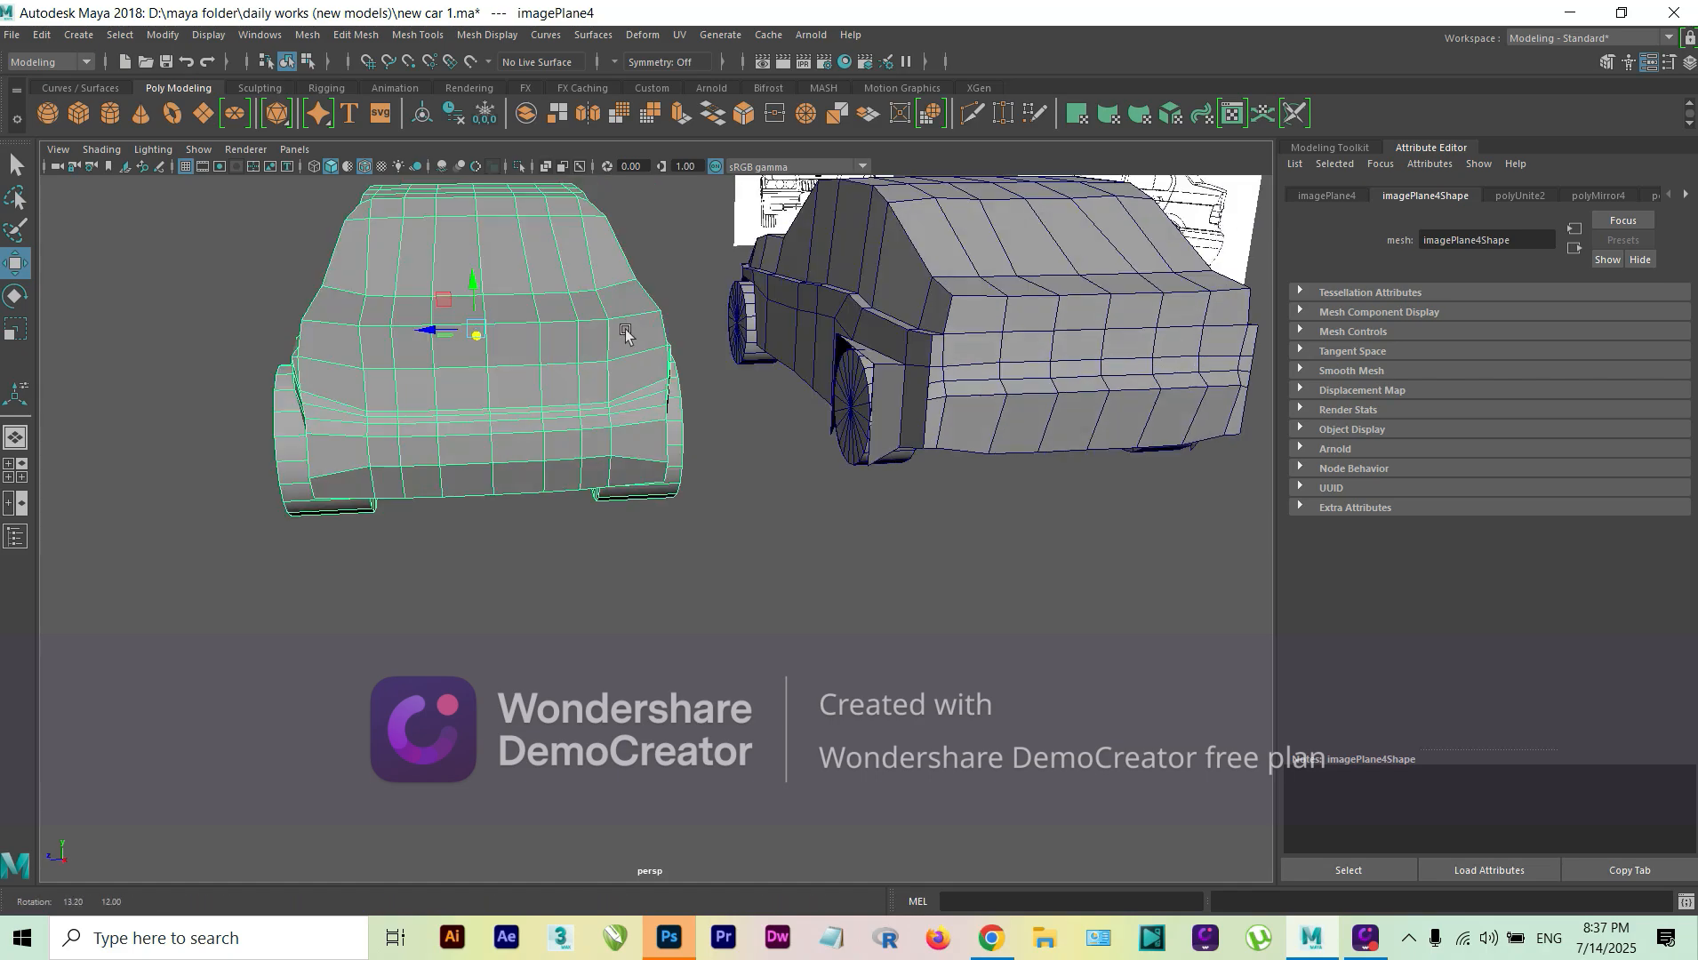
- Examine the car models from several angles, along with the blueprint image planes placed in the scene
{"action": "left_click_drag", "start_coordinate": [604, 374], "coordinate": [805, 375], "text": "alt"}
{"action": "scroll", "coordinate": [716, 490], "scroll_direction": "up", "scroll_amount": 3}
{"action": "left_click_drag", "start_coordinate": [715, 490], "coordinate": [913, 422], "text": "alt"}
{"action": "scroll", "coordinate": [779, 452], "scroll_direction": "down", "scroll_amount": 5}
{"action": "left_click", "coordinate": [791, 427]}
{"action": "left_click", "coordinate": [578, 445]}
{"action": "right_click_drag", "start_coordinate": [913, 422], "coordinate": [1120, 426], "text": "alt"}
{"action": "left_click_drag", "start_coordinate": [835, 455], "coordinate": [1013, 423], "text": "alt"}
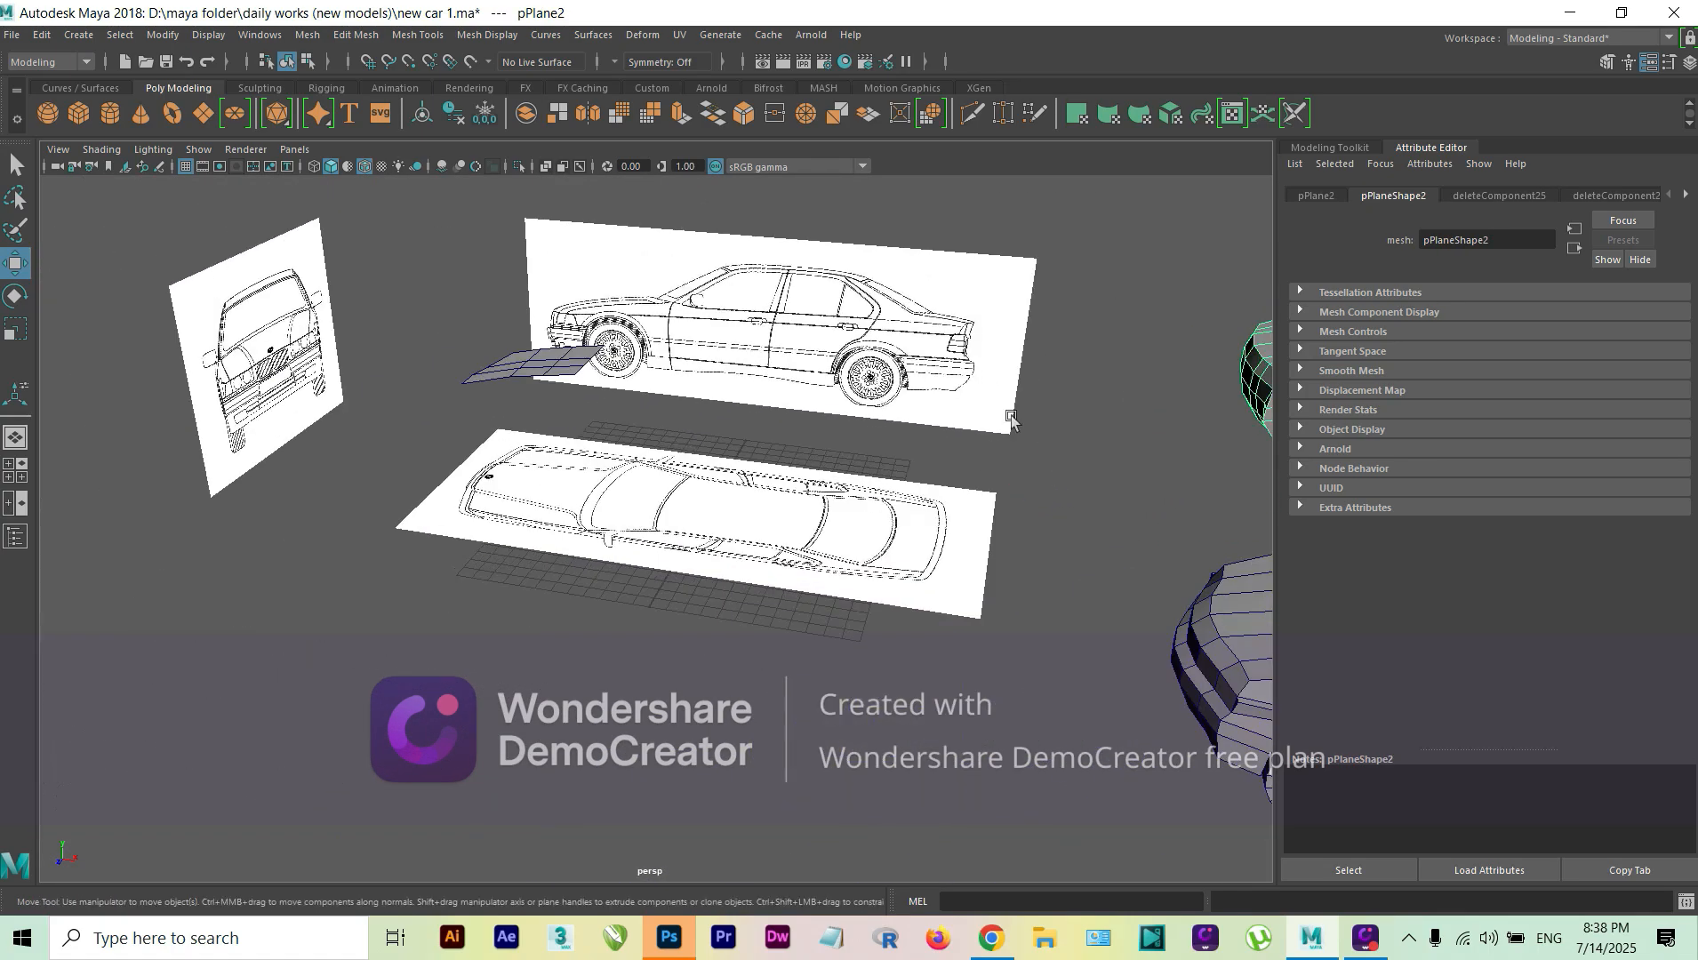
- Open the scene shivagggggggggg.ma from the daily works (new models) folder without saving the car scene
{"action": "left_click", "coordinate": [14, 35]}
{"action": "left_click", "coordinate": [37, 85]}
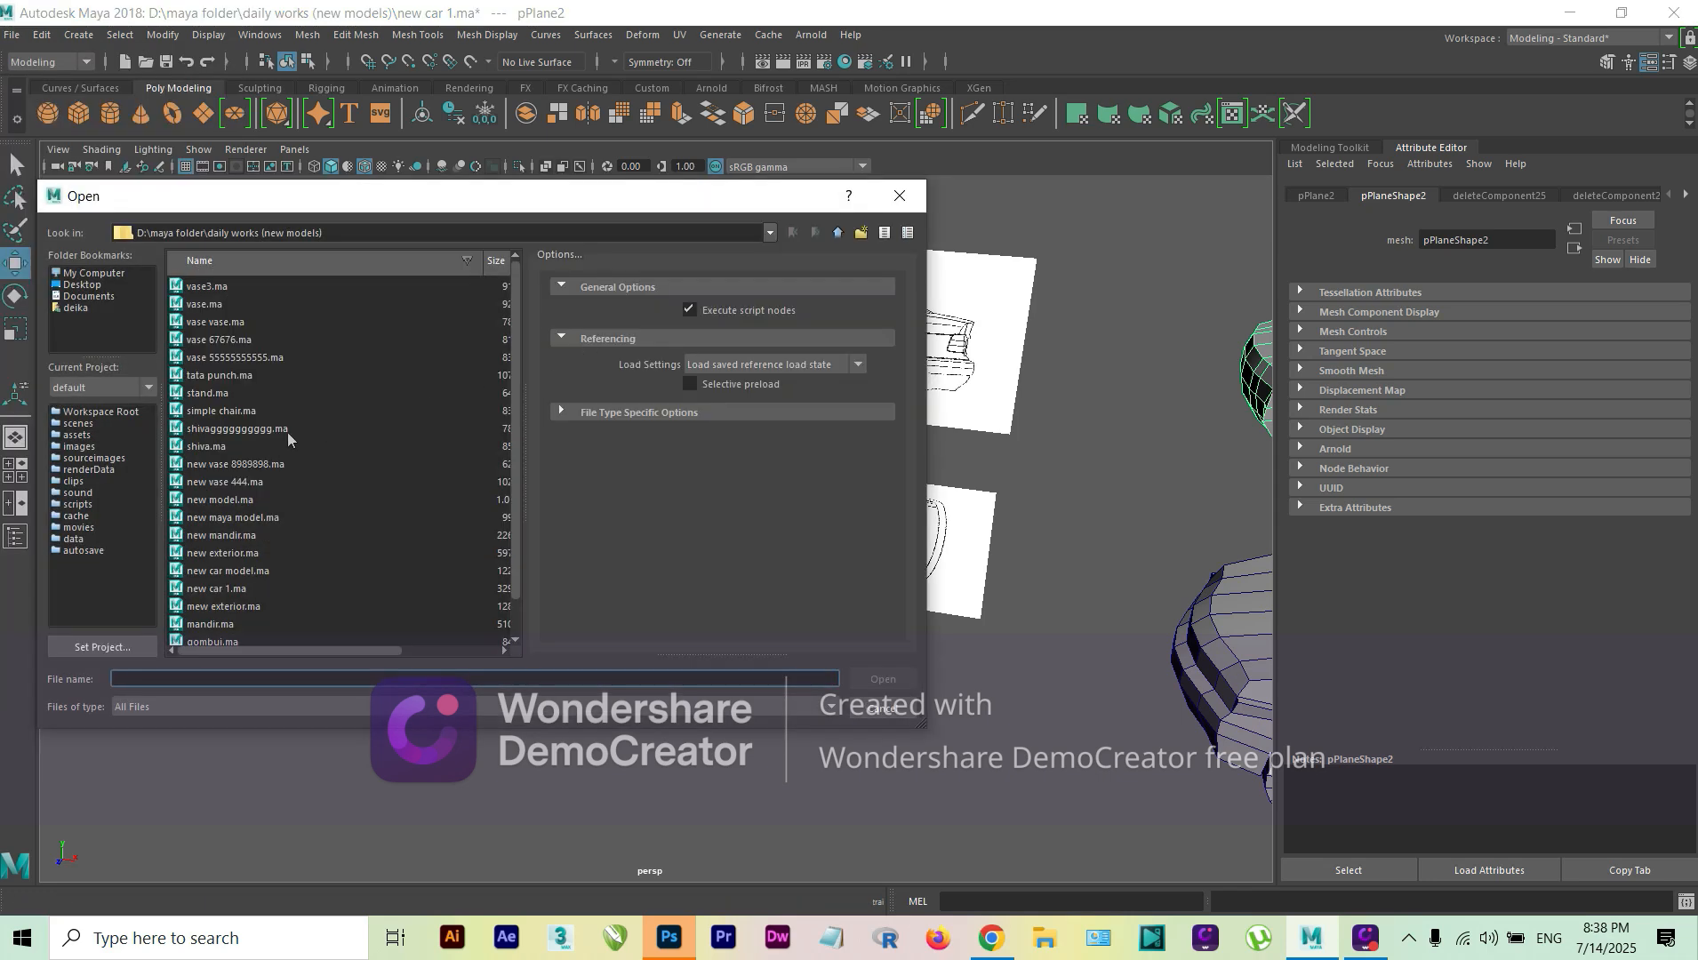
{"action": "scroll", "coordinate": [221, 488], "scroll_direction": "down", "scroll_amount": 1}
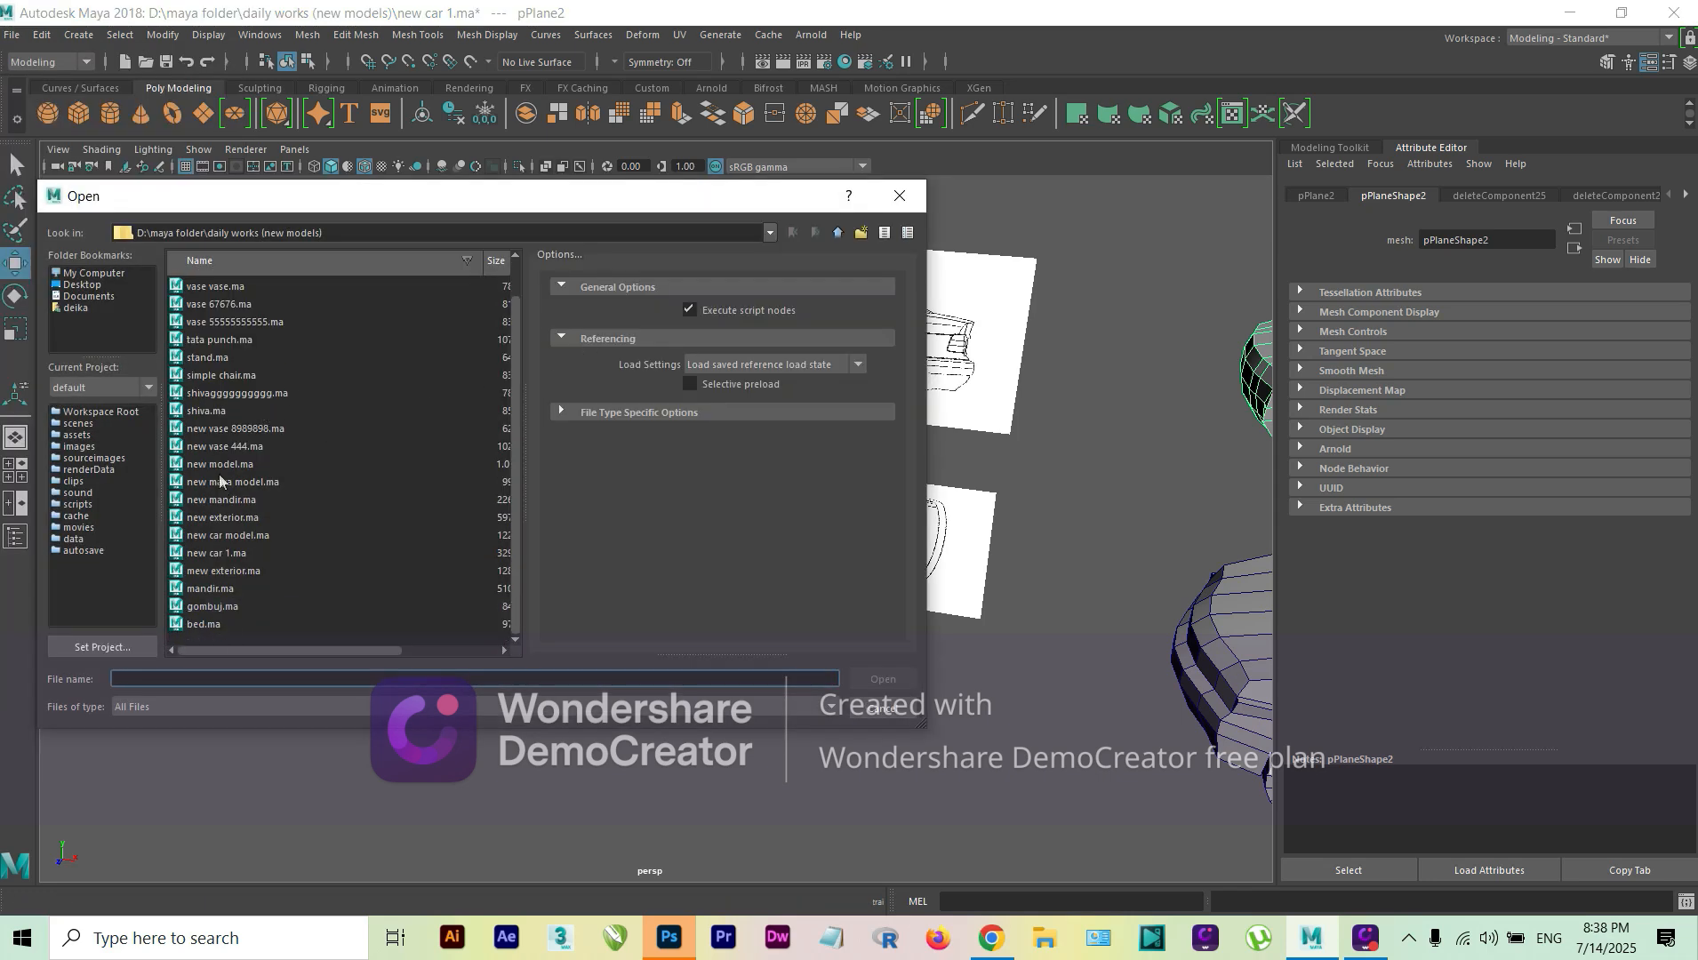
{"action": "left_click", "coordinate": [210, 413]}
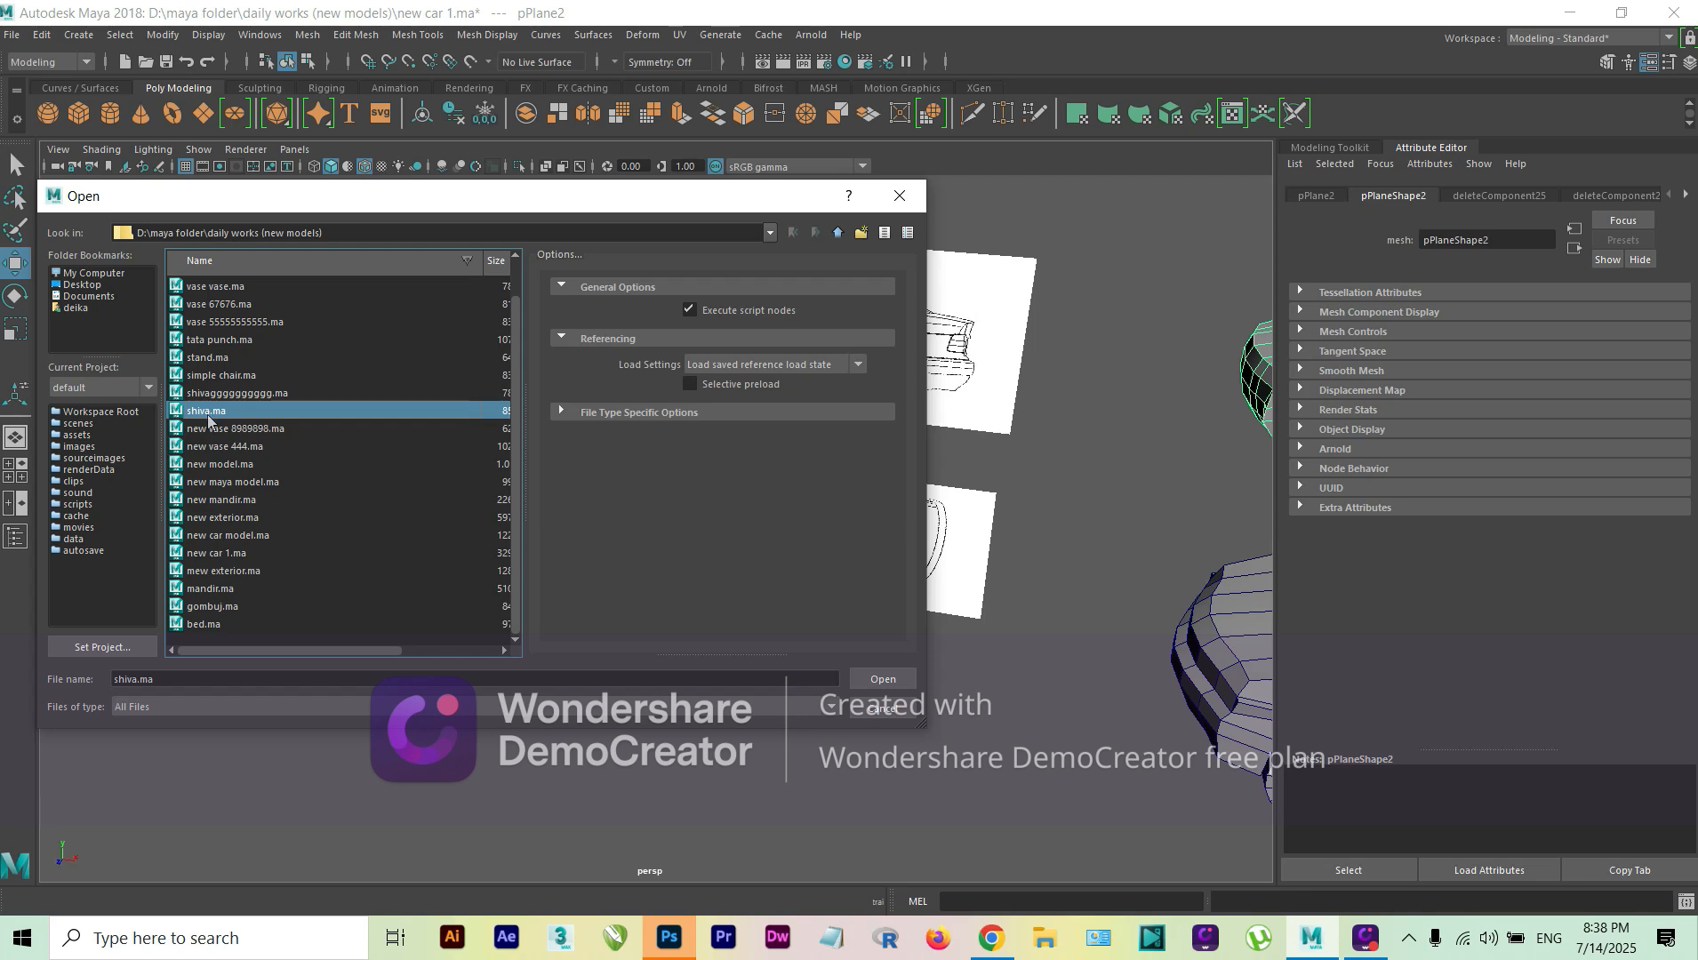
{"action": "left_click", "coordinate": [236, 396]}
{"action": "left_click", "coordinate": [880, 679]}
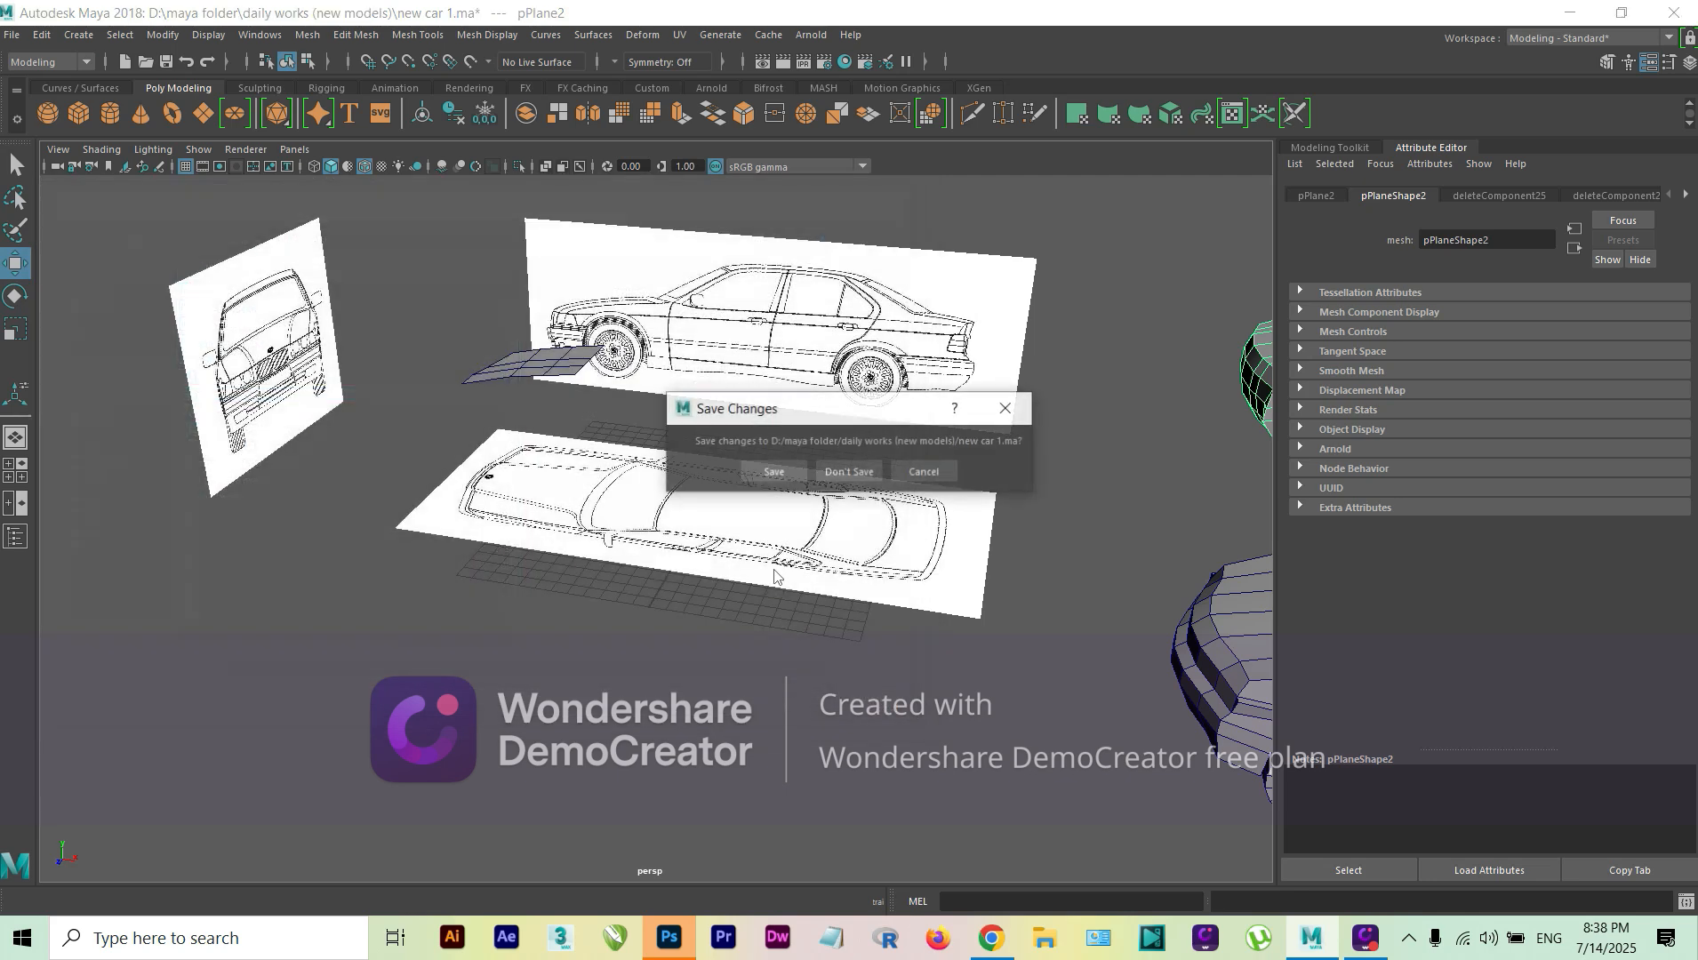
{"action": "left_click", "coordinate": [849, 473]}
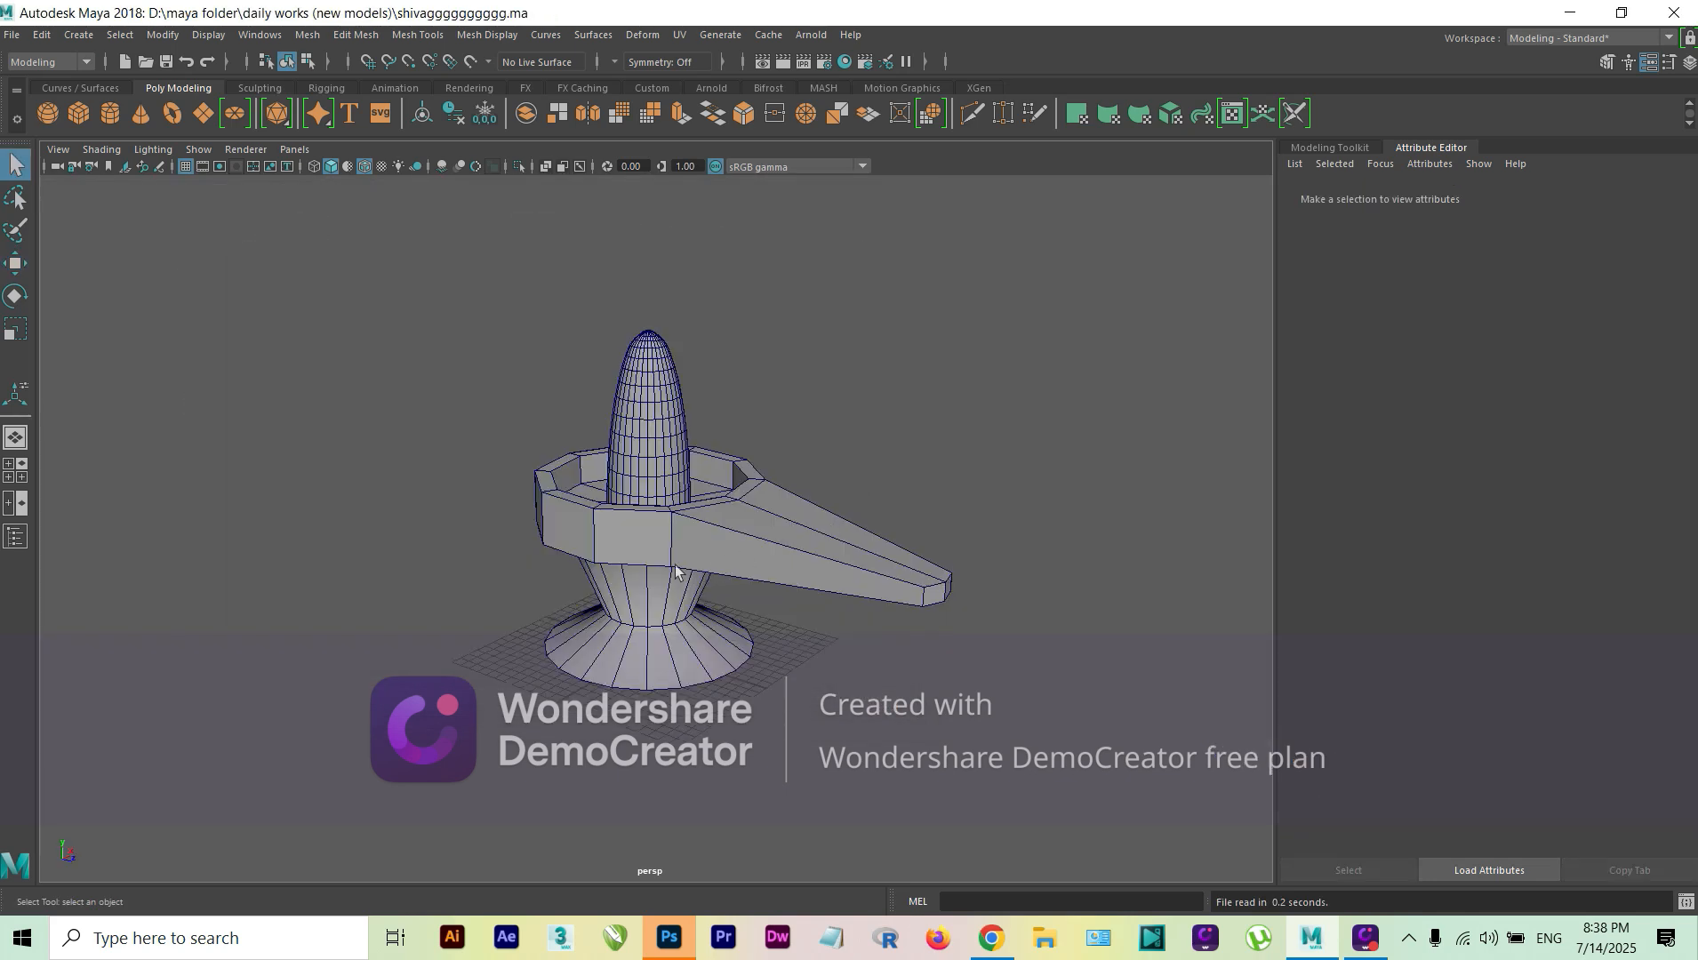
- Examine the Shiva lingam model from all sides, including its domed pillar, basin, spout and flared base
{"action": "scroll", "coordinate": [694, 551], "scroll_direction": "up", "scroll_amount": 3}
{"action": "scroll", "coordinate": [715, 537], "scroll_direction": "down", "scroll_amount": 4}
{"action": "left_click_drag", "start_coordinate": [717, 545], "coordinate": [504, 568], "text": "alt"}
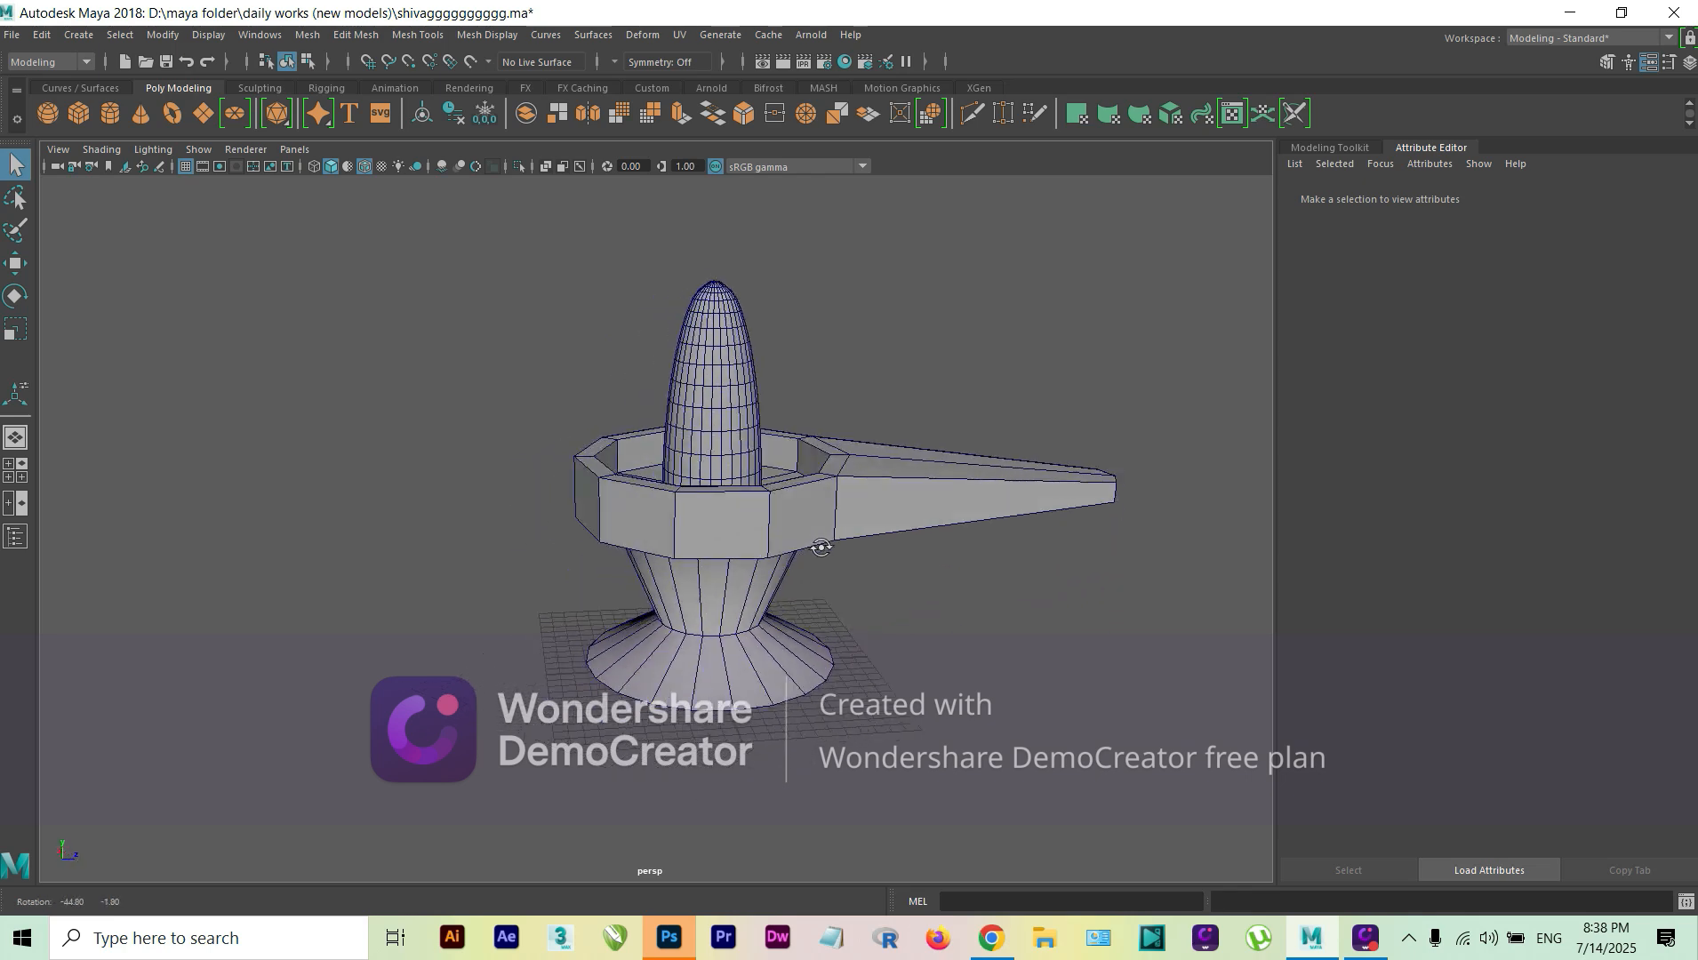
{"action": "middle_click_drag", "start_coordinate": [609, 528], "coordinate": [759, 523], "text": "alt"}
{"action": "scroll", "coordinate": [759, 522], "scroll_direction": "down", "scroll_amount": 2}
{"action": "scroll", "coordinate": [759, 523], "scroll_direction": "up", "scroll_amount": 5}
{"action": "left_click_drag", "start_coordinate": [774, 514], "coordinate": [992, 470], "text": "alt"}
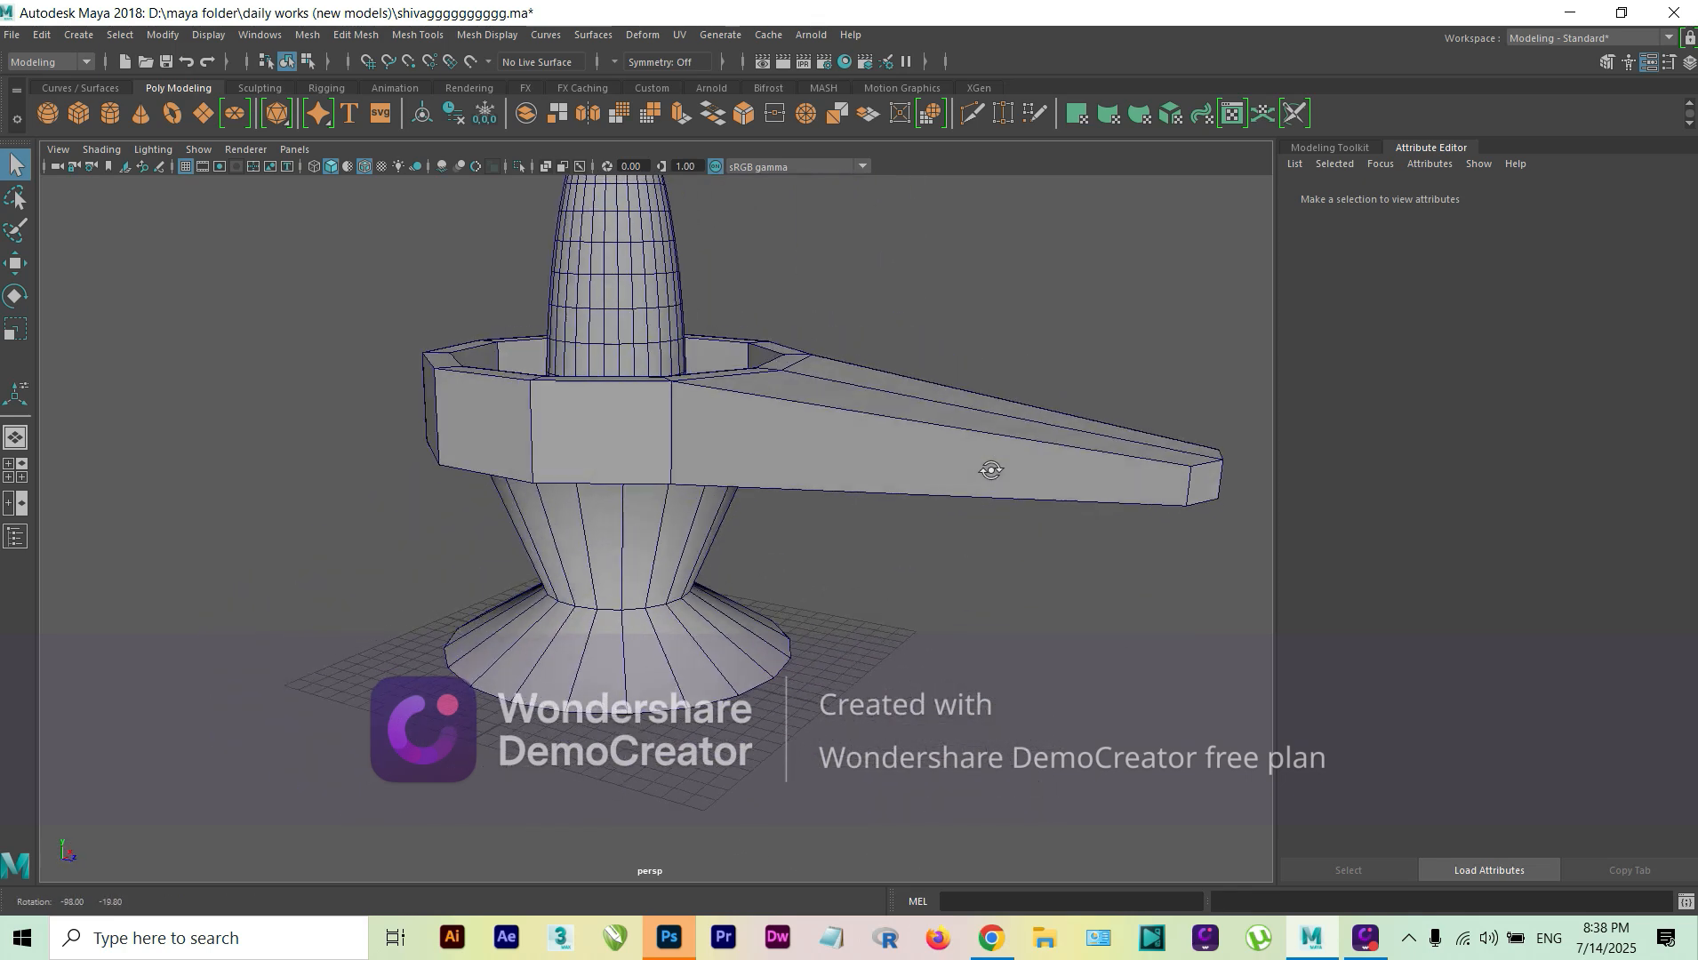
{"action": "scroll", "coordinate": [633, 407], "scroll_direction": "down", "scroll_amount": 2}
{"action": "middle_click_drag", "start_coordinate": [633, 408], "coordinate": [697, 532], "text": "alt"}
{"action": "scroll", "coordinate": [696, 532], "scroll_direction": "up", "scroll_amount": 4}
{"action": "scroll", "coordinate": [696, 532], "scroll_direction": "down", "scroll_amount": 4}
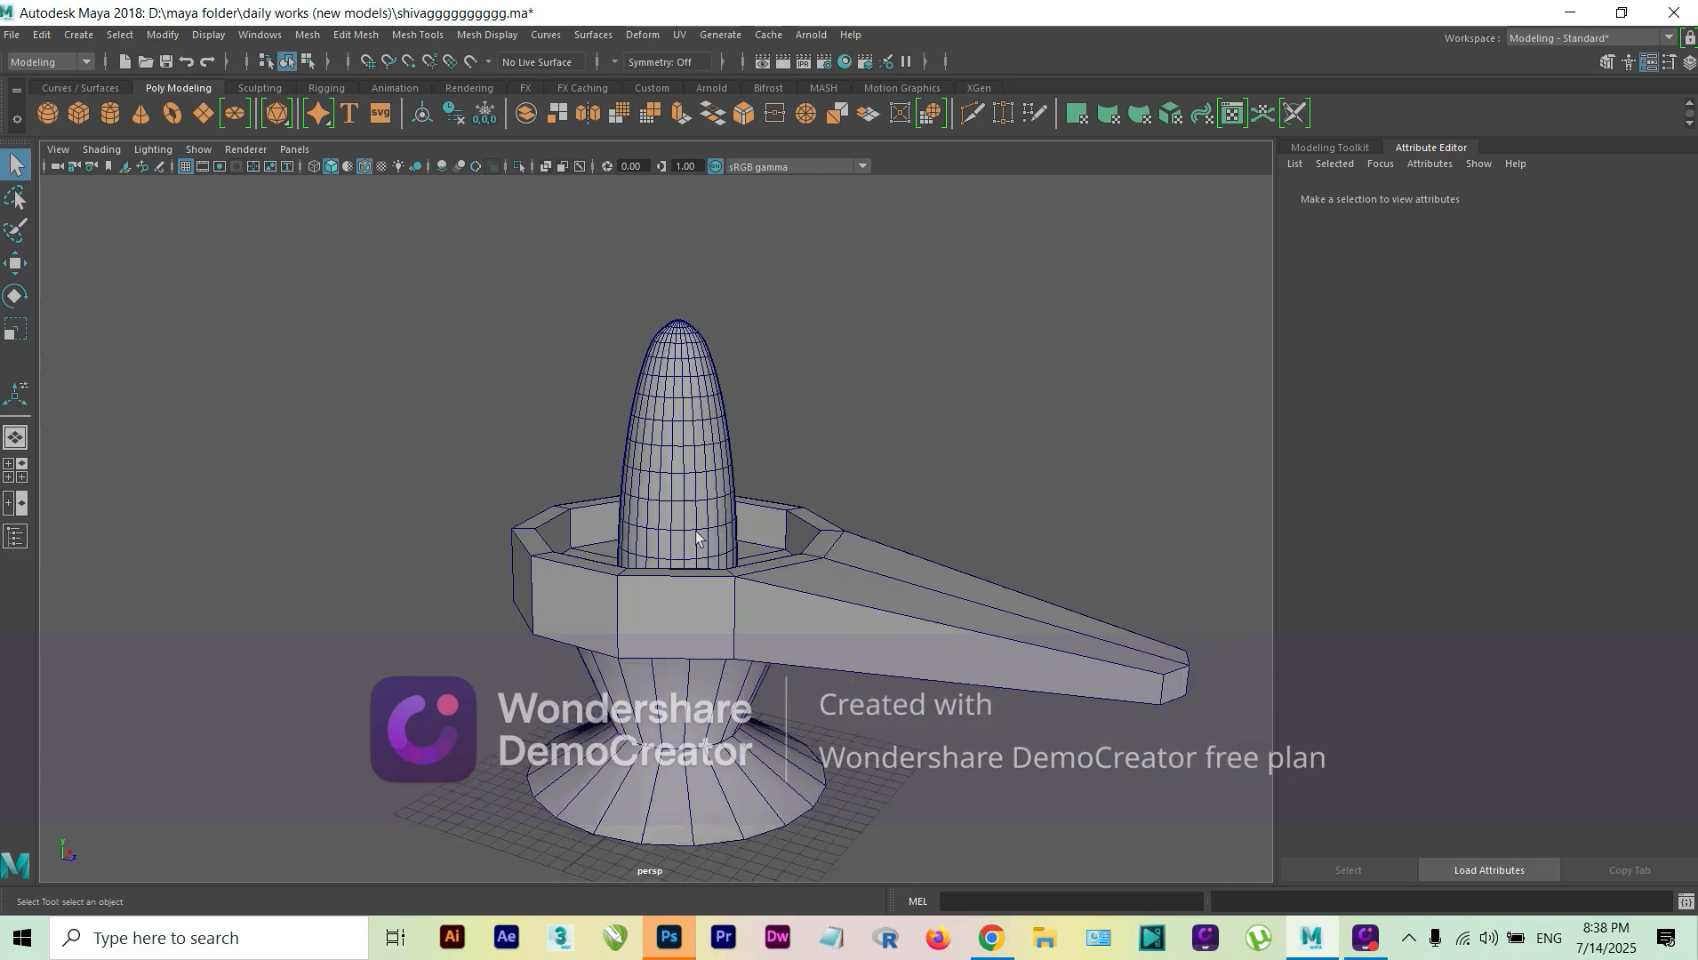
{"action": "left_click_drag", "start_coordinate": [707, 538], "coordinate": [485, 576], "text": "alt"}
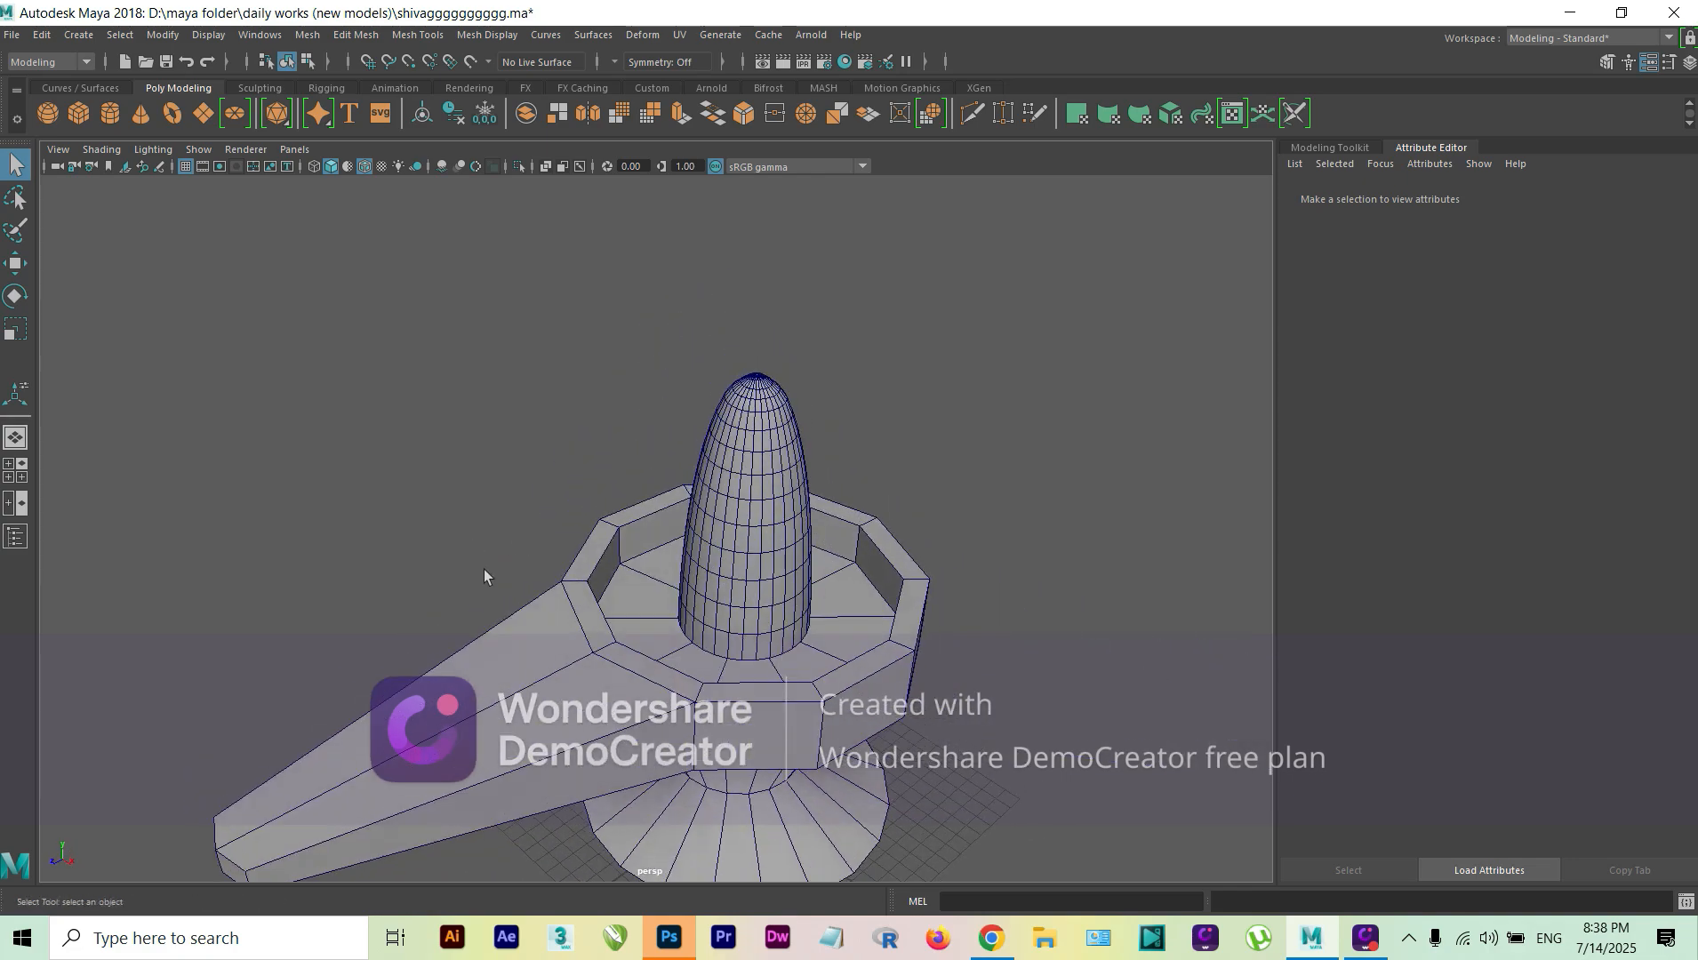
{"action": "left_click_drag", "start_coordinate": [614, 581], "coordinate": [776, 589], "text": "alt"}
{"action": "middle_click_drag", "start_coordinate": [792, 588], "coordinate": [745, 521], "text": "alt"}
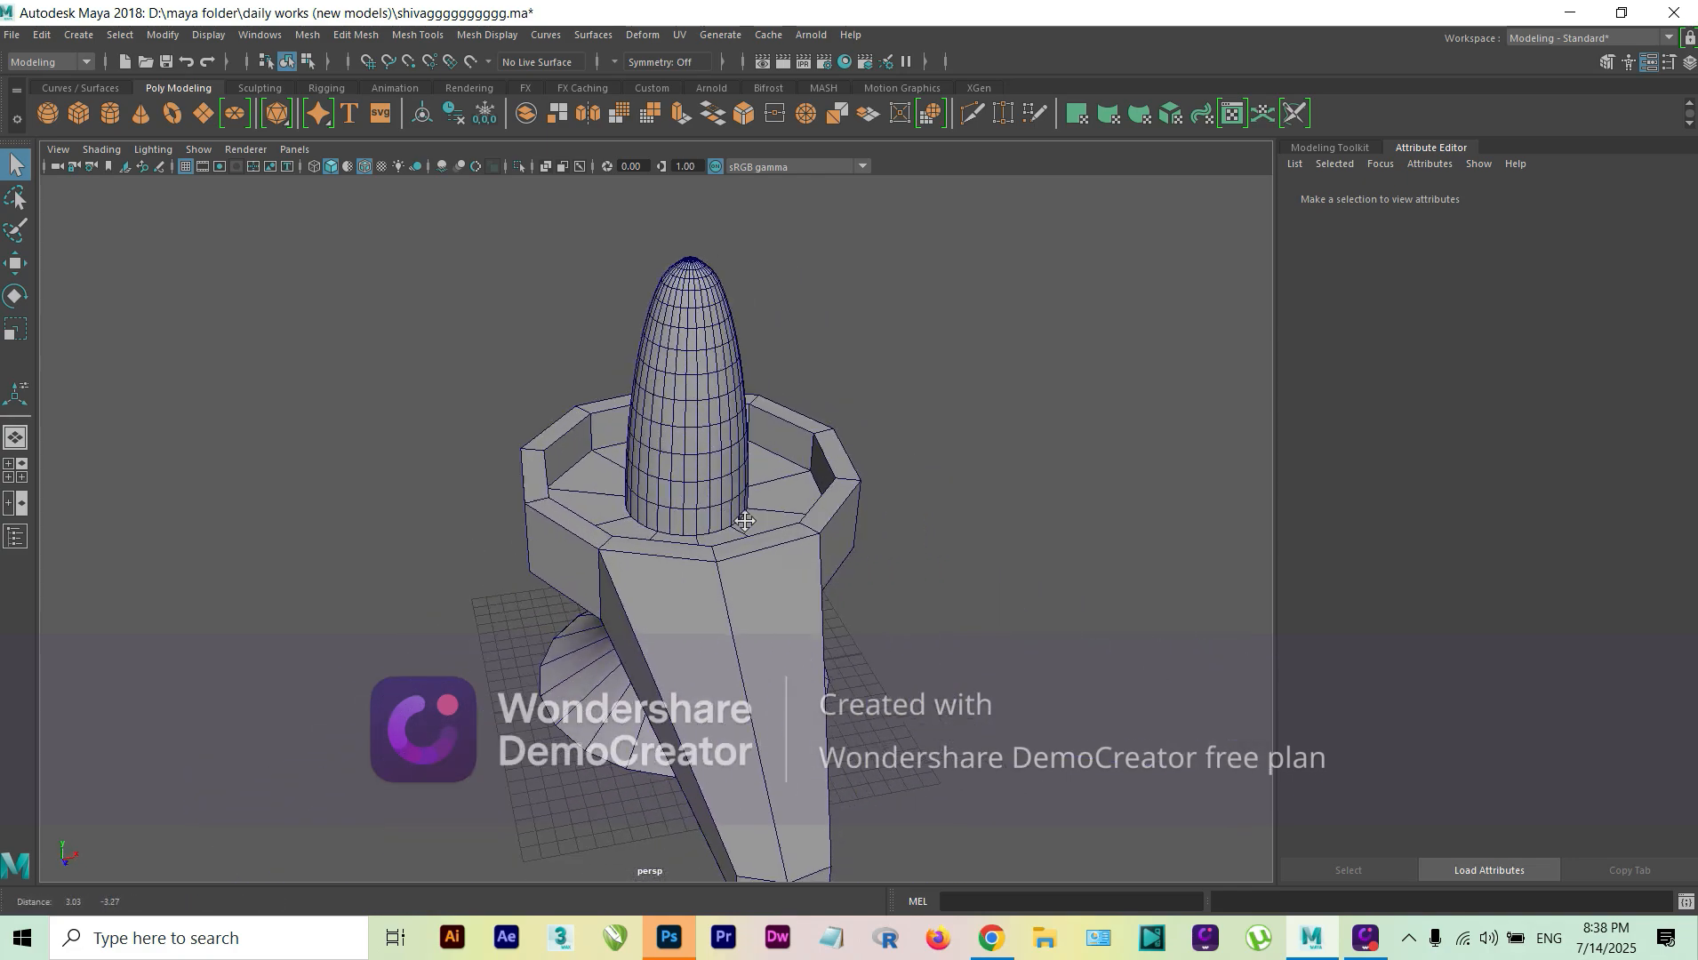
{"action": "left_click_drag", "start_coordinate": [727, 533], "coordinate": [807, 534], "text": "alt"}
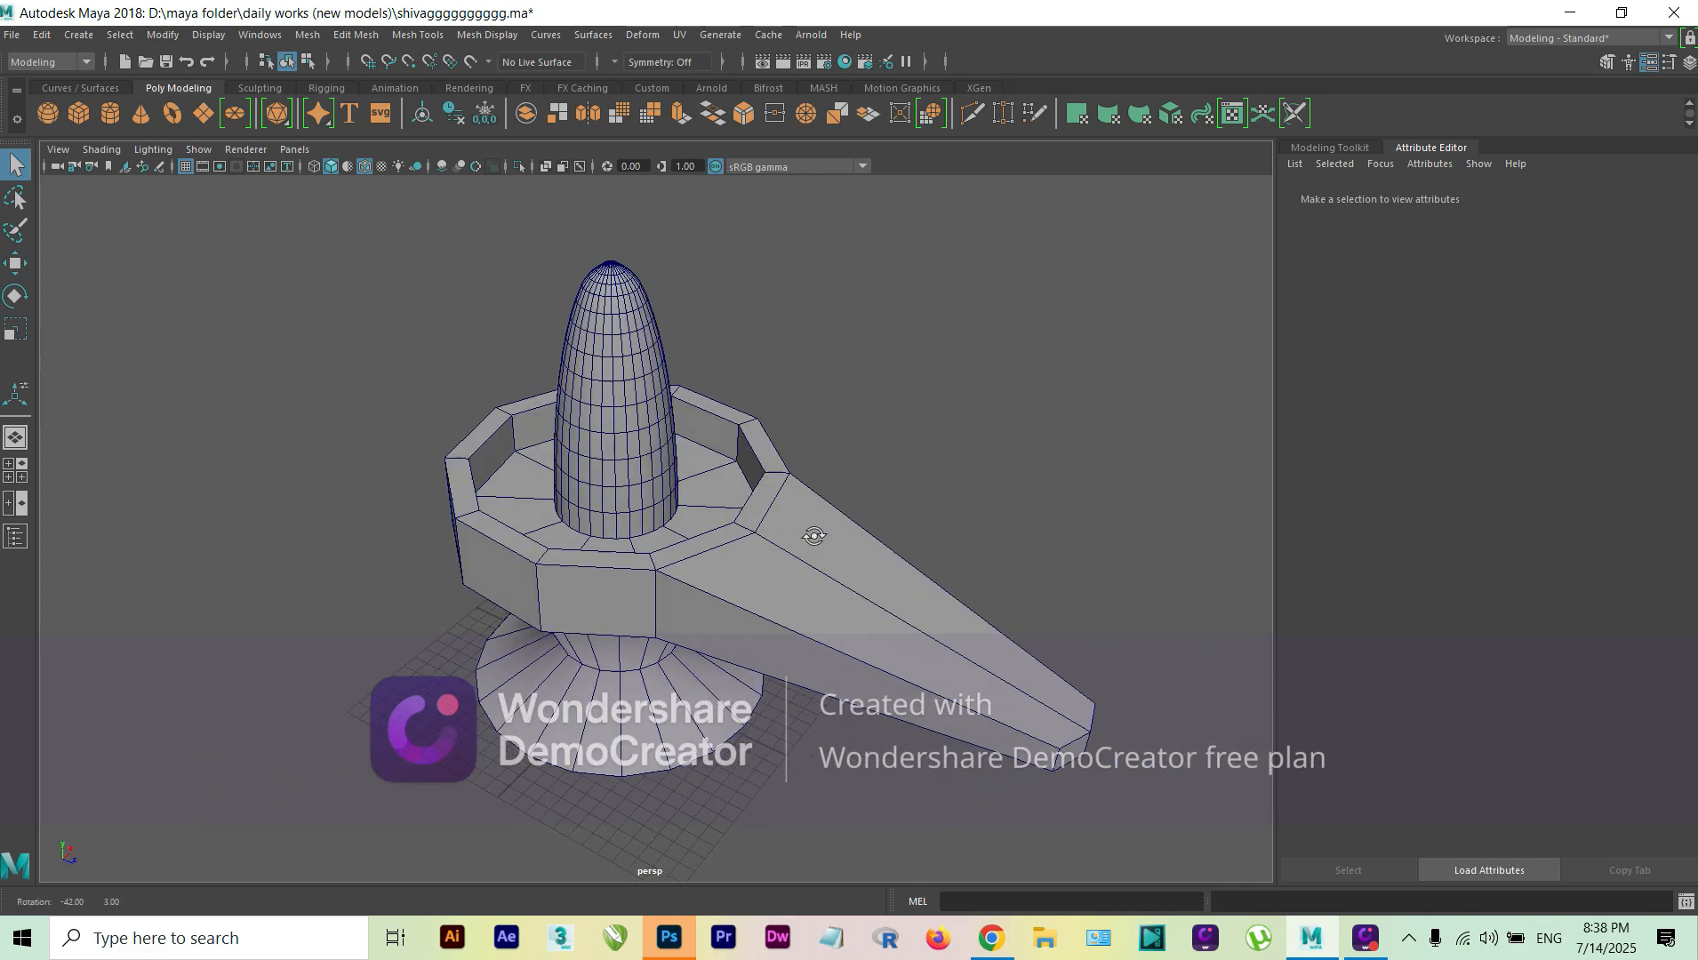
- Open vic.ma from the victoria nad other works folder, discarding scene changes and dismissing the mental ray notice
{"action": "left_click", "coordinate": [12, 34]}
{"action": "left_click", "coordinate": [40, 65]}
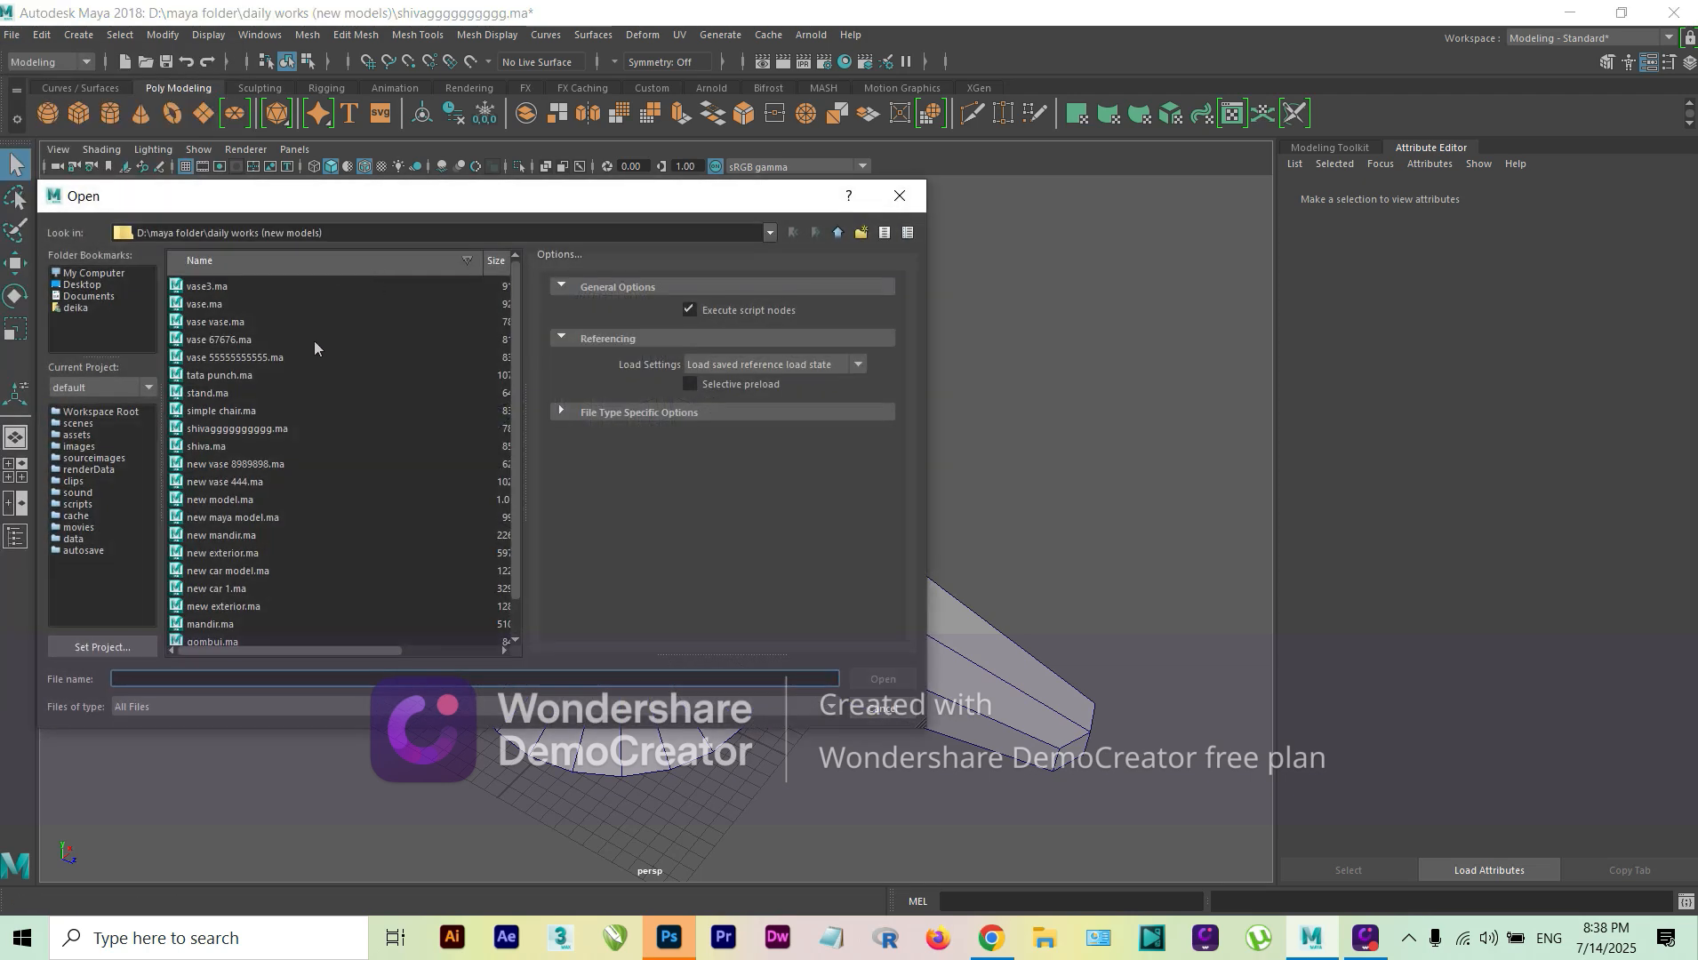
{"action": "scroll", "coordinate": [286, 377], "scroll_direction": "down", "scroll_amount": 1}
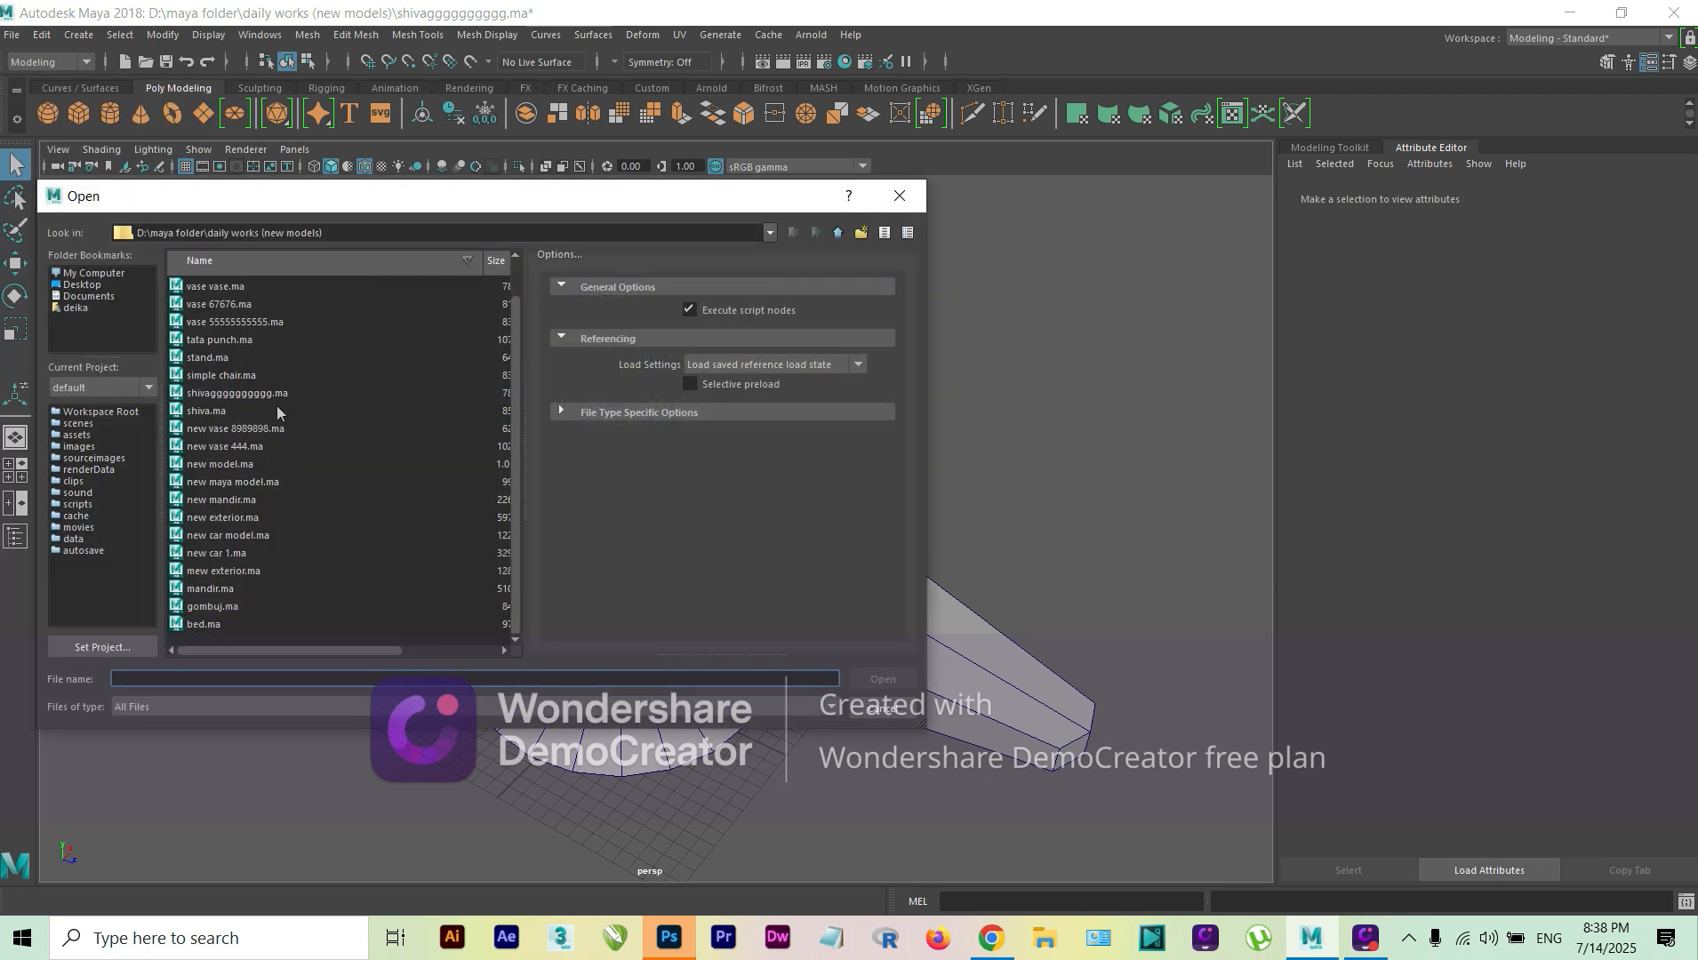
{"action": "left_click", "coordinate": [838, 233]}
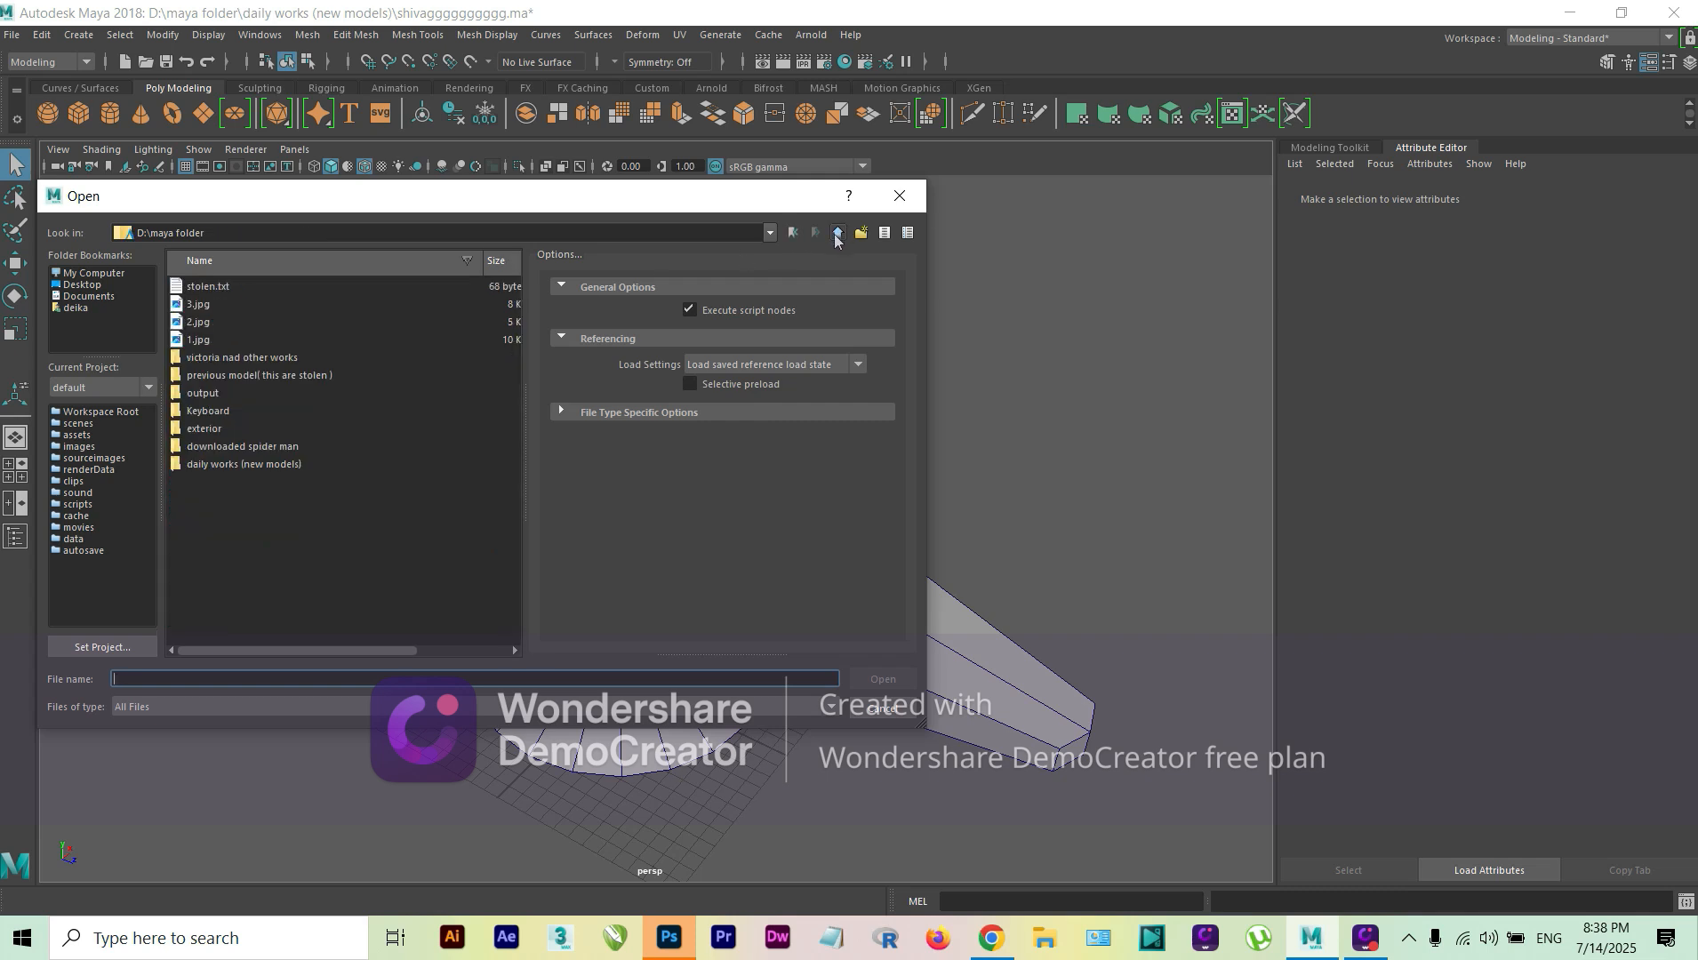
{"action": "double_click", "coordinate": [242, 357]}
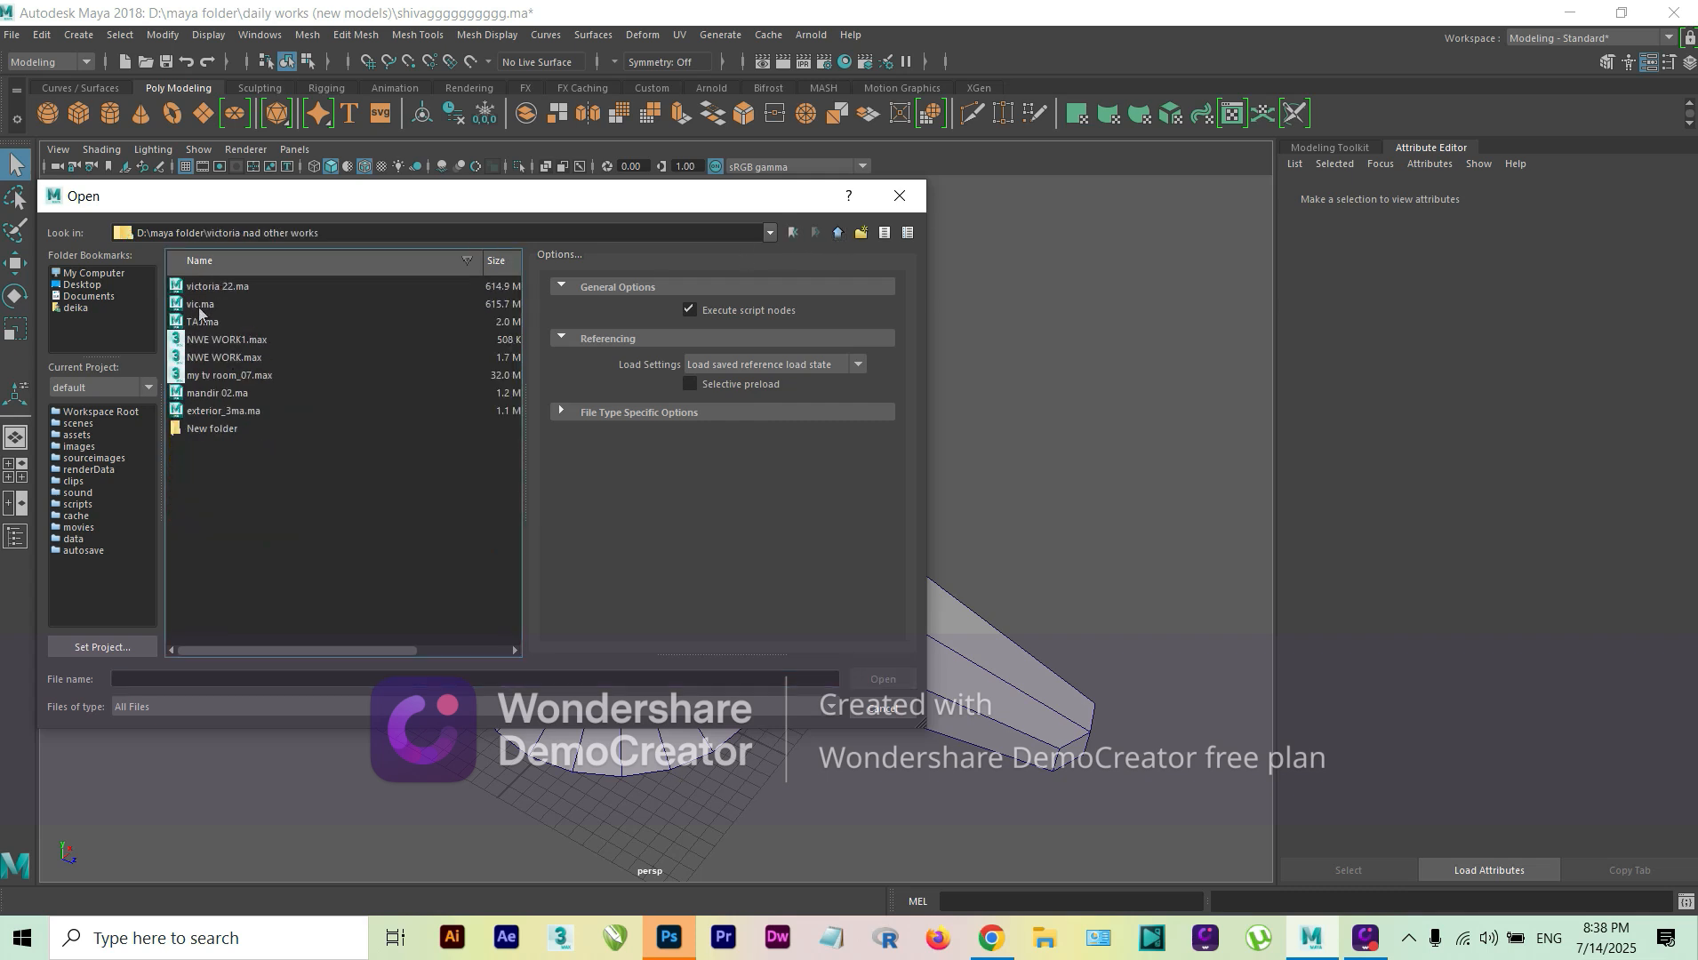
{"action": "left_click", "coordinate": [201, 304]}
{"action": "left_click", "coordinate": [879, 678]}
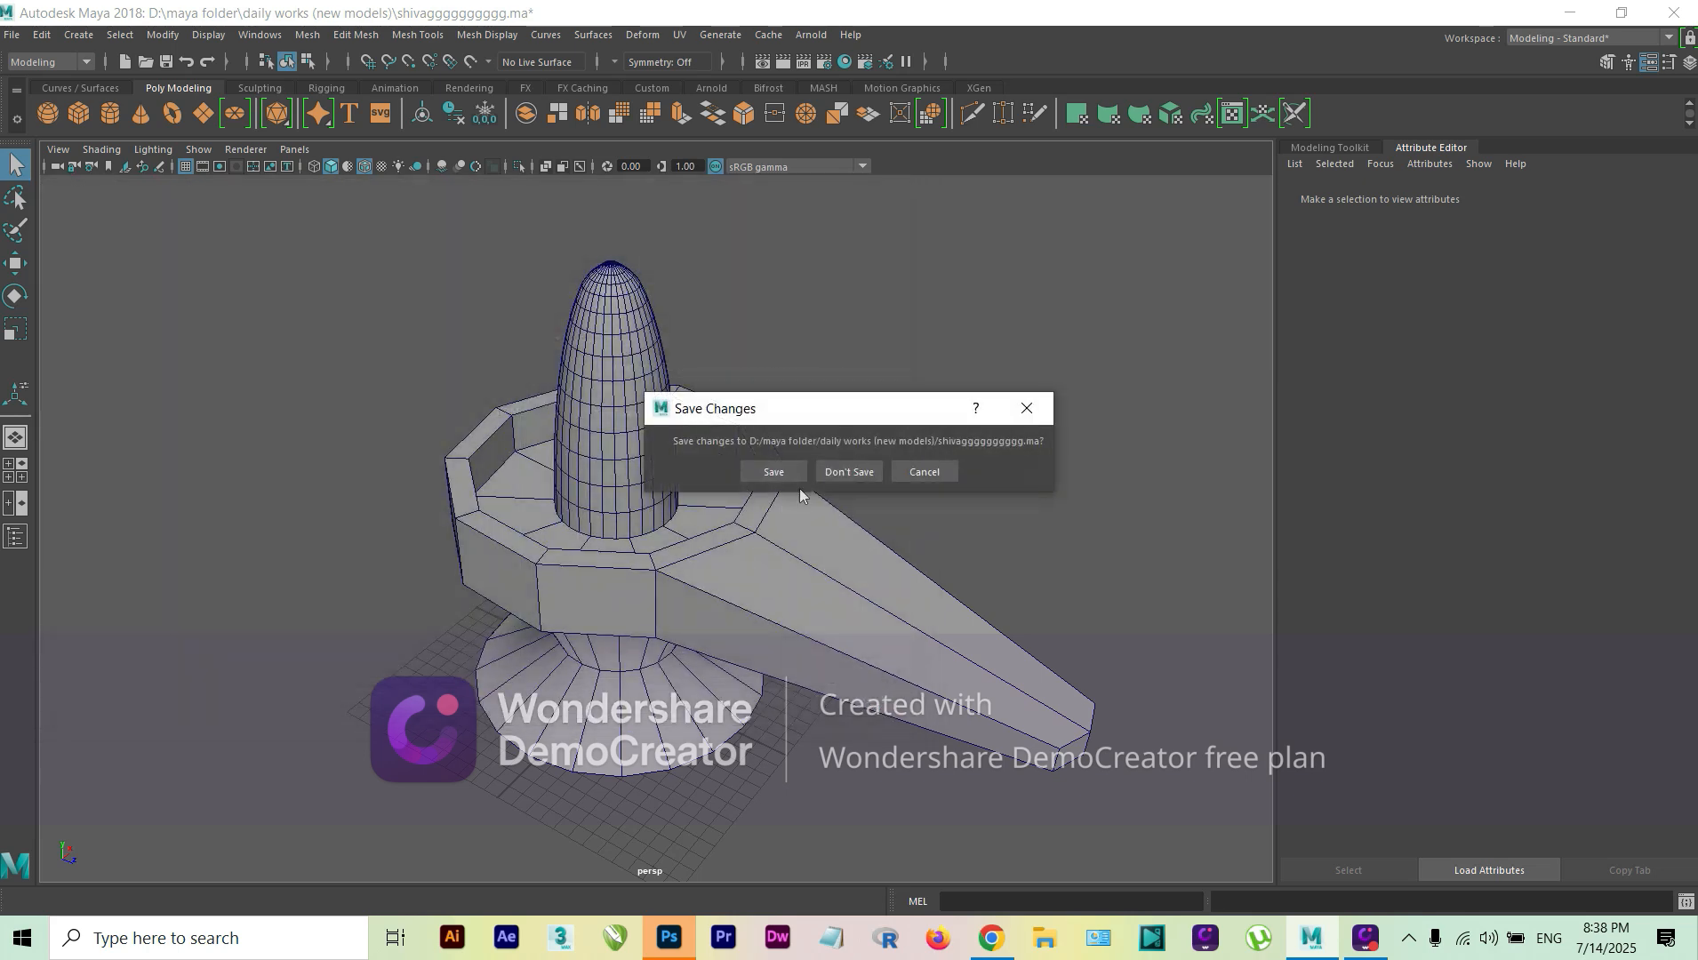
{"action": "left_click", "coordinate": [843, 469]}
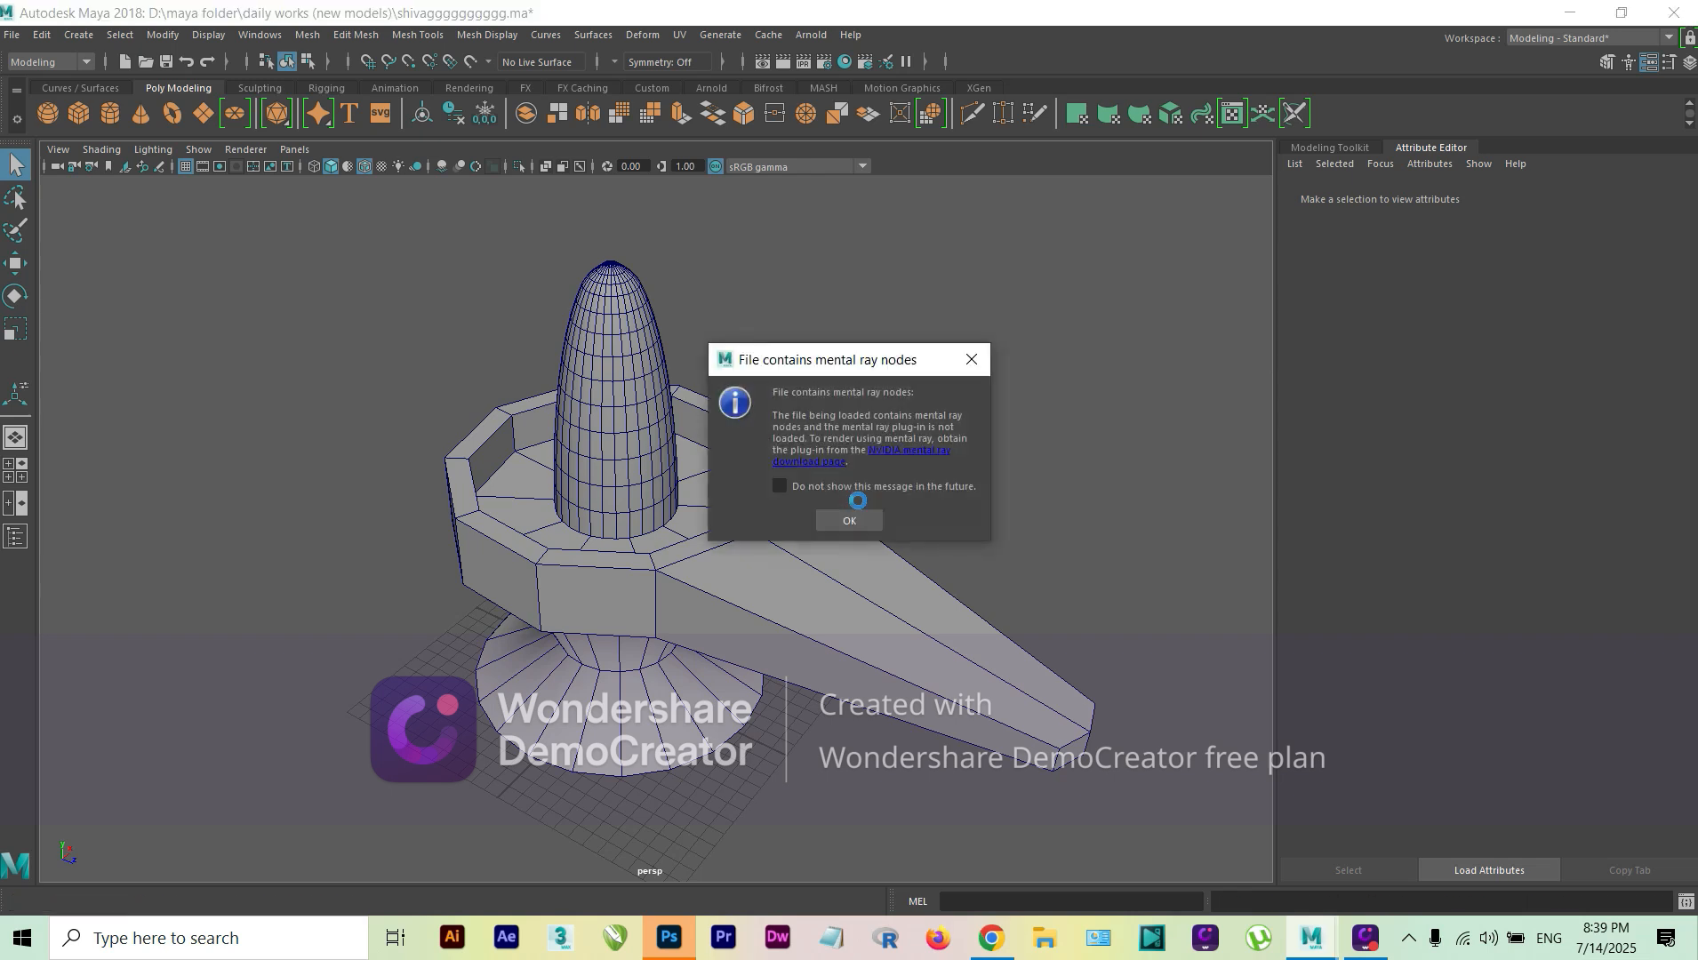
{"action": "left_click", "coordinate": [849, 520]}
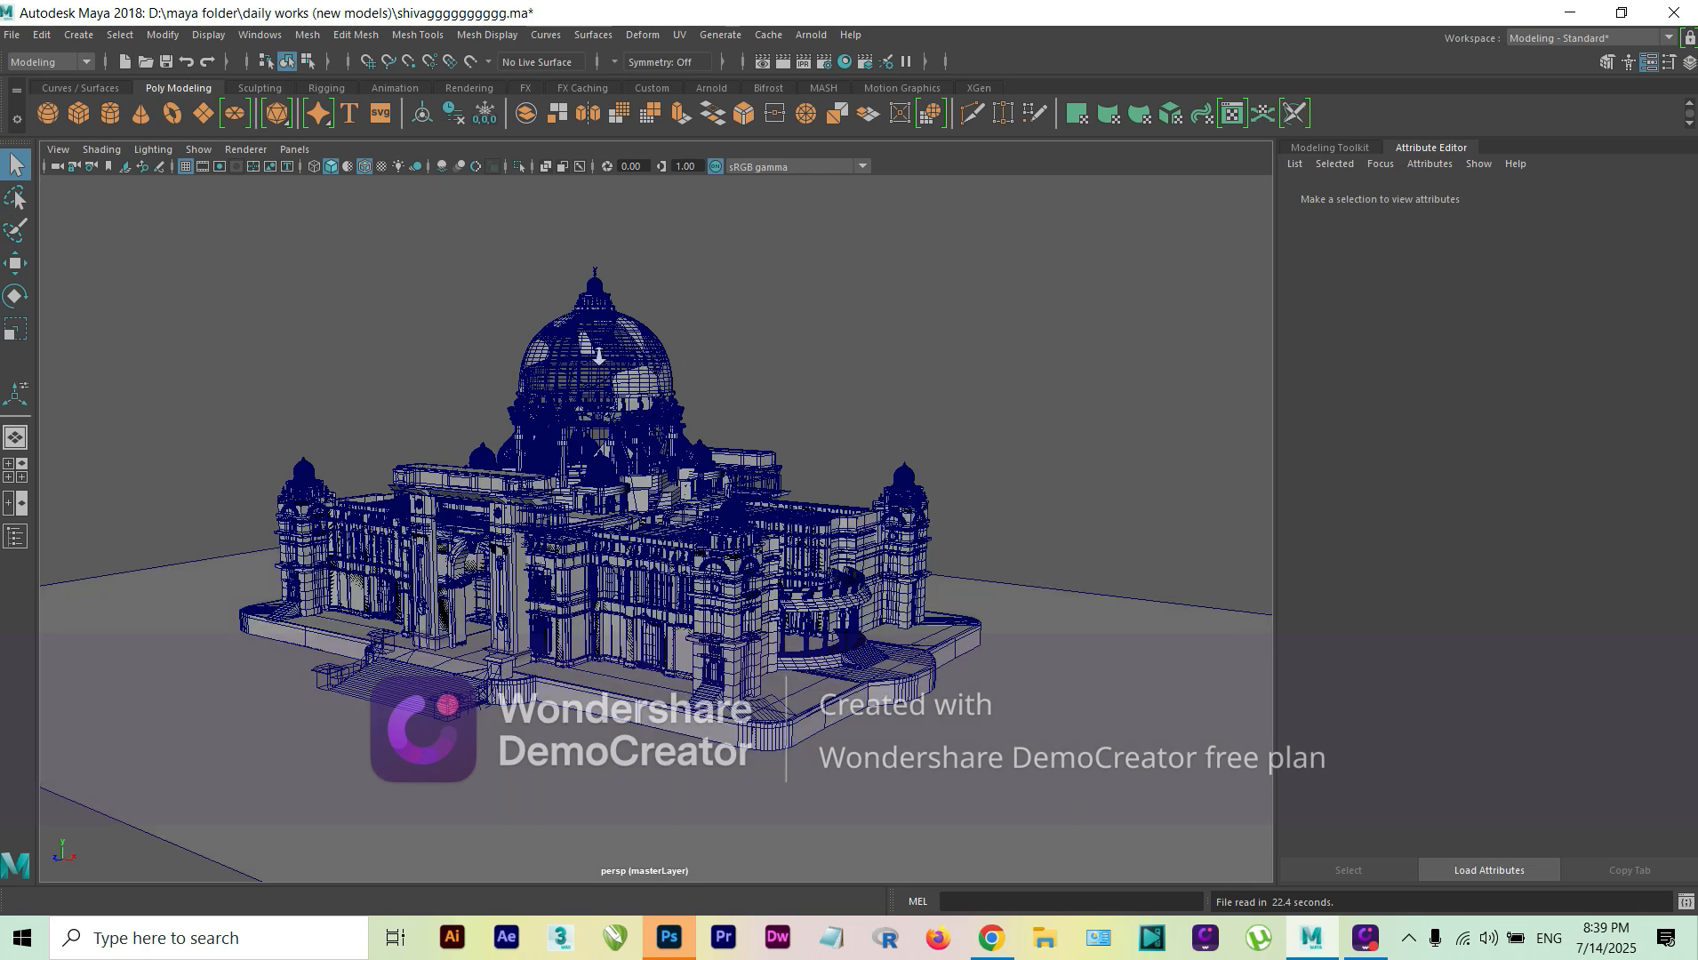
- Examine the domed palace model up close and from afar, covering the dome, side towers, entrance and wings
{"action": "right_click_drag", "start_coordinate": [605, 360], "coordinate": [703, 423], "text": "alt"}
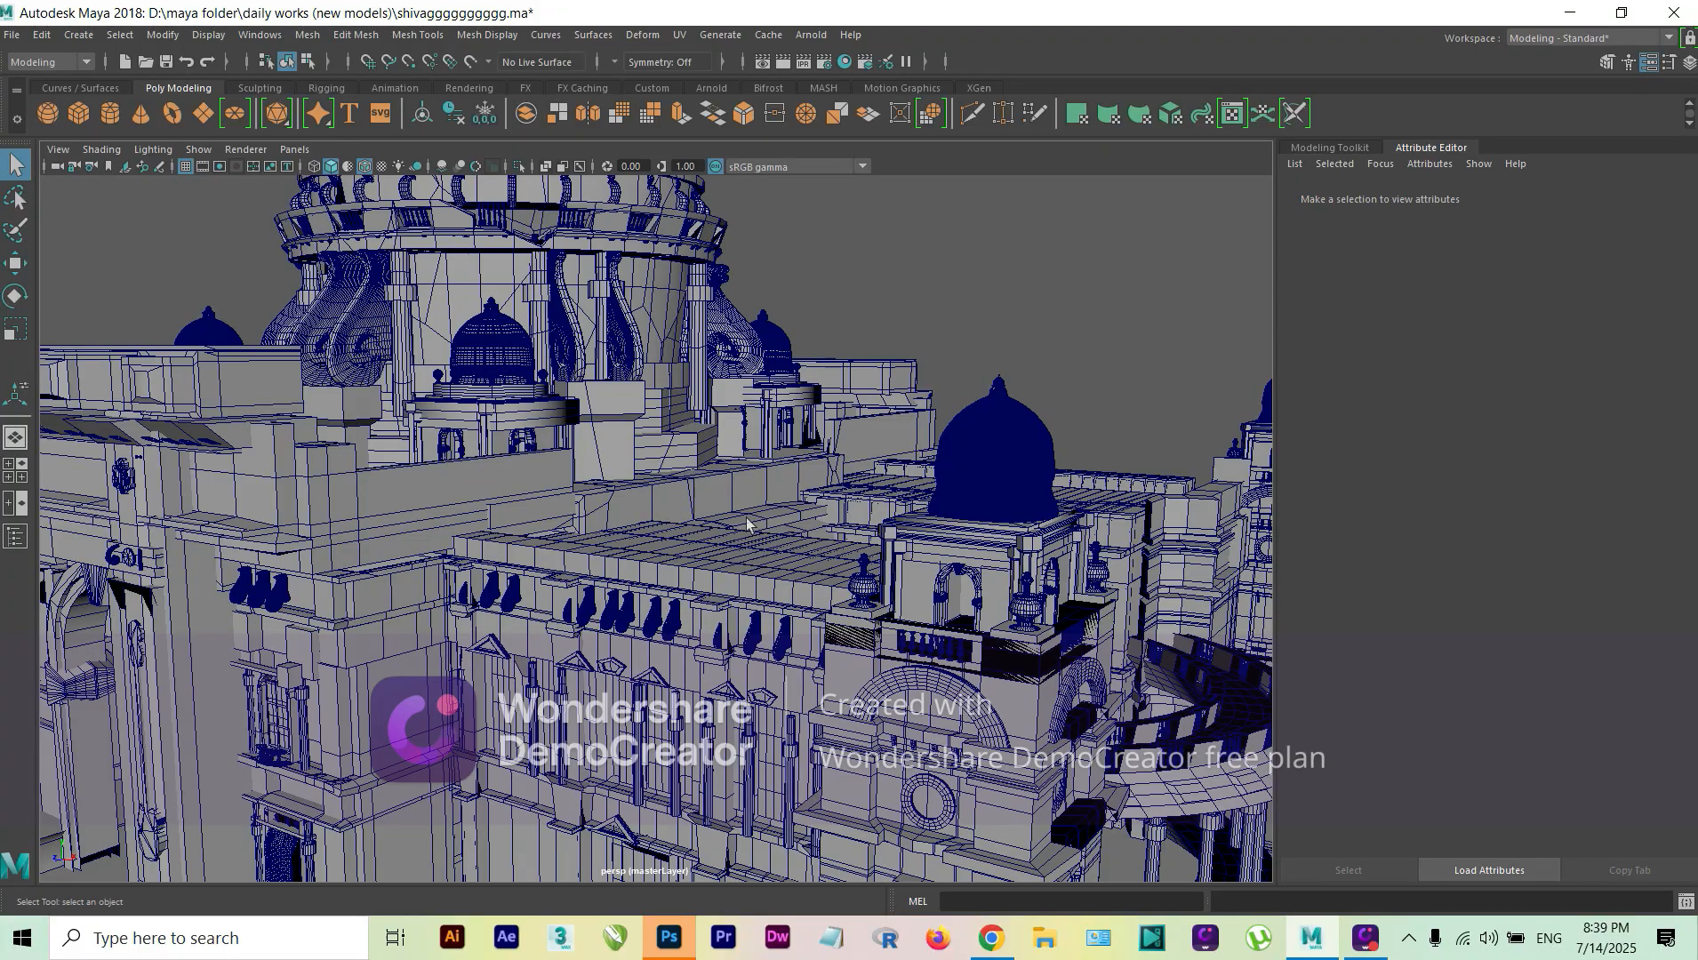
{"action": "middle_click_drag", "start_coordinate": [749, 520], "coordinate": [729, 570], "text": "alt"}
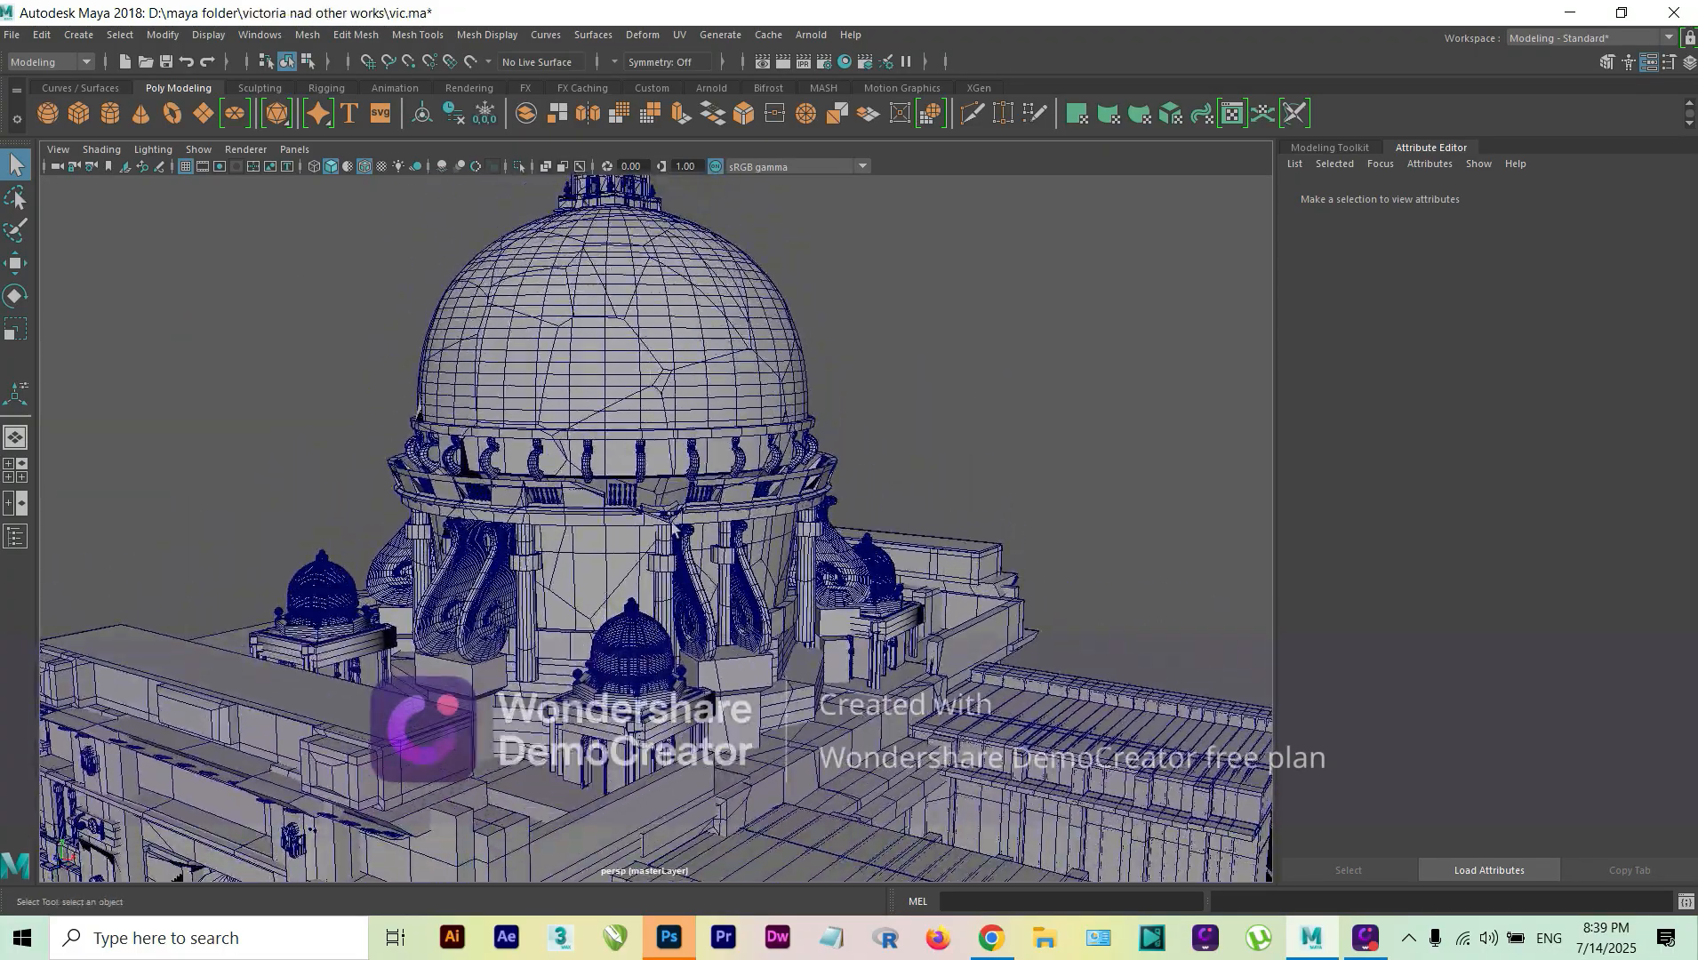
{"action": "scroll", "coordinate": [673, 526], "scroll_direction": "down", "scroll_amount": 1}
{"action": "left_click_drag", "start_coordinate": [628, 325], "coordinate": [656, 365], "text": "alt"}
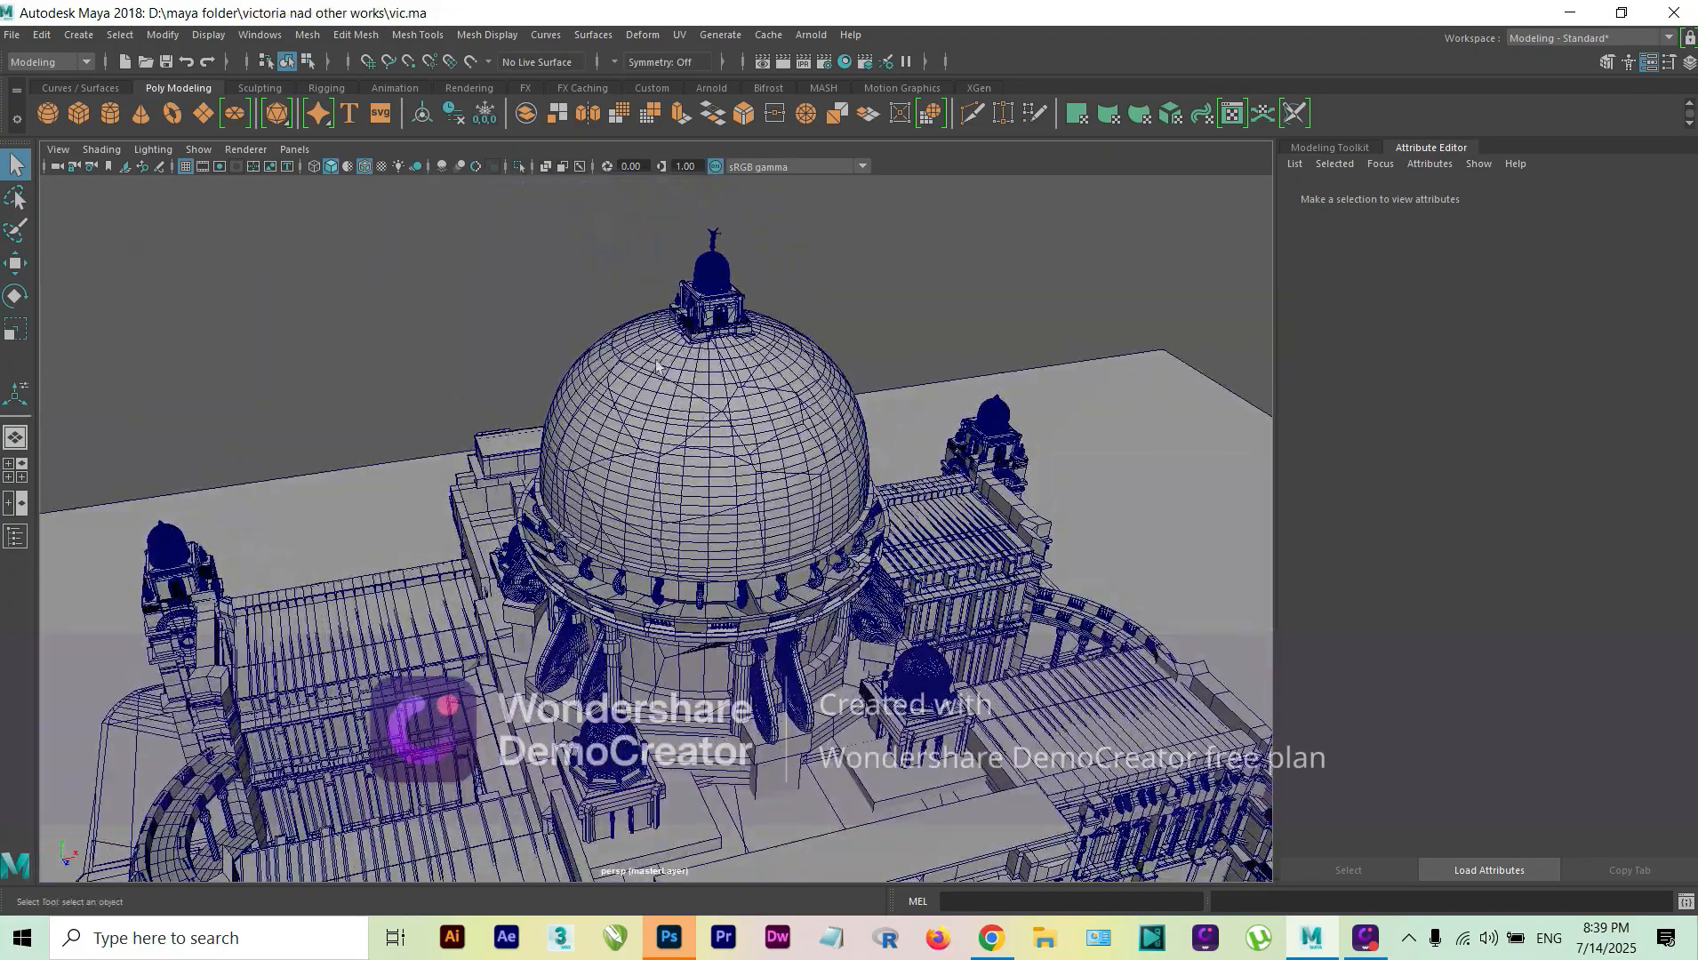
{"action": "left_click_drag", "start_coordinate": [722, 488], "coordinate": [790, 370], "text": "alt"}
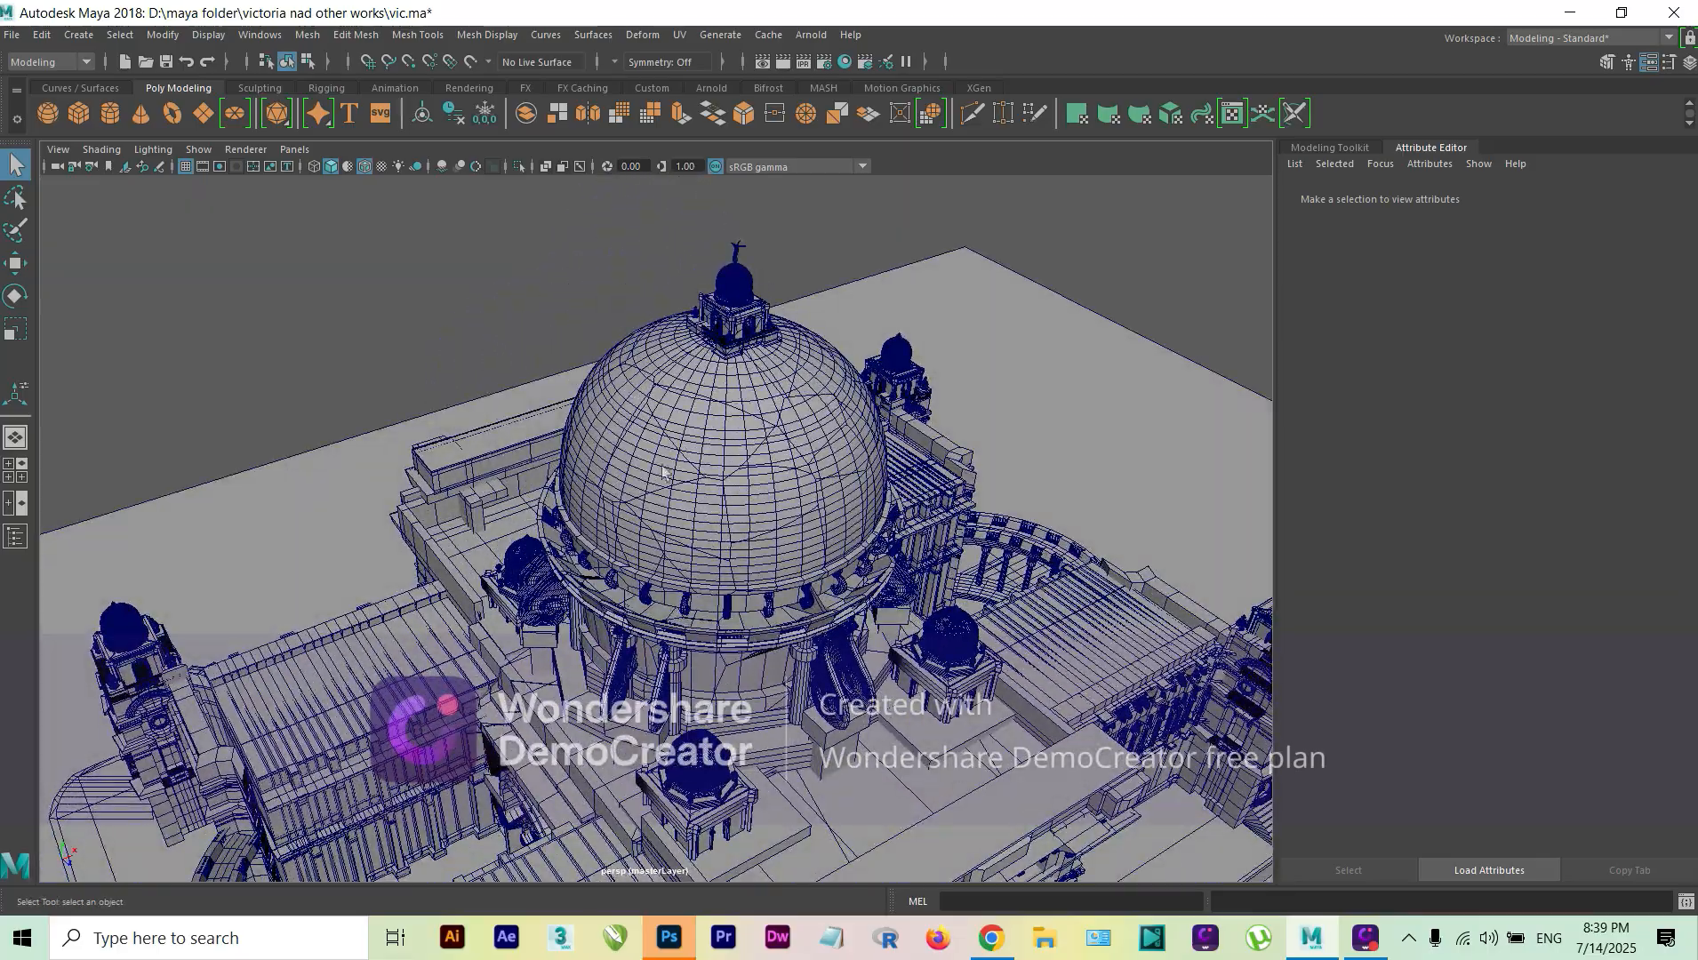
{"action": "left_click_drag", "start_coordinate": [752, 436], "coordinate": [715, 462], "text": "alt"}
{"action": "left_click_drag", "start_coordinate": [709, 637], "coordinate": [685, 501], "text": "alt"}
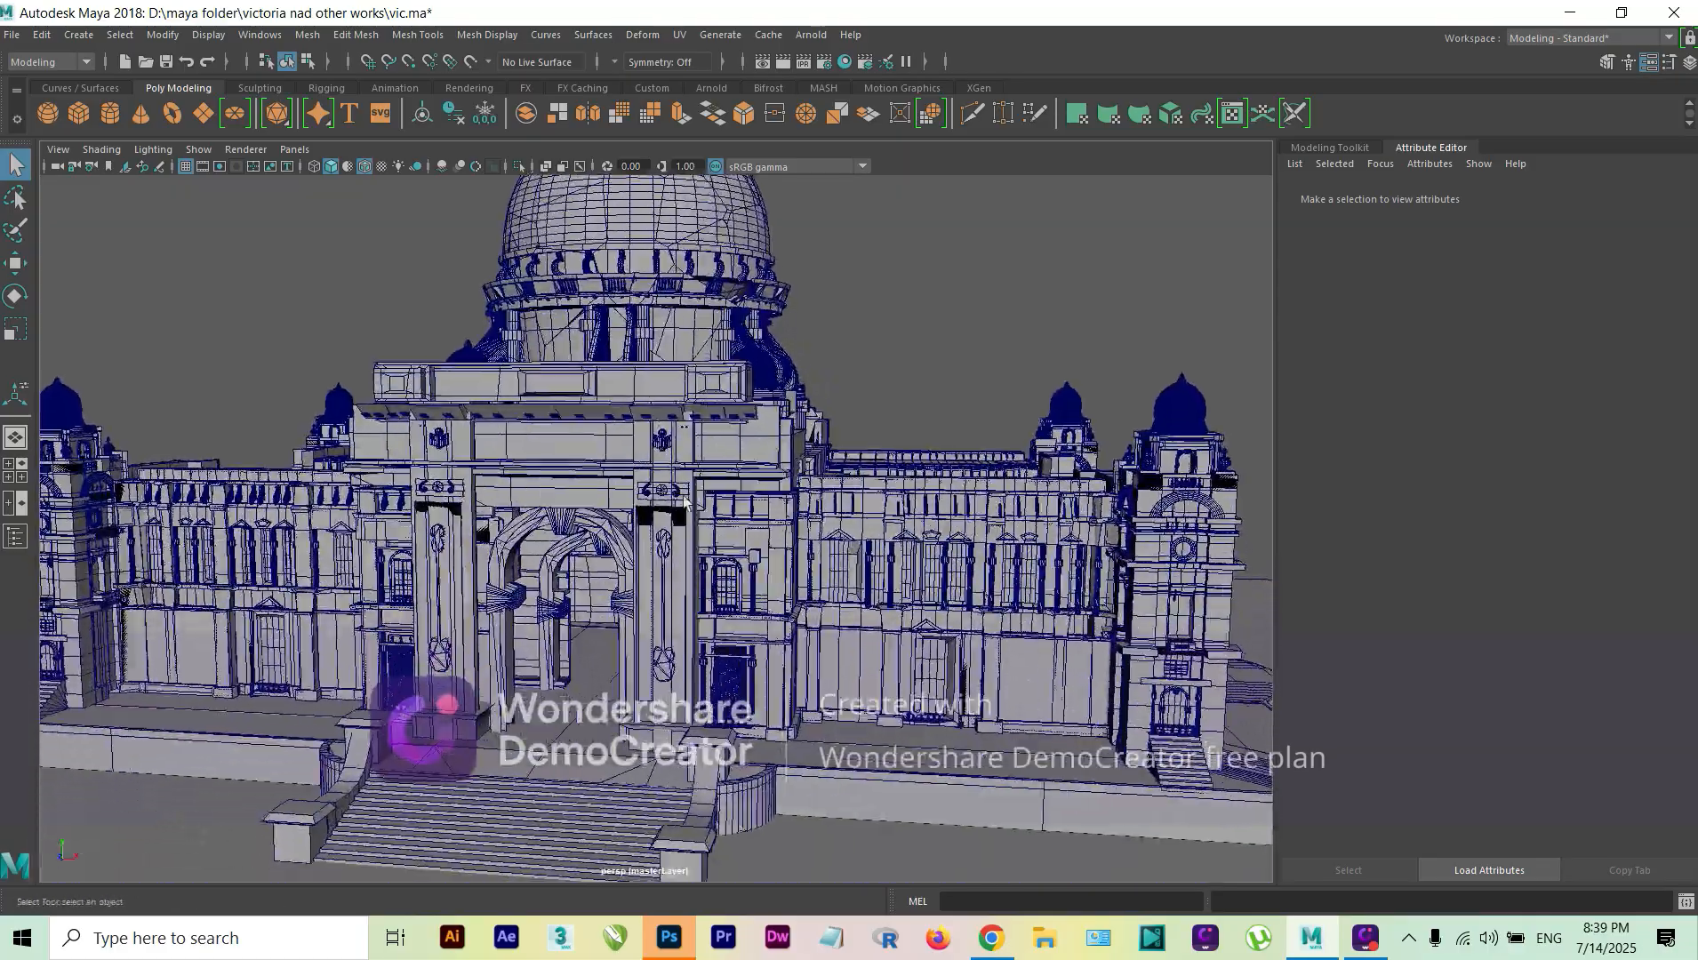
{"action": "left_click_drag", "start_coordinate": [874, 584], "coordinate": [785, 608], "text": "alt"}
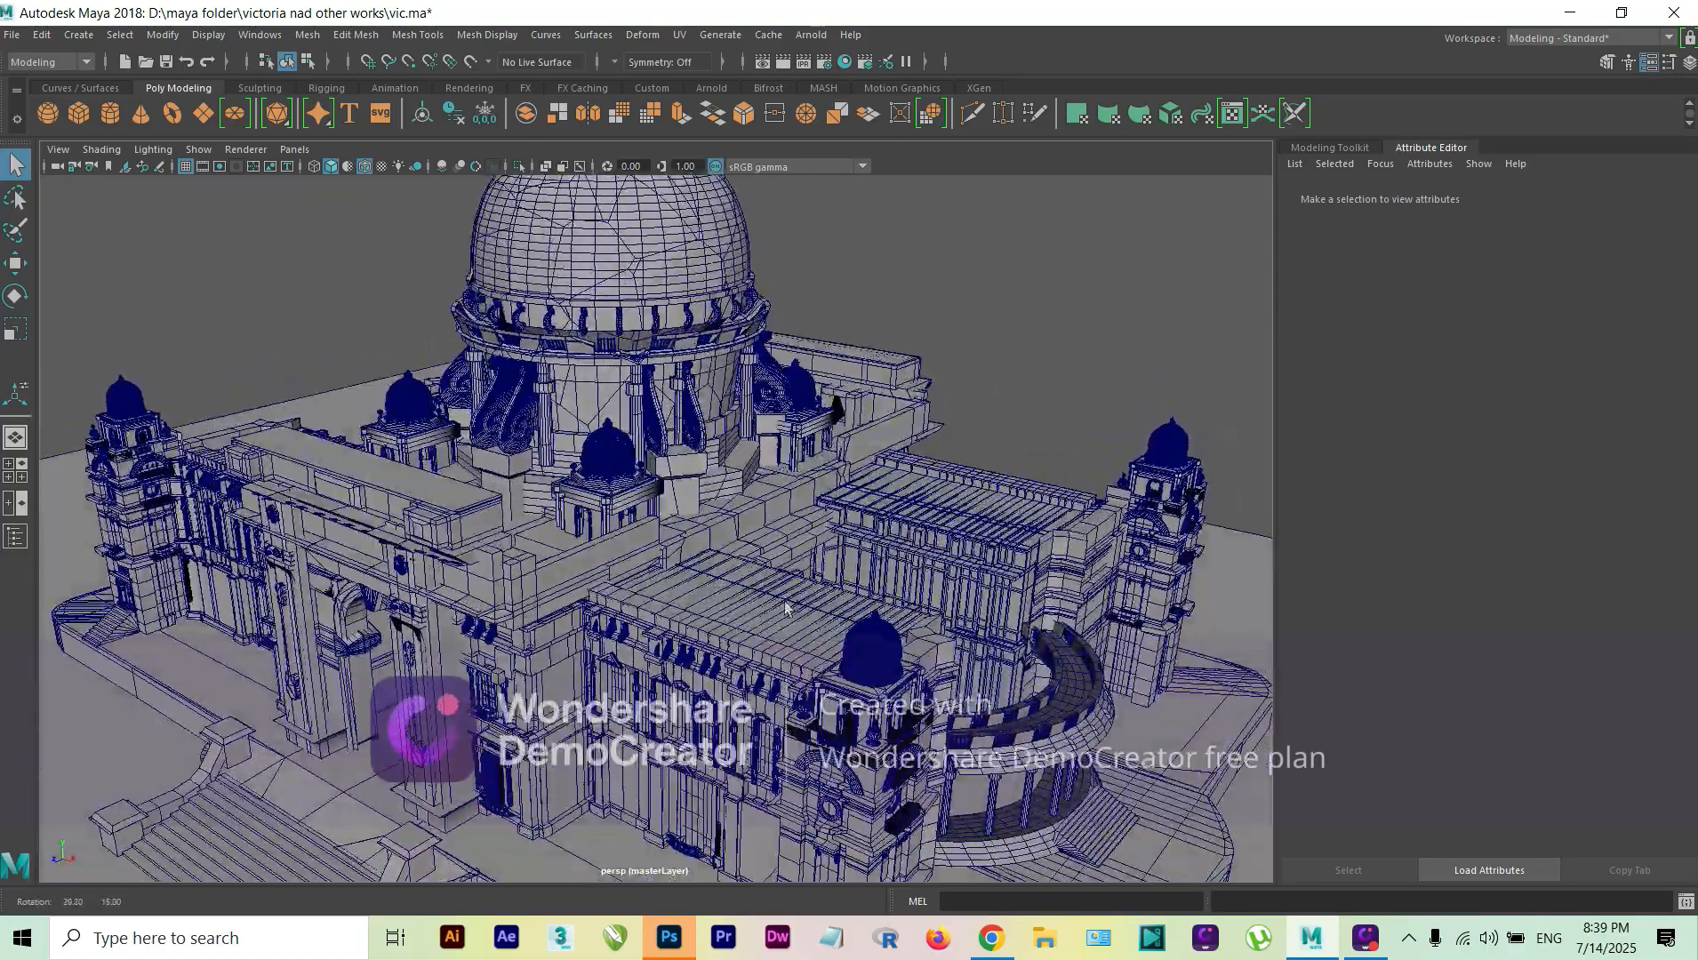
{"action": "right_click_drag", "start_coordinate": [629, 498], "coordinate": [750, 516], "text": "alt"}
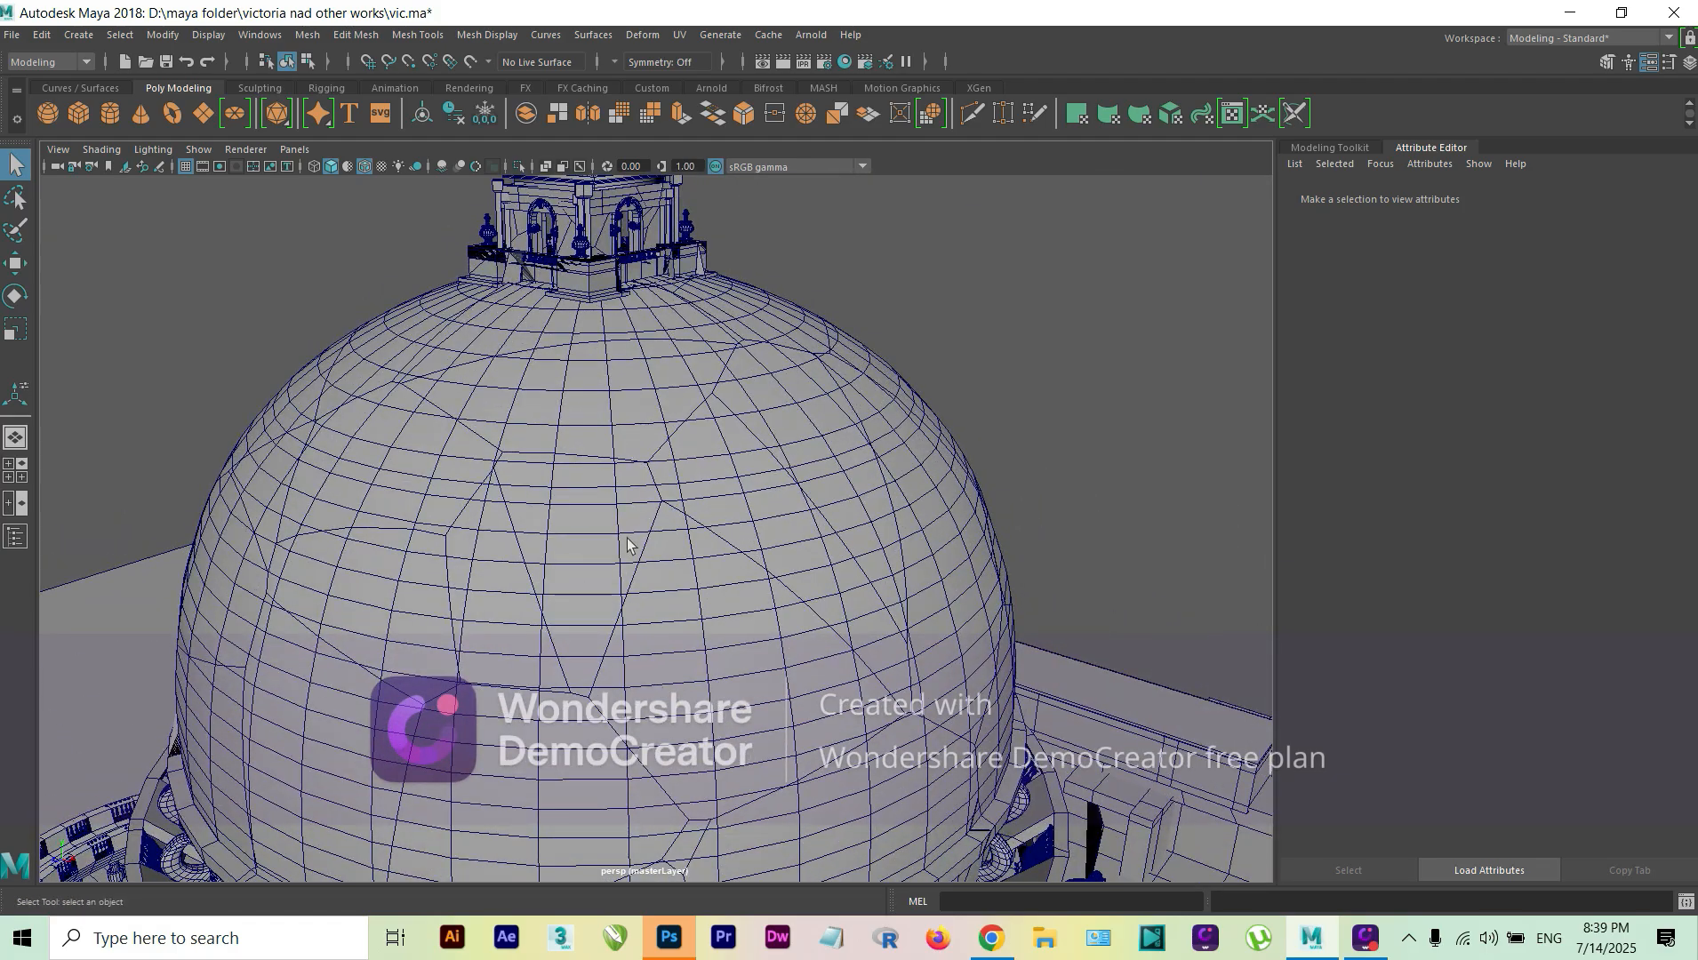
{"action": "scroll", "coordinate": [628, 545], "scroll_direction": "down", "scroll_amount": 5}
{"action": "left_click_drag", "start_coordinate": [622, 625], "coordinate": [655, 602], "text": "alt"}
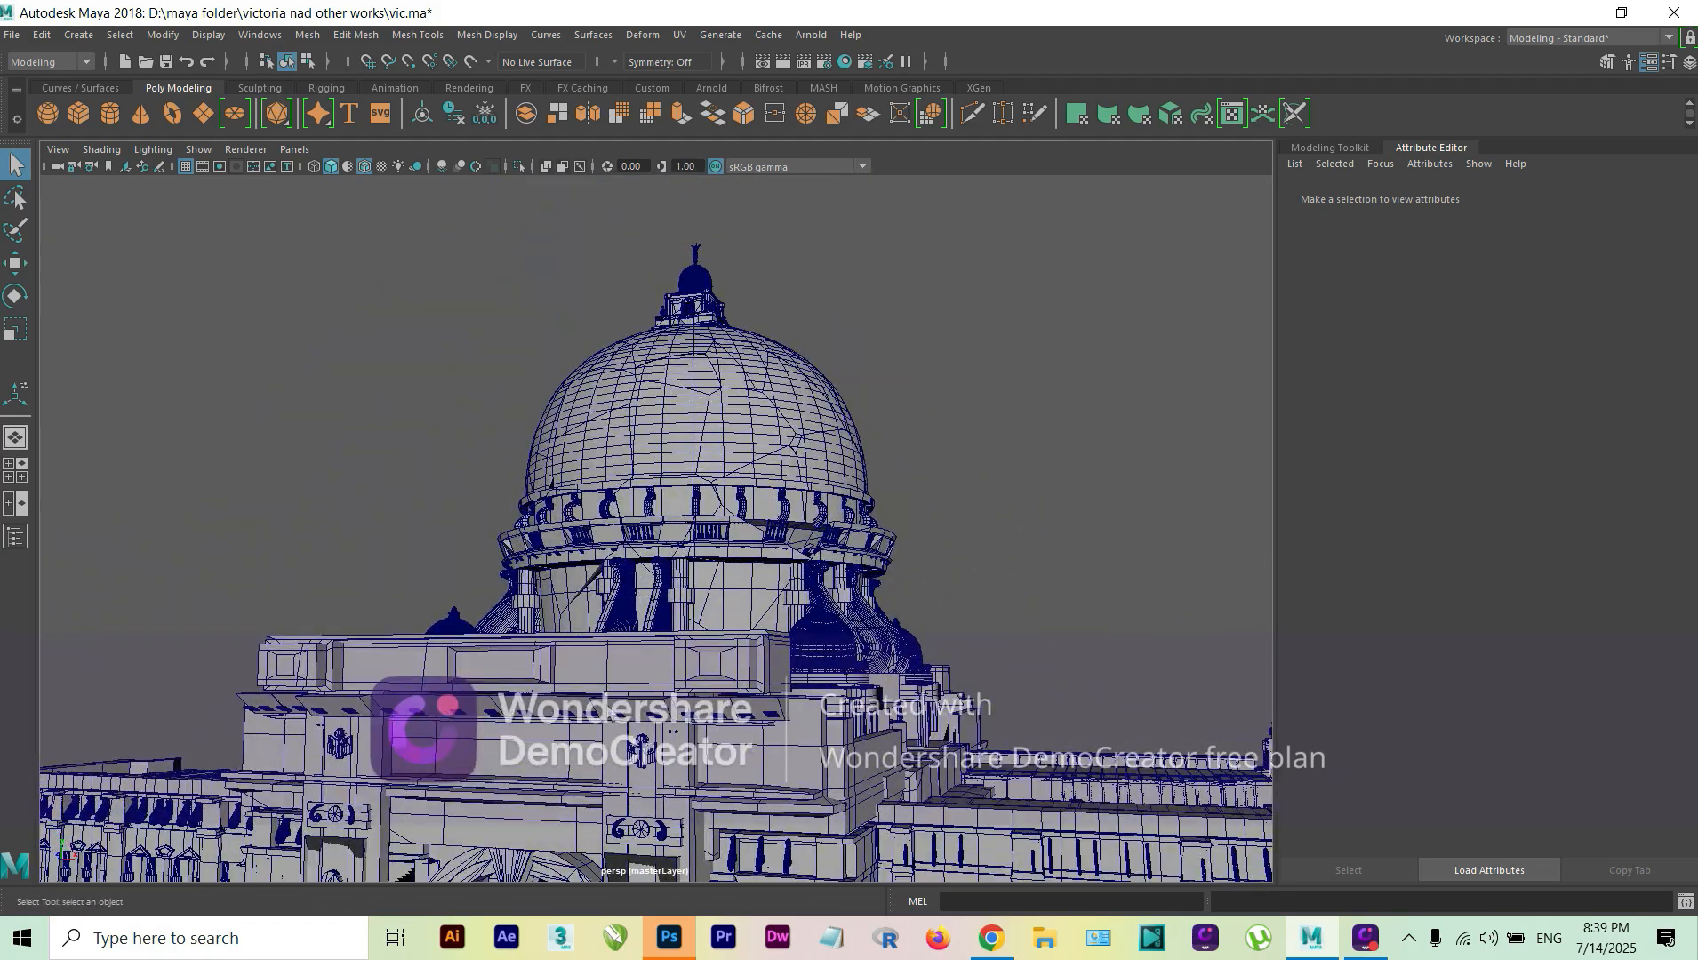
{"action": "middle_click_drag", "start_coordinate": [618, 634], "coordinate": [672, 518], "text": "alt"}
{"action": "scroll", "coordinate": [666, 542], "scroll_direction": "down", "scroll_amount": 5}
{"action": "left_click_drag", "start_coordinate": [661, 540], "coordinate": [658, 606], "text": "alt"}
{"action": "middle_click_drag", "start_coordinate": [633, 511], "coordinate": [625, 483], "text": "alt"}
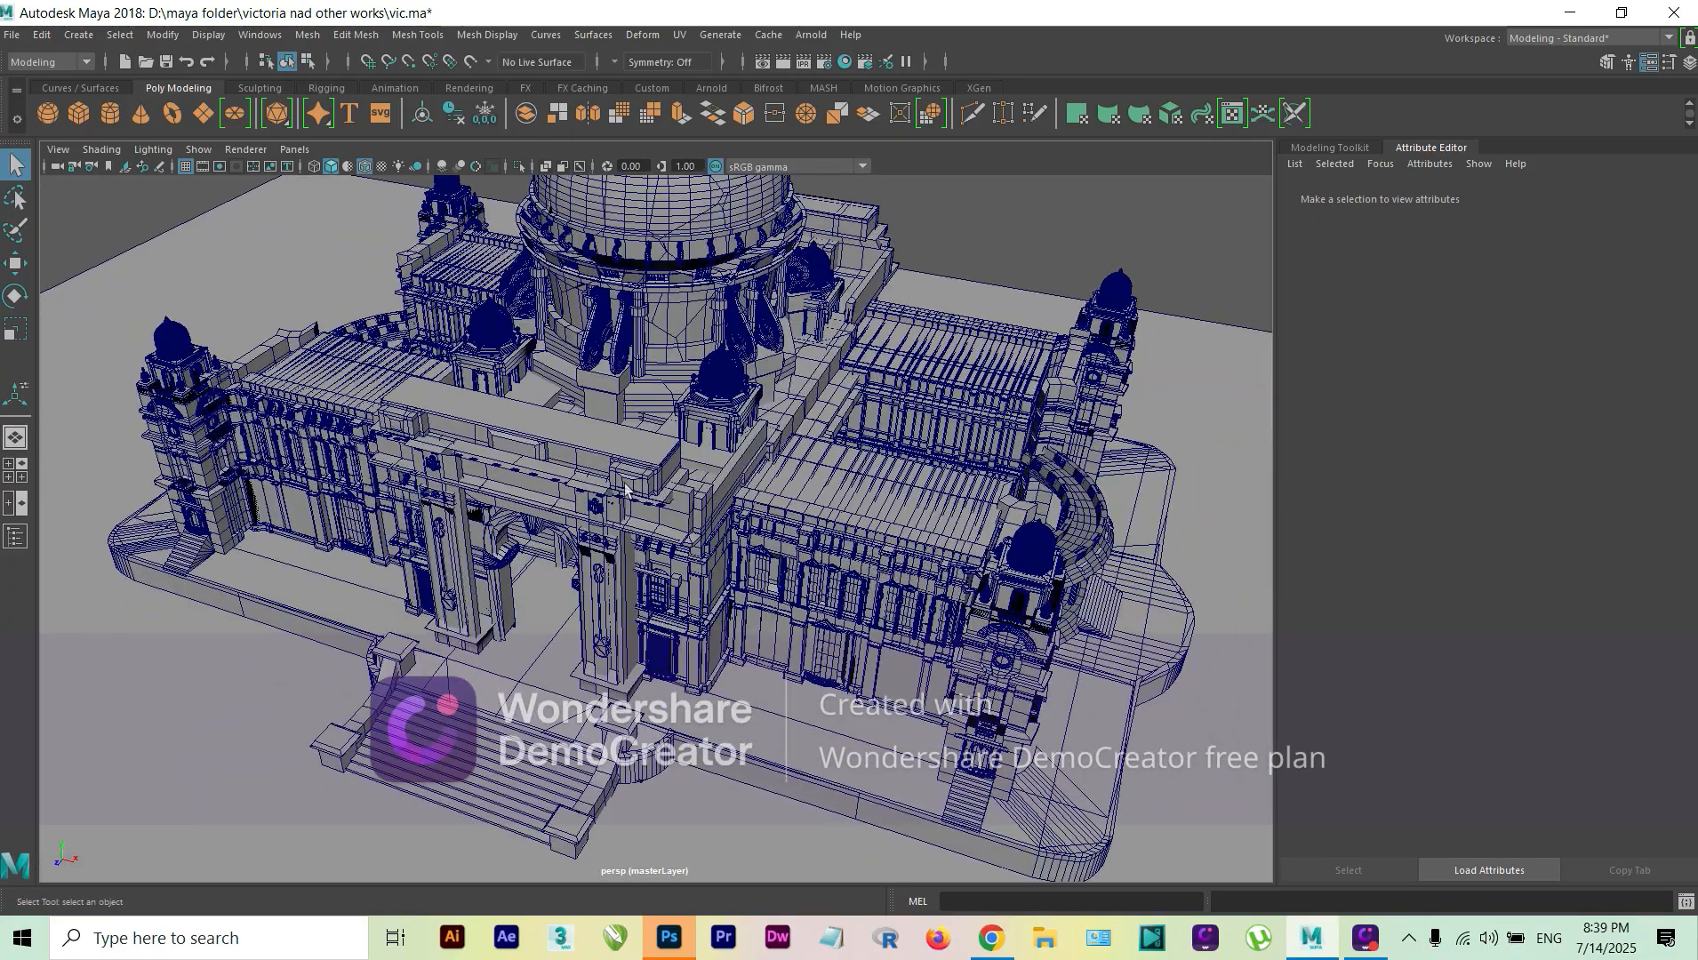
{"action": "scroll", "coordinate": [625, 488], "scroll_direction": "down", "scroll_amount": 3}
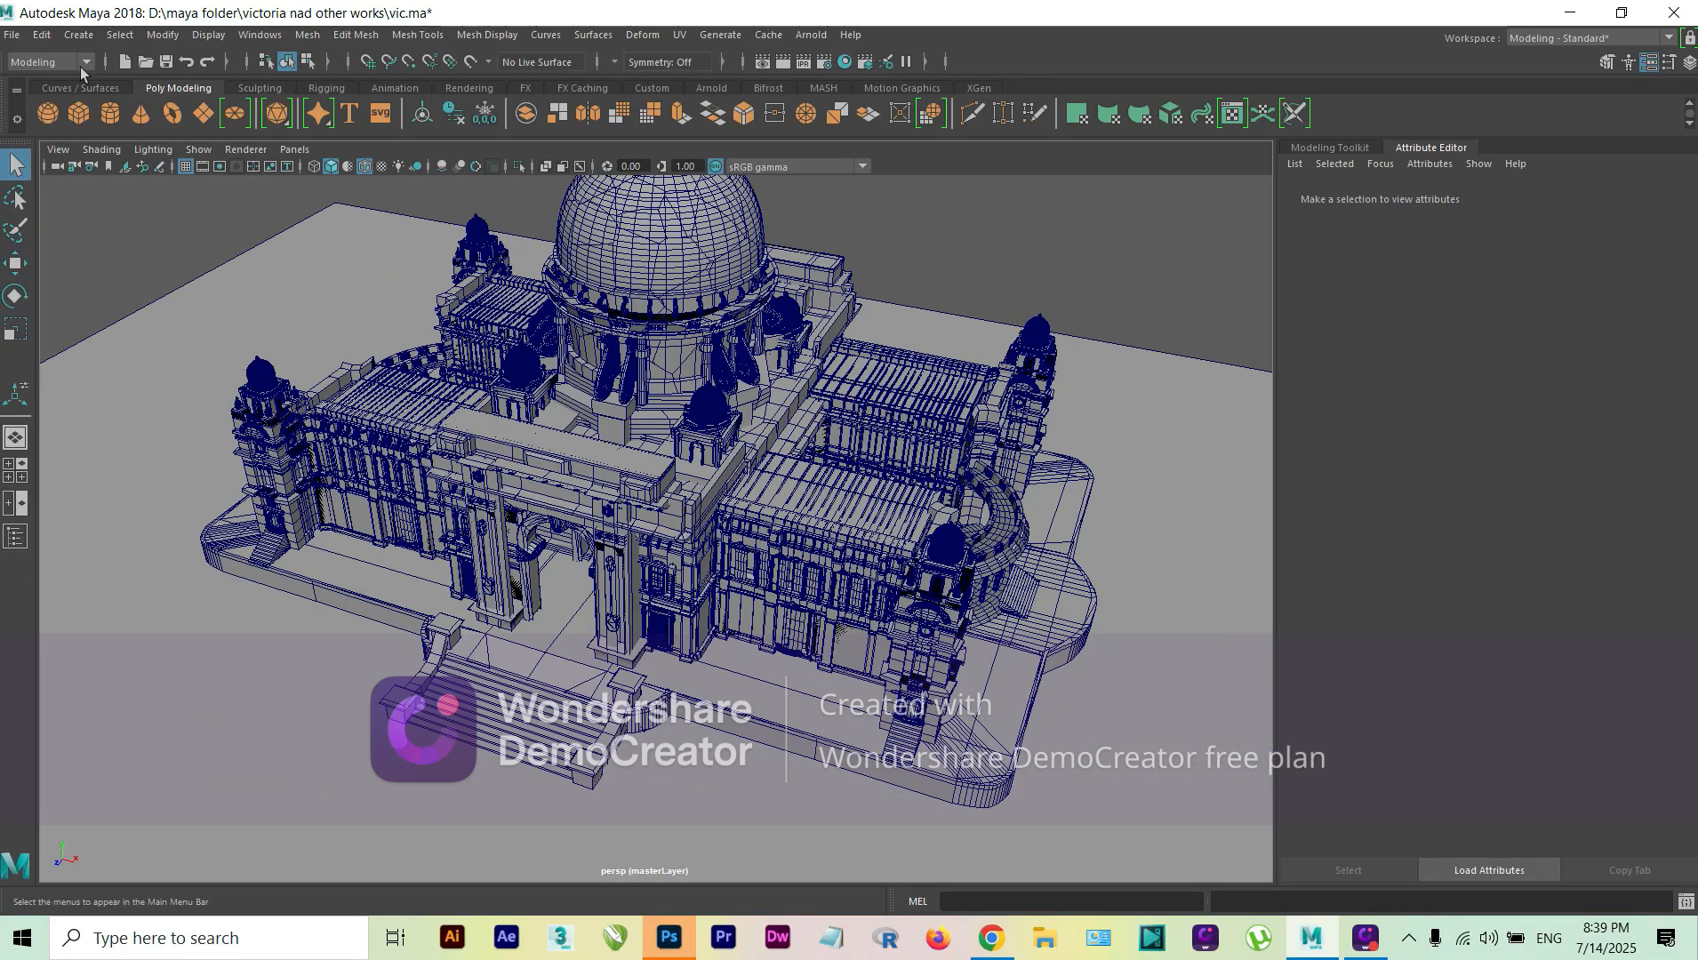
- Start a new empty scene without saving changes to vic.ma
{"action": "left_click", "coordinate": [11, 35]}
{"action": "left_click", "coordinate": [26, 64]}
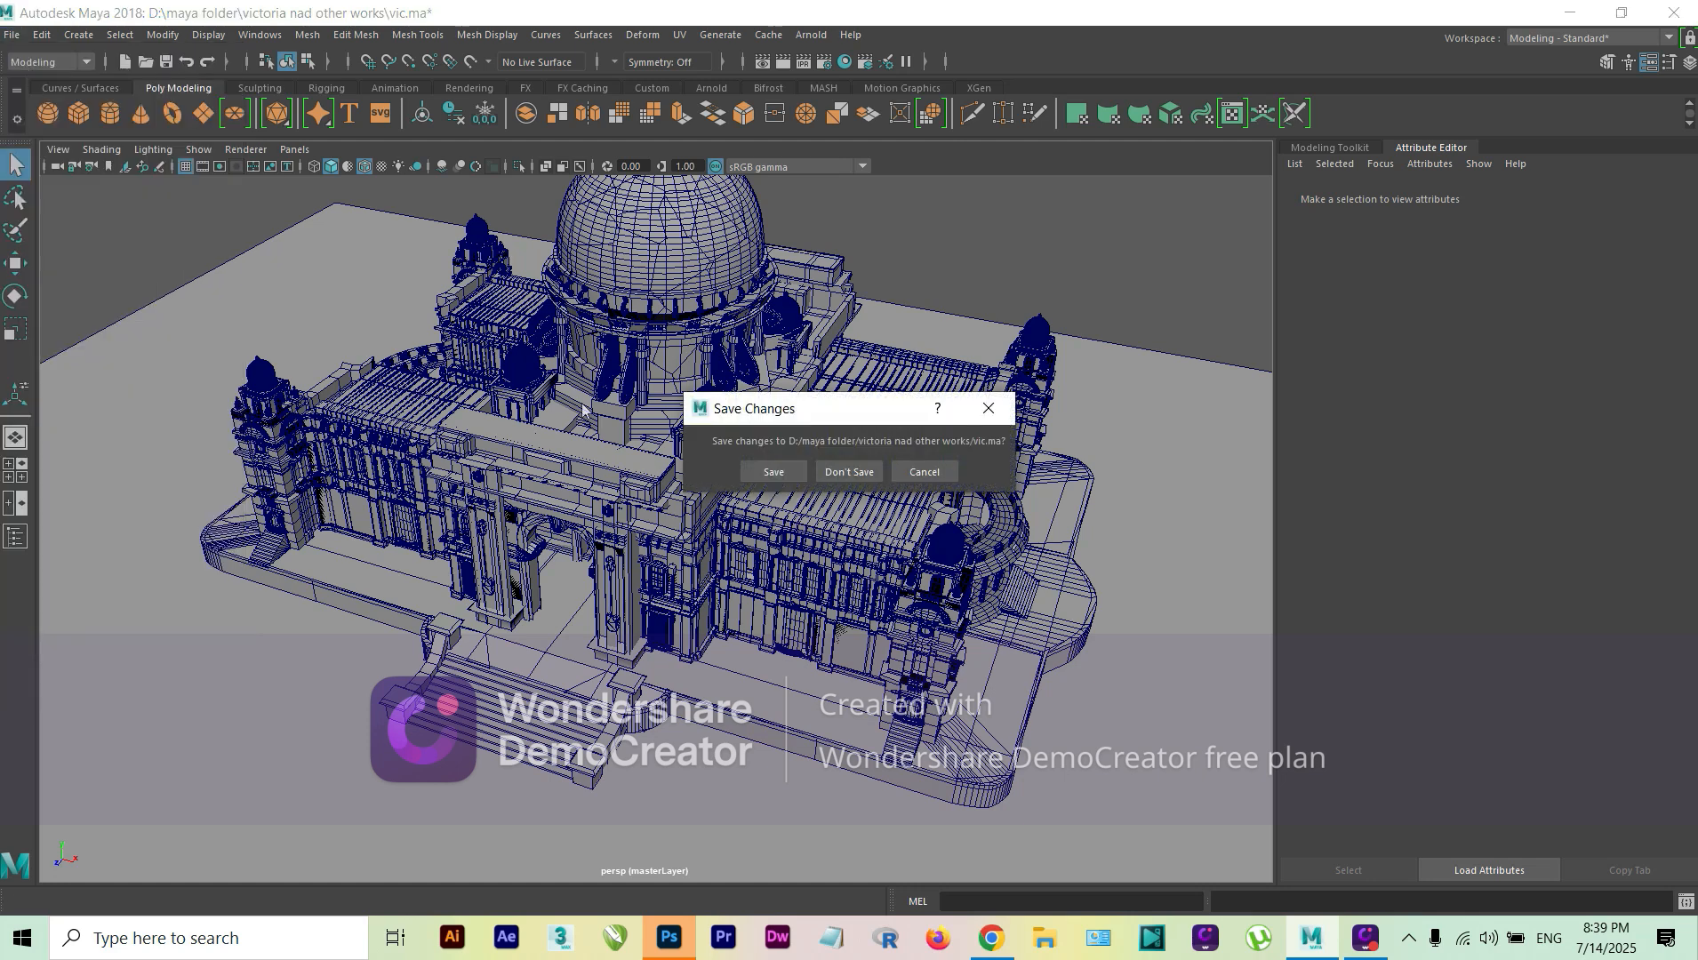
{"action": "left_click", "coordinate": [836, 473]}
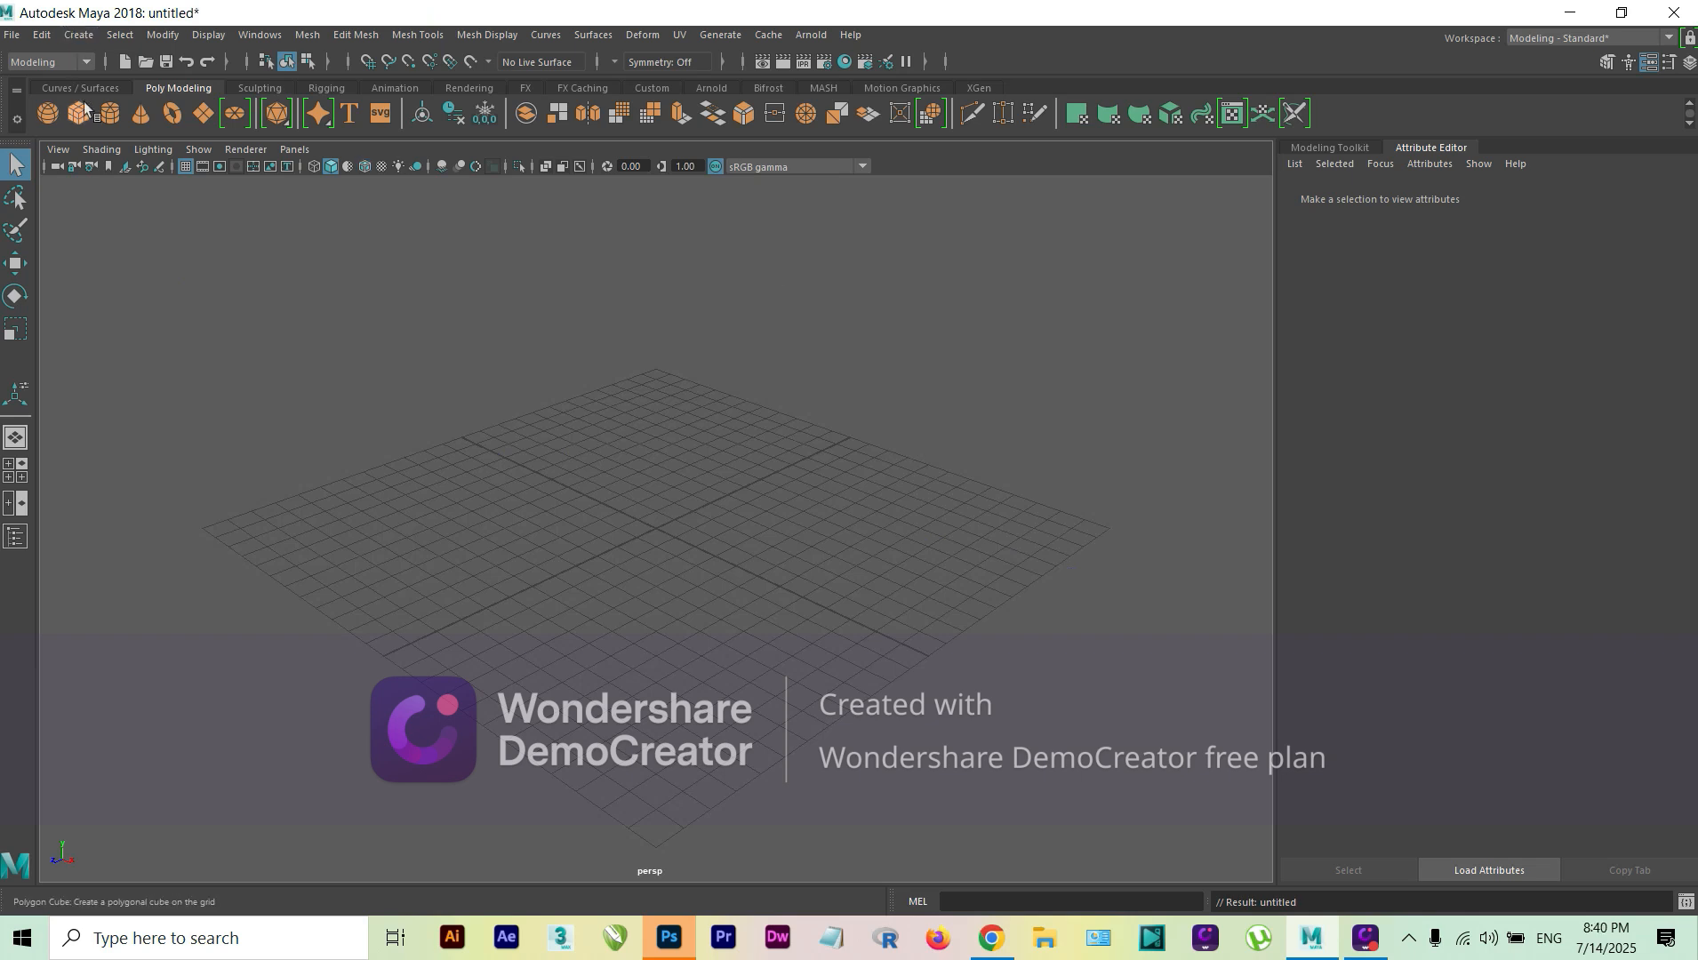
- Create a polygon sphere at the grid's centre, lift it slightly and scale it uniformly to about 5.73
{"action": "left_click", "coordinate": [48, 113]}
{"action": "key", "text": "w"}
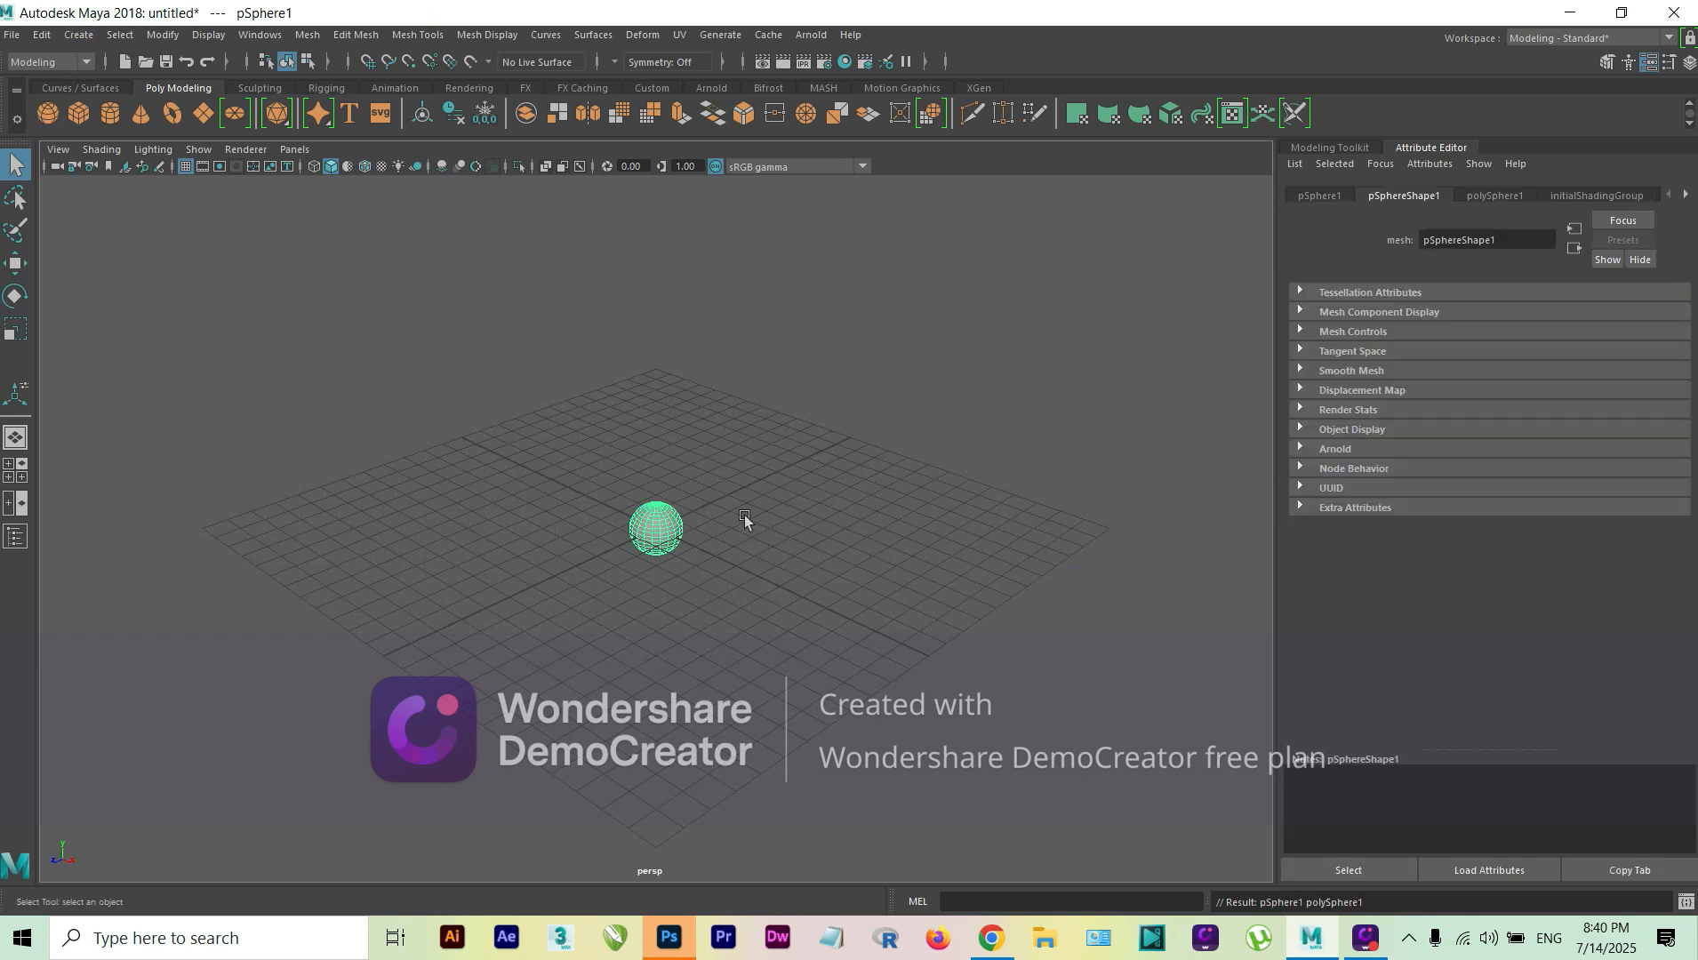
{"action": "left_click_drag", "start_coordinate": [665, 492], "coordinate": [882, 372]}
{"action": "key", "text": "r"}
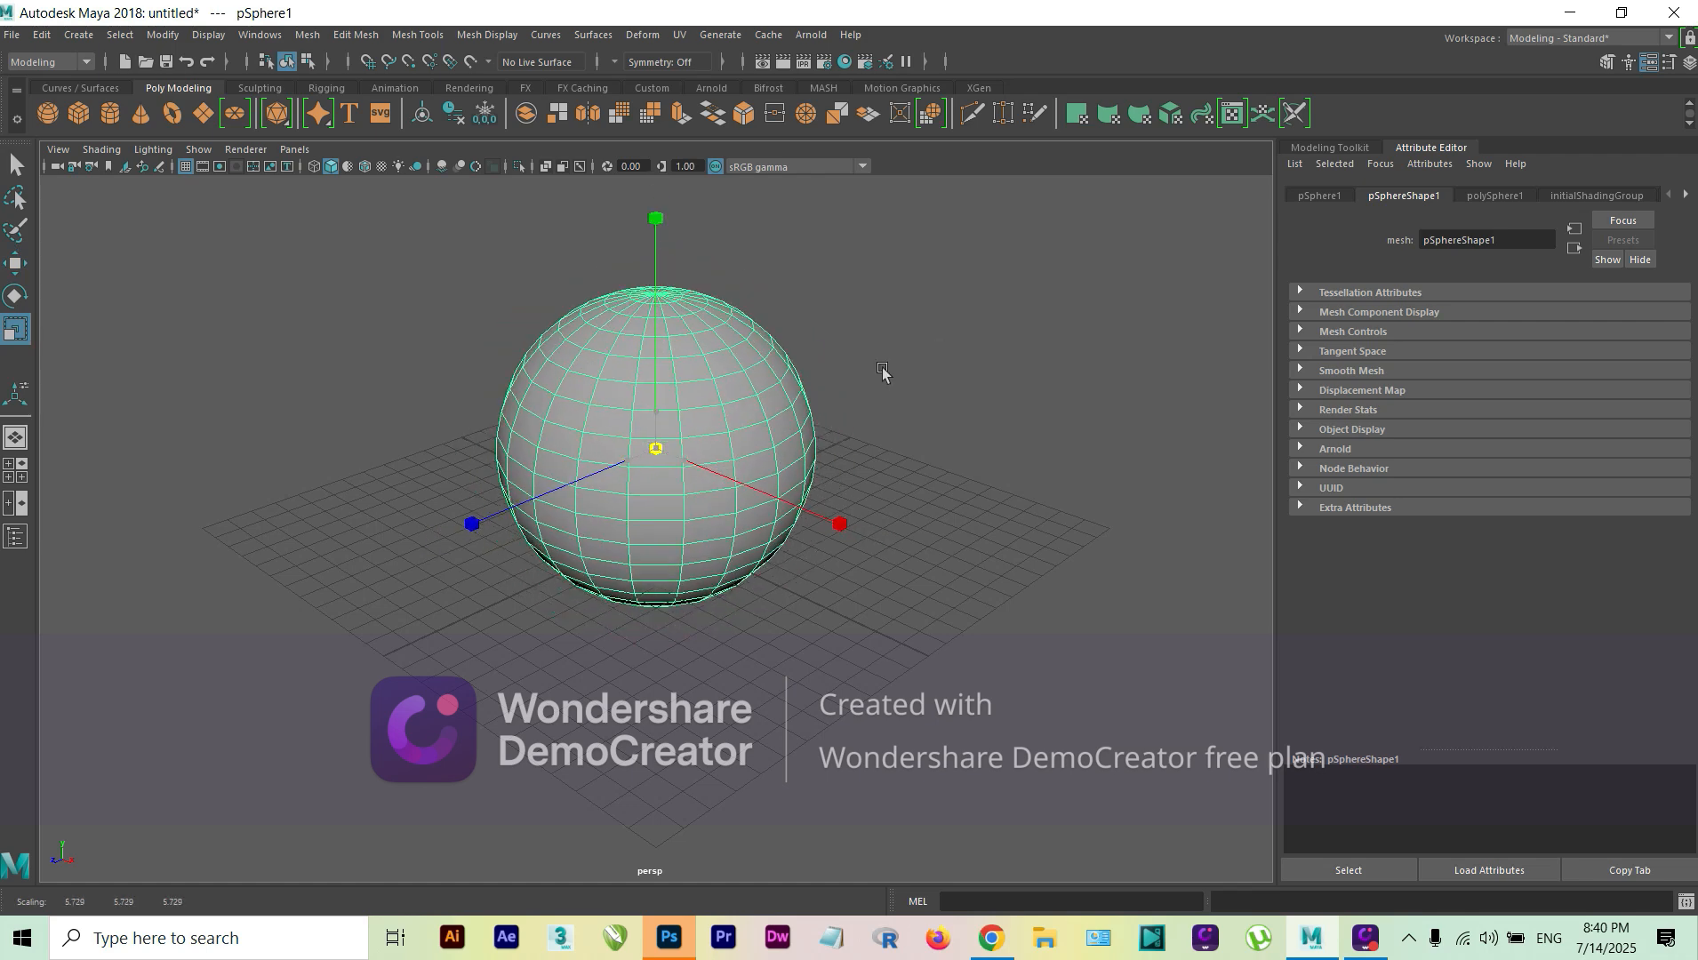
- Raise the sphere straight up along the Y axis to about 5.2 cm
{"action": "left_click_drag", "start_coordinate": [754, 476], "coordinate": [769, 451], "text": "alt"}
{"action": "key", "text": "w"}
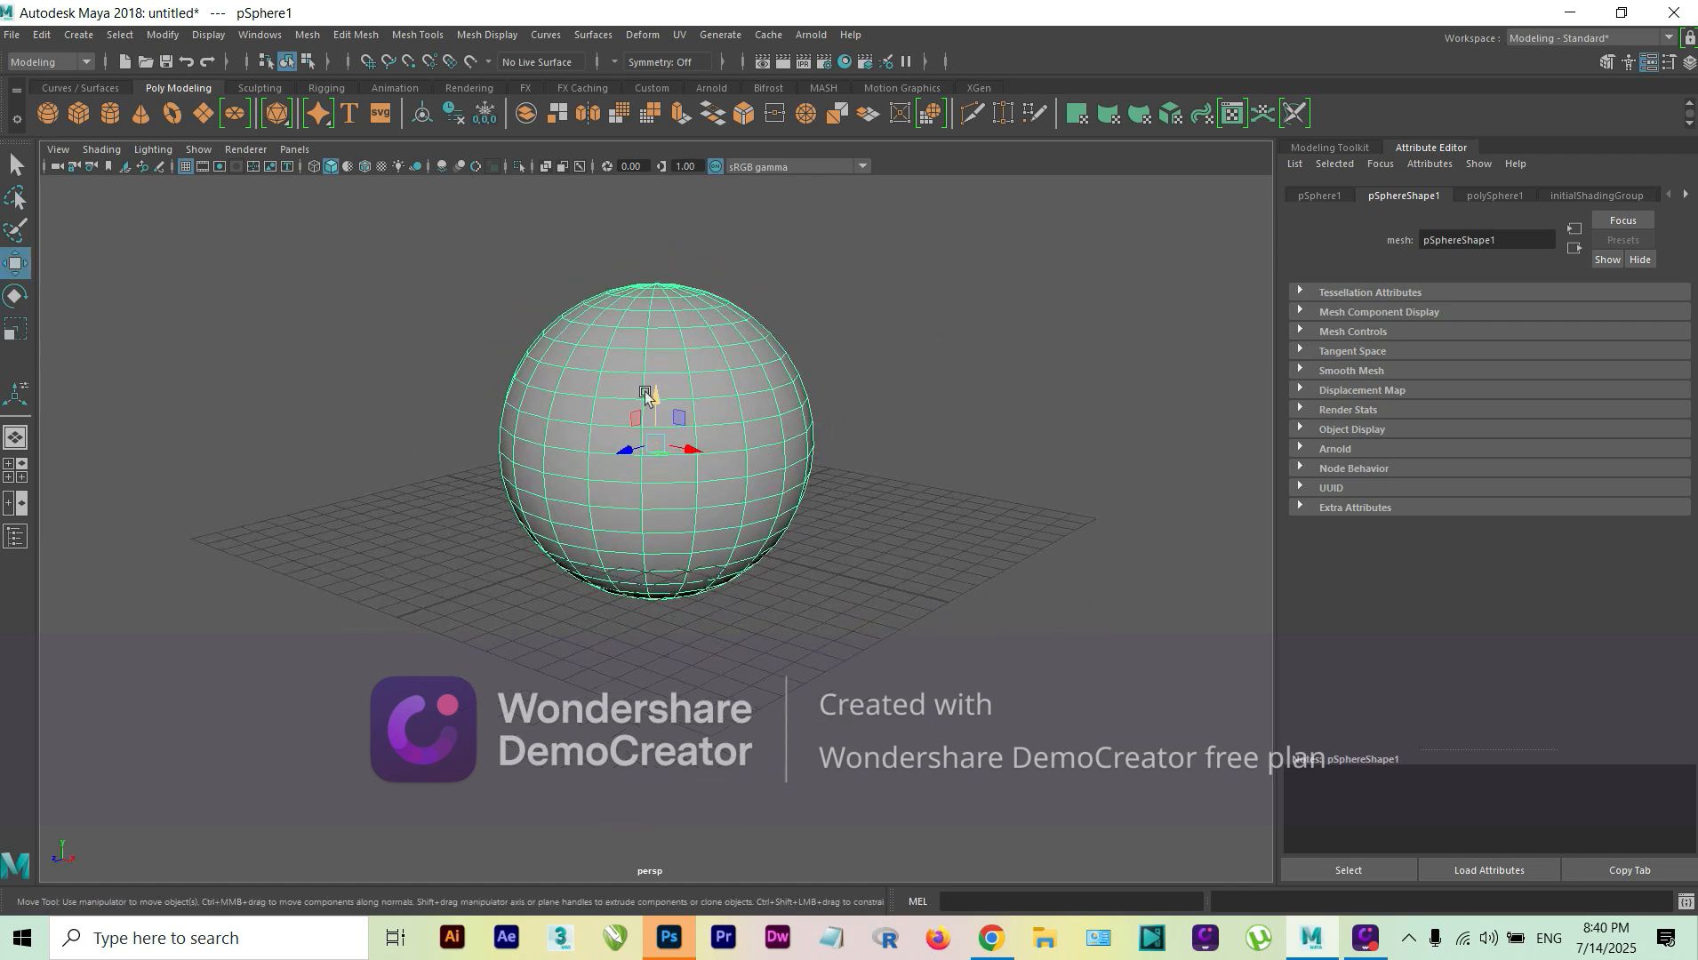
{"action": "left_click_drag", "start_coordinate": [656, 401], "coordinate": [658, 348]}
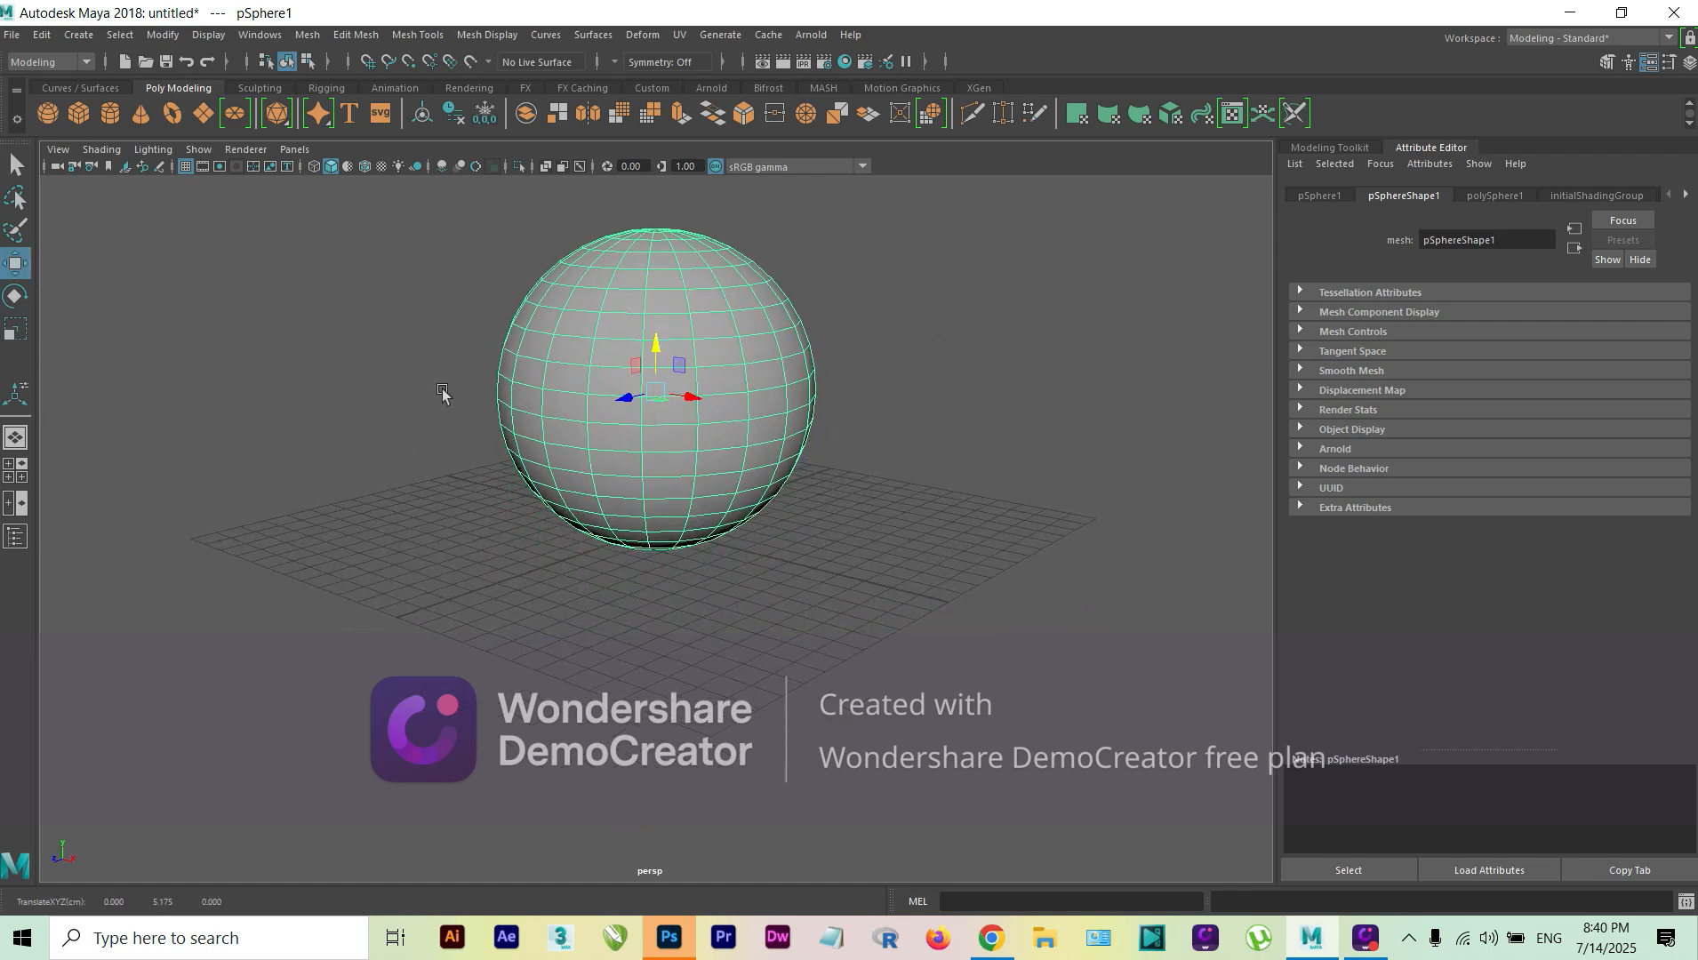
- Show four views and delete all faces of the sphere's lower half in the side view, leaving a dome
{"action": "left_click", "coordinate": [15, 469]}
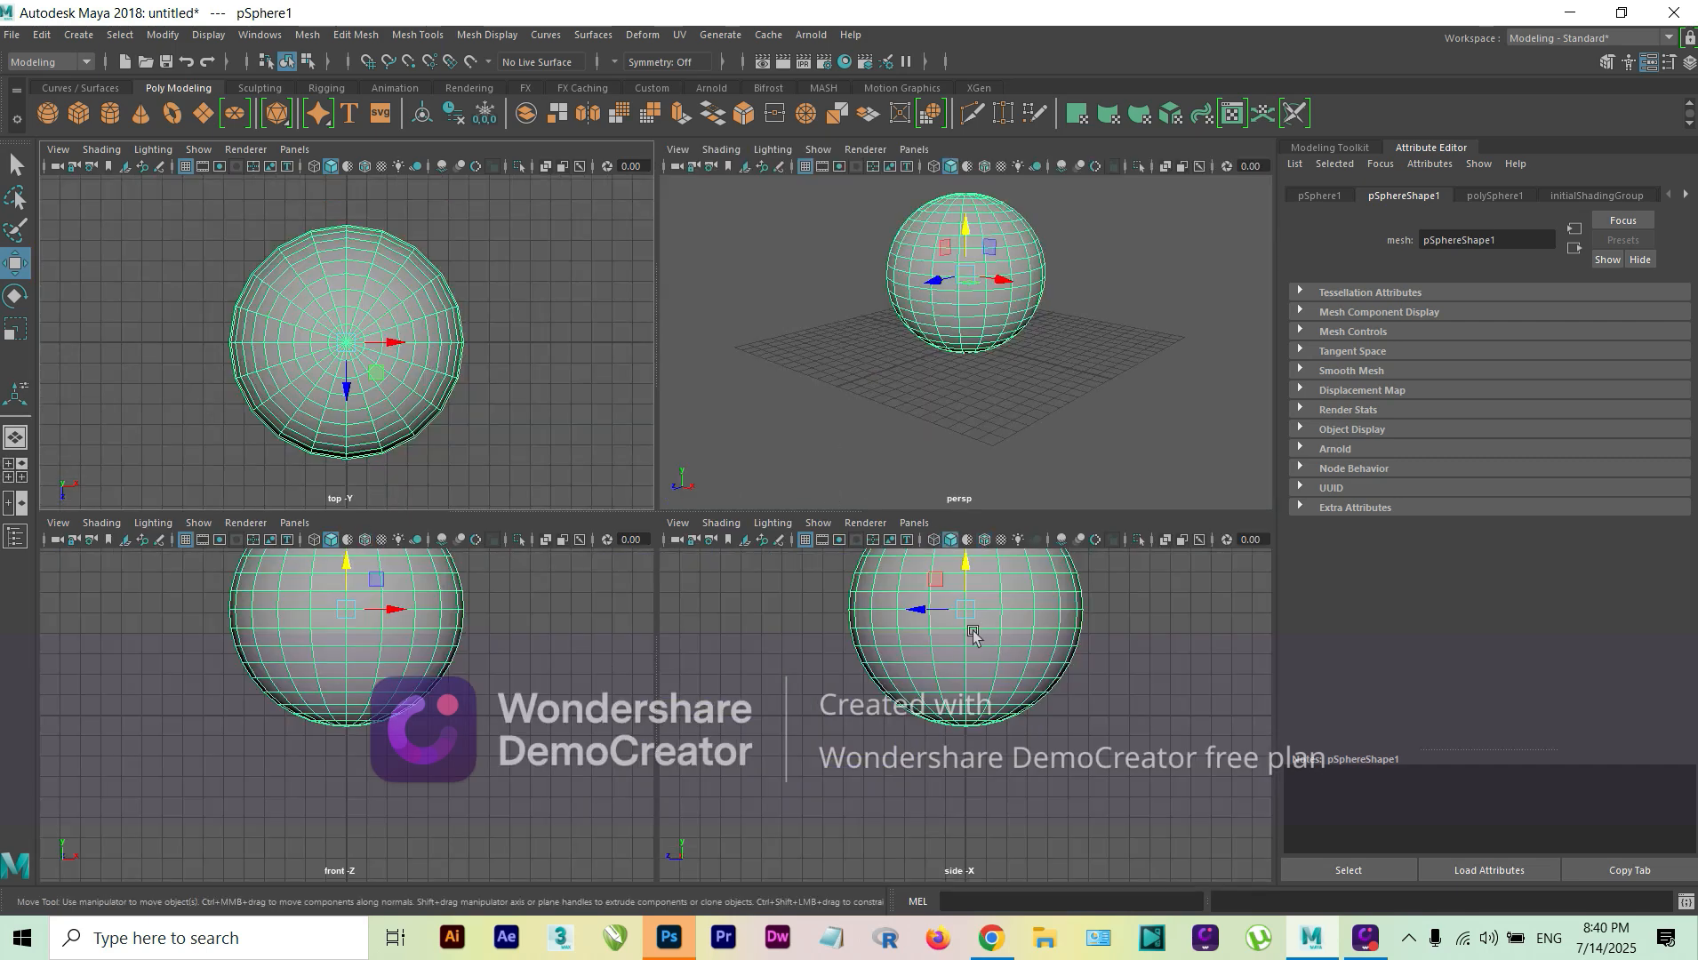
{"action": "middle_click_drag", "start_coordinate": [973, 631], "coordinate": [943, 750], "text": "alt"}
{"action": "scroll", "coordinate": [931, 725], "scroll_direction": "up", "scroll_amount": 3}
{"action": "scroll", "coordinate": [934, 716], "scroll_direction": "down", "scroll_amount": 2}
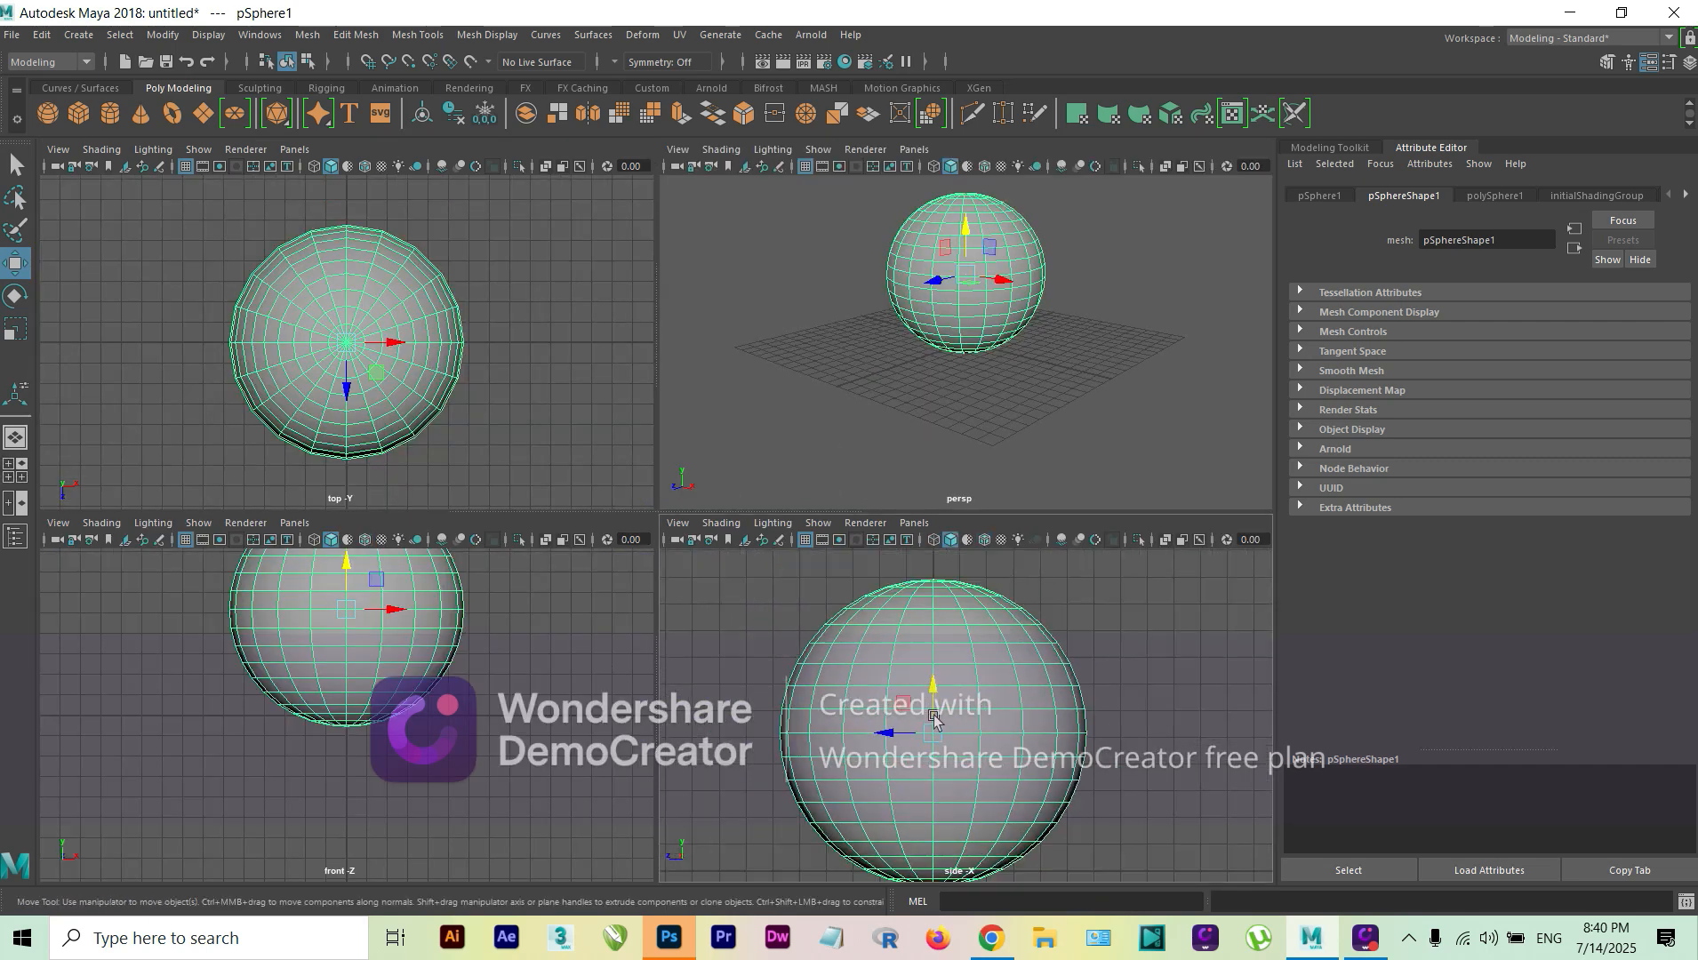
{"action": "scroll", "coordinate": [934, 720], "scroll_direction": "down", "scroll_amount": 1}
{"action": "right_click_drag", "start_coordinate": [954, 760], "coordinate": [923, 554]}
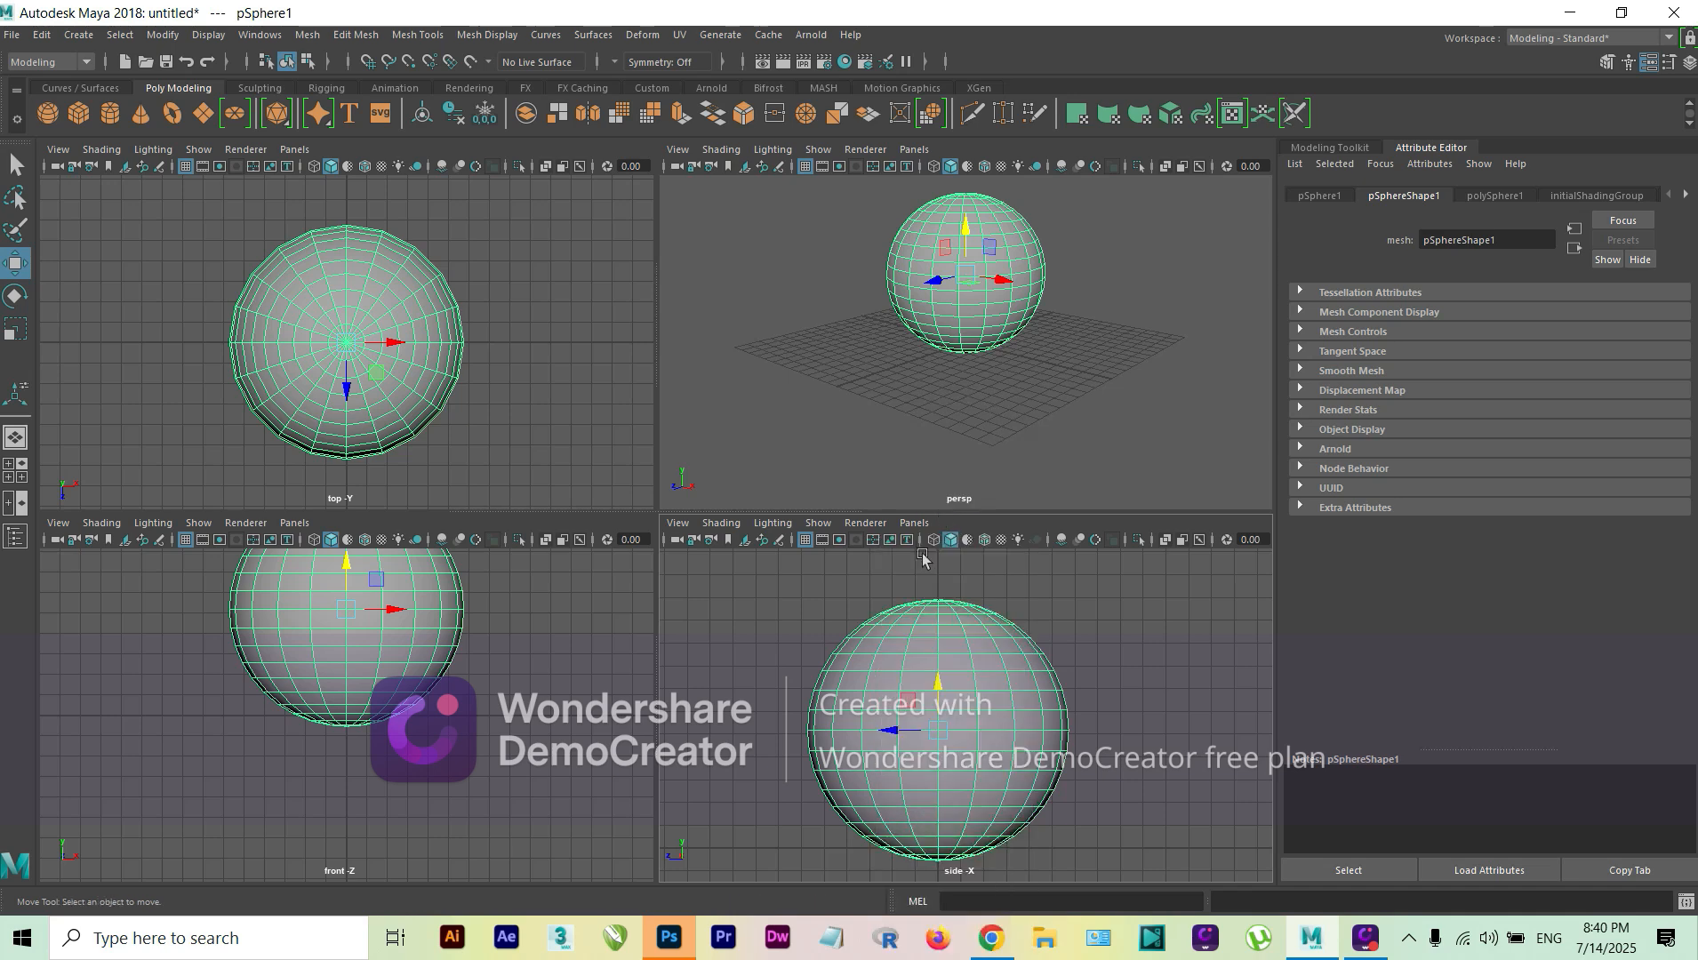
{"action": "left_click", "coordinate": [791, 740]}
{"action": "left_click_drag", "start_coordinate": [791, 739], "coordinate": [1159, 880]}
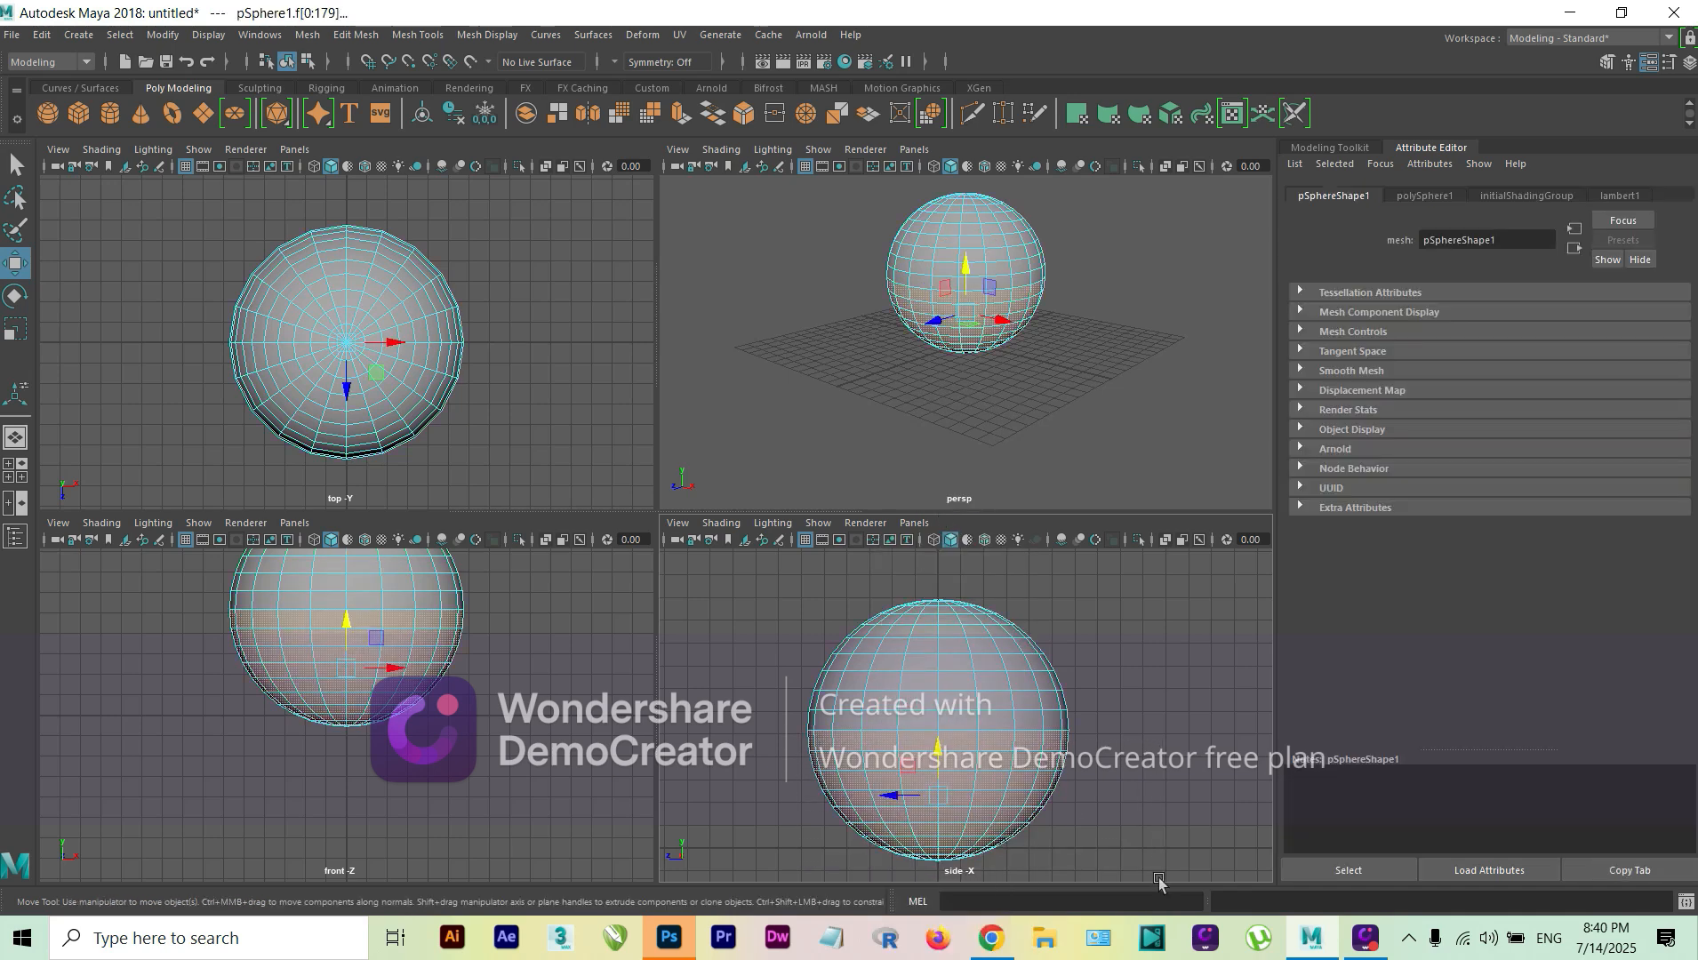
{"action": "key", "text": "Delete"}
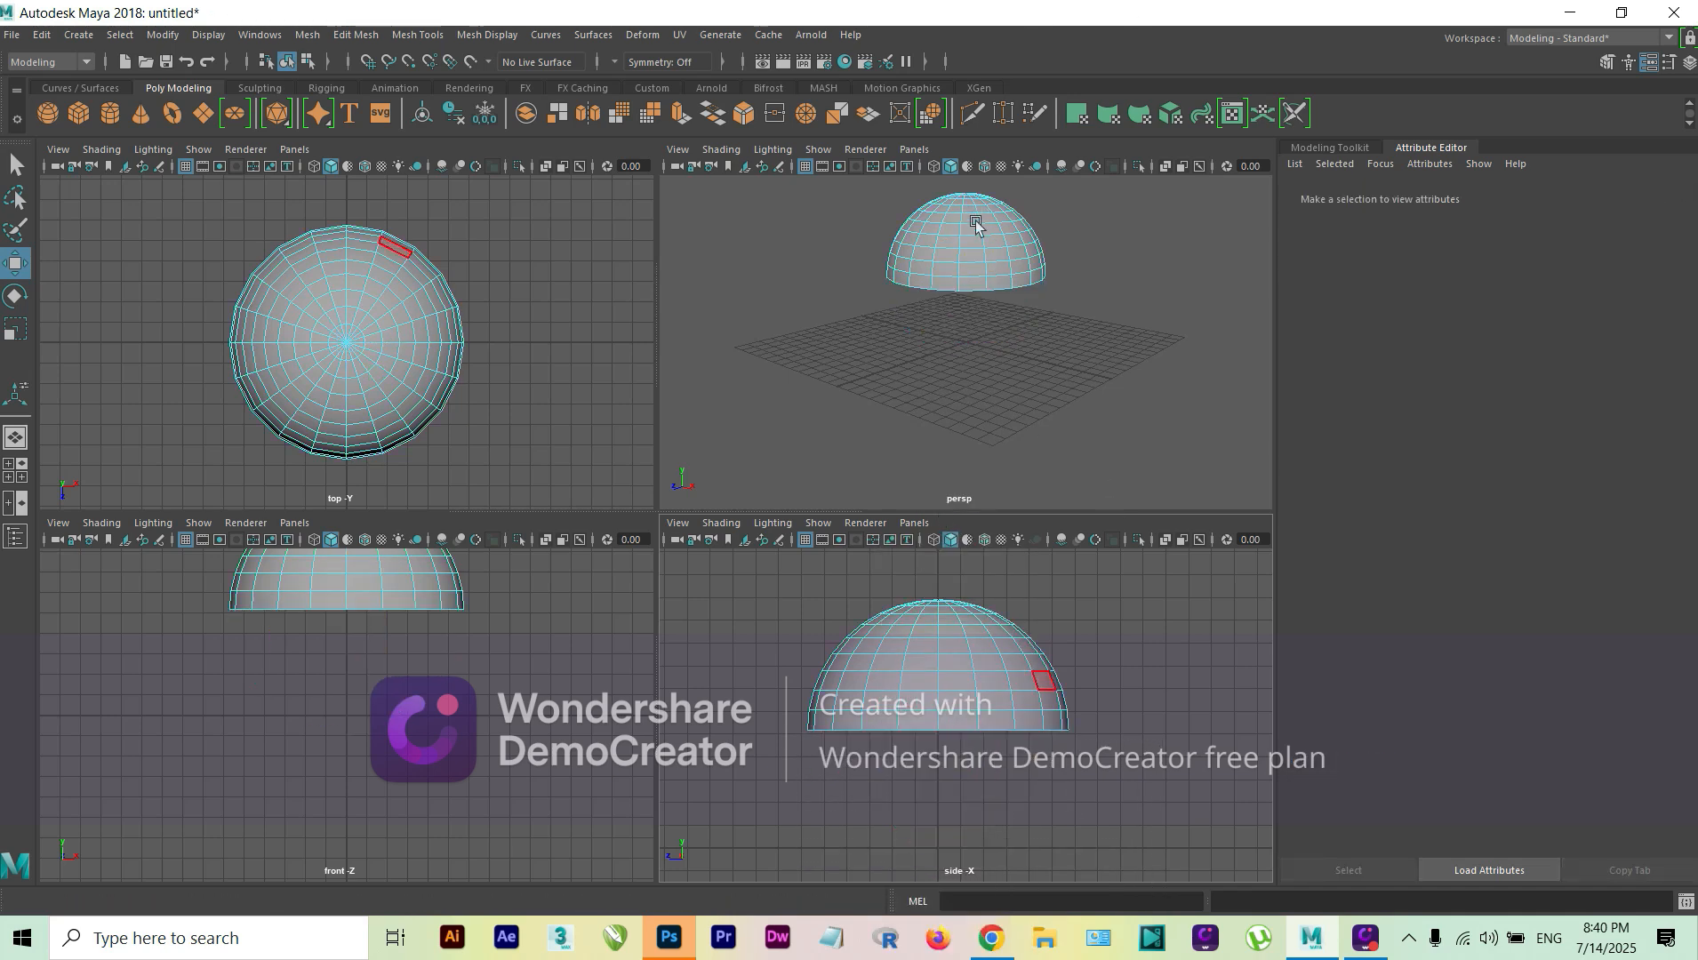
- Return to object mode, select the half sphere and display its transform attributes
{"action": "left_click_drag", "start_coordinate": [976, 224], "coordinate": [998, 362], "text": "alt"}
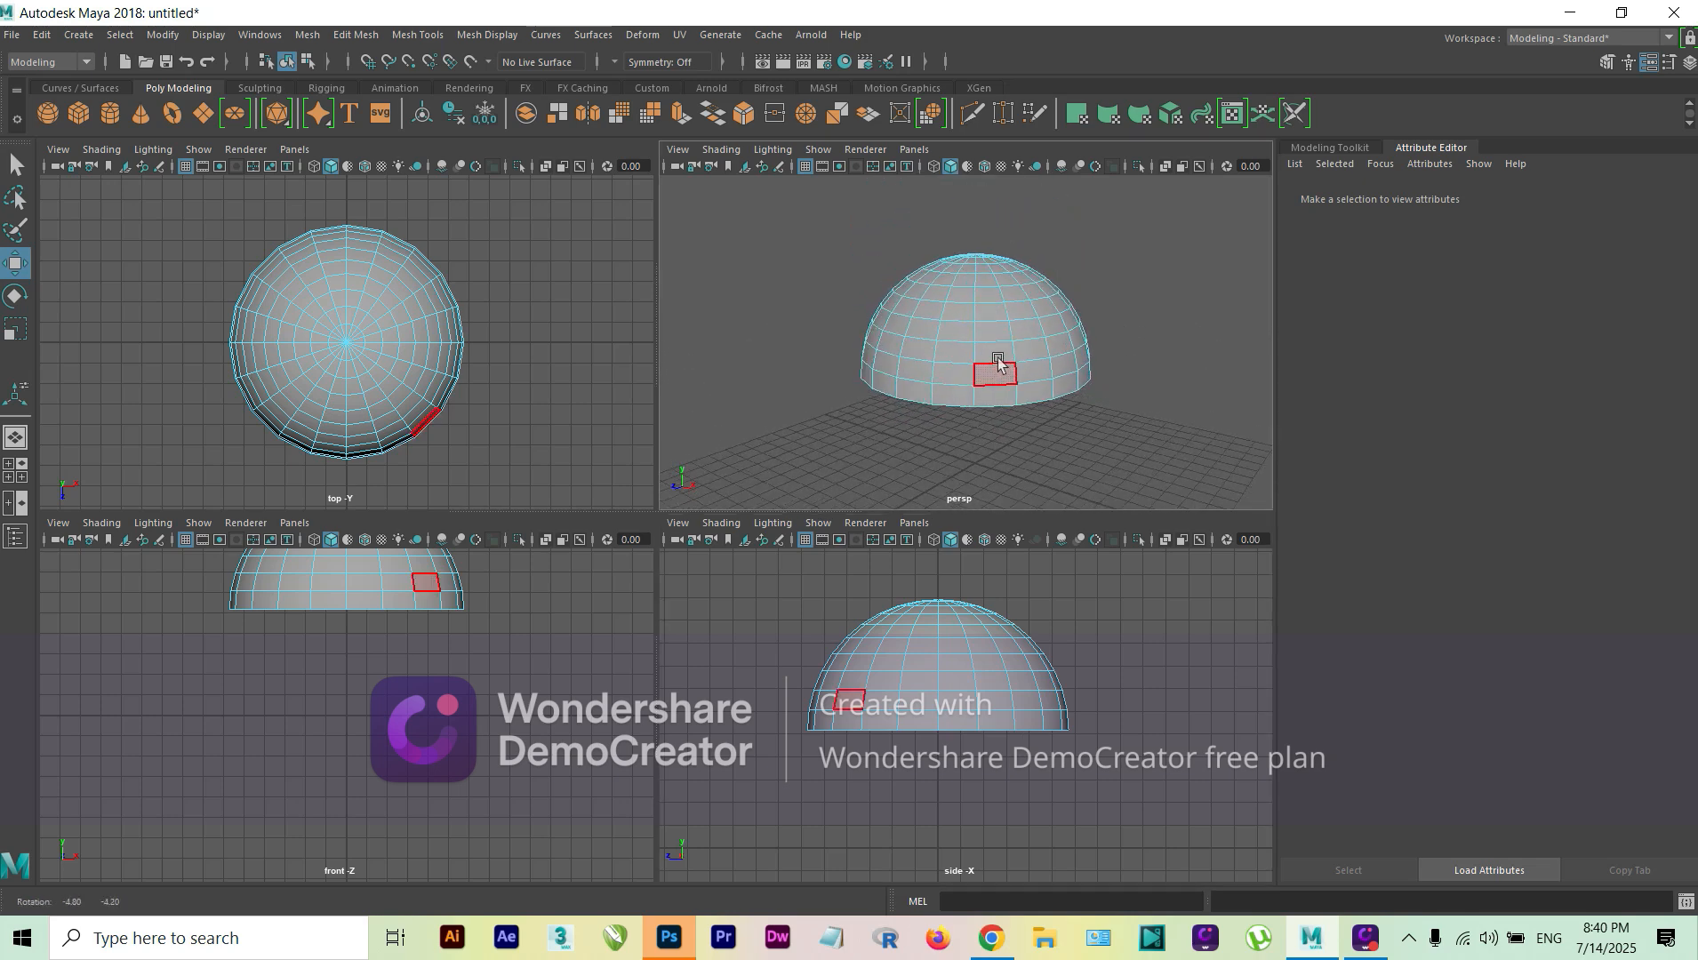
{"action": "right_click_drag", "start_coordinate": [997, 362], "coordinate": [1054, 318]}
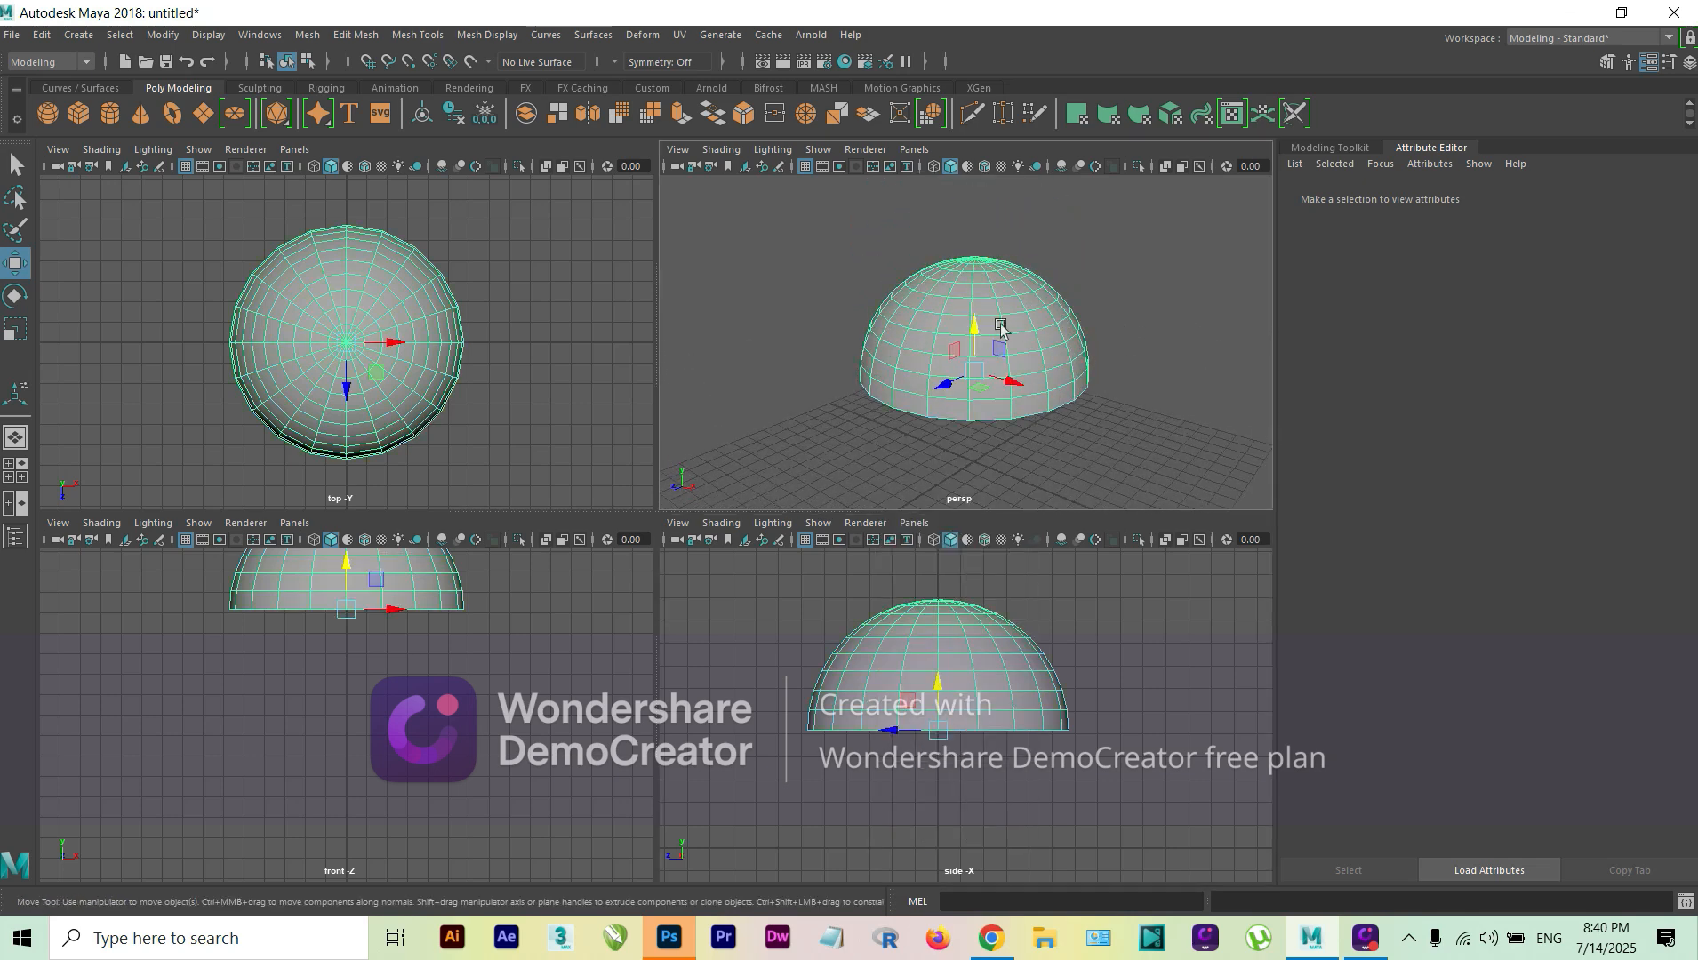
{"action": "left_click", "coordinate": [987, 327]}
{"action": "left_click_drag", "start_coordinate": [1016, 347], "coordinate": [998, 347], "text": "alt"}
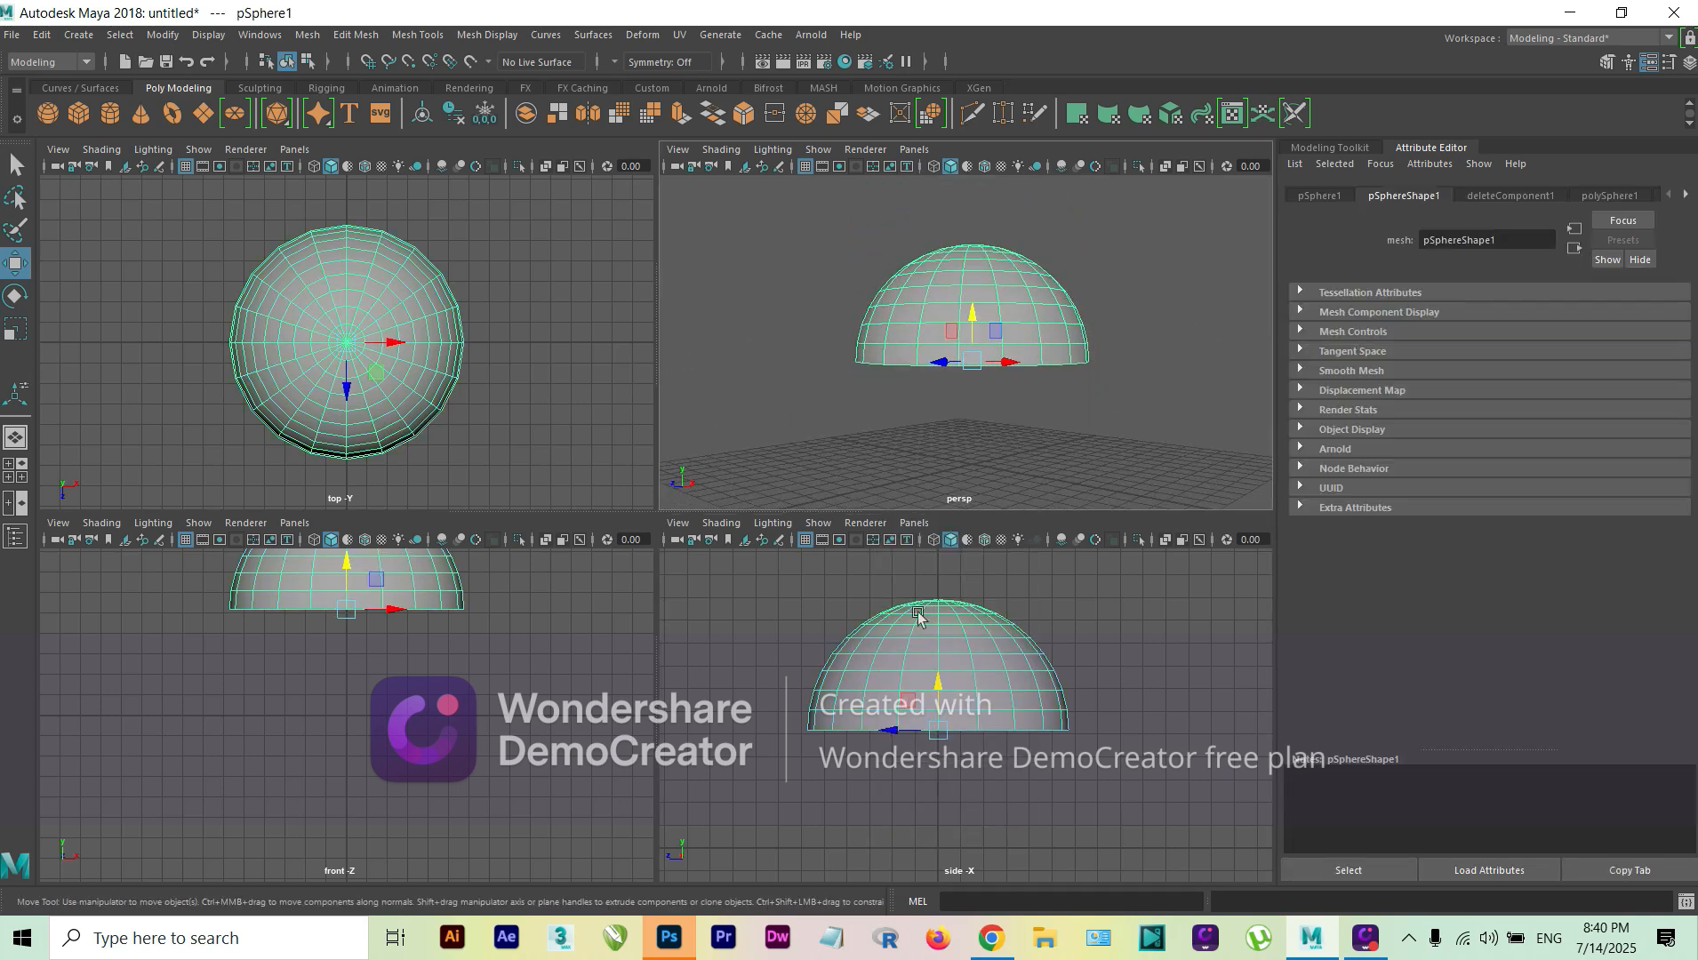
{"action": "scroll", "coordinate": [920, 641], "scroll_direction": "up", "scroll_amount": 3}
{"action": "middle_click_drag", "start_coordinate": [924, 659], "coordinate": [933, 707], "text": "alt"}
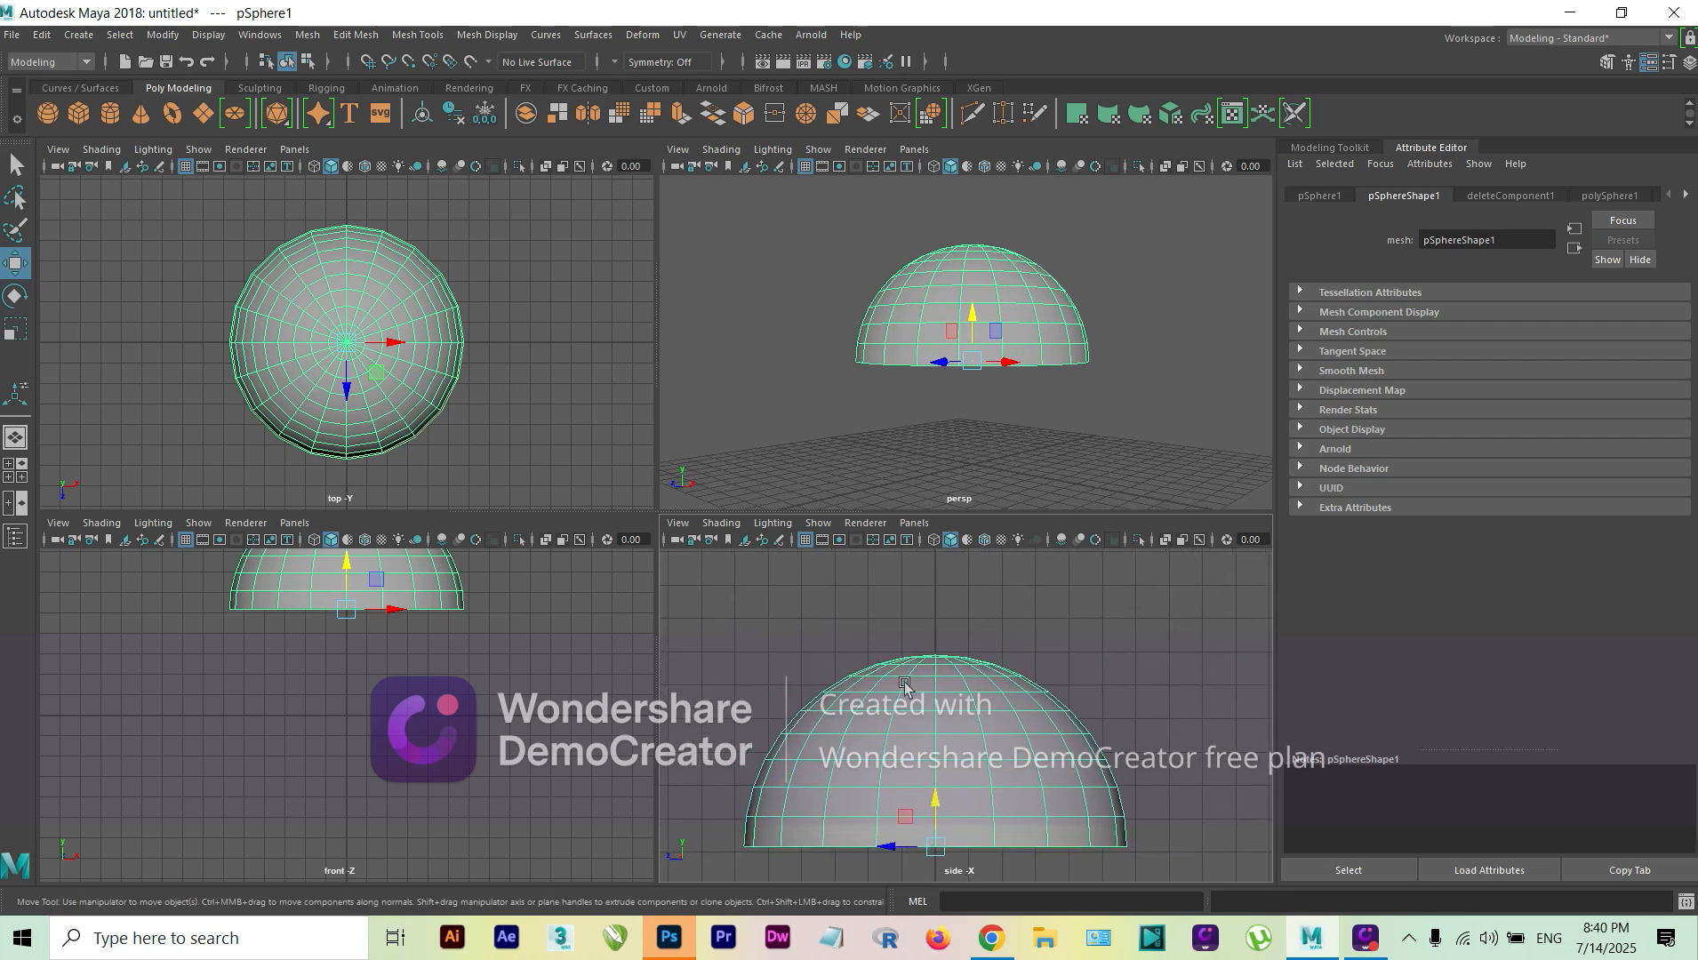
{"action": "left_click", "coordinate": [1490, 197]}
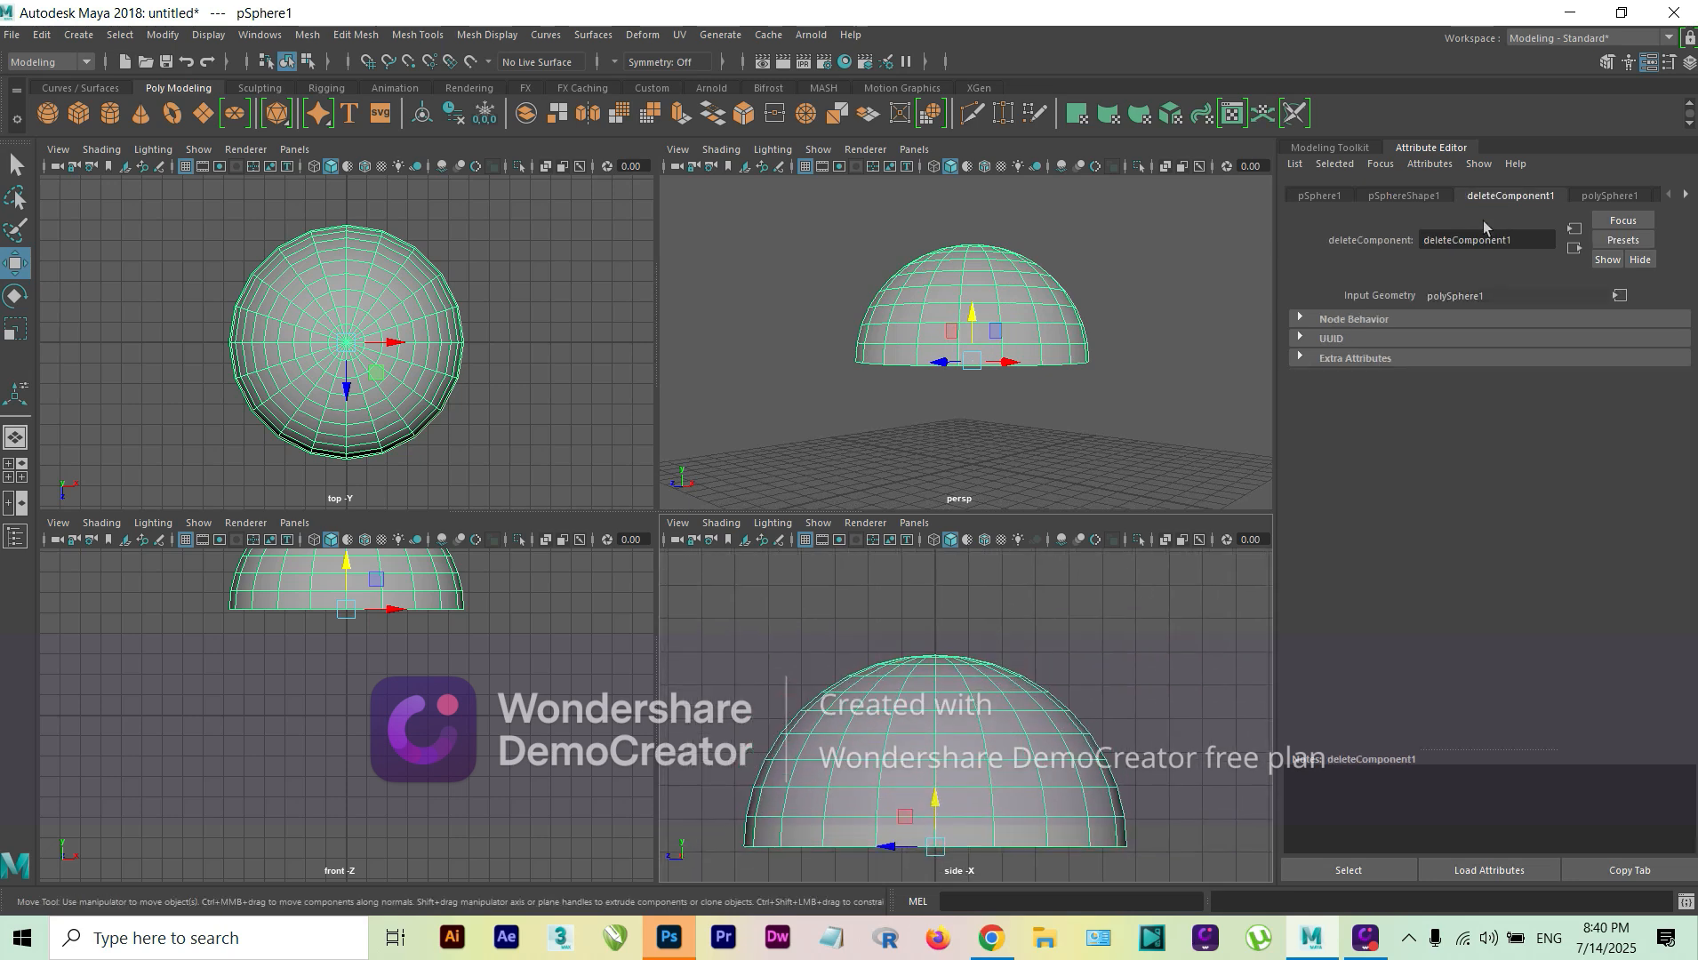
{"action": "left_click", "coordinate": [1407, 198]}
{"action": "left_click", "coordinate": [1322, 197]}
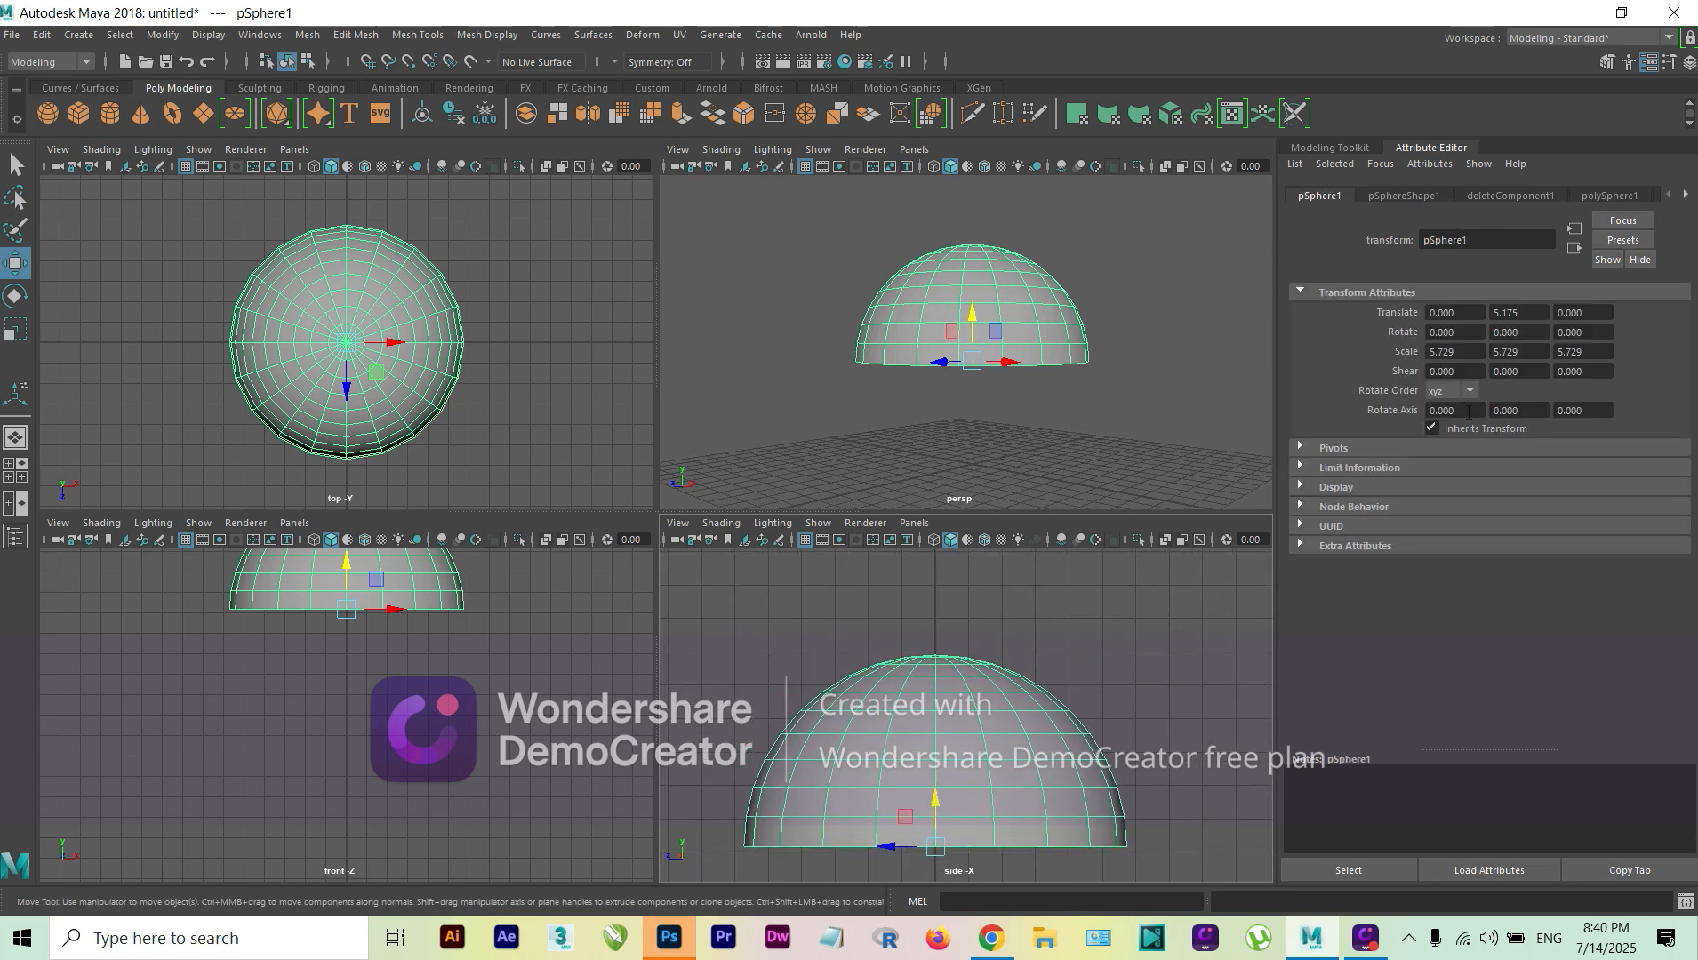
- Scale the dome to about 8.01 in X, 9.11 in Y and 8.09 in Z
{"action": "left_click_drag", "start_coordinate": [1027, 275], "coordinate": [932, 353], "text": "alt"}
{"action": "right_click_drag", "start_coordinate": [939, 451], "coordinate": [1005, 425]}
{"action": "key", "text": "r"}
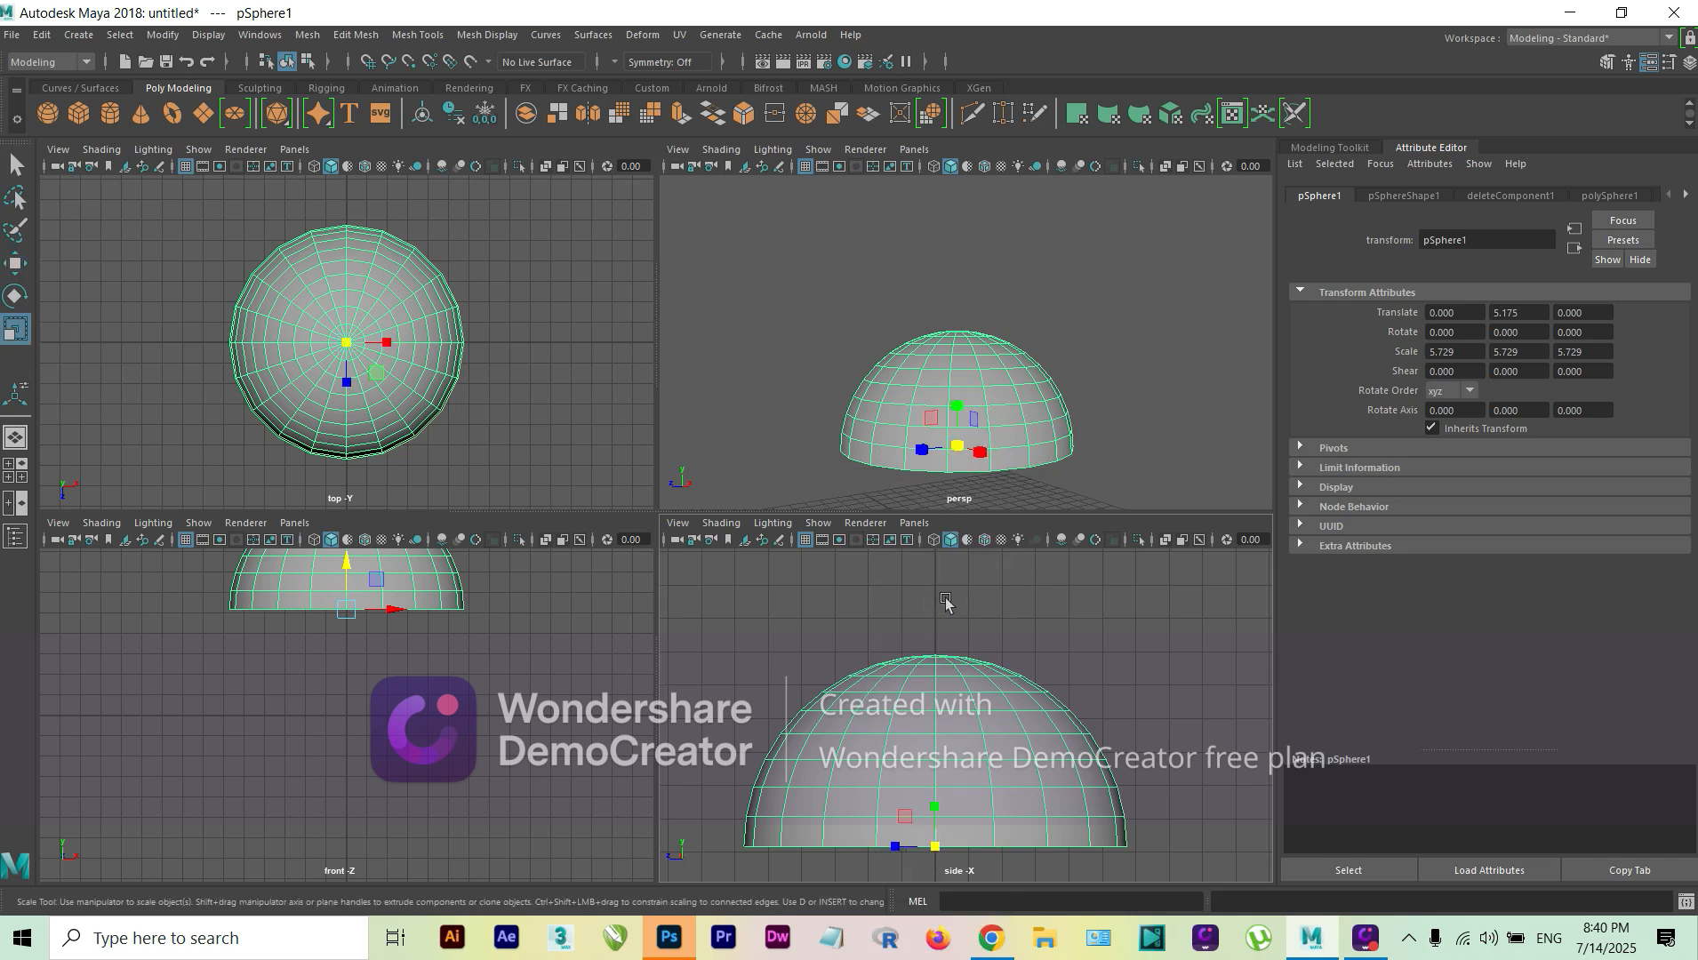
{"action": "left_click_drag", "start_coordinate": [959, 405], "coordinate": [996, 404]}
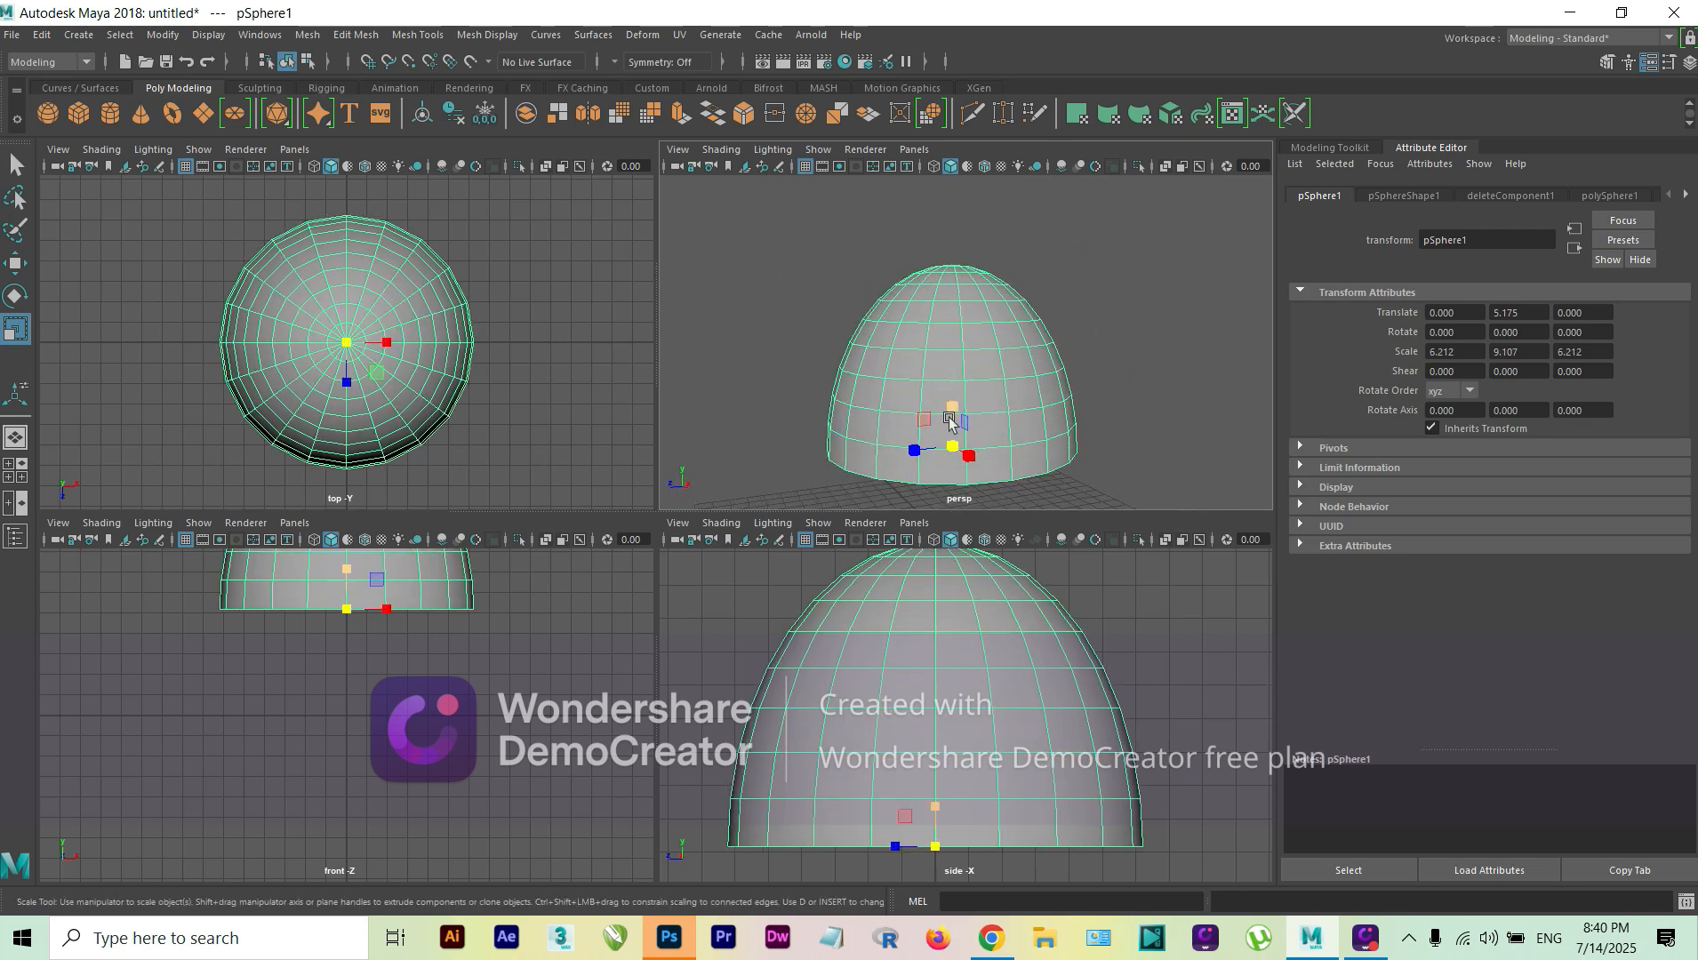
{"action": "left_click_drag", "start_coordinate": [925, 455], "coordinate": [909, 451]}
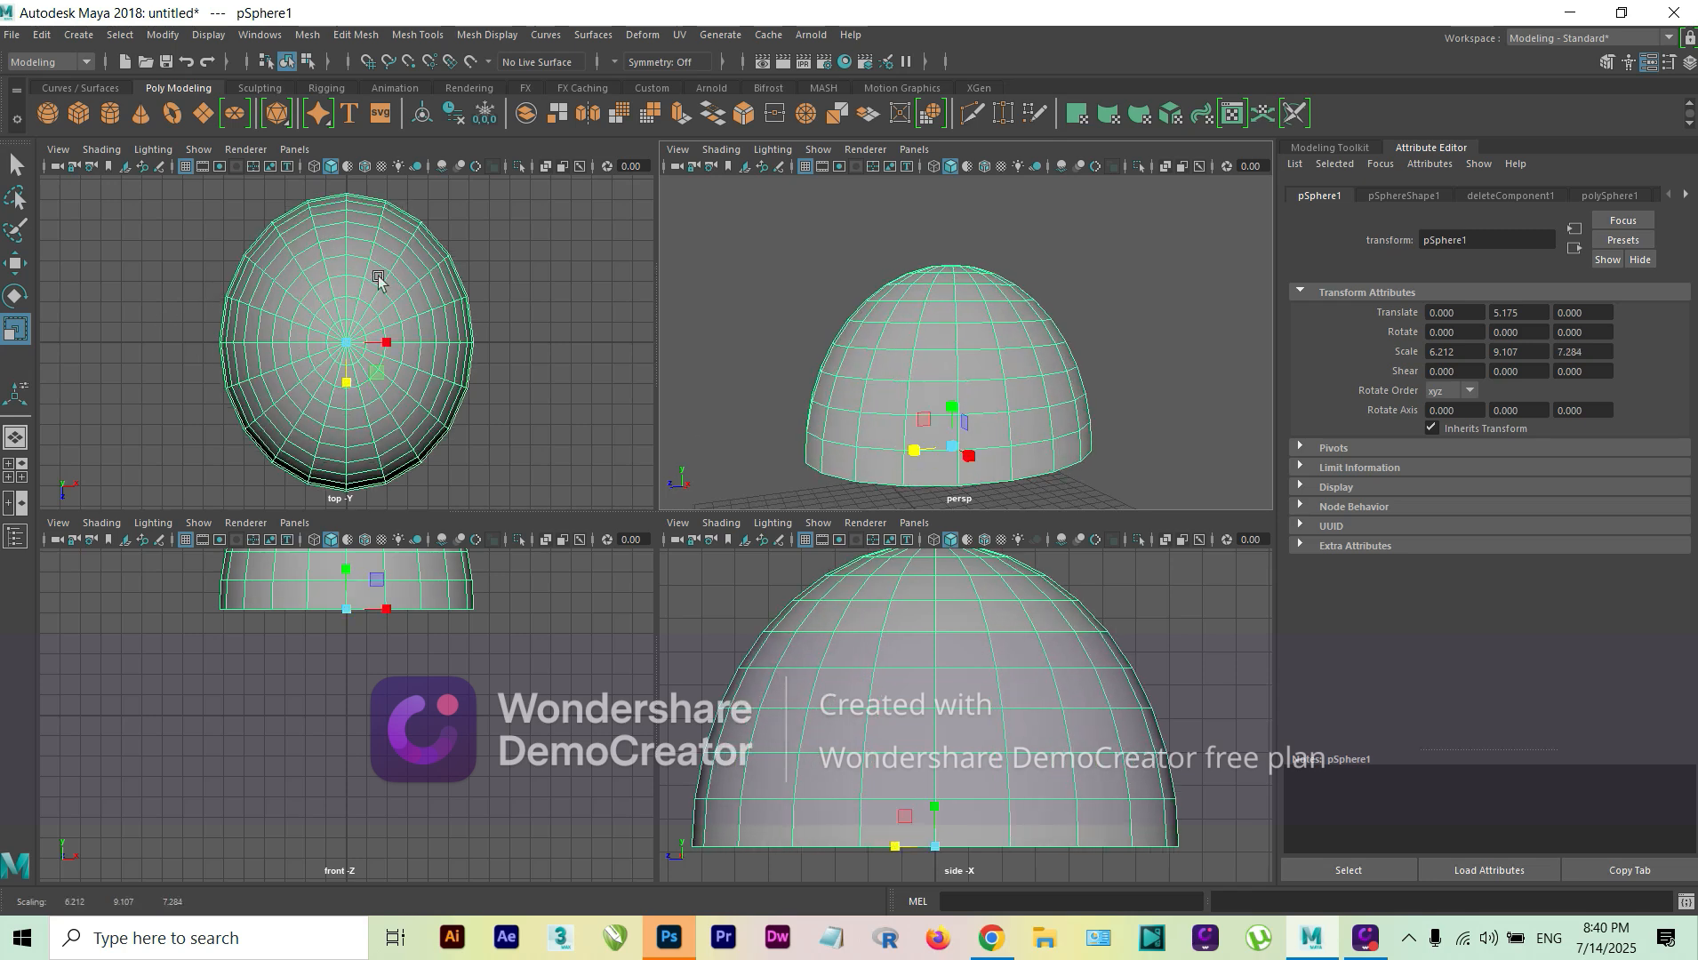
{"action": "left_click_drag", "start_coordinate": [359, 388], "coordinate": [397, 342]}
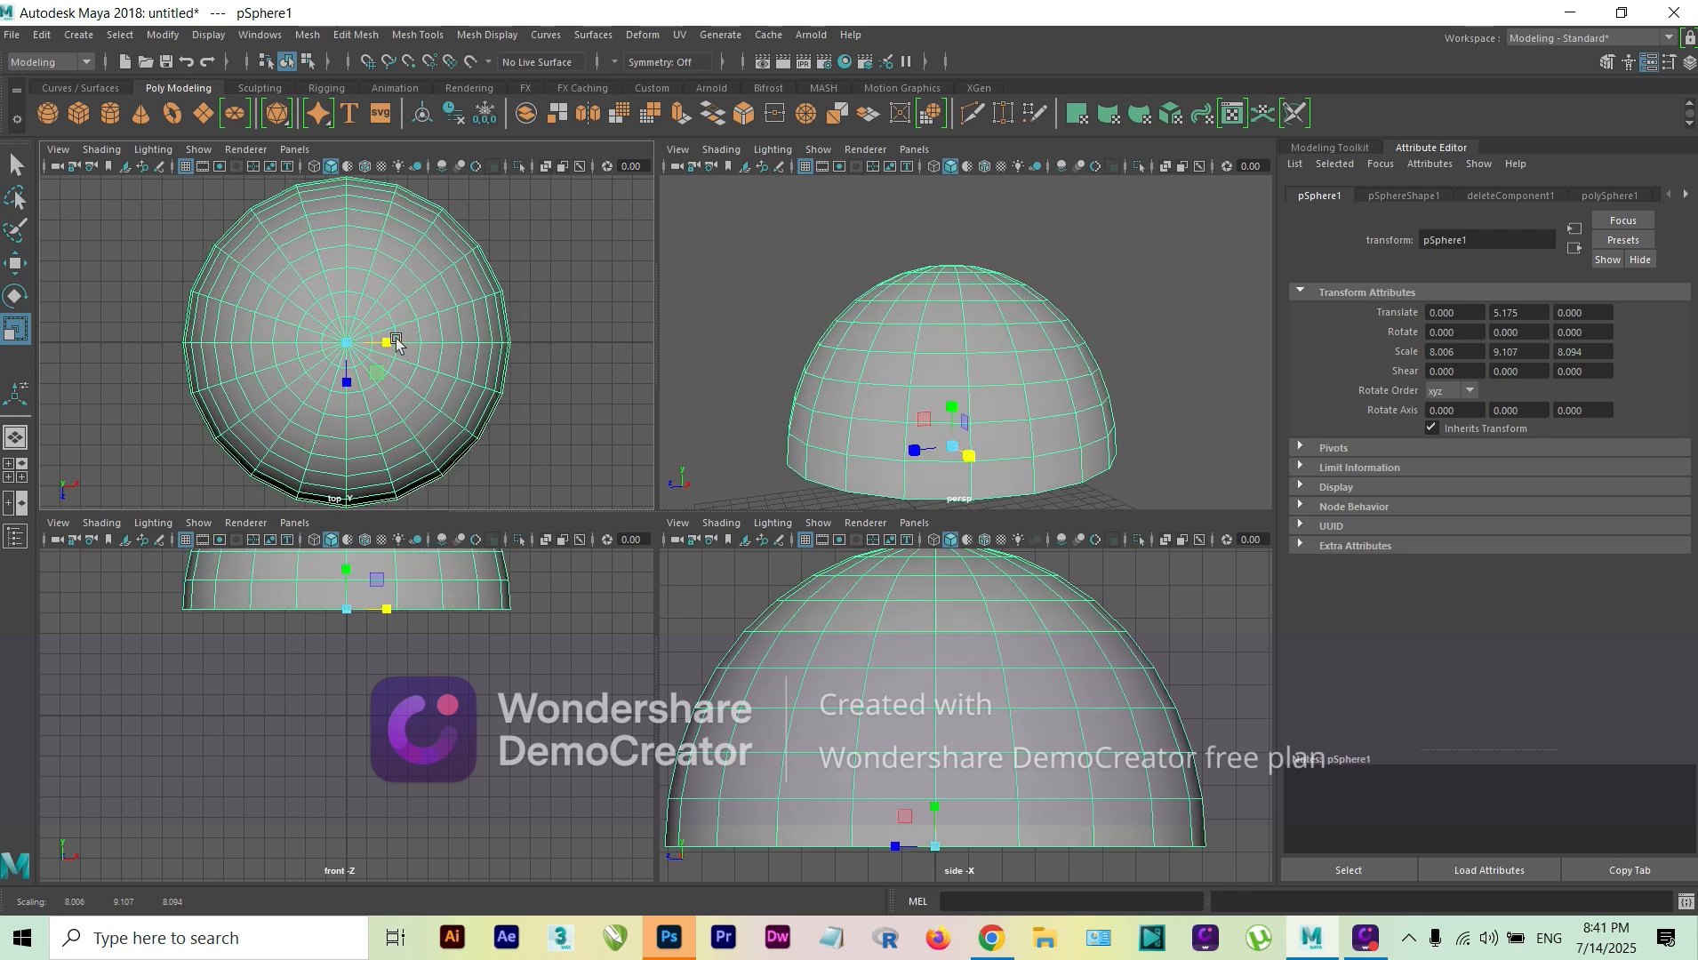
- Turn on wireframe on shaded in the viewports and deselect the dome to inspect its edges
{"action": "left_click", "coordinate": [1148, 381]}
{"action": "left_click", "coordinate": [978, 411]}
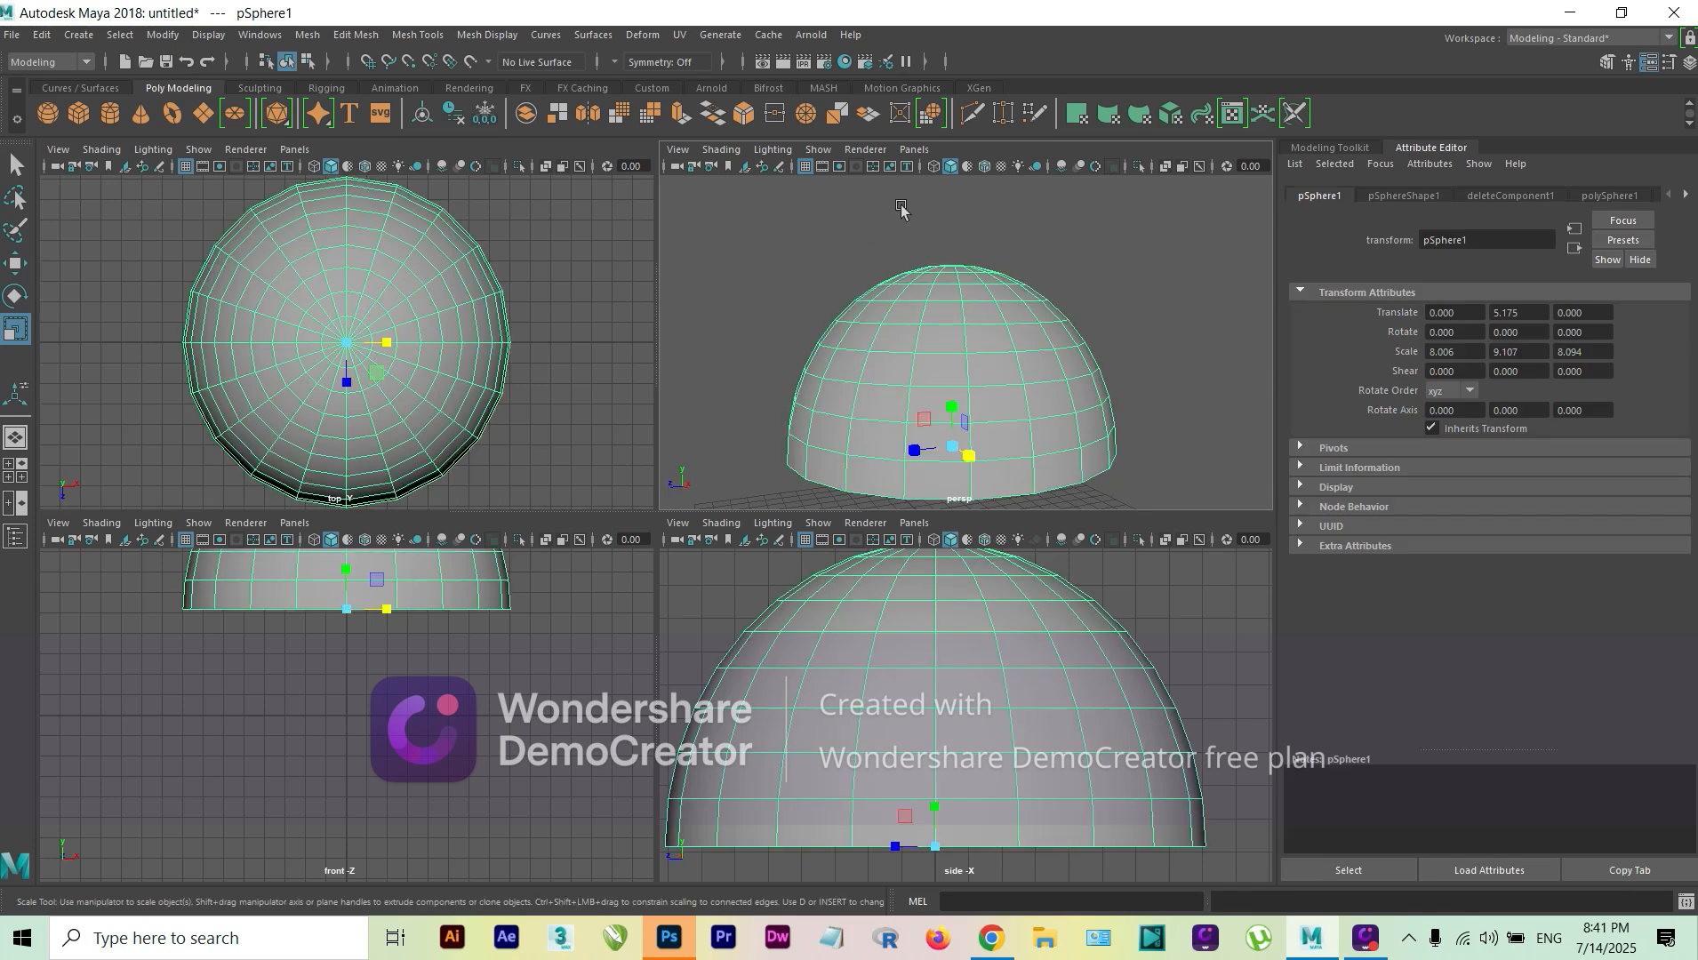
{"action": "left_click", "coordinate": [364, 167]}
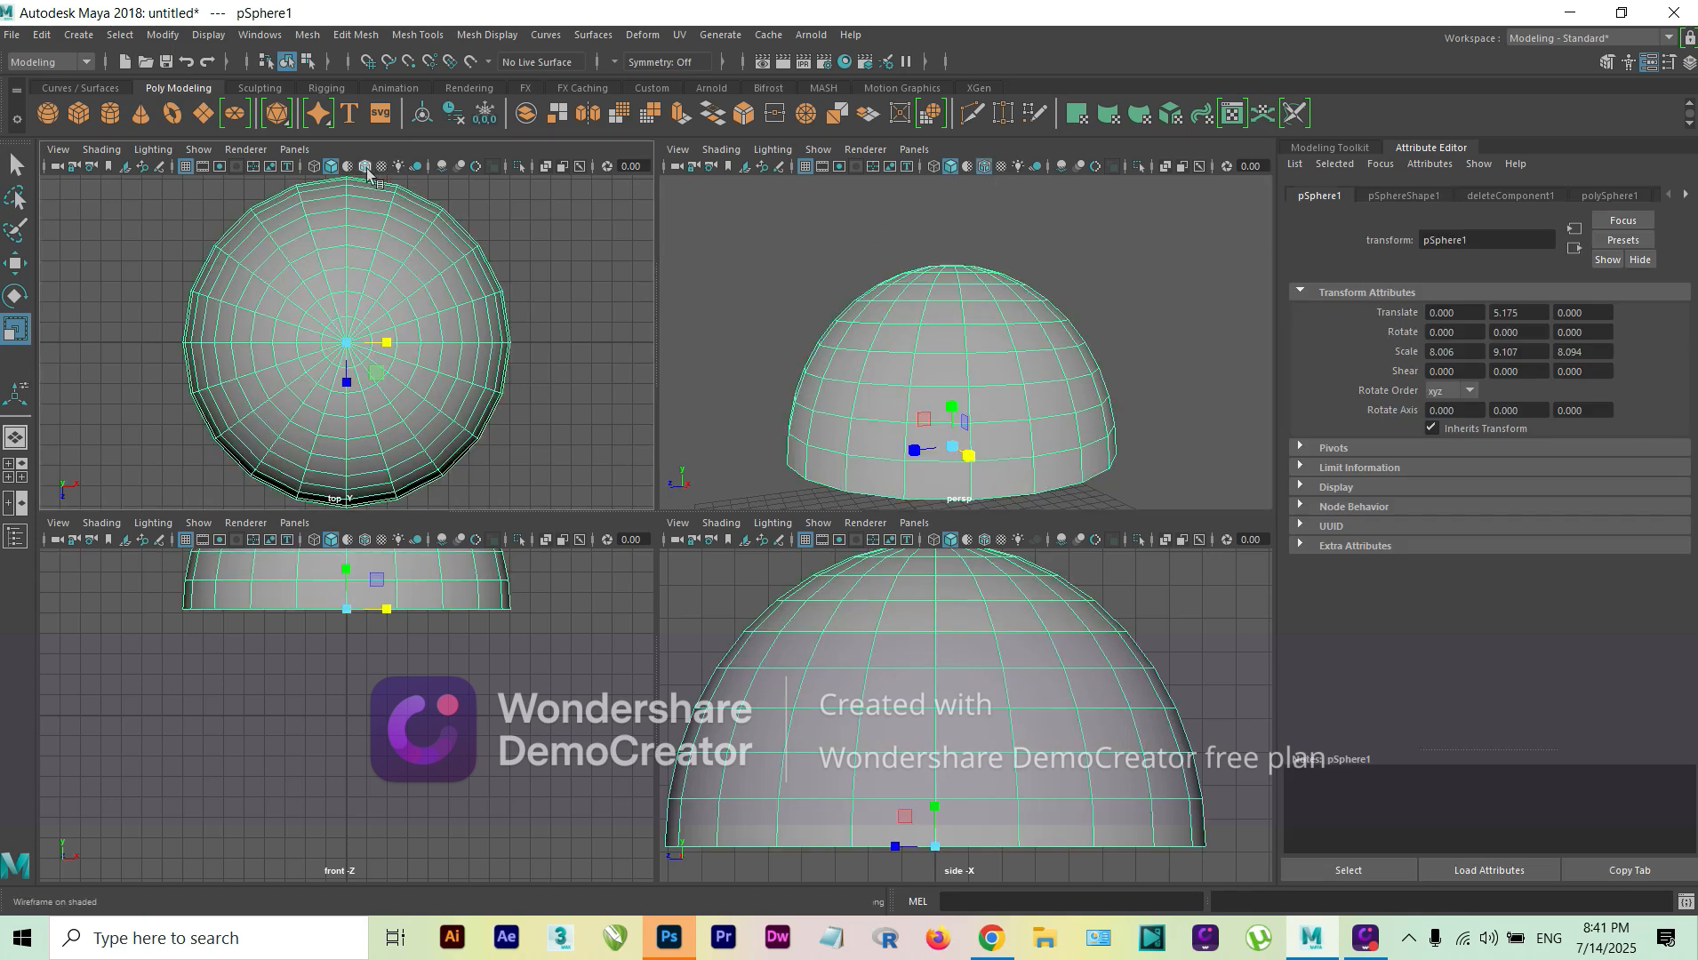
{"action": "left_click", "coordinate": [957, 557]}
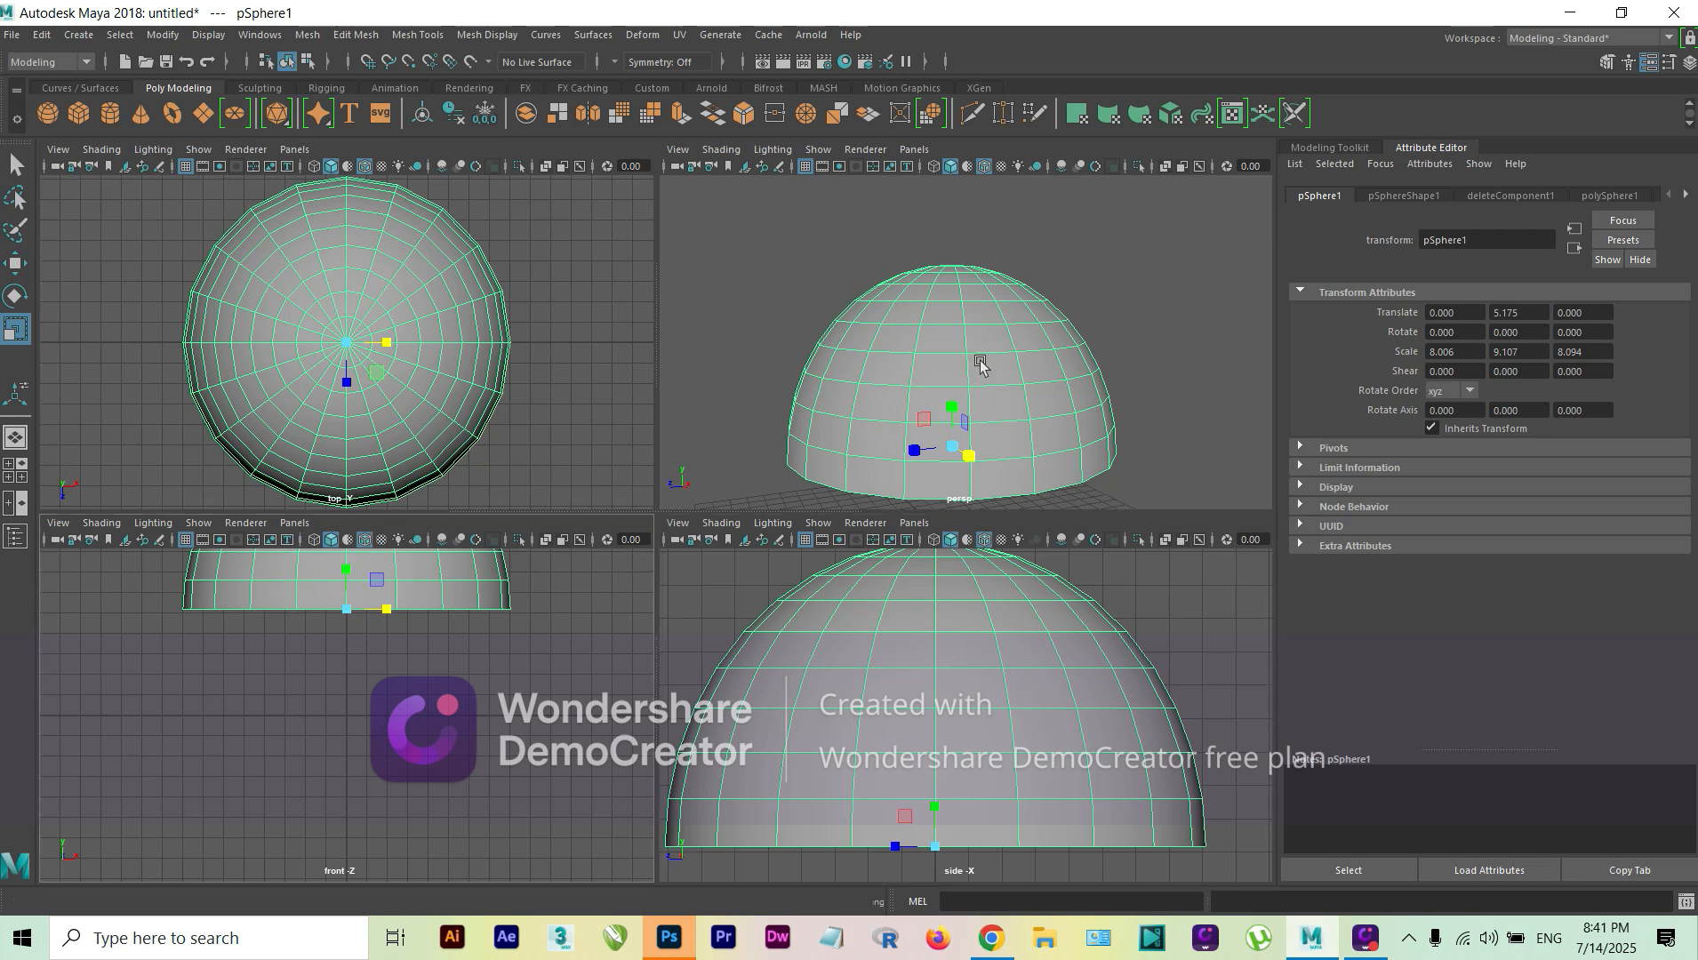
{"action": "left_click_drag", "start_coordinate": [978, 368], "coordinate": [1096, 371], "text": "alt"}
{"action": "left_click", "coordinate": [810, 367]}
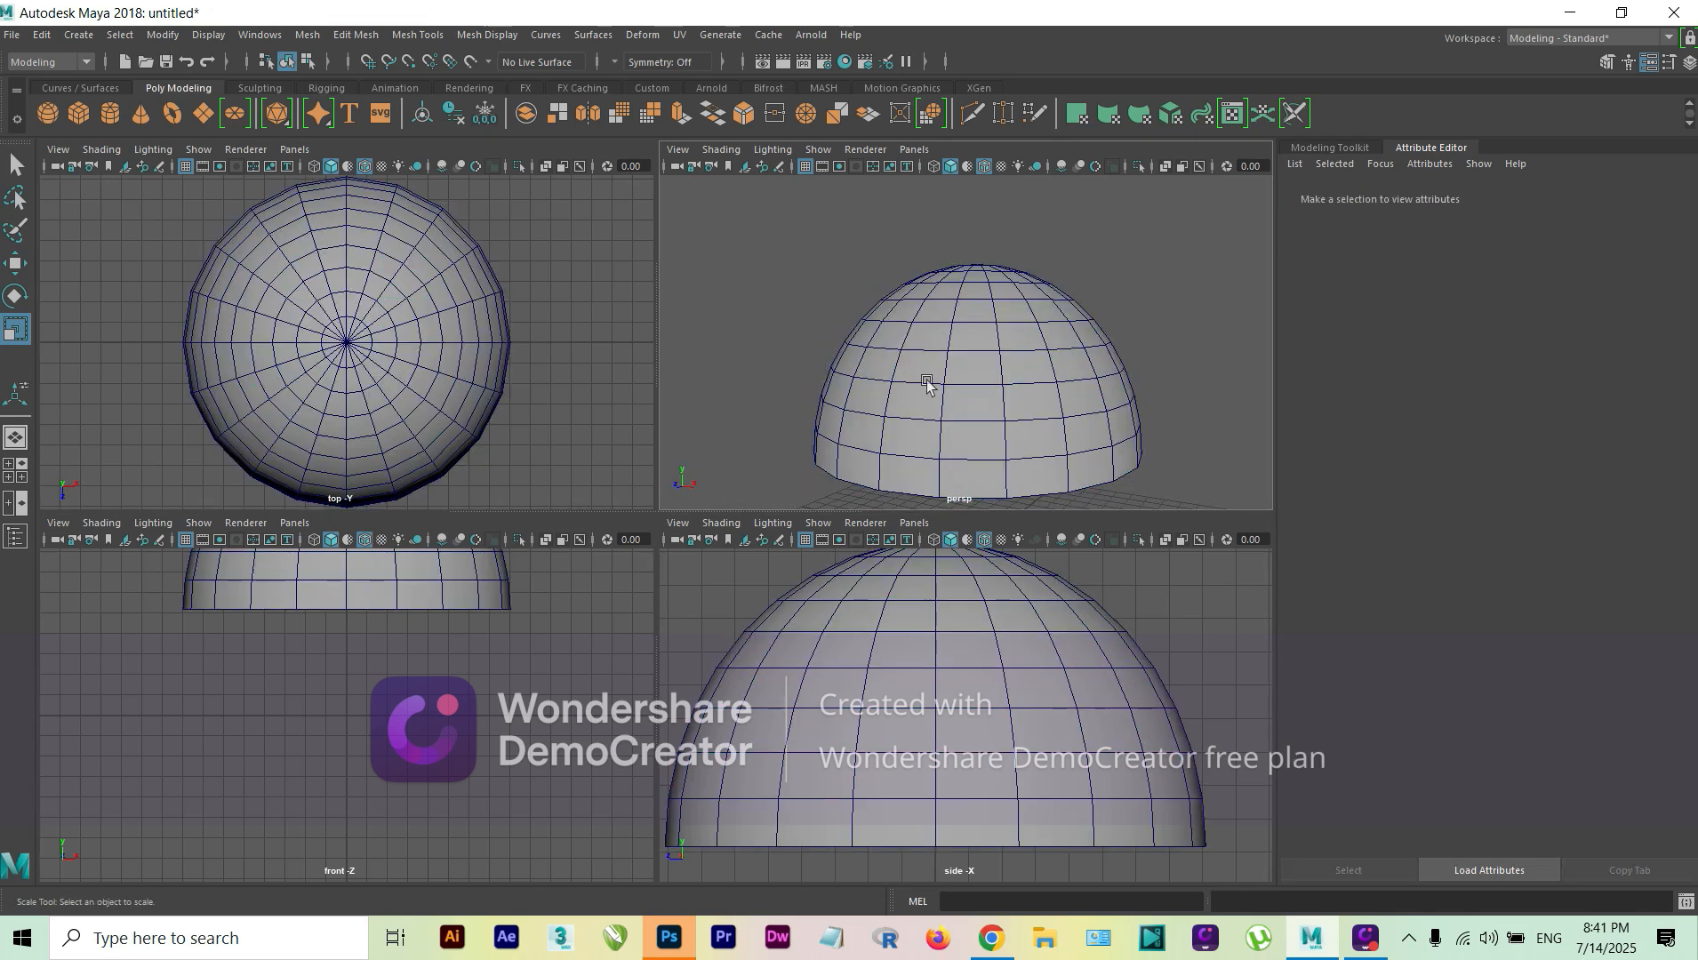
- Select the dome and stretch it vertically to a Y scale of about 11.21
{"action": "left_click", "coordinate": [1080, 354]}
{"action": "left_click_drag", "start_coordinate": [976, 400], "coordinate": [941, 382], "text": "alt"}
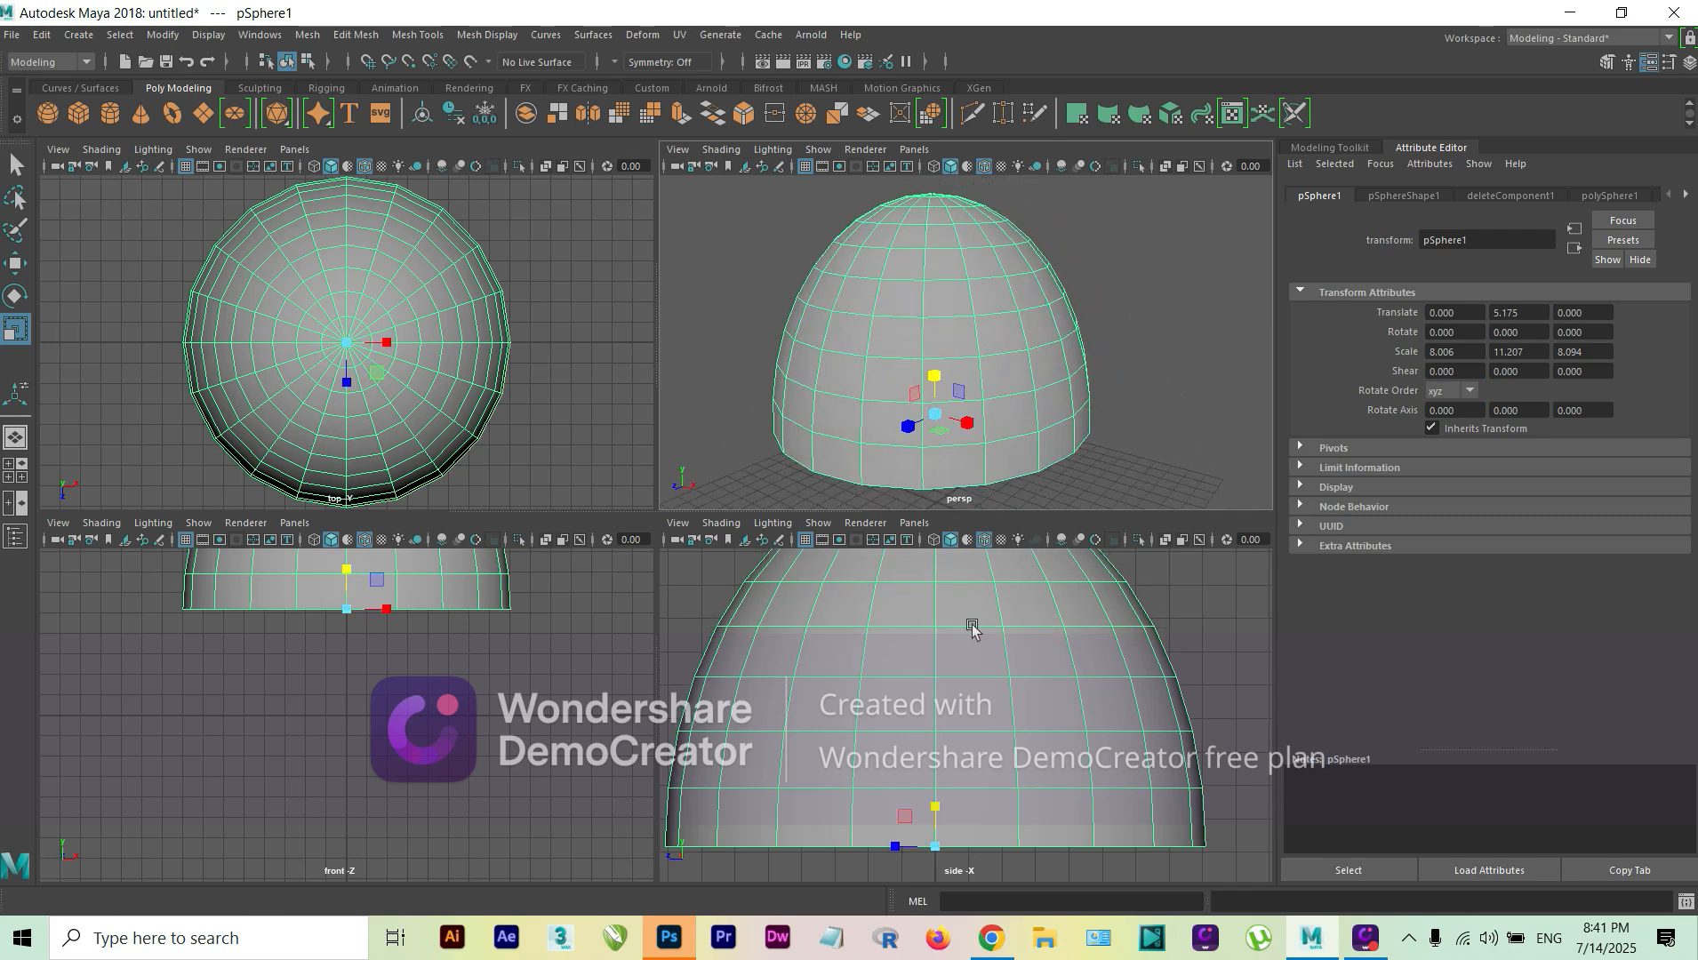
{"action": "key", "text": "f"}
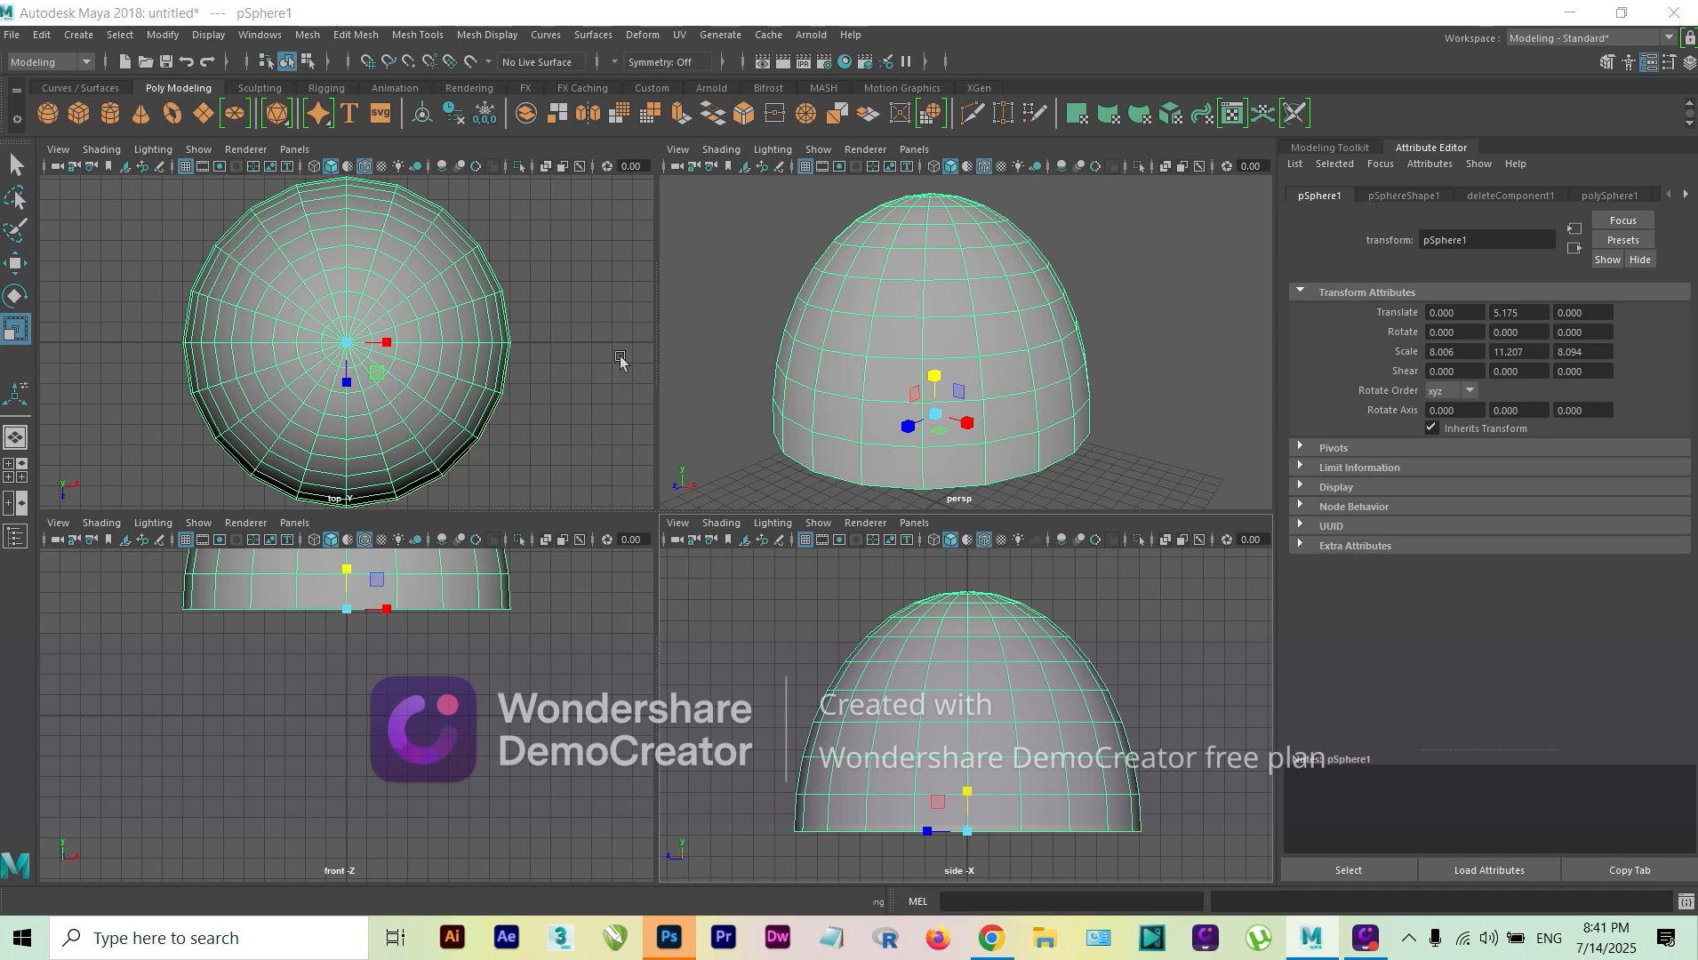
- Switch to File Explorer, check victoria nad other works inside maya folder on drive D, and open the output folder
{"action": "key", "text": "super+e"}
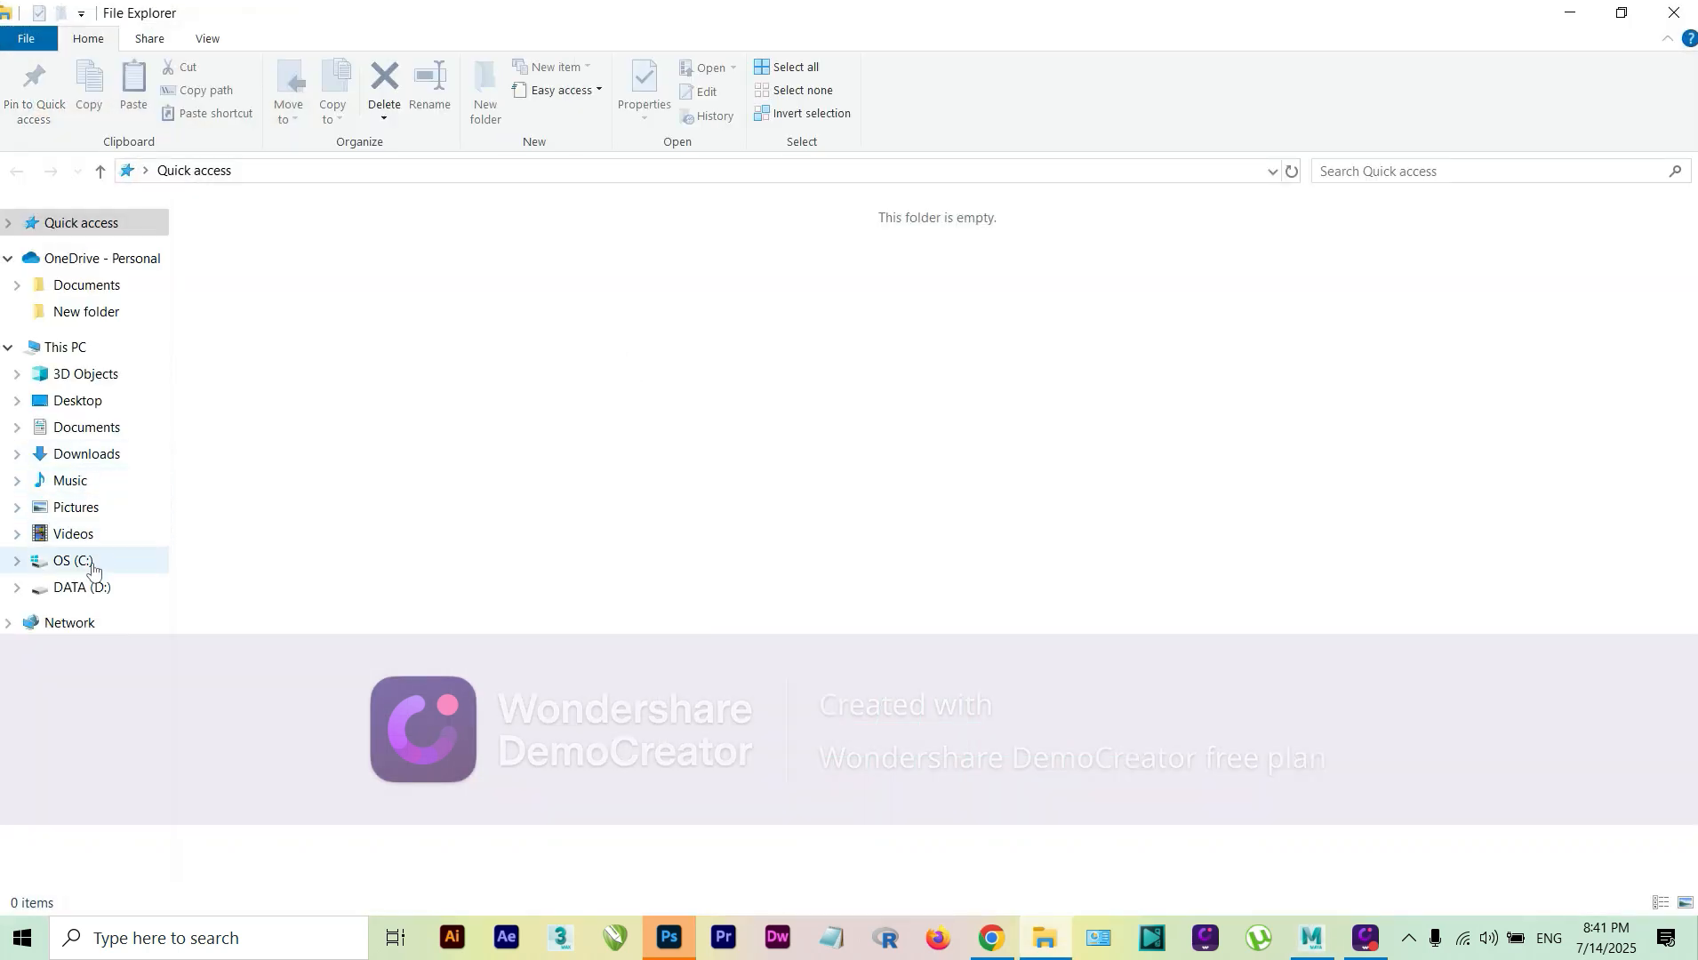
{"action": "left_click", "coordinate": [89, 588]}
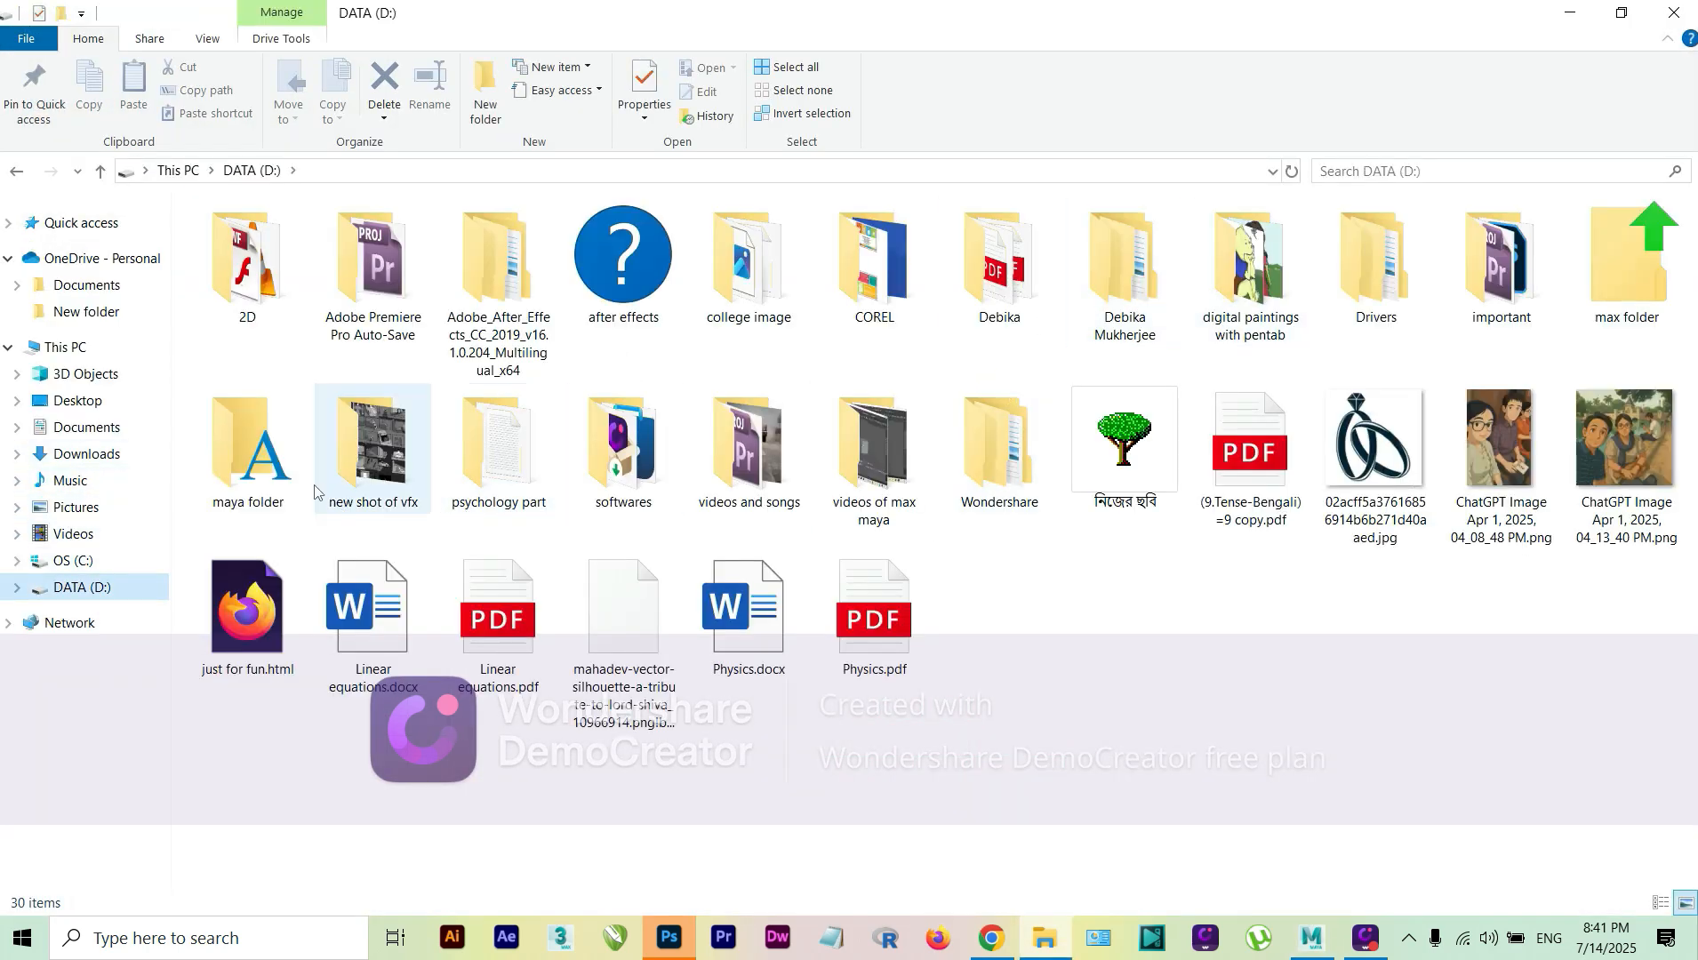
{"action": "left_click", "coordinate": [276, 480]}
{"action": "double_click", "coordinate": [265, 470]}
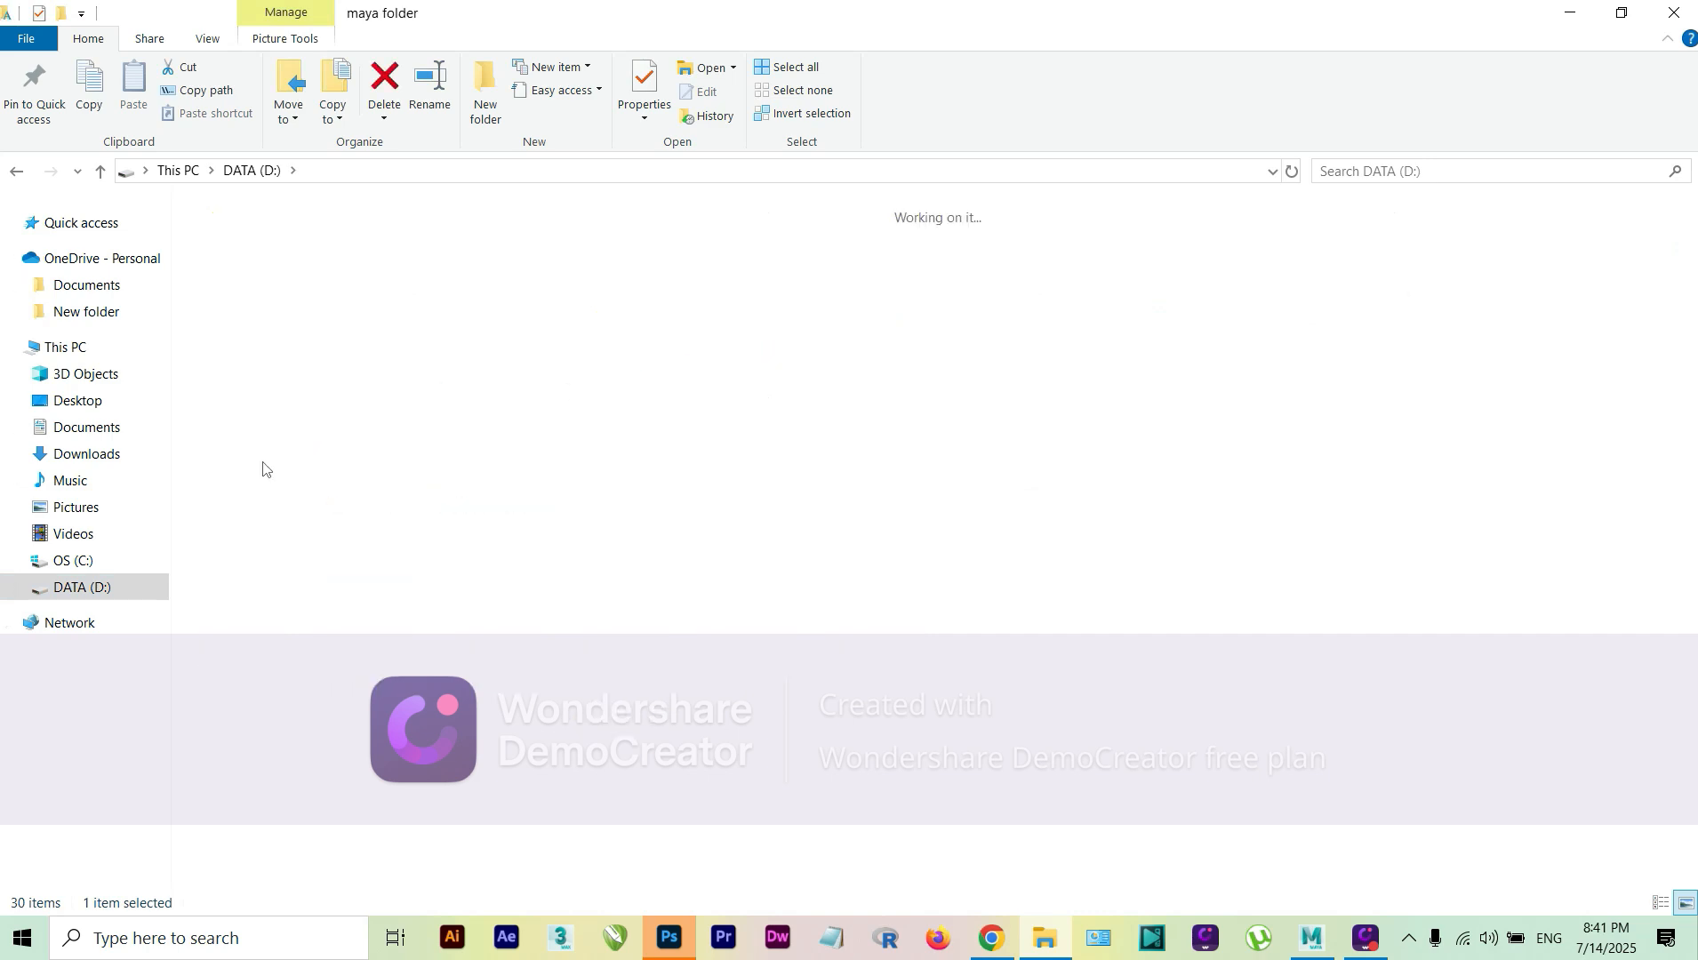
{"action": "left_click", "coordinate": [1018, 287]}
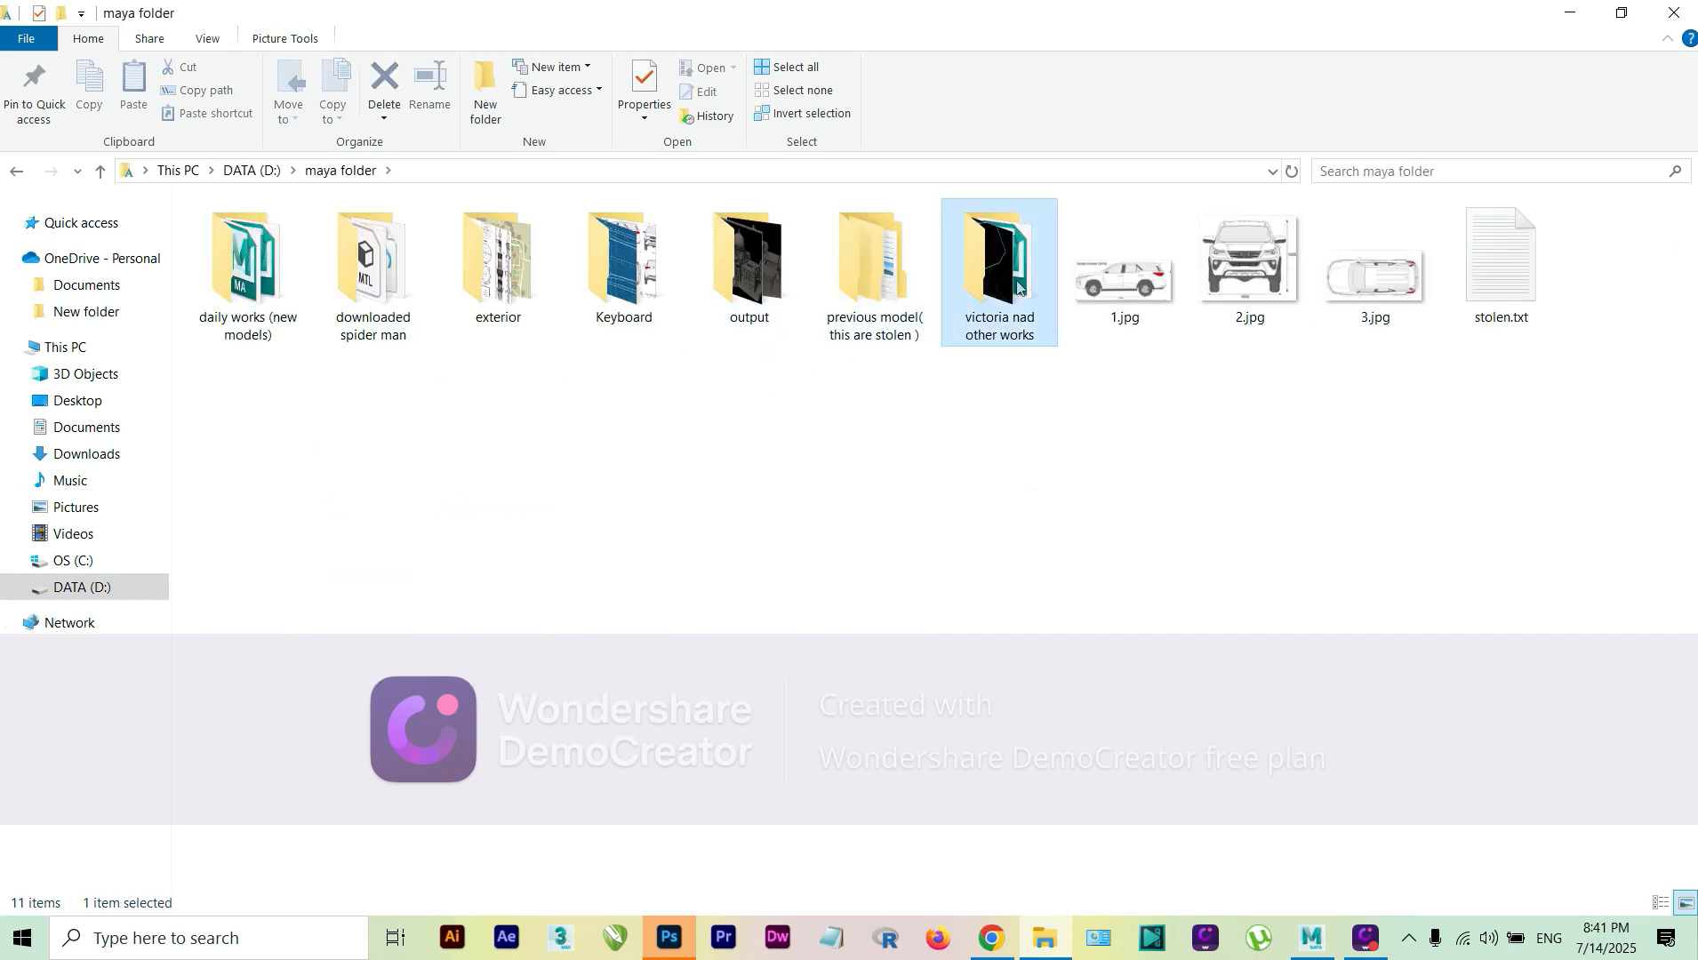
{"action": "double_click", "coordinate": [1018, 287]}
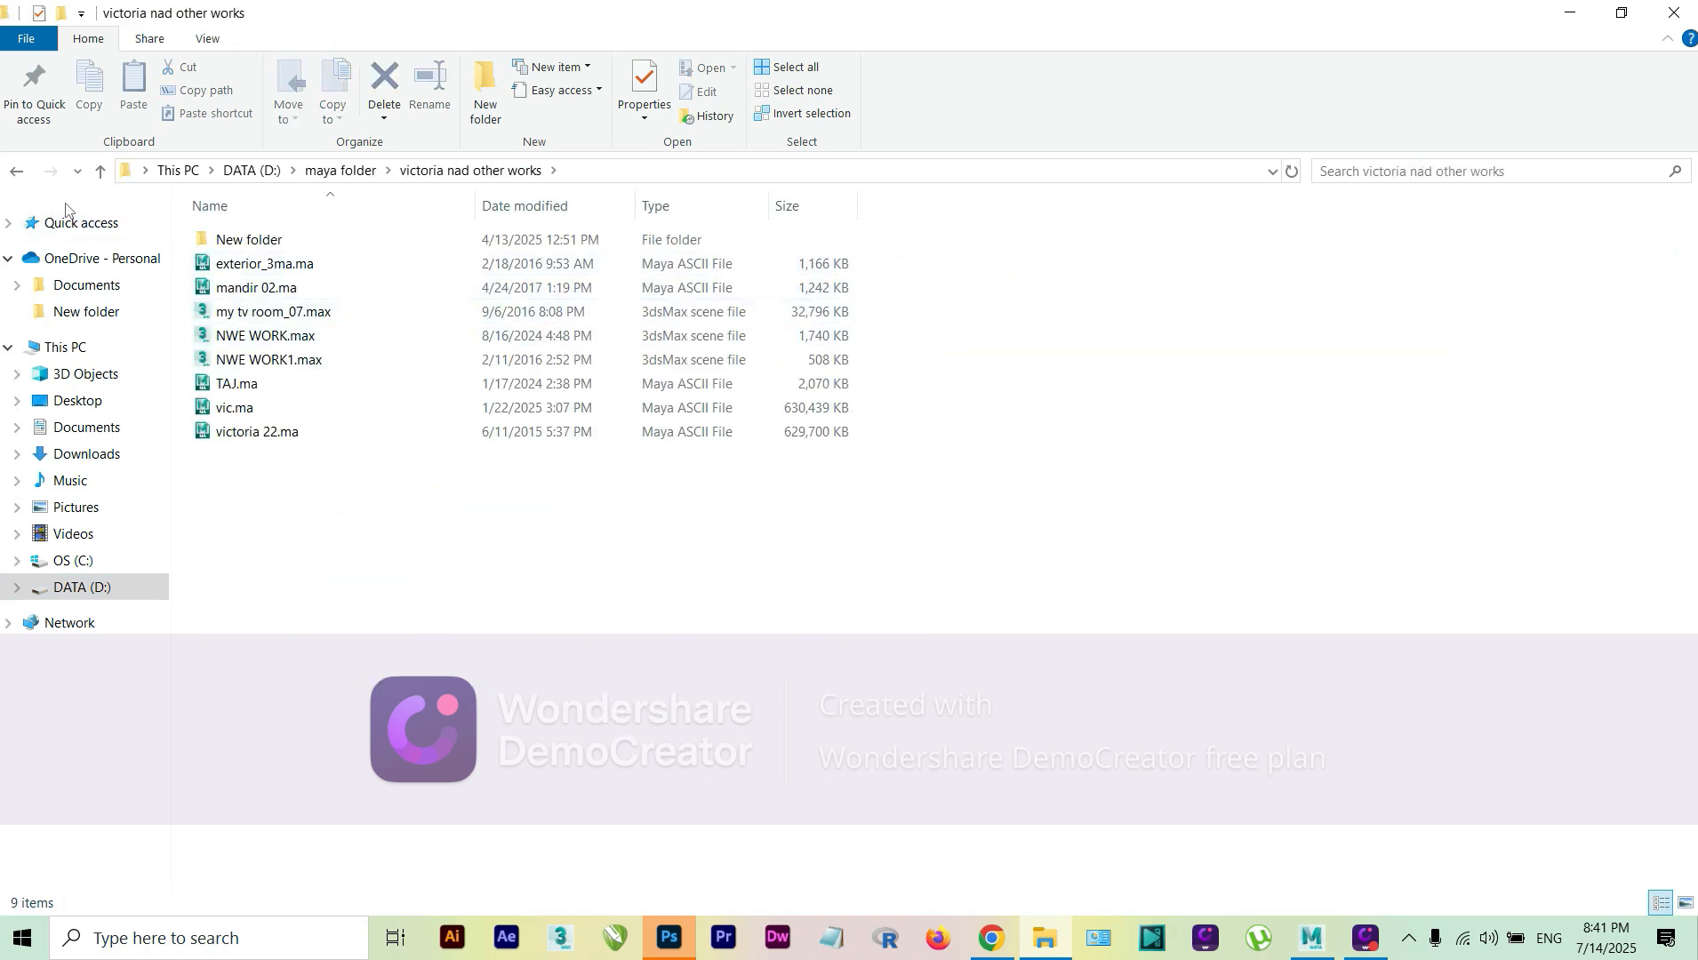
{"action": "left_click", "coordinate": [96, 171]}
{"action": "left_click", "coordinate": [749, 283]}
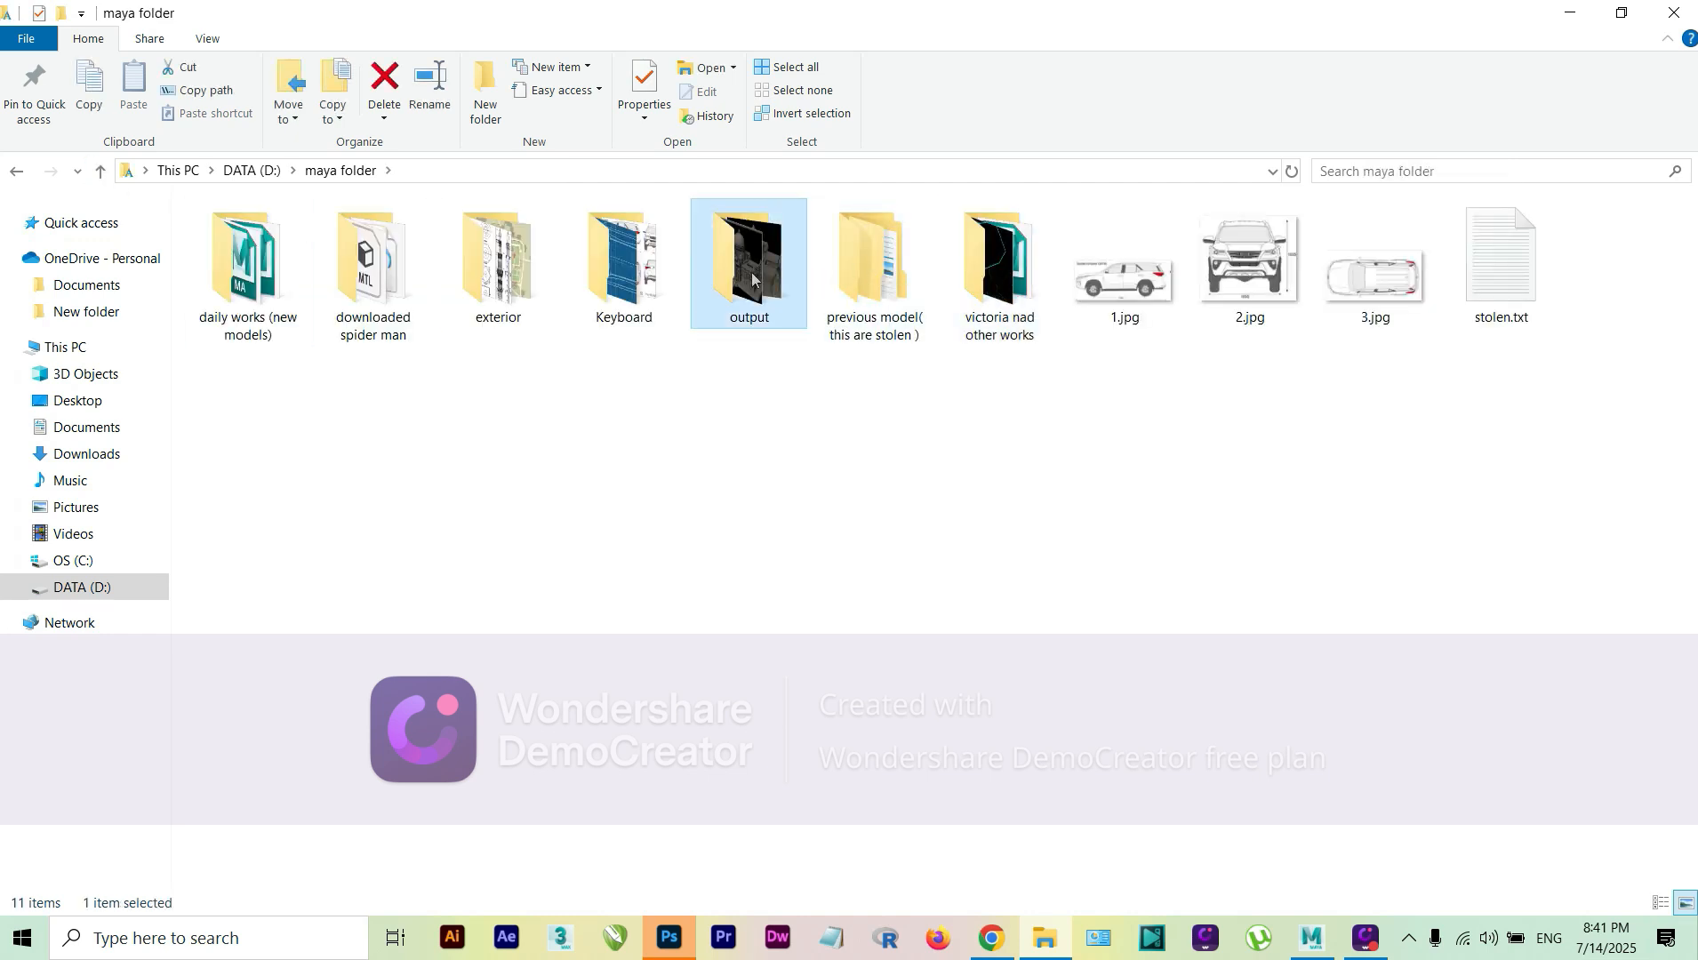
{"action": "double_click", "coordinate": [750, 282]}
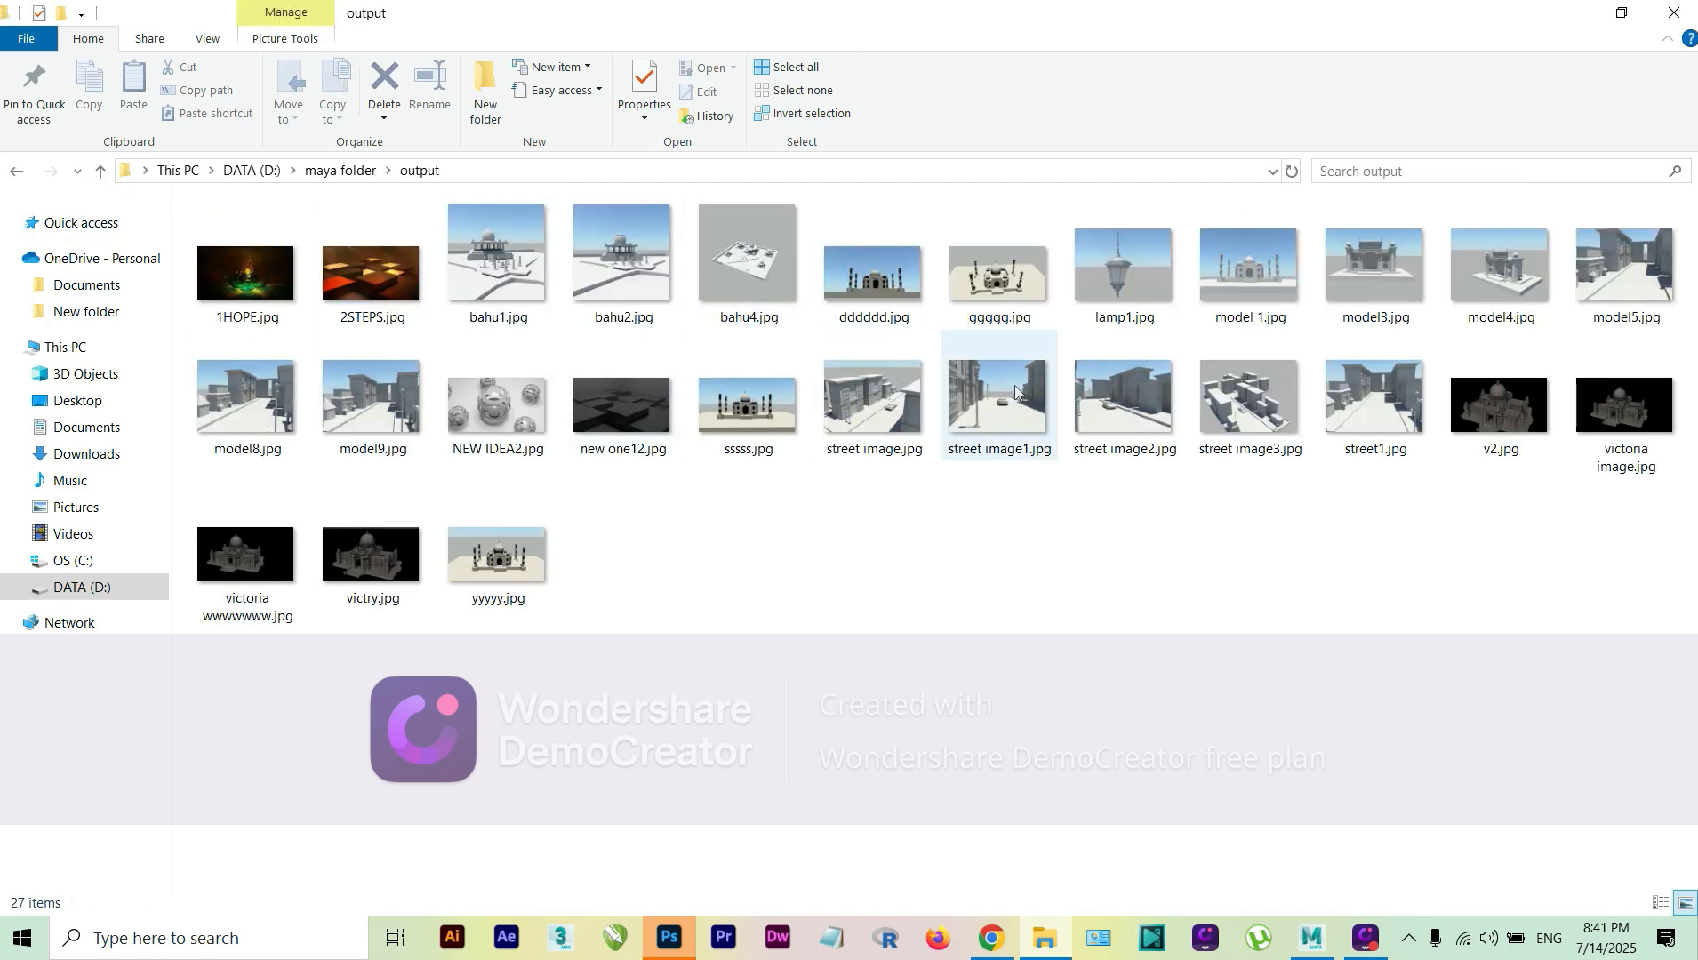
- Open v2.jpg and examine the building's main dome and its top turret up close, then close the image
{"action": "left_click", "coordinate": [1480, 415]}
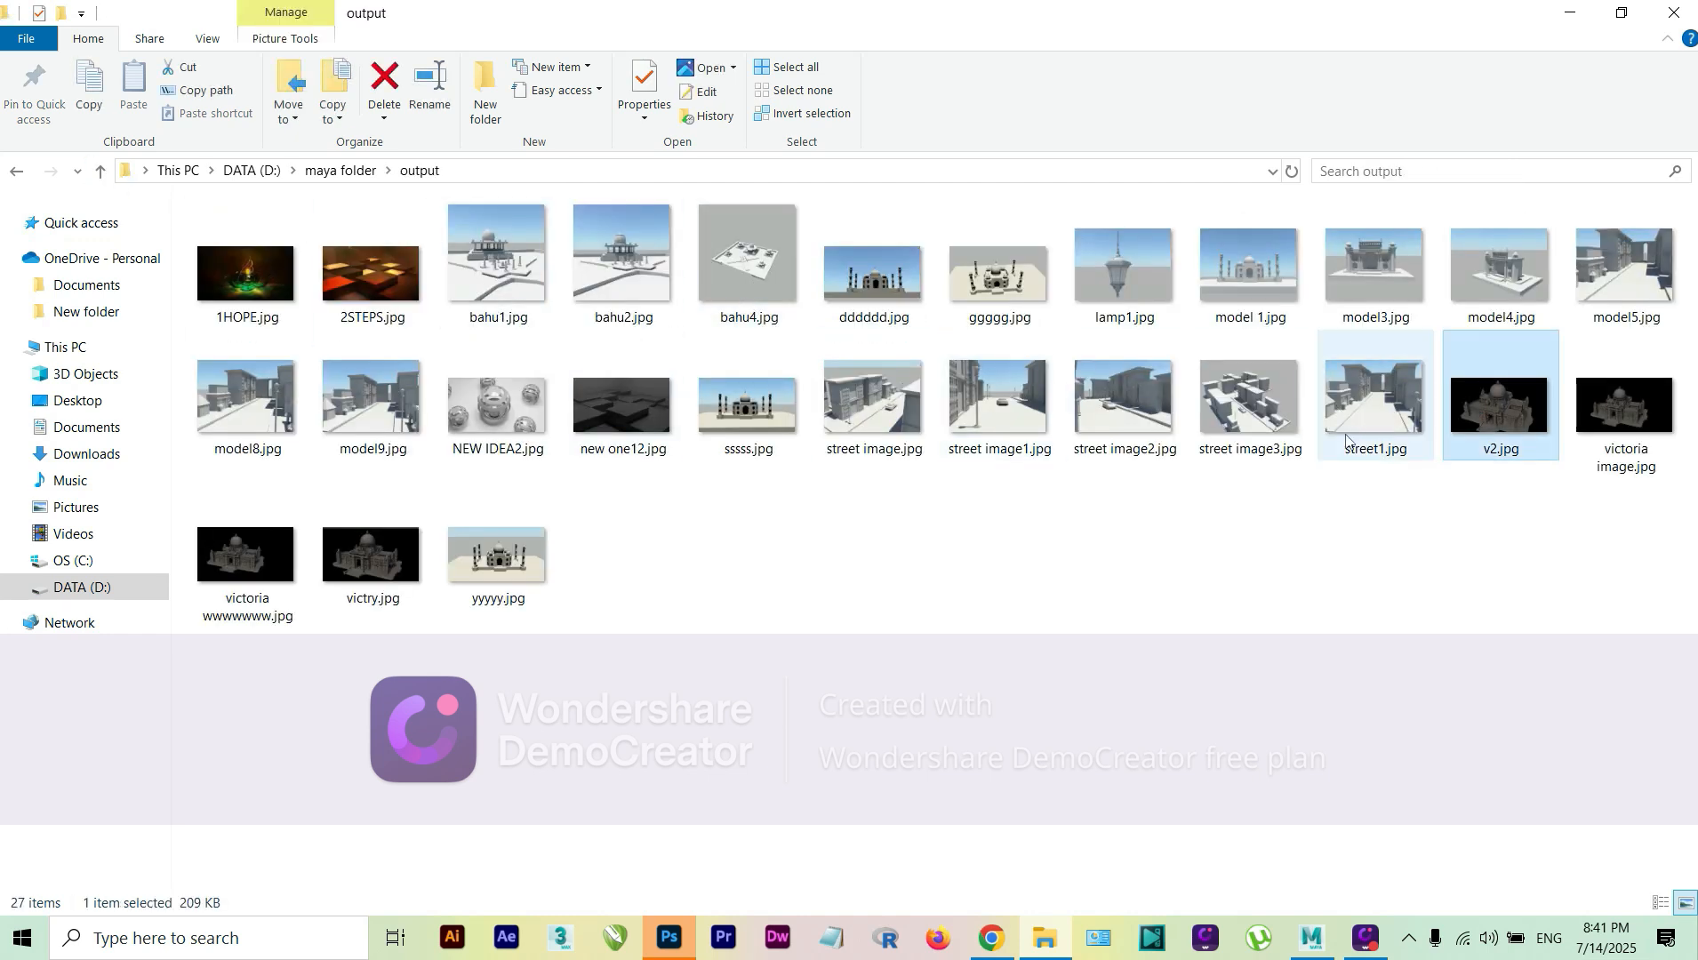
{"action": "key", "text": "Return"}
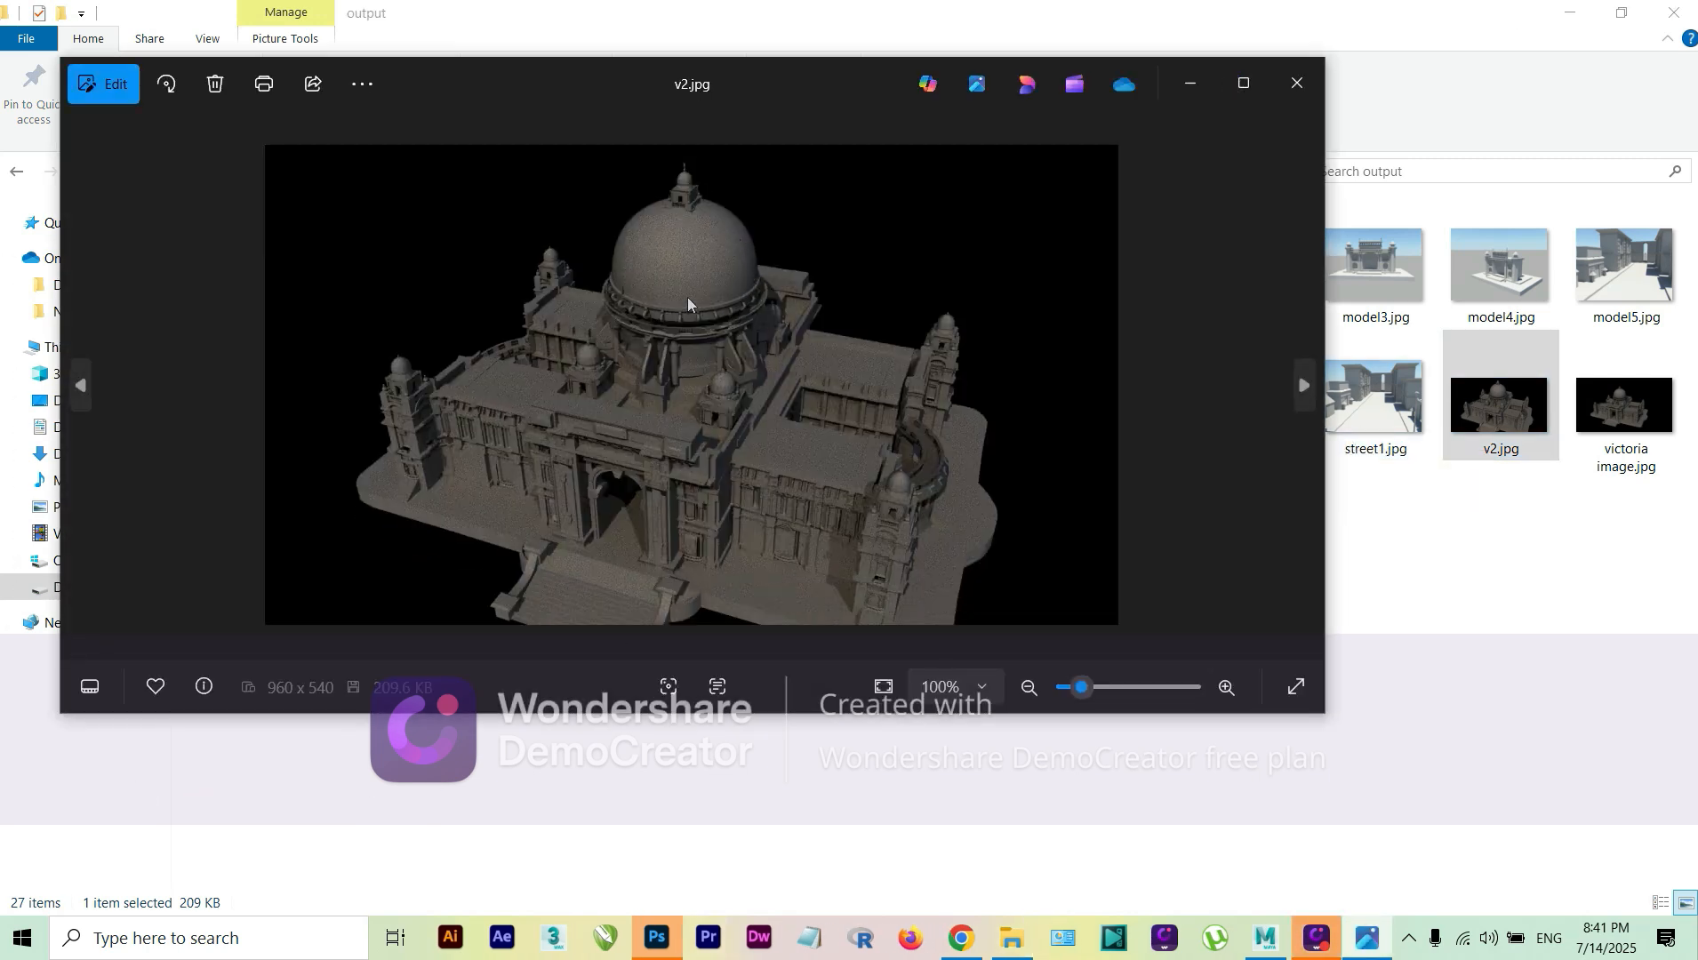
{"action": "scroll", "coordinate": [652, 287], "scroll_direction": "up", "scroll_amount": 4}
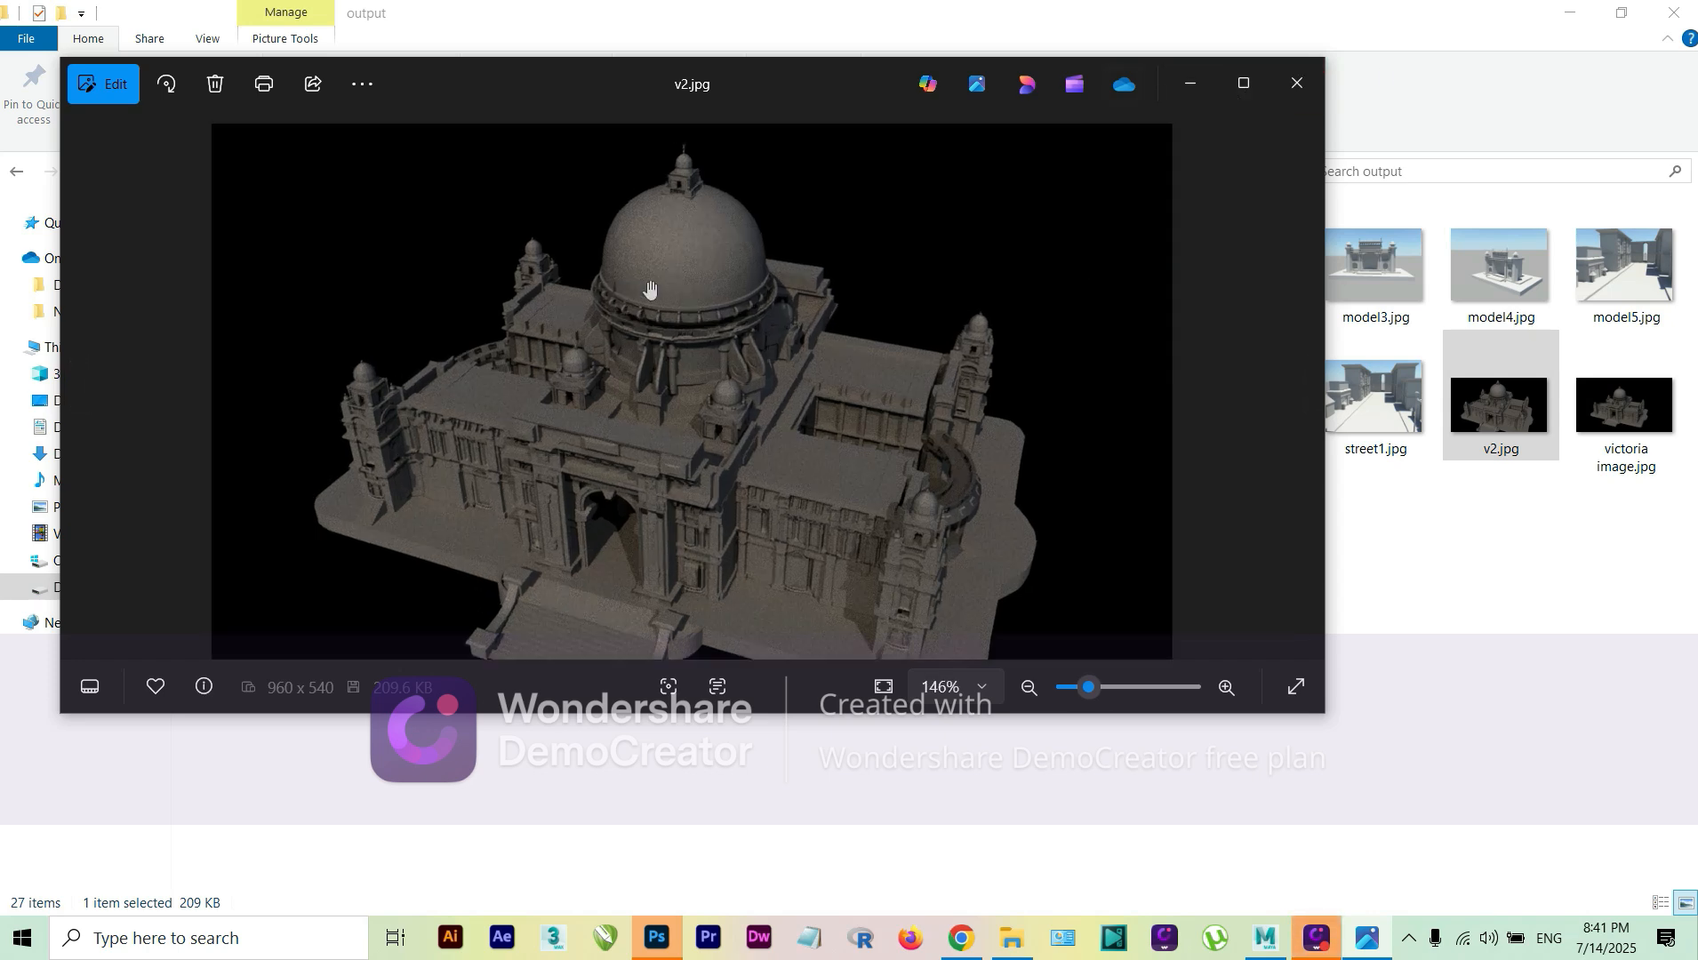
{"action": "scroll", "coordinate": [655, 293], "scroll_direction": "up", "scroll_amount": 1}
{"action": "left_click_drag", "start_coordinate": [732, 224], "coordinate": [725, 413]}
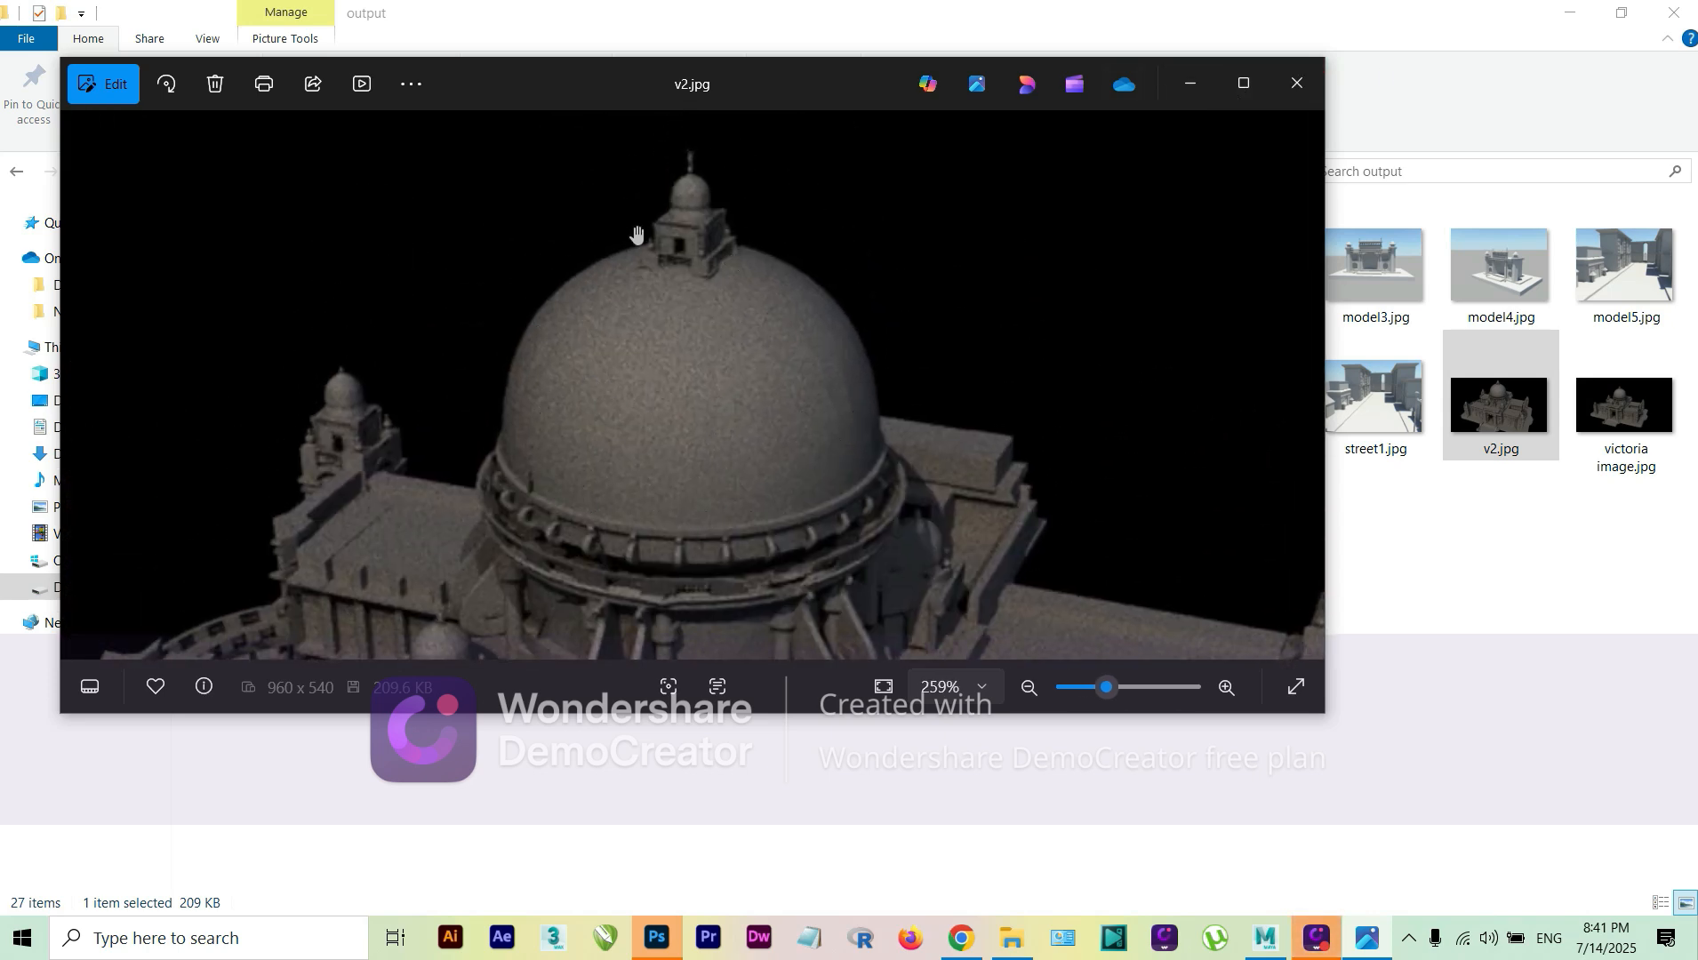
{"action": "left_click", "coordinate": [1295, 83]}
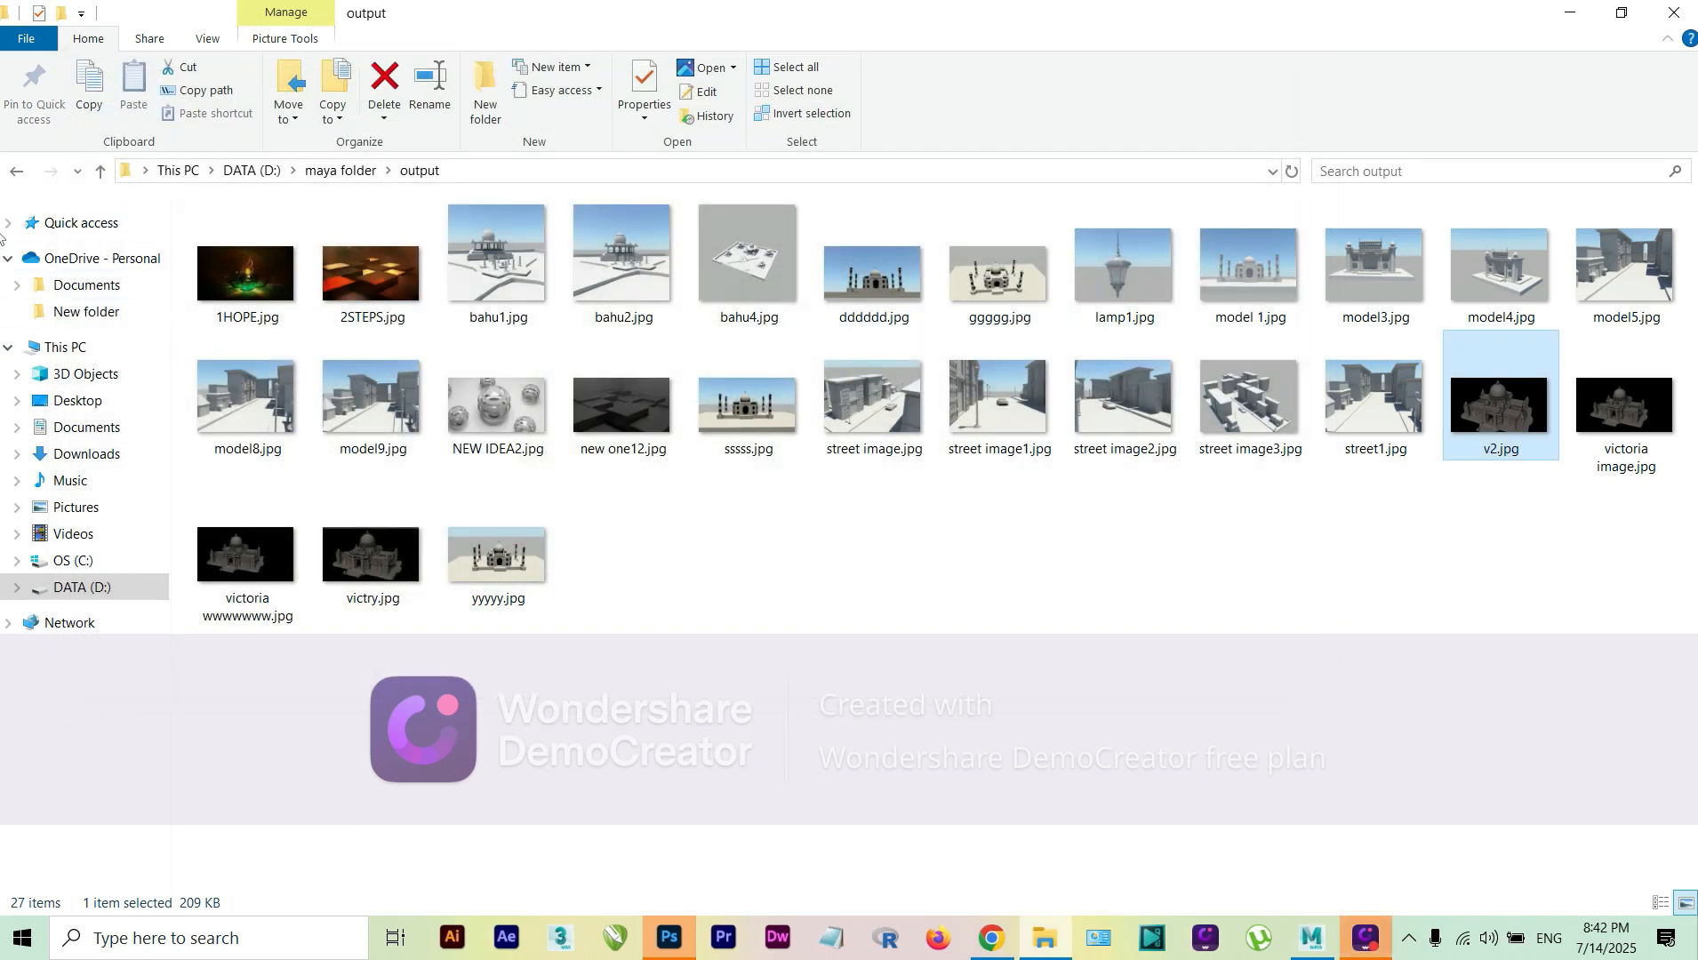
- Go back to maya folder and open the Keyboard folder to look through its reference images
{"action": "left_click", "coordinate": [99, 171]}
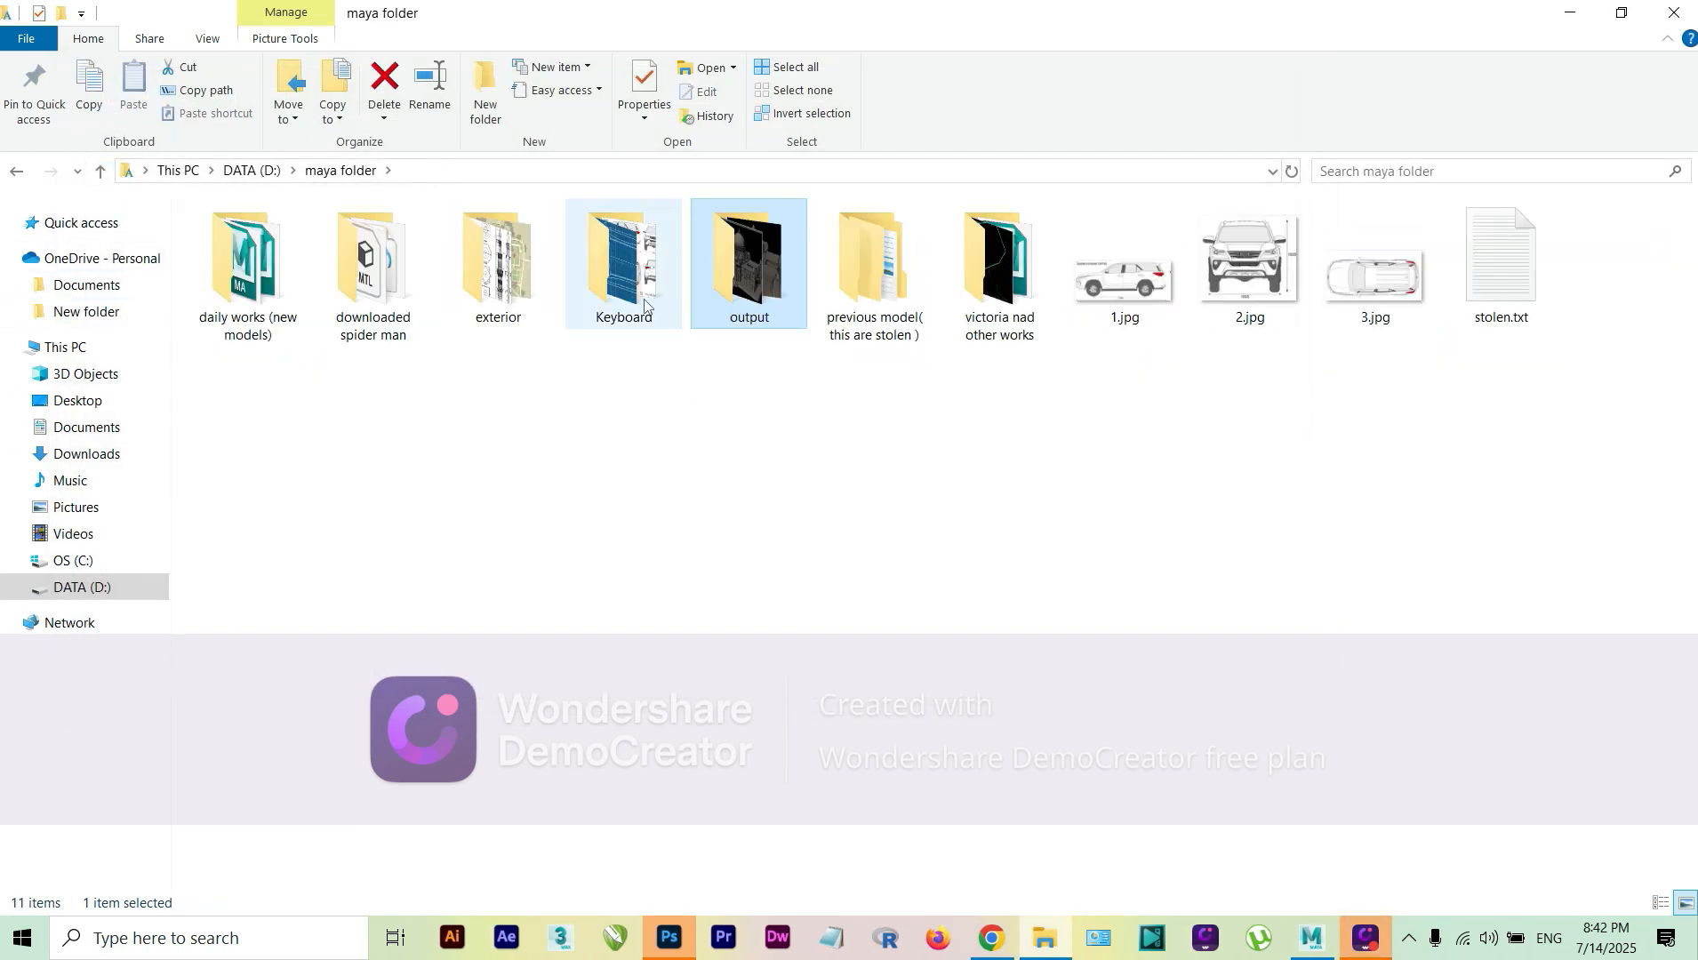
{"action": "double_click", "coordinate": [643, 305]}
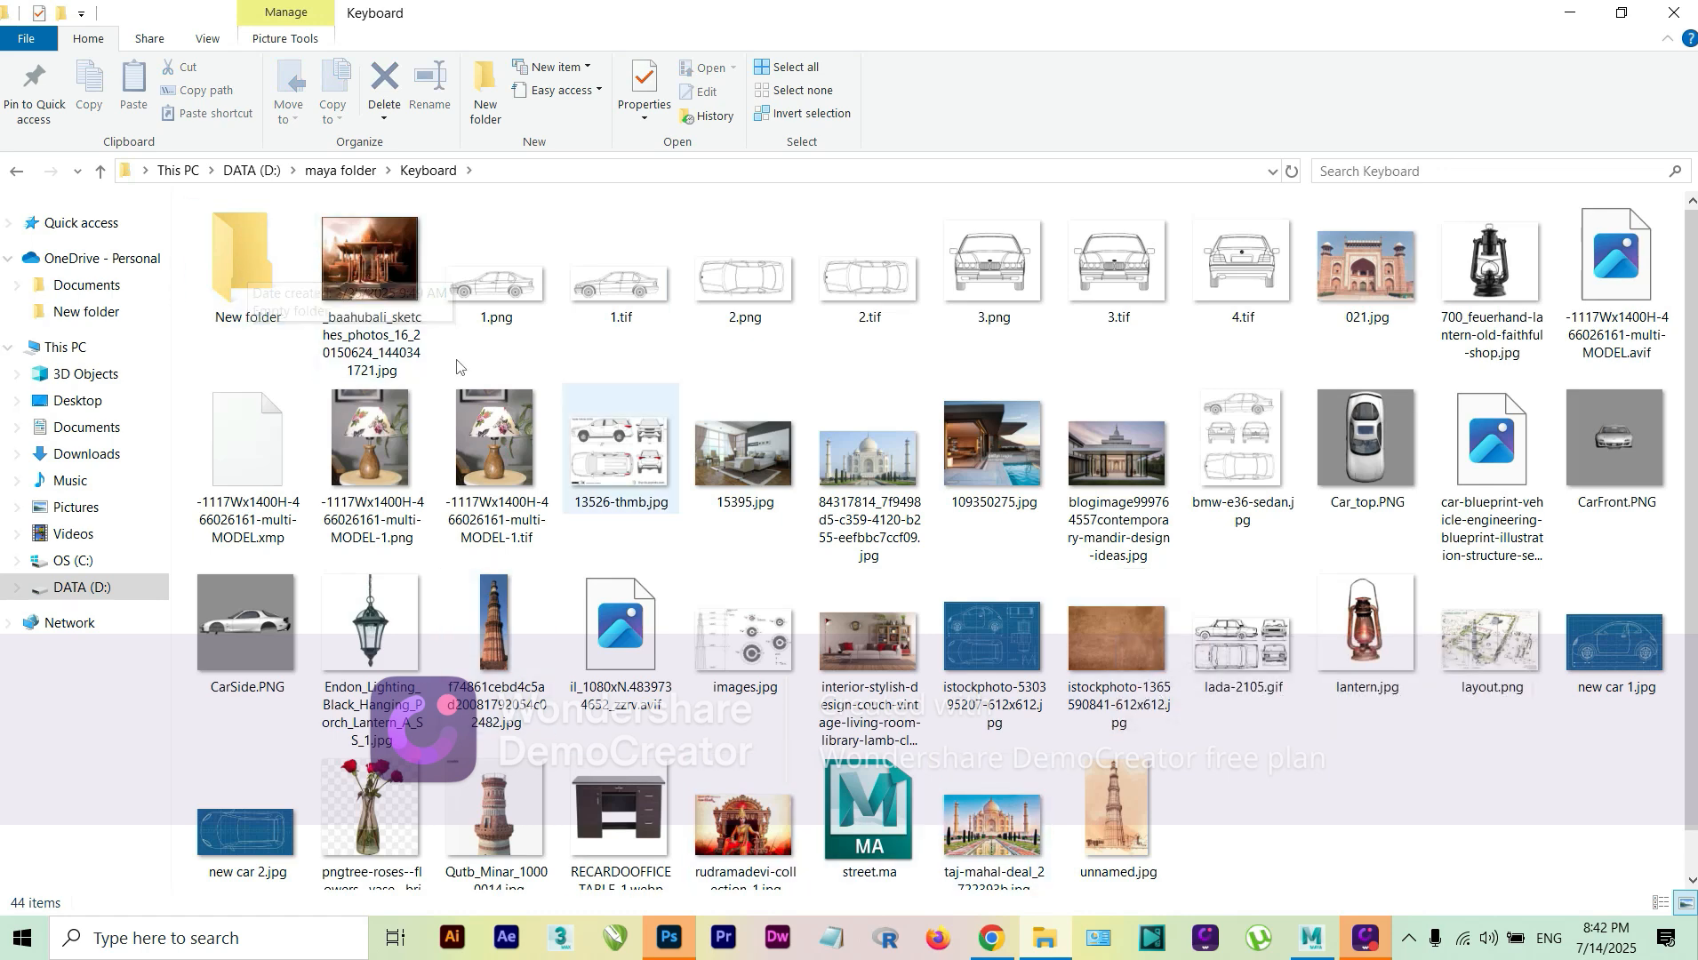
- Open the Taj Mahal photo 84317814_7f9498d5-c359-4120-b255-eefbbc7ccf09.jpg, examine its domes up close, and close it
{"action": "double_click", "coordinate": [889, 481]}
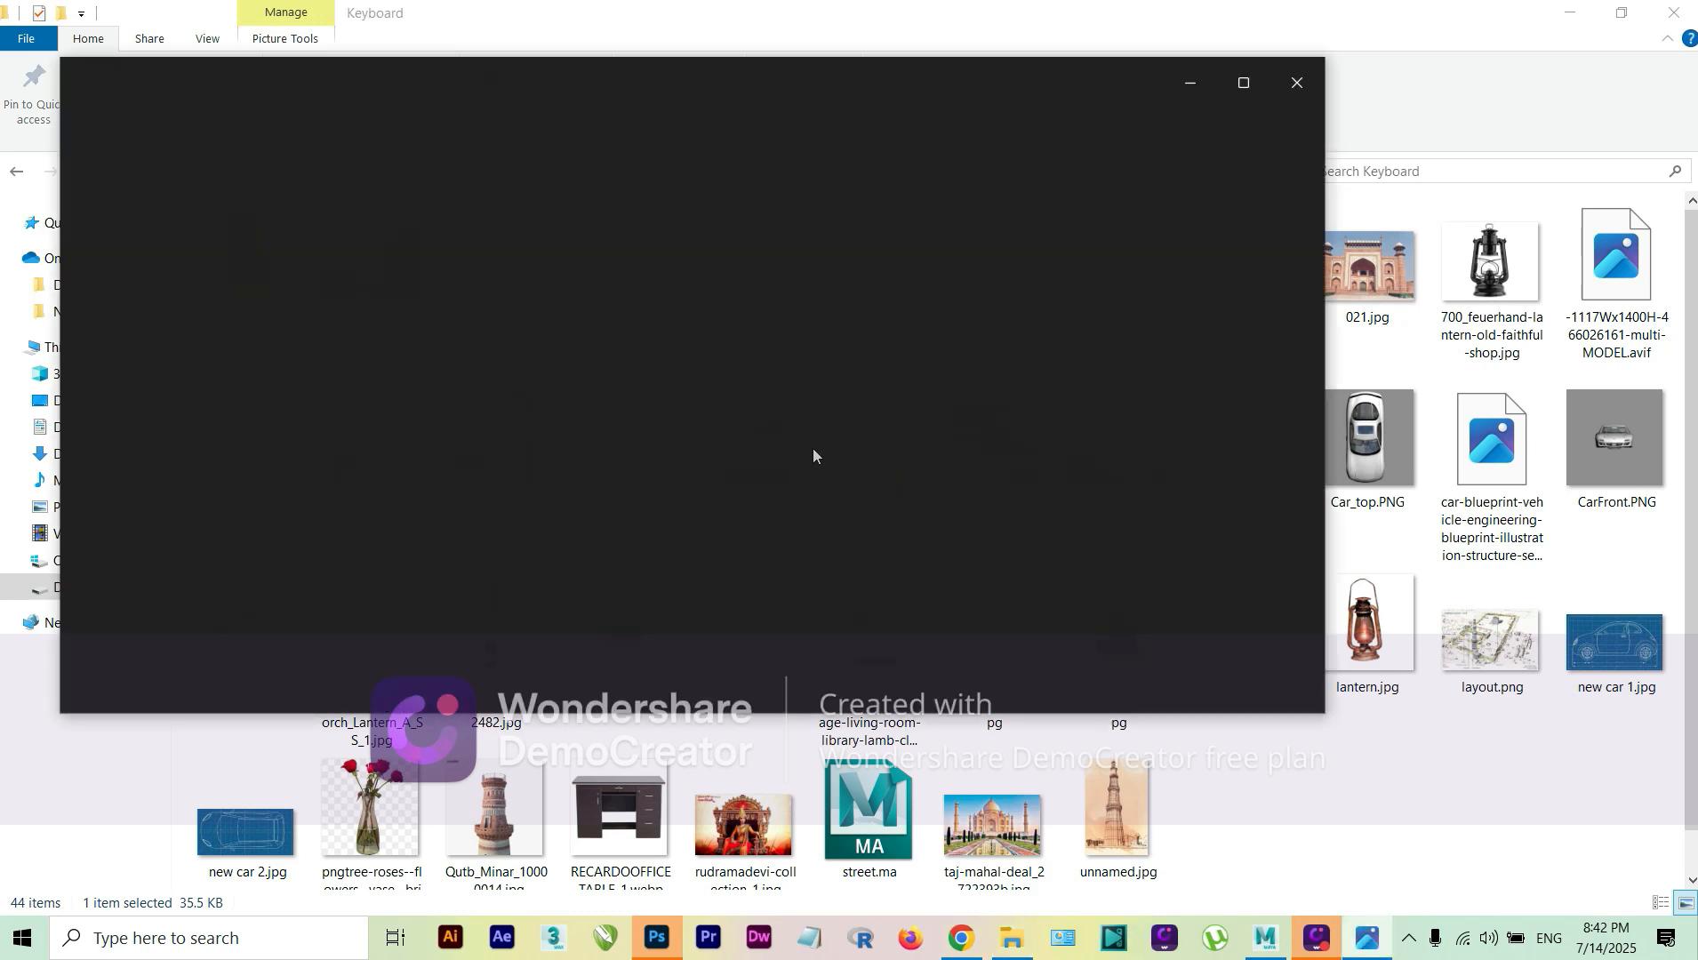
{"action": "scroll", "coordinate": [722, 355], "scroll_direction": "up", "scroll_amount": 5}
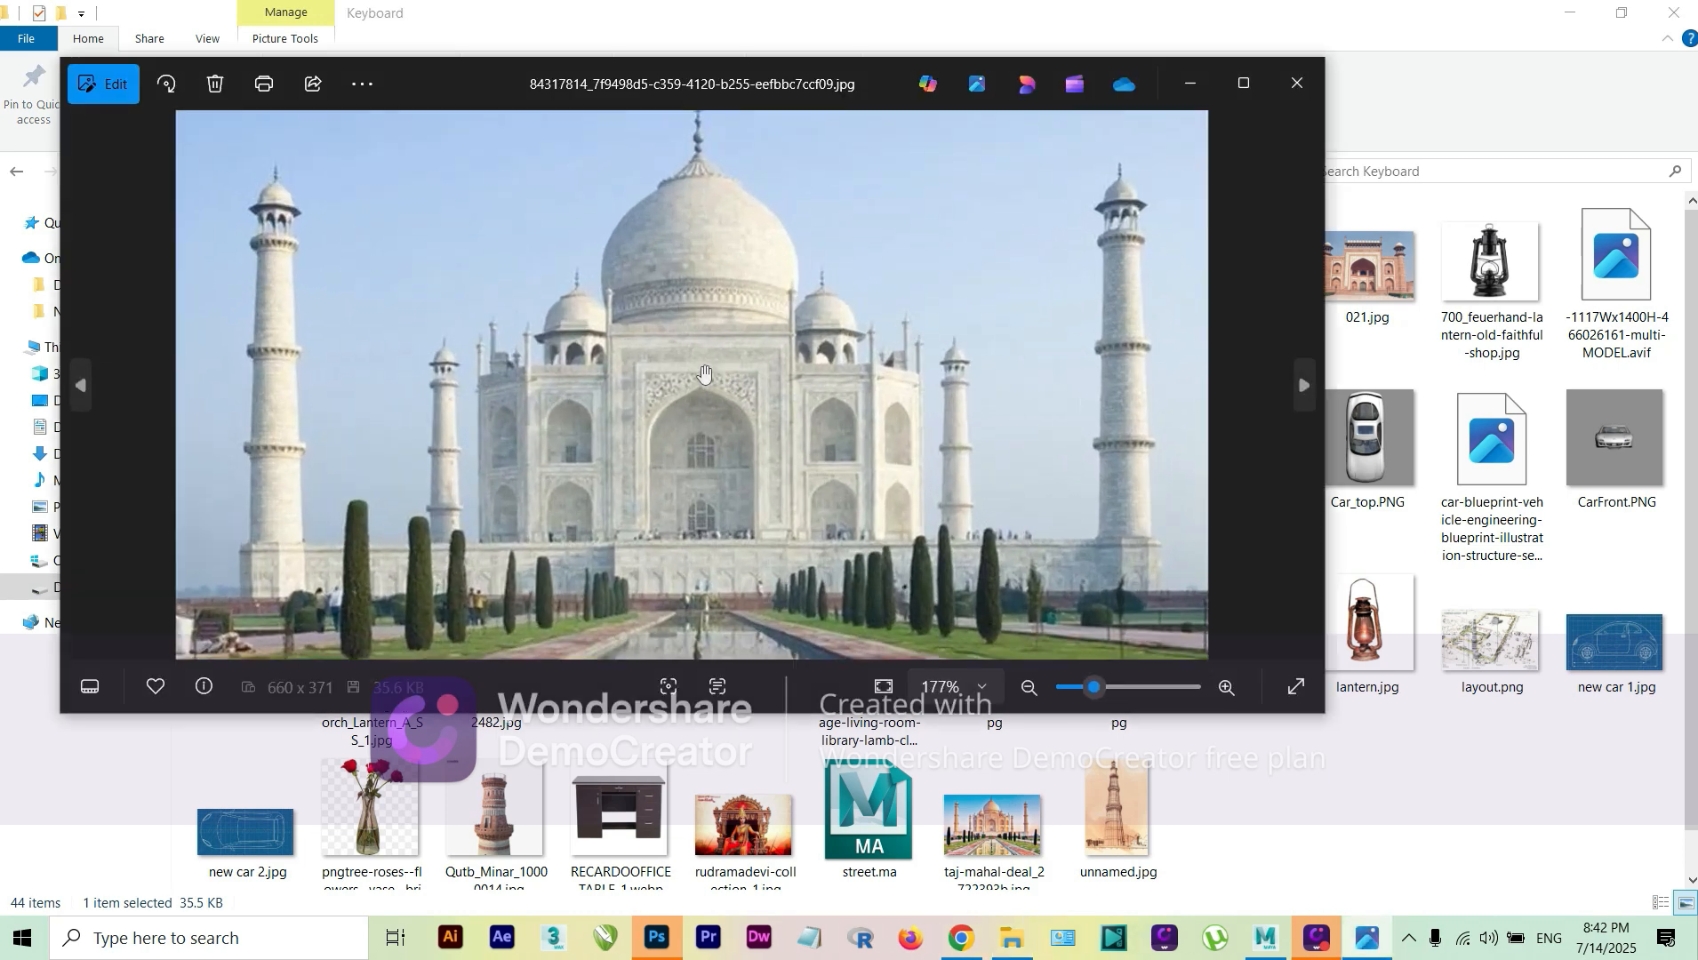
{"action": "left_click_drag", "start_coordinate": [726, 308], "coordinate": [668, 307]}
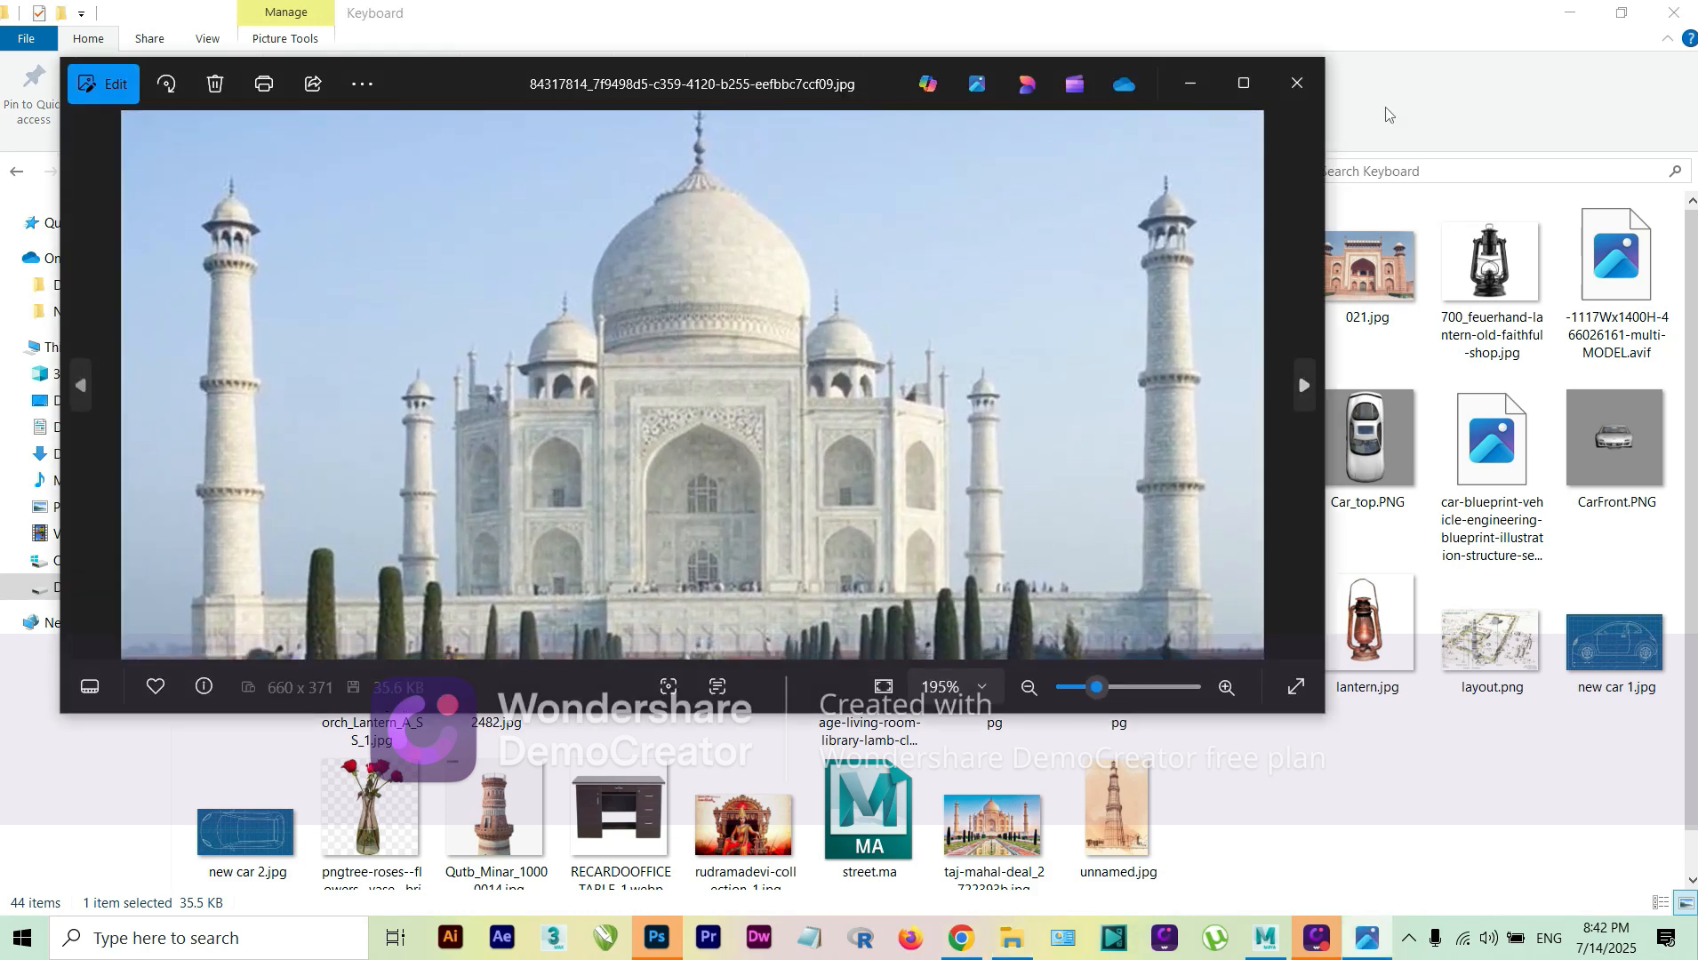
{"action": "left_click", "coordinate": [1297, 83]}
- Look through the reference images in the exterior folder inside maya folder, and return to maya folder
{"action": "left_click", "coordinate": [104, 172]}
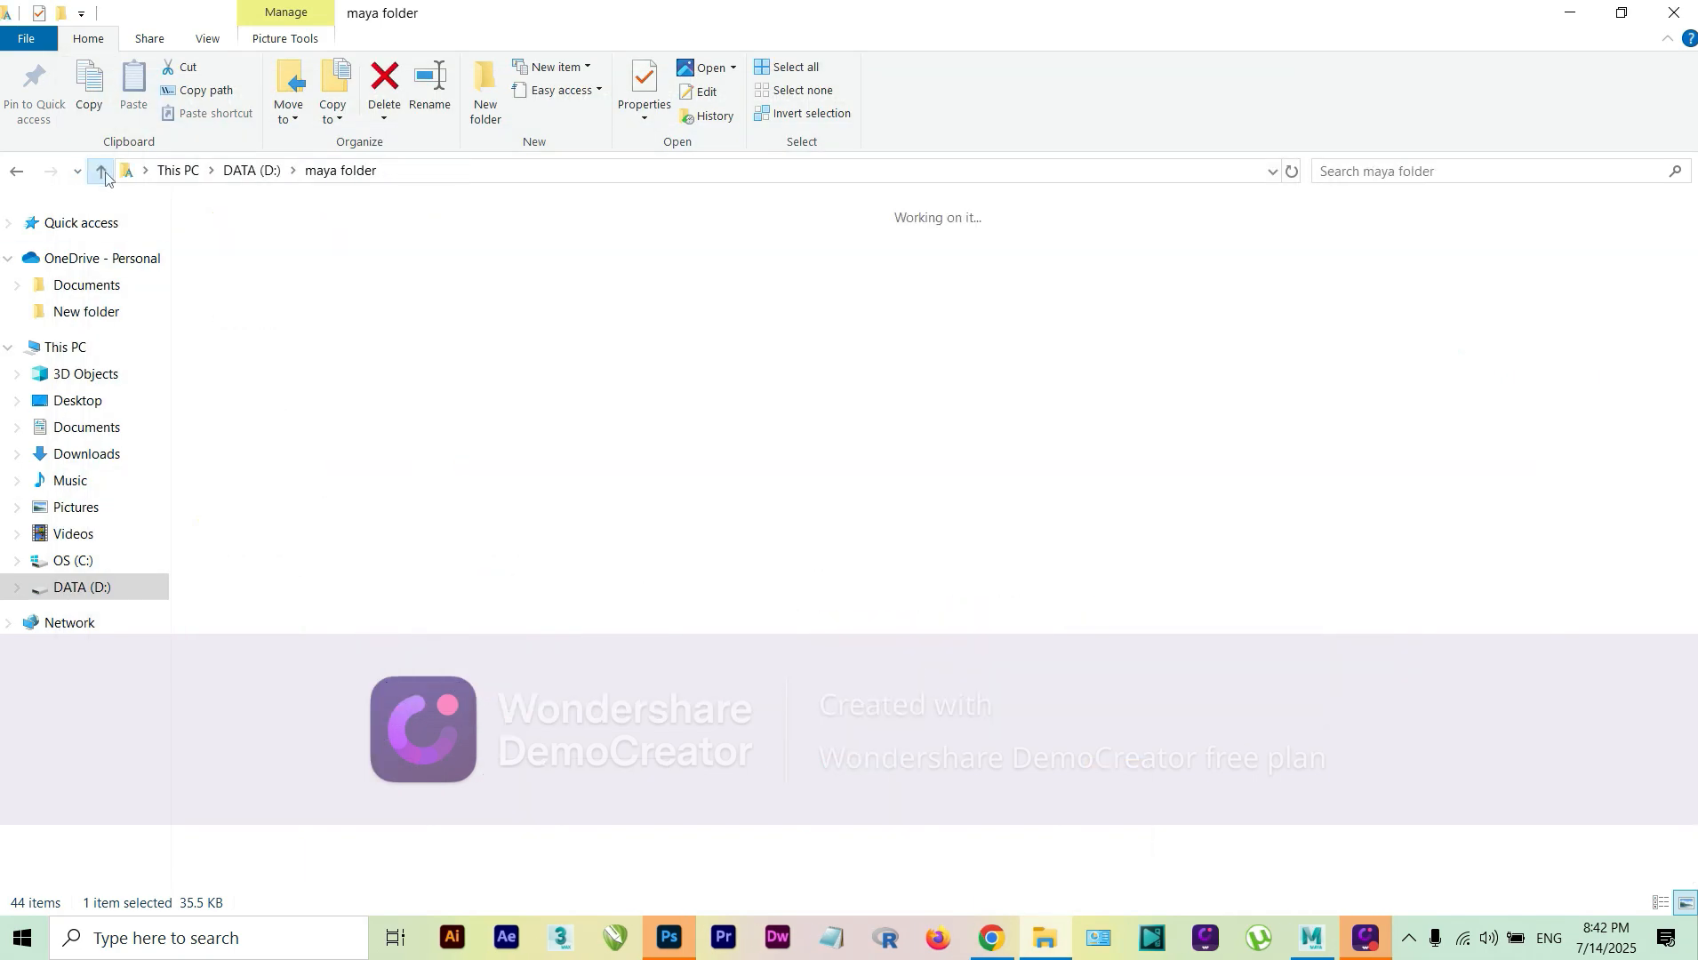
{"action": "double_click", "coordinate": [525, 298]}
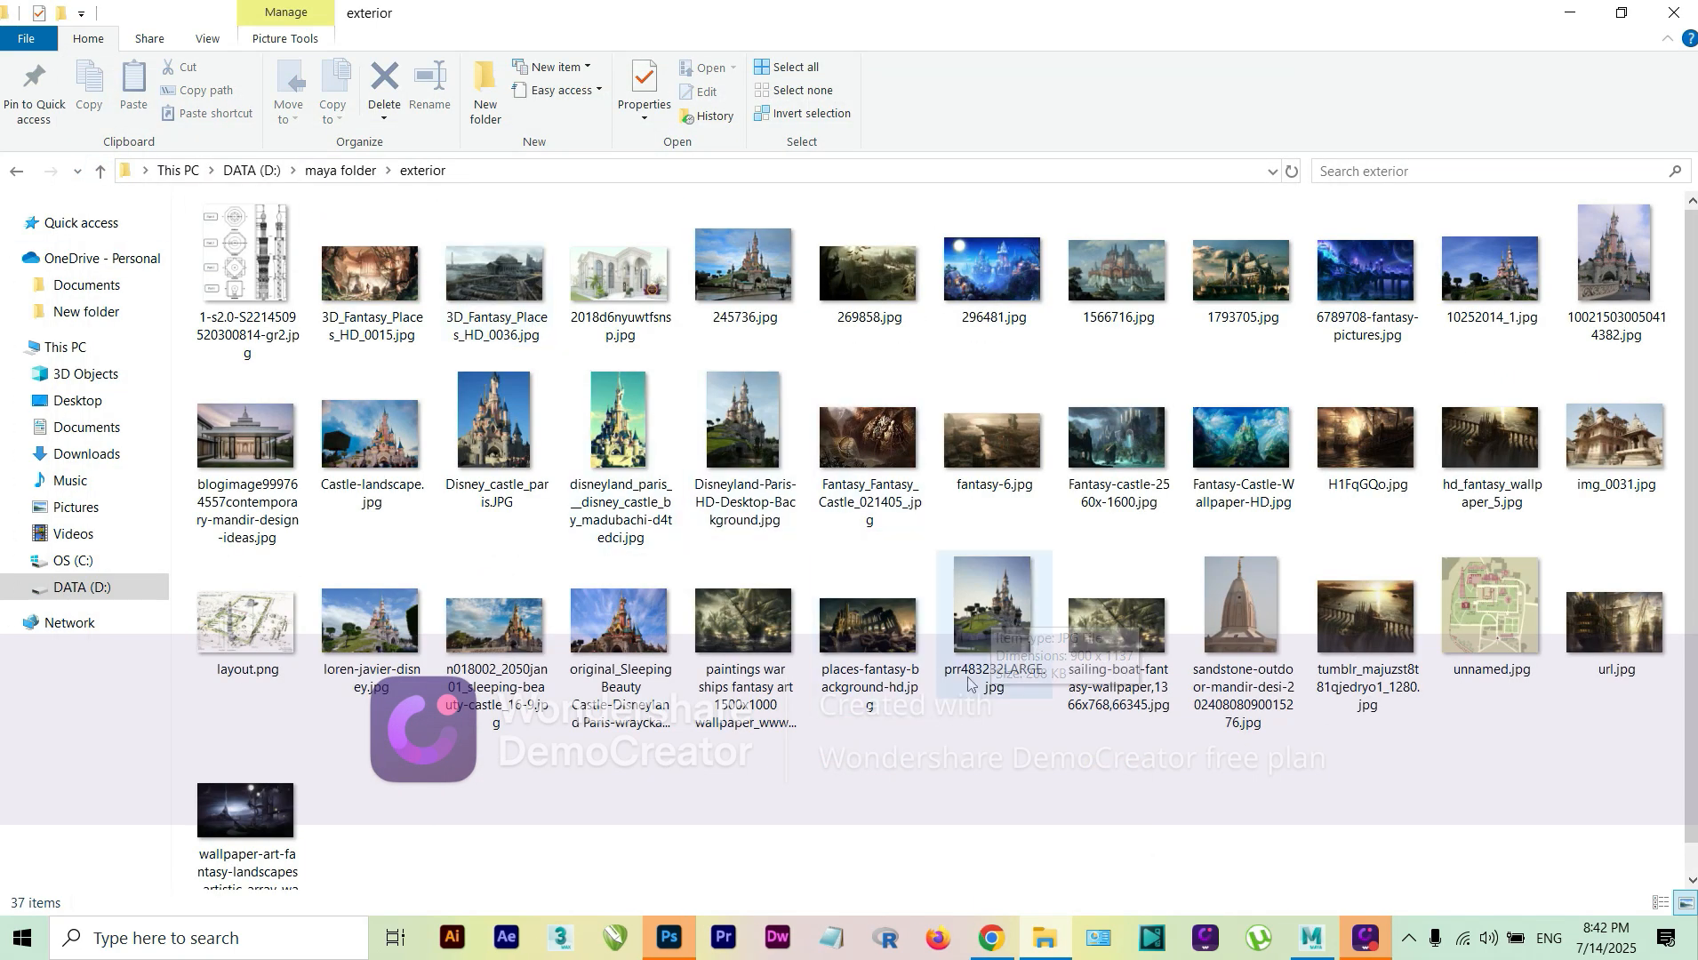
{"action": "left_click", "coordinate": [100, 172]}
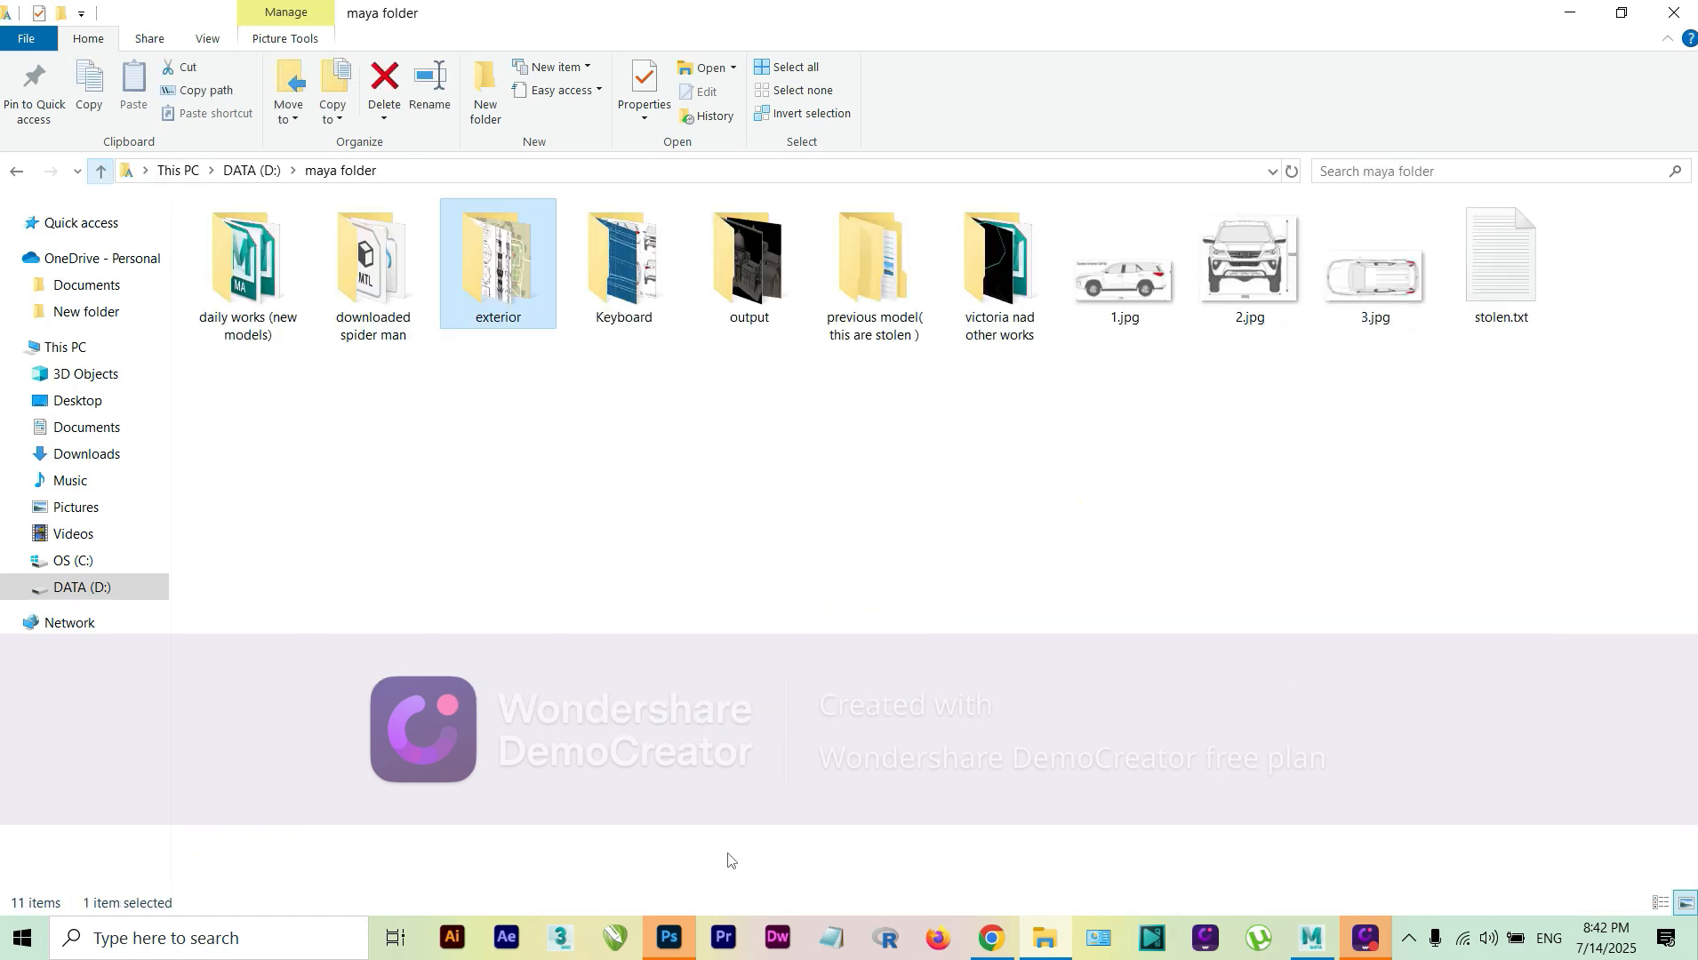
- Switch to Chrome and search for images of the Victoria Memorial in a new tab
{"action": "left_click", "coordinate": [992, 938]}
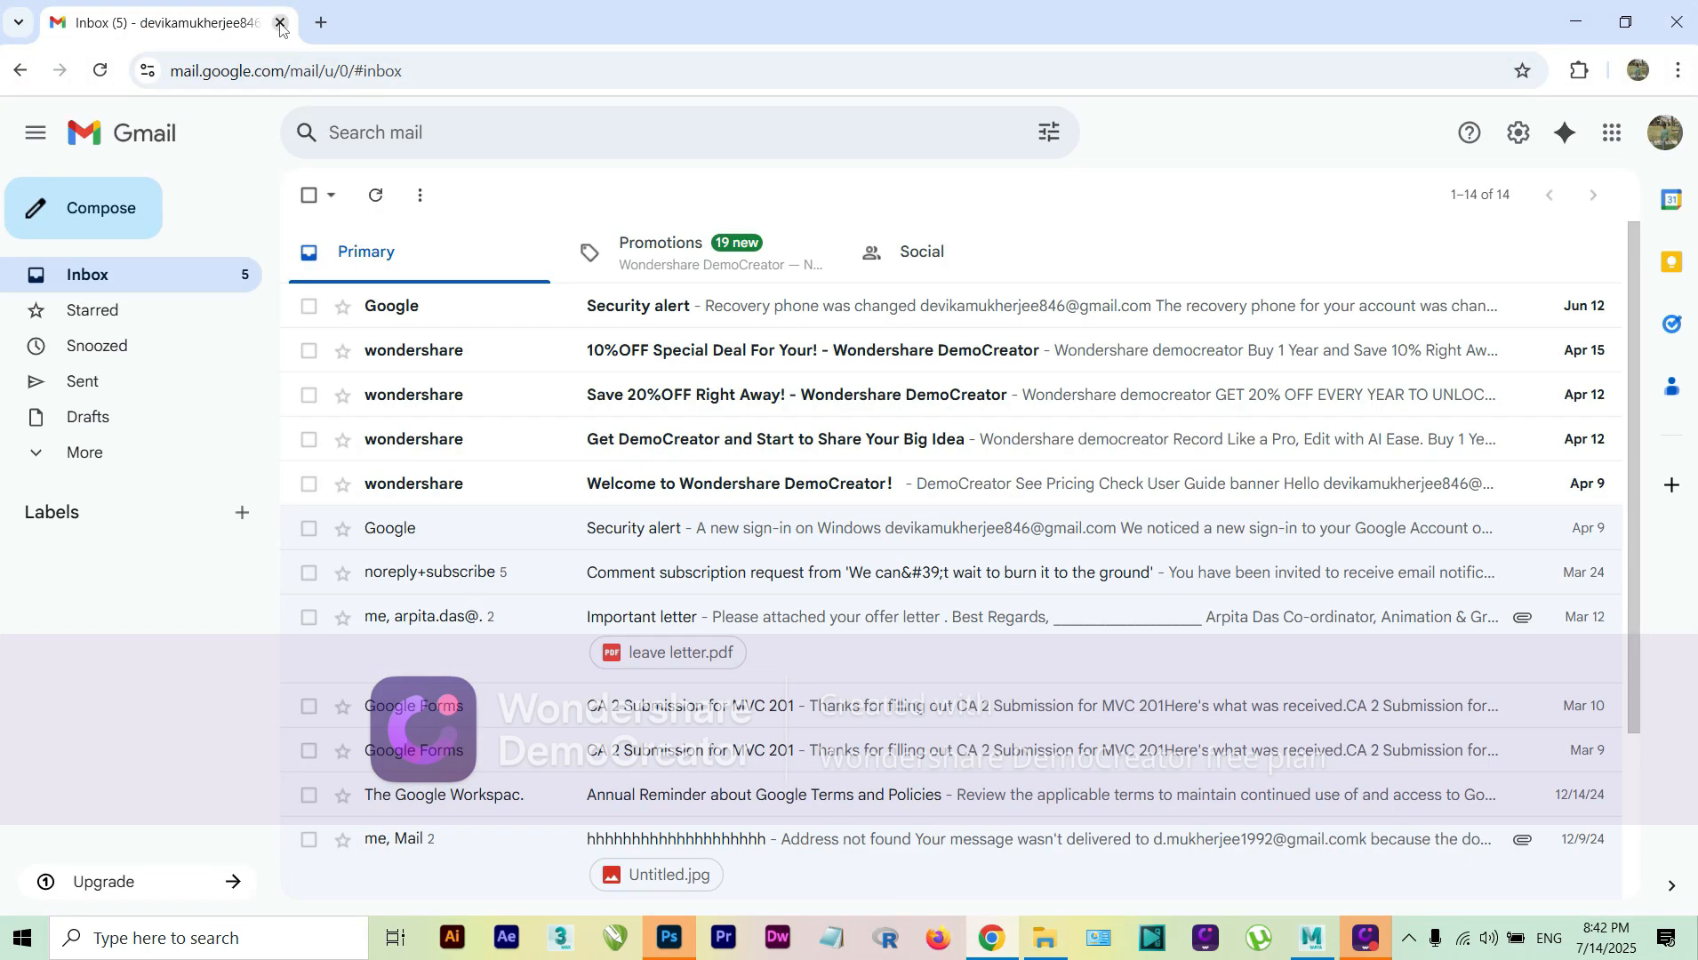
{"action": "left_click", "coordinate": [324, 24]}
{"action": "left_click", "coordinate": [306, 68]}
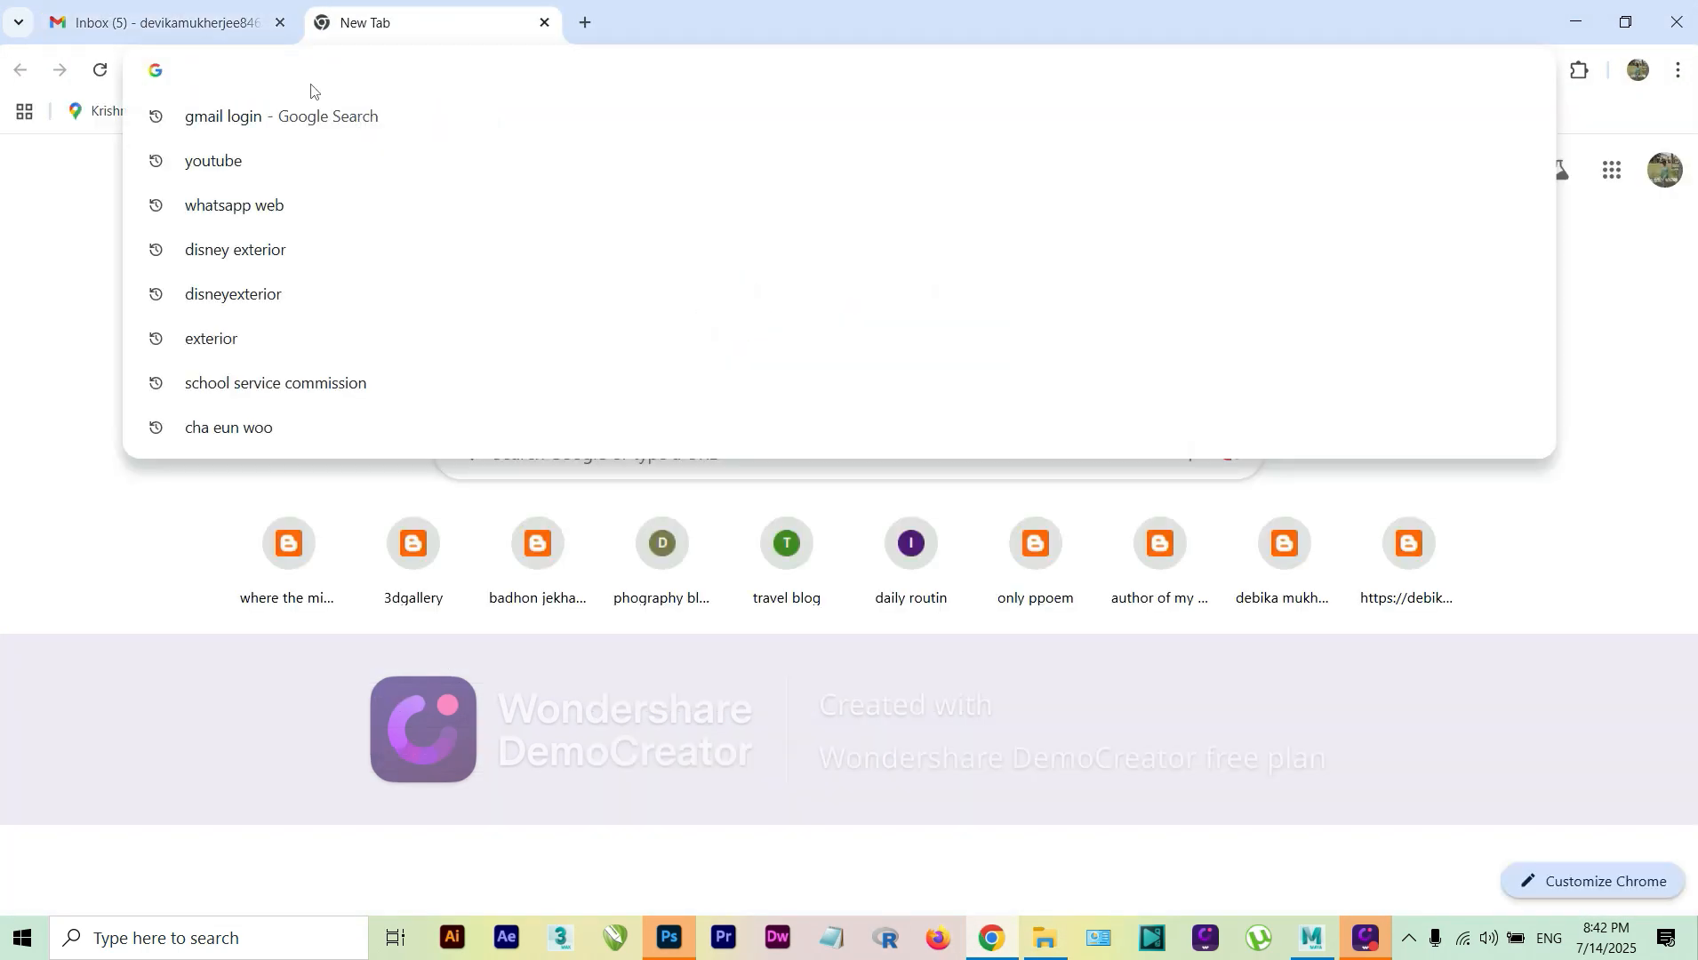
{"action": "type", "text": "vic"}
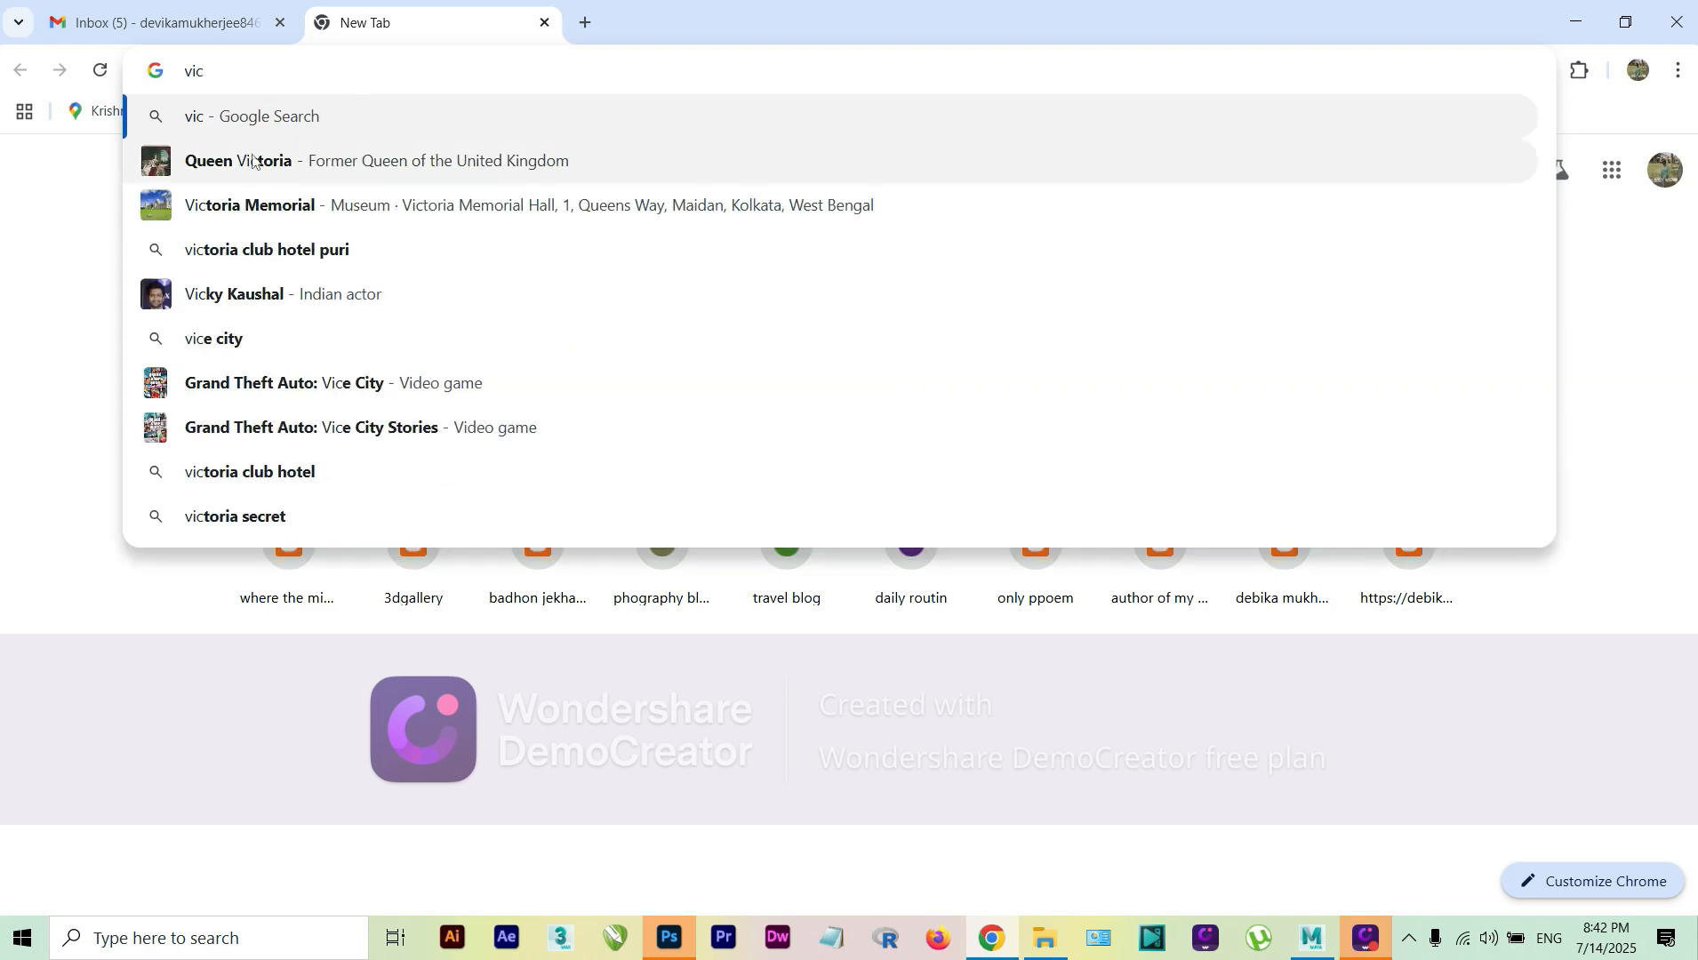
{"action": "left_click", "coordinate": [258, 206]}
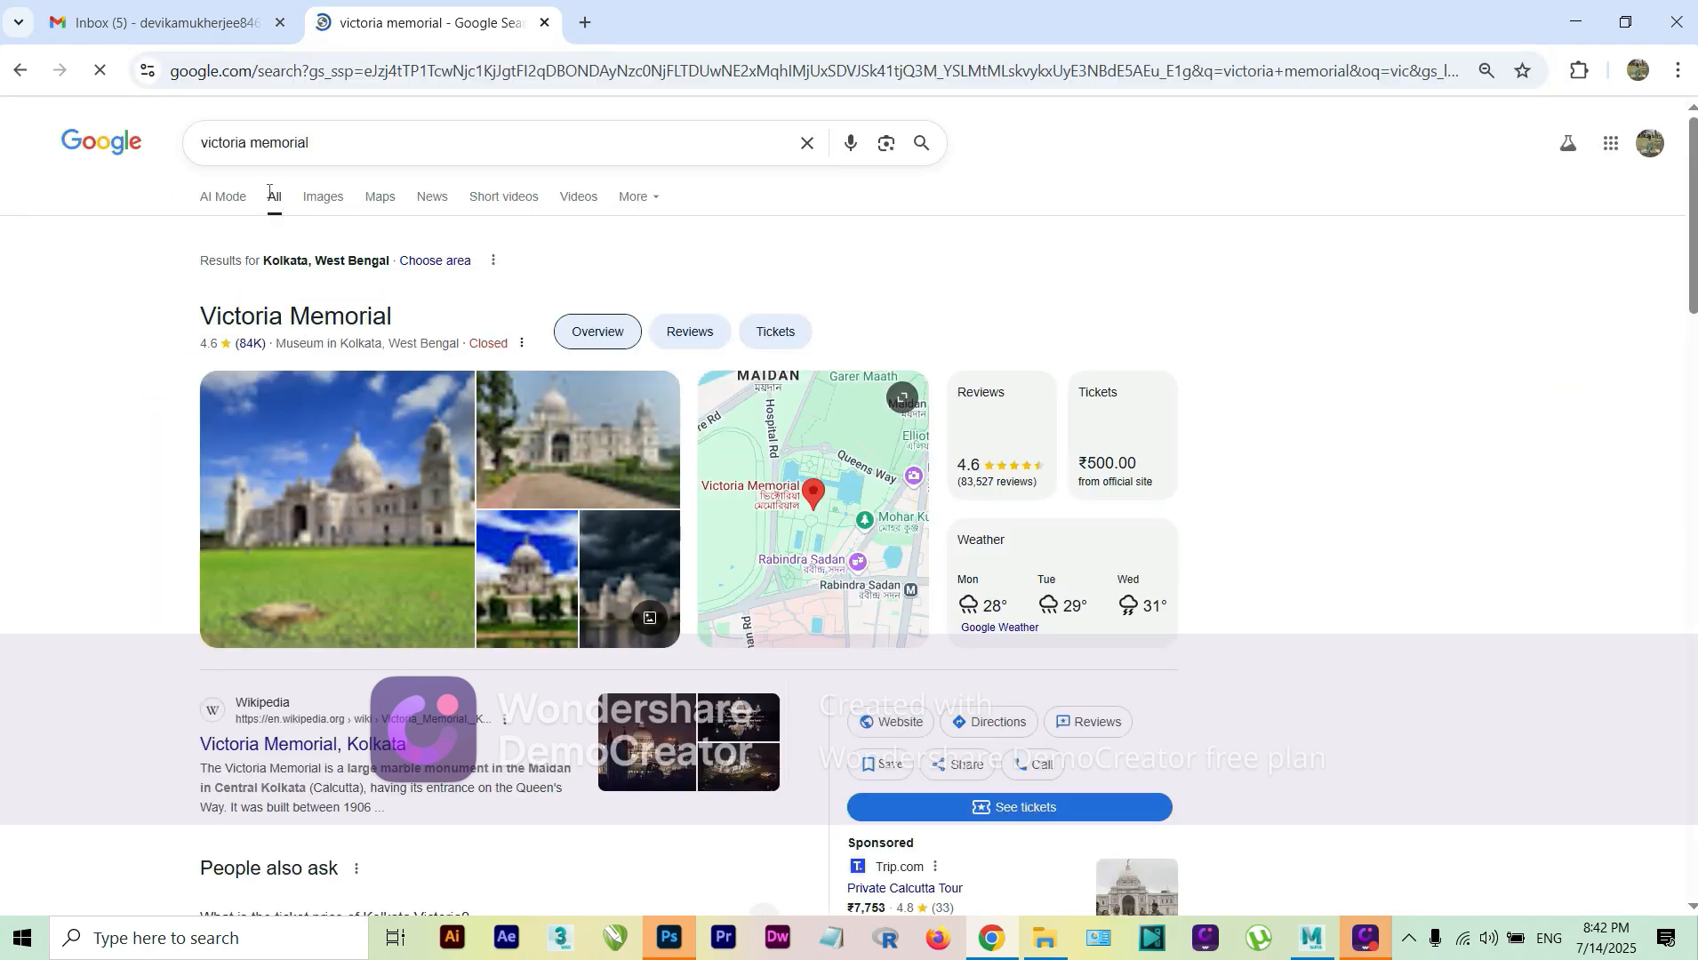
{"action": "left_click", "coordinate": [324, 199]}
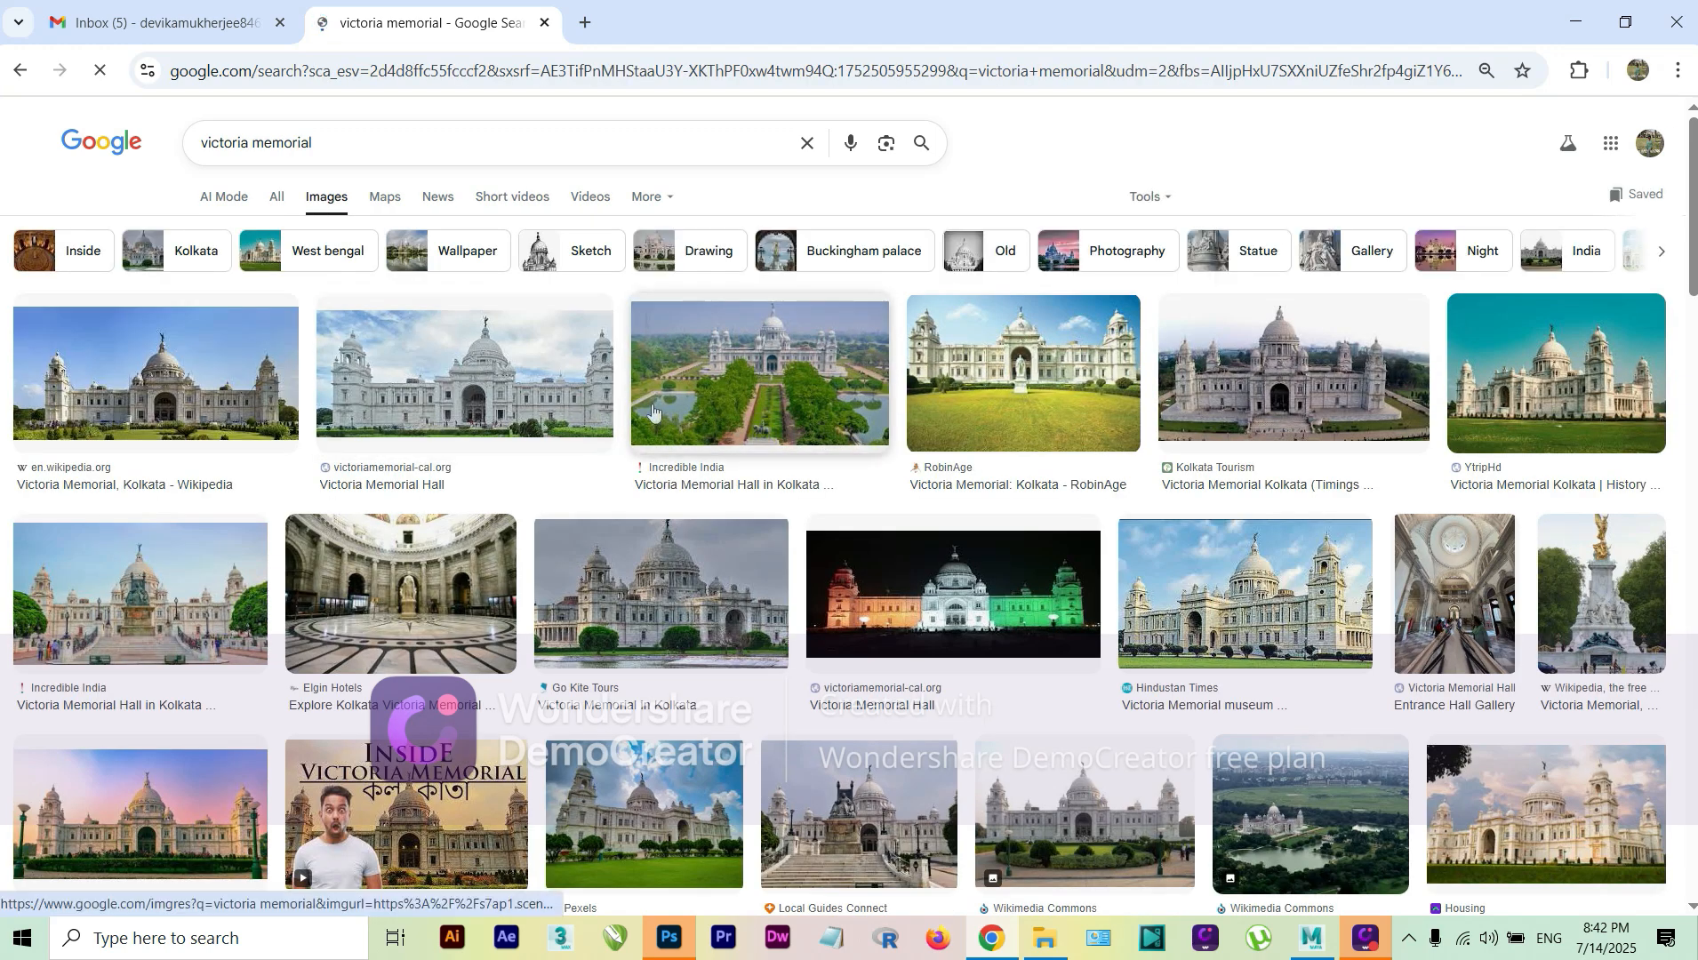
- Open the Victoria Memorial Hall website from its image result and examine the photo of the main dome
{"action": "left_click", "coordinate": [527, 406]}
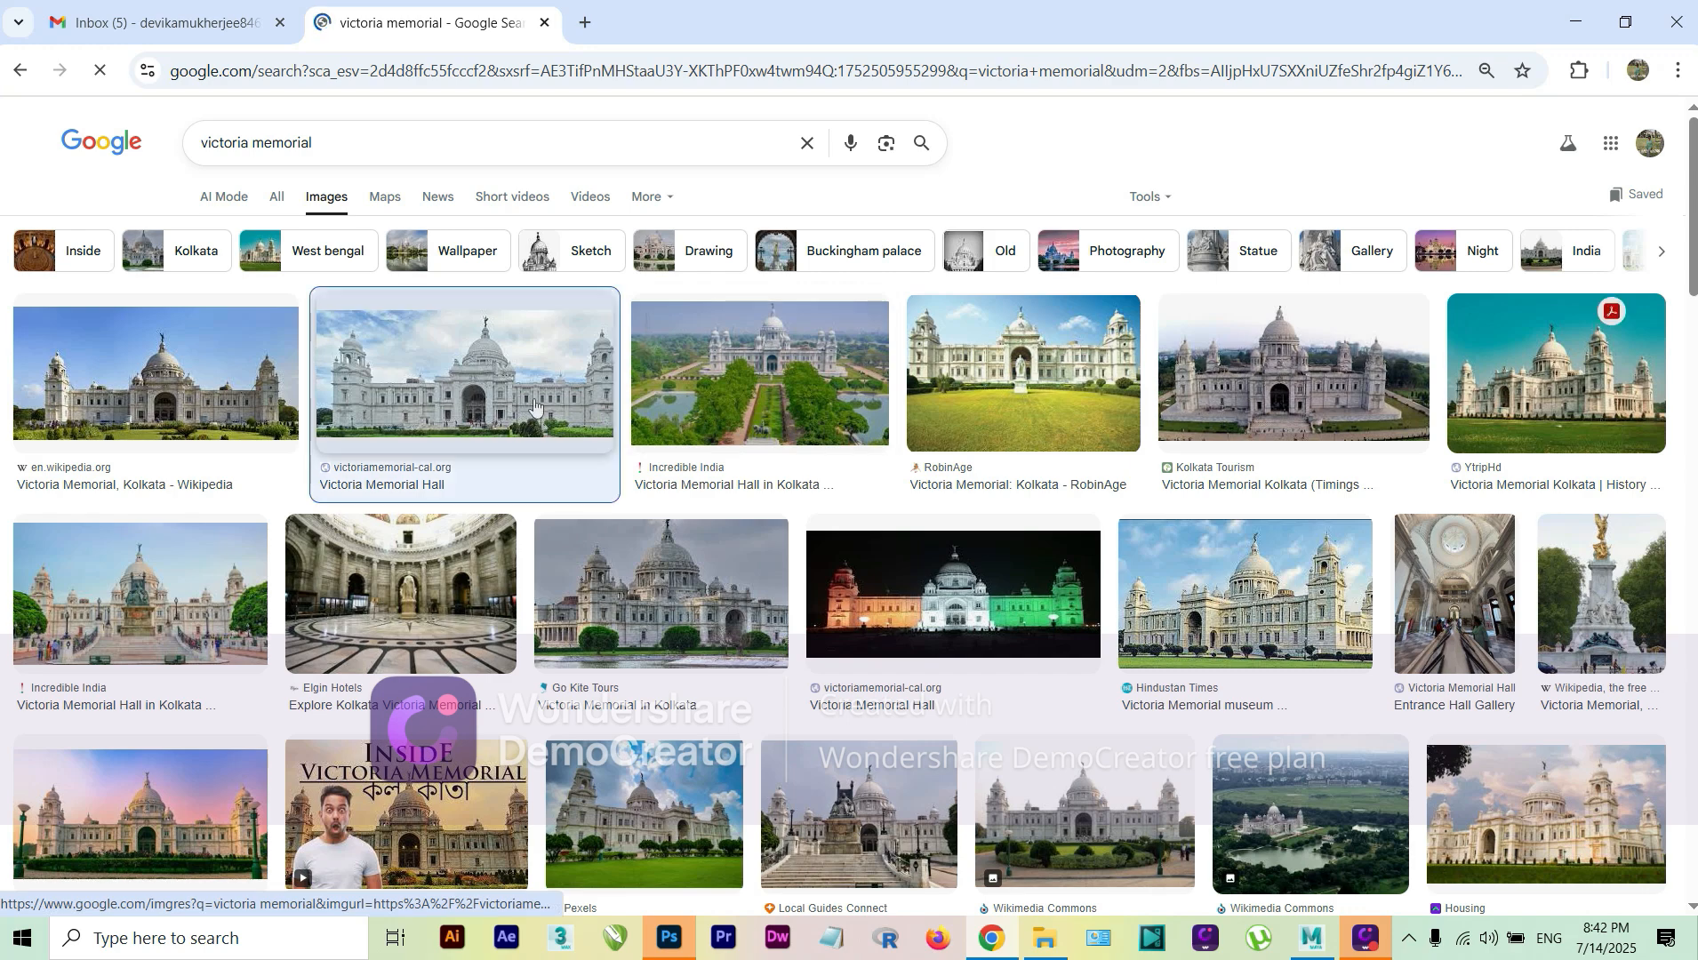
{"action": "left_click", "coordinate": [1377, 433]}
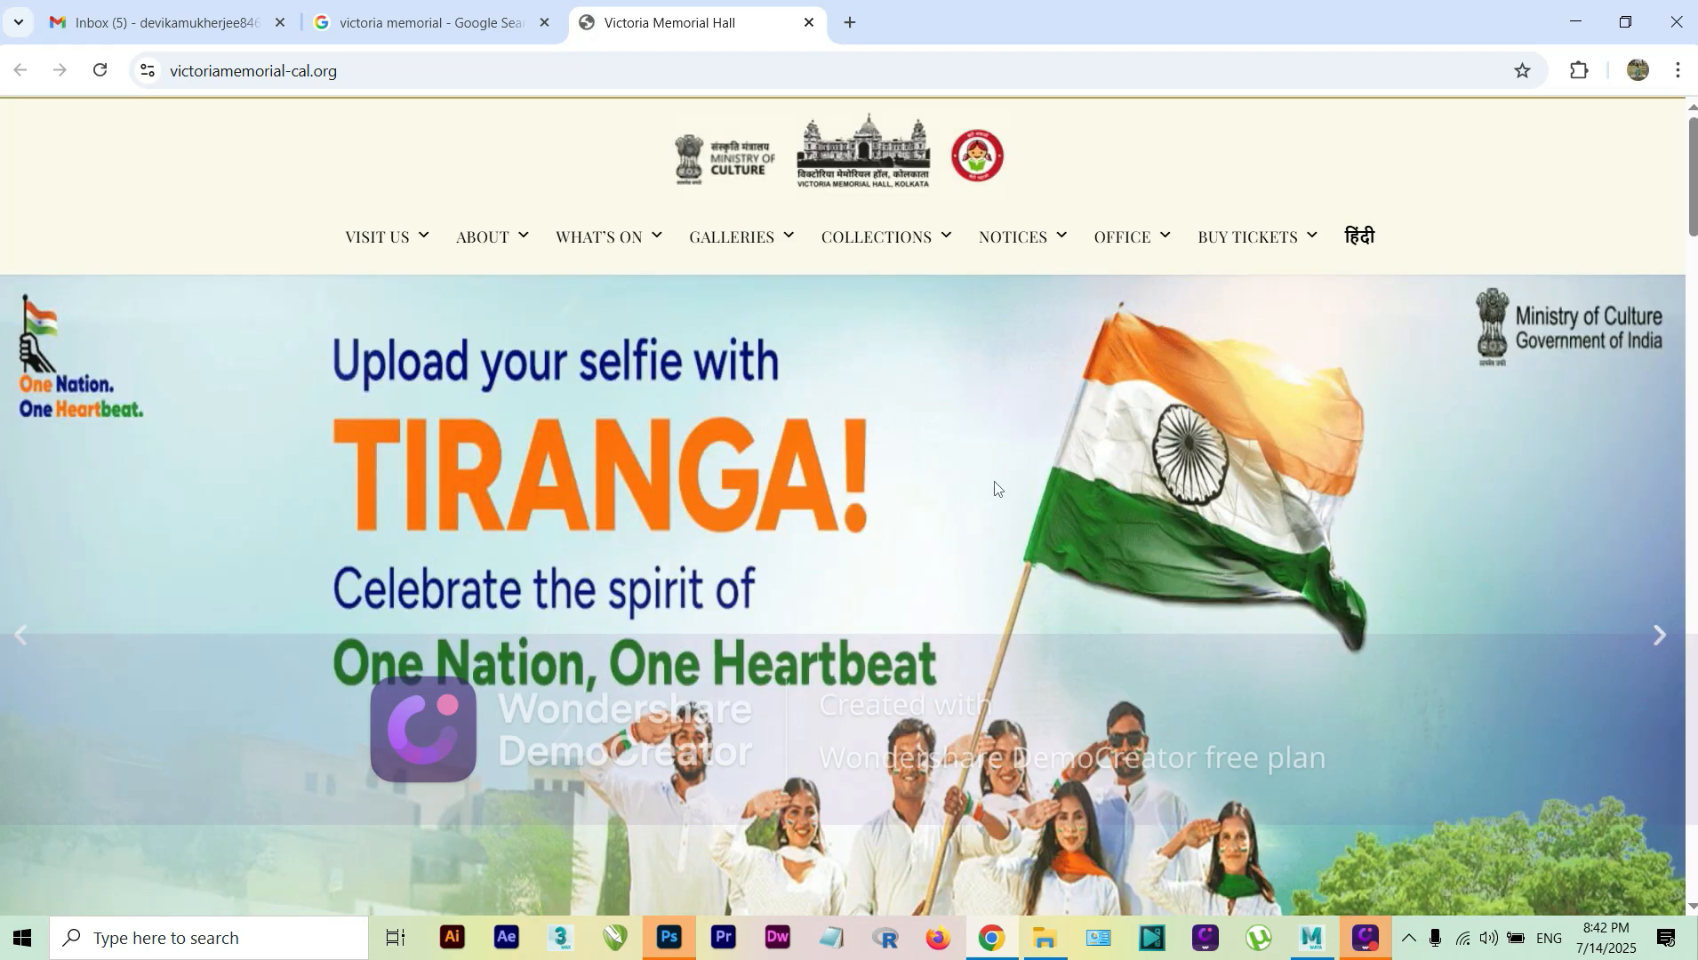
{"action": "scroll", "coordinate": [986, 498], "scroll_direction": "down", "scroll_amount": 5}
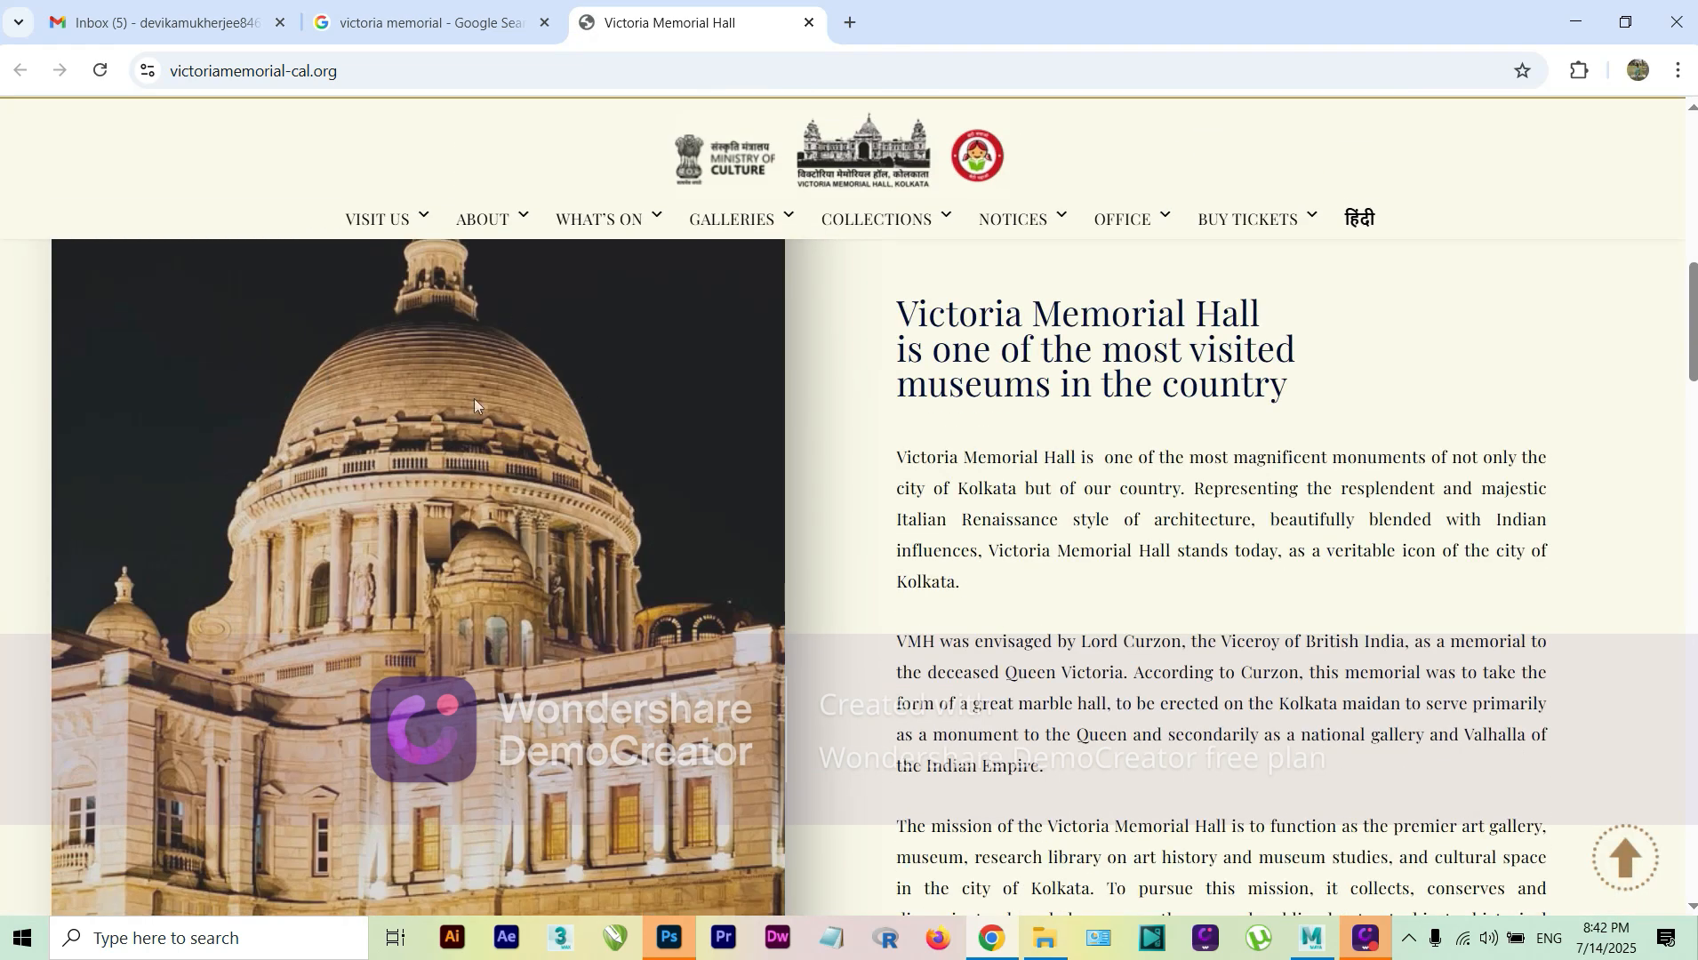
{"action": "scroll", "coordinate": [415, 422], "scroll_direction": "up", "scroll_amount": 3}
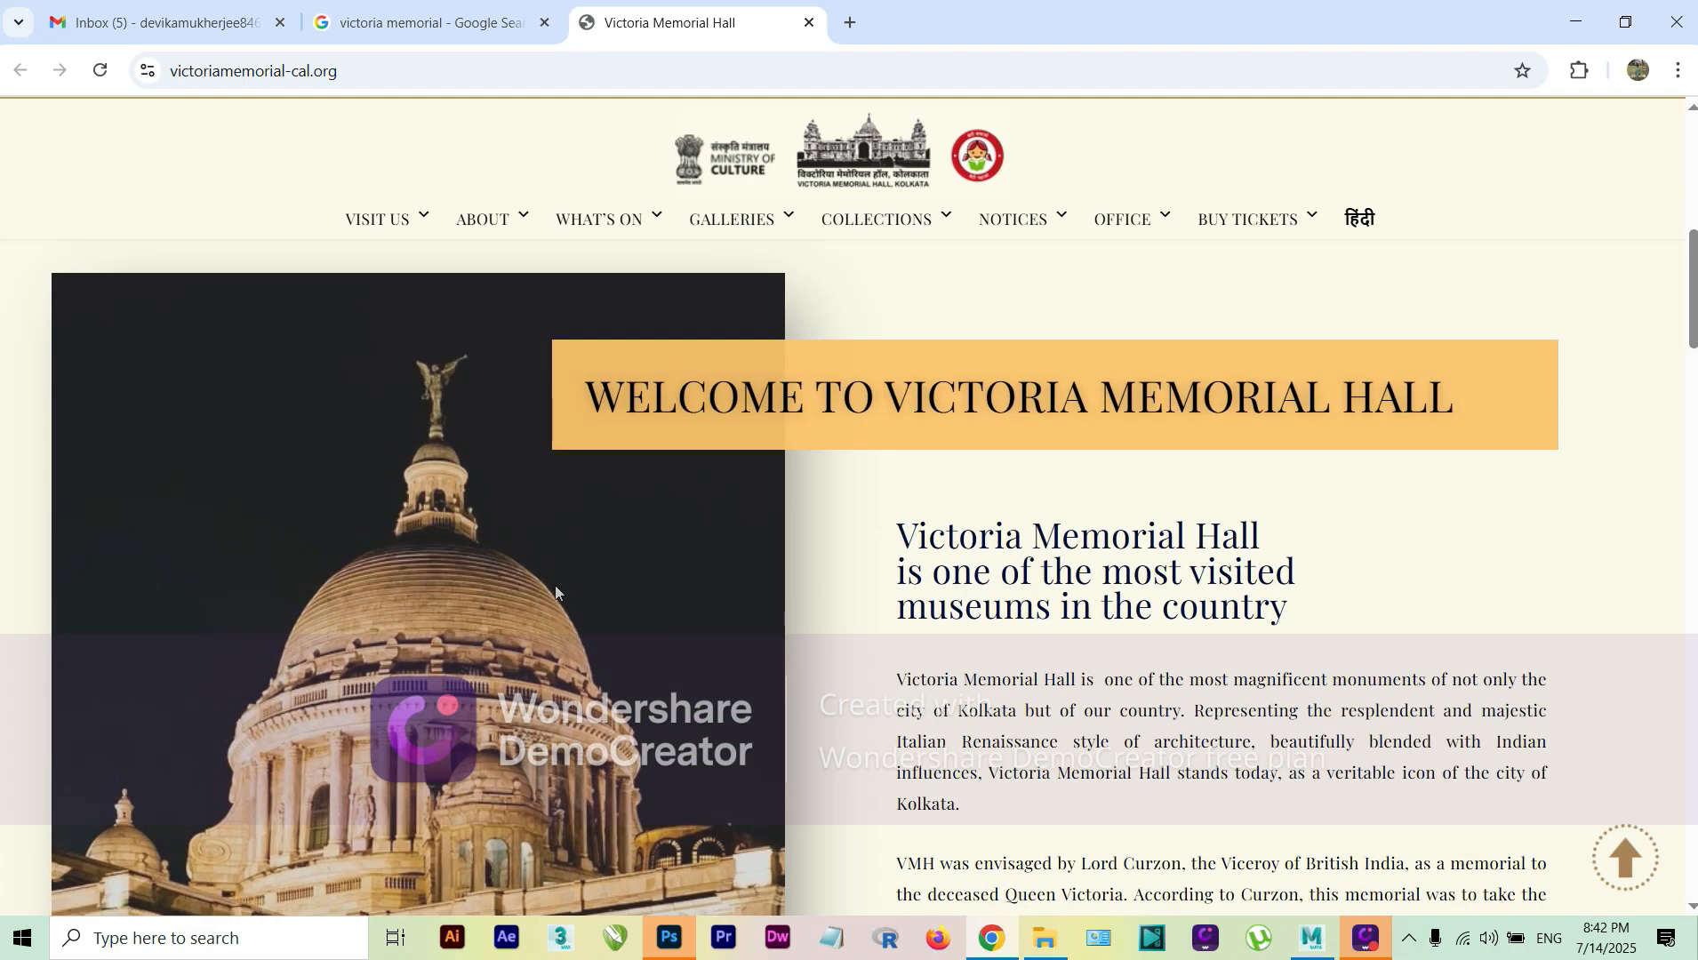
- Switch back to Maya and check the dome's shape from several angles in smooth preview
{"action": "left_click", "coordinate": [1312, 938]}
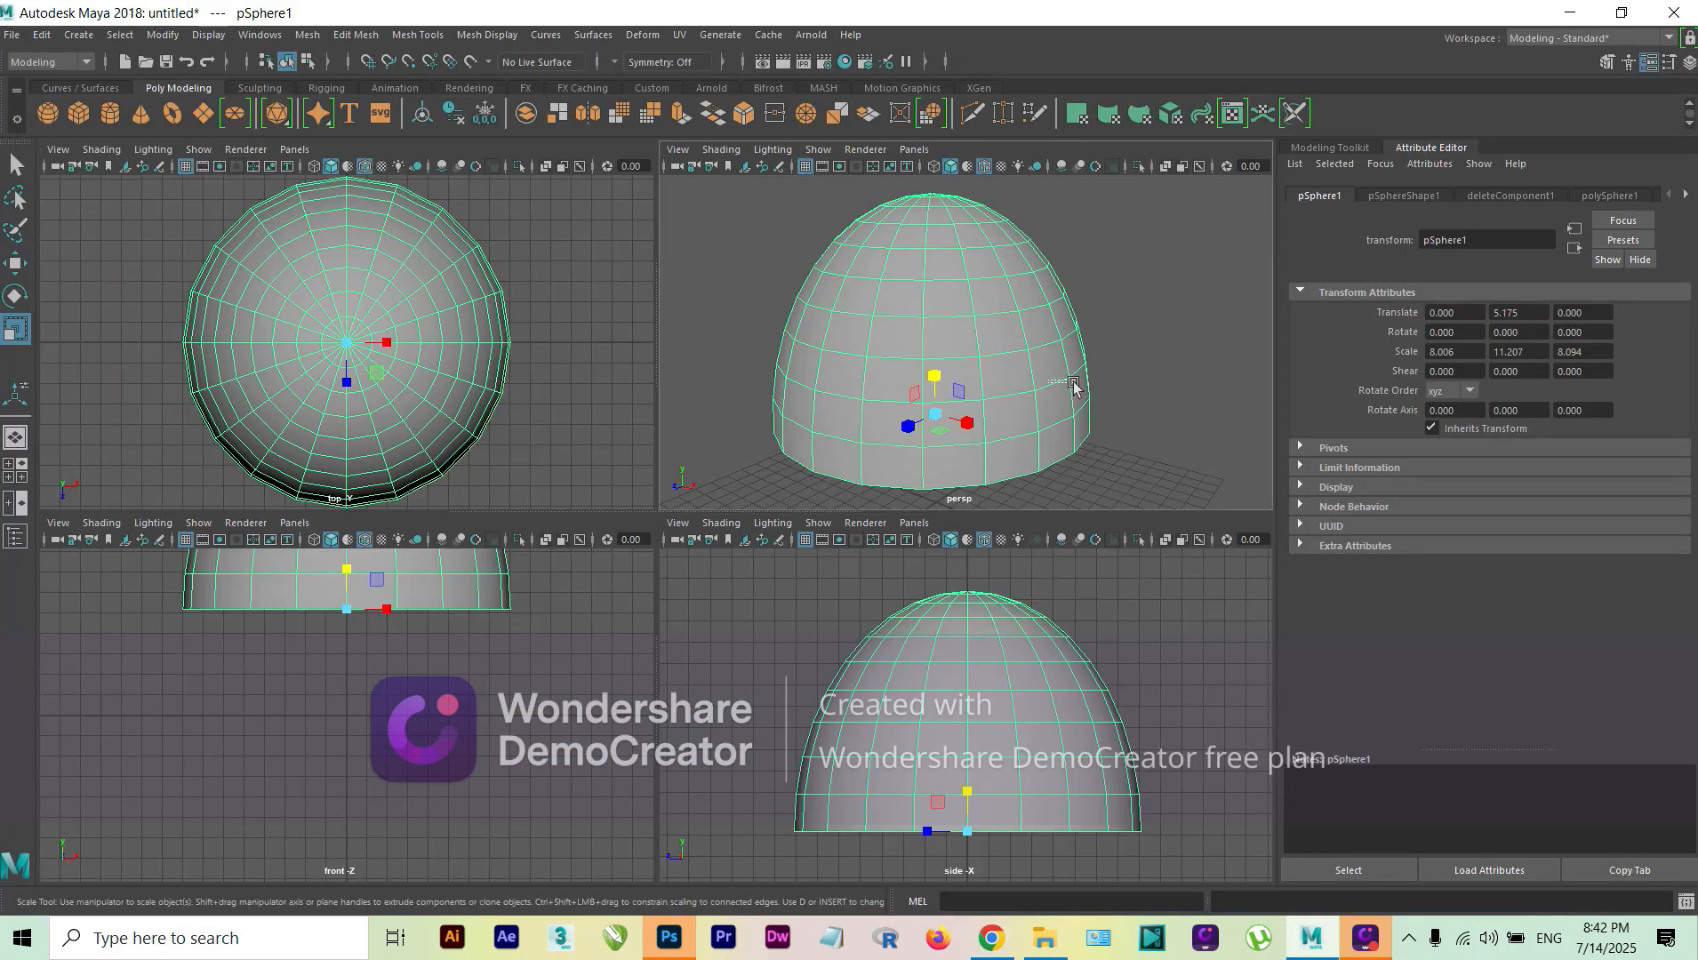
{"action": "mouse_move", "coordinate": [1067, 392]}
{"action": "left_mouse_down", "text": "alt"}
{"action": "mouse_move", "coordinate": [978, 404]}
{"action": "mouse_move", "coordinate": [920, 438]}
{"action": "mouse_move", "coordinate": [960, 485]}
{"action": "mouse_move", "coordinate": [1031, 493]}
{"action": "mouse_move", "coordinate": [914, 380]}
{"action": "mouse_move", "coordinate": [807, 322]}
{"action": "mouse_move", "coordinate": [762, 326]}
{"action": "mouse_move", "coordinate": [990, 339]}
{"action": "mouse_move", "coordinate": [1005, 296]}
{"action": "mouse_move", "coordinate": [959, 330]}
{"action": "mouse_move", "coordinate": [864, 296]}
{"action": "mouse_move", "coordinate": [934, 362]}
{"action": "mouse_move", "coordinate": [1060, 362]}
{"action": "left_mouse_up", "text": "alt"}
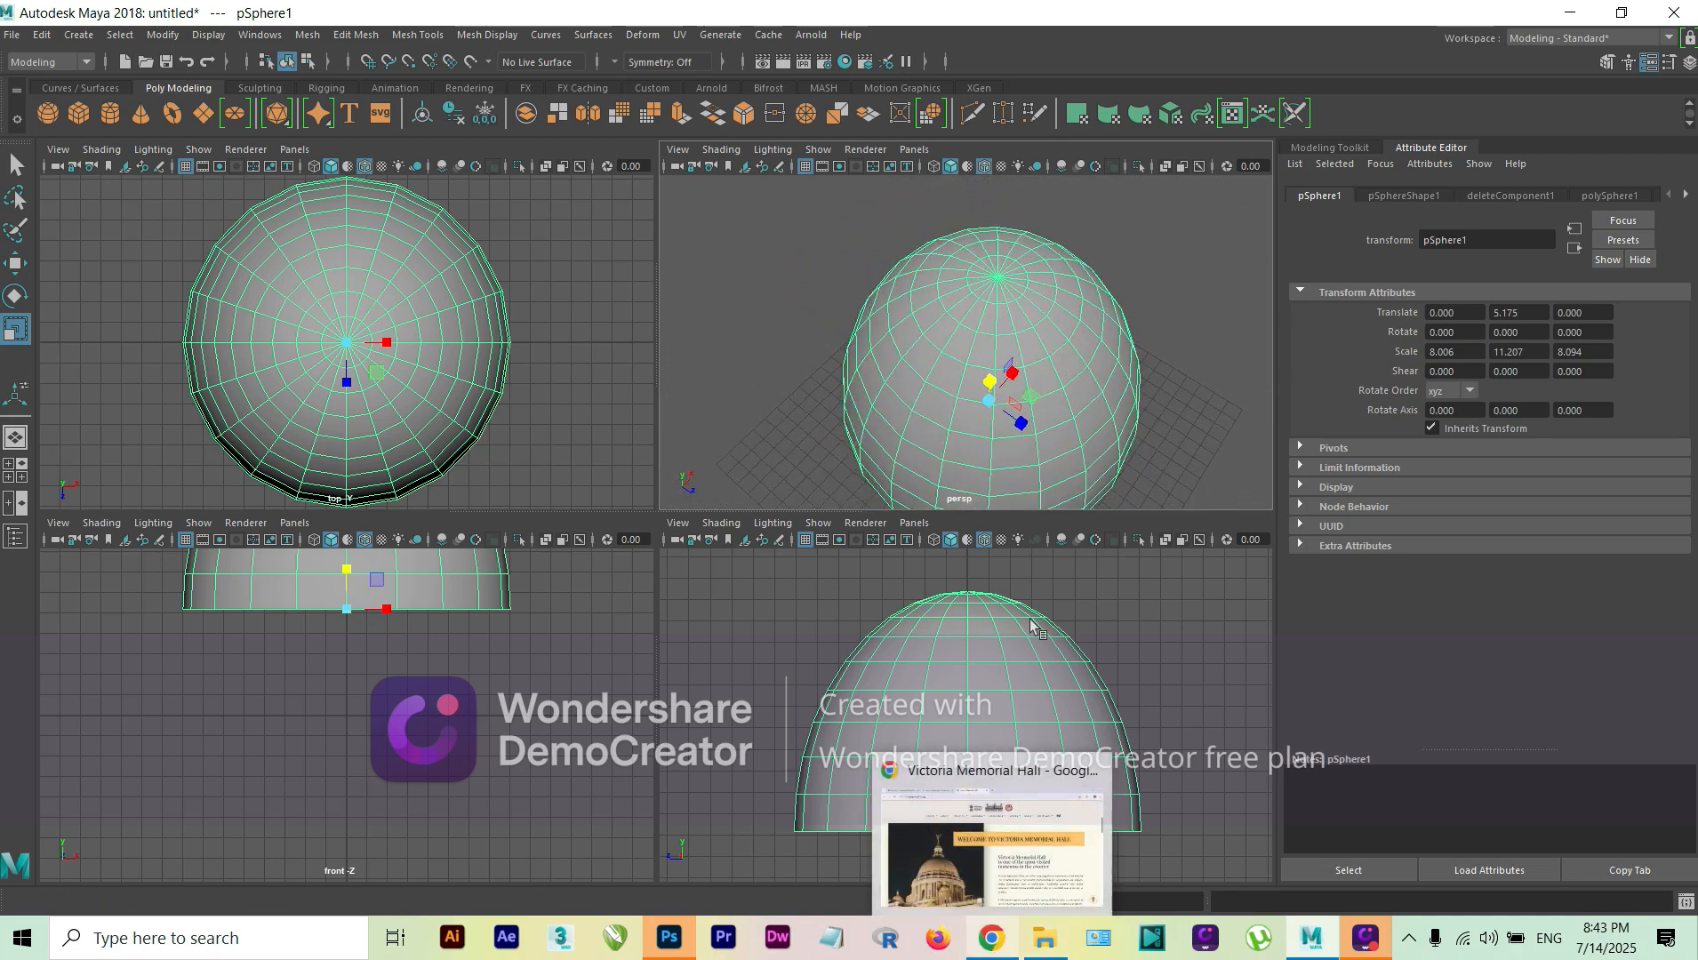
{"action": "left_click_drag", "start_coordinate": [1094, 445], "coordinate": [1028, 409], "text": "alt"}
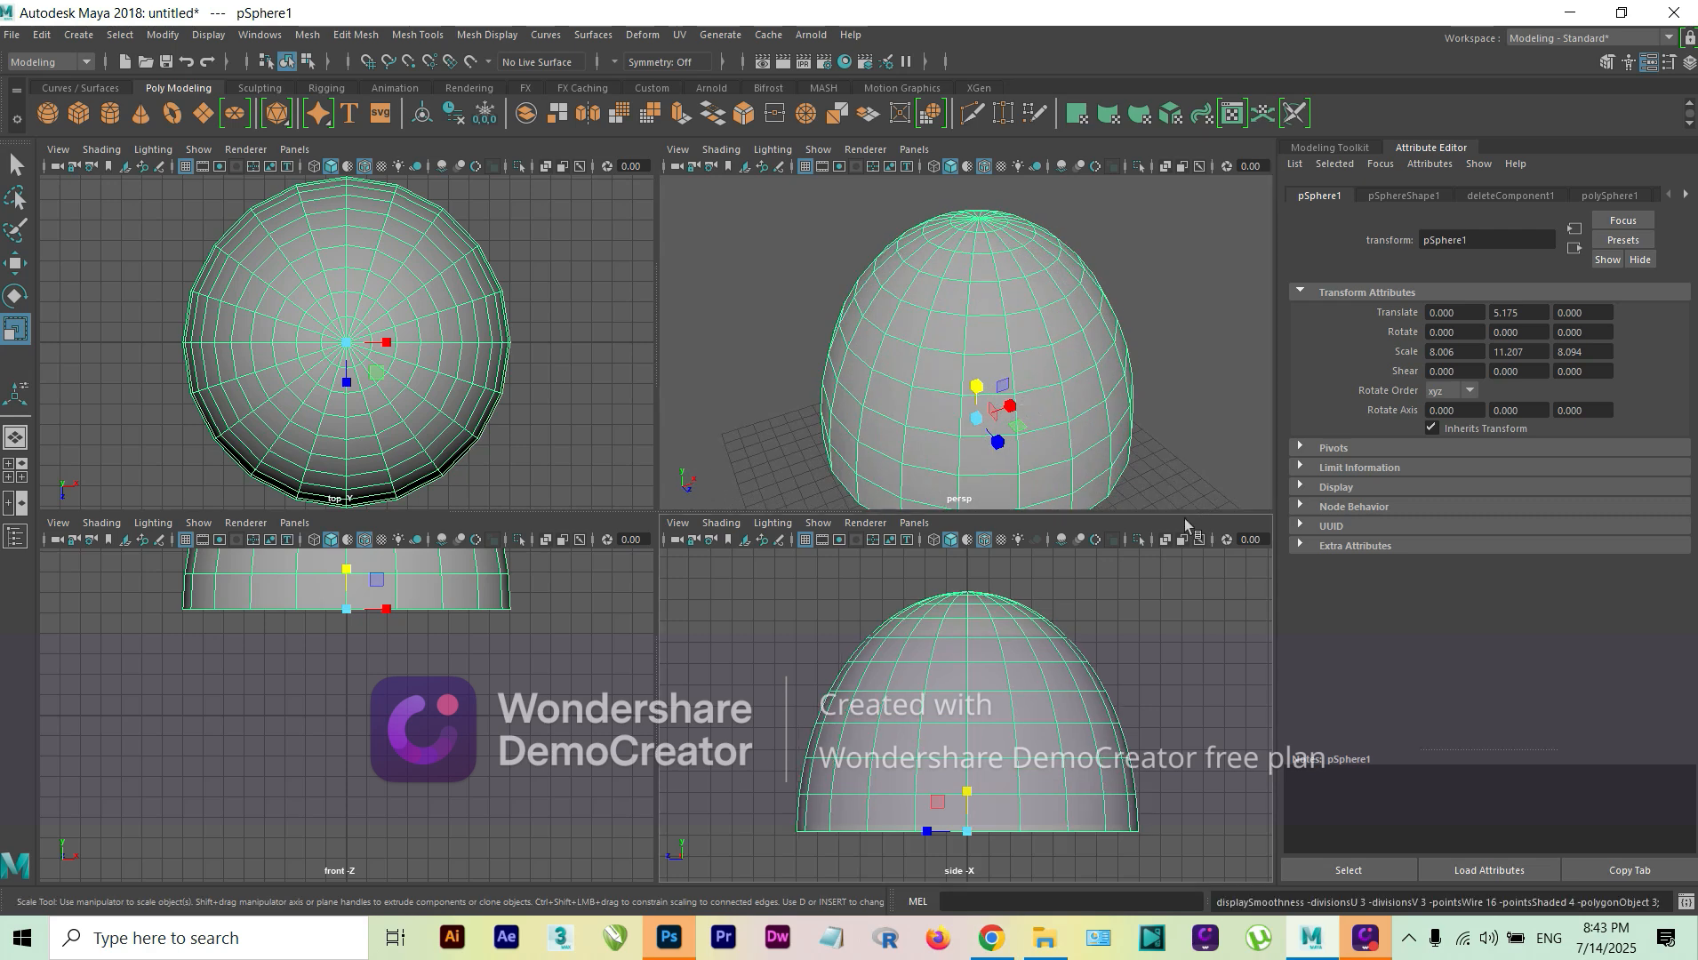
{"action": "left_click", "coordinate": [1220, 452]}
{"action": "left_click_drag", "start_coordinate": [1225, 446], "coordinate": [1060, 416], "text": "alt"}
{"action": "scroll", "coordinate": [1085, 418], "scroll_direction": "down", "scroll_amount": 5}
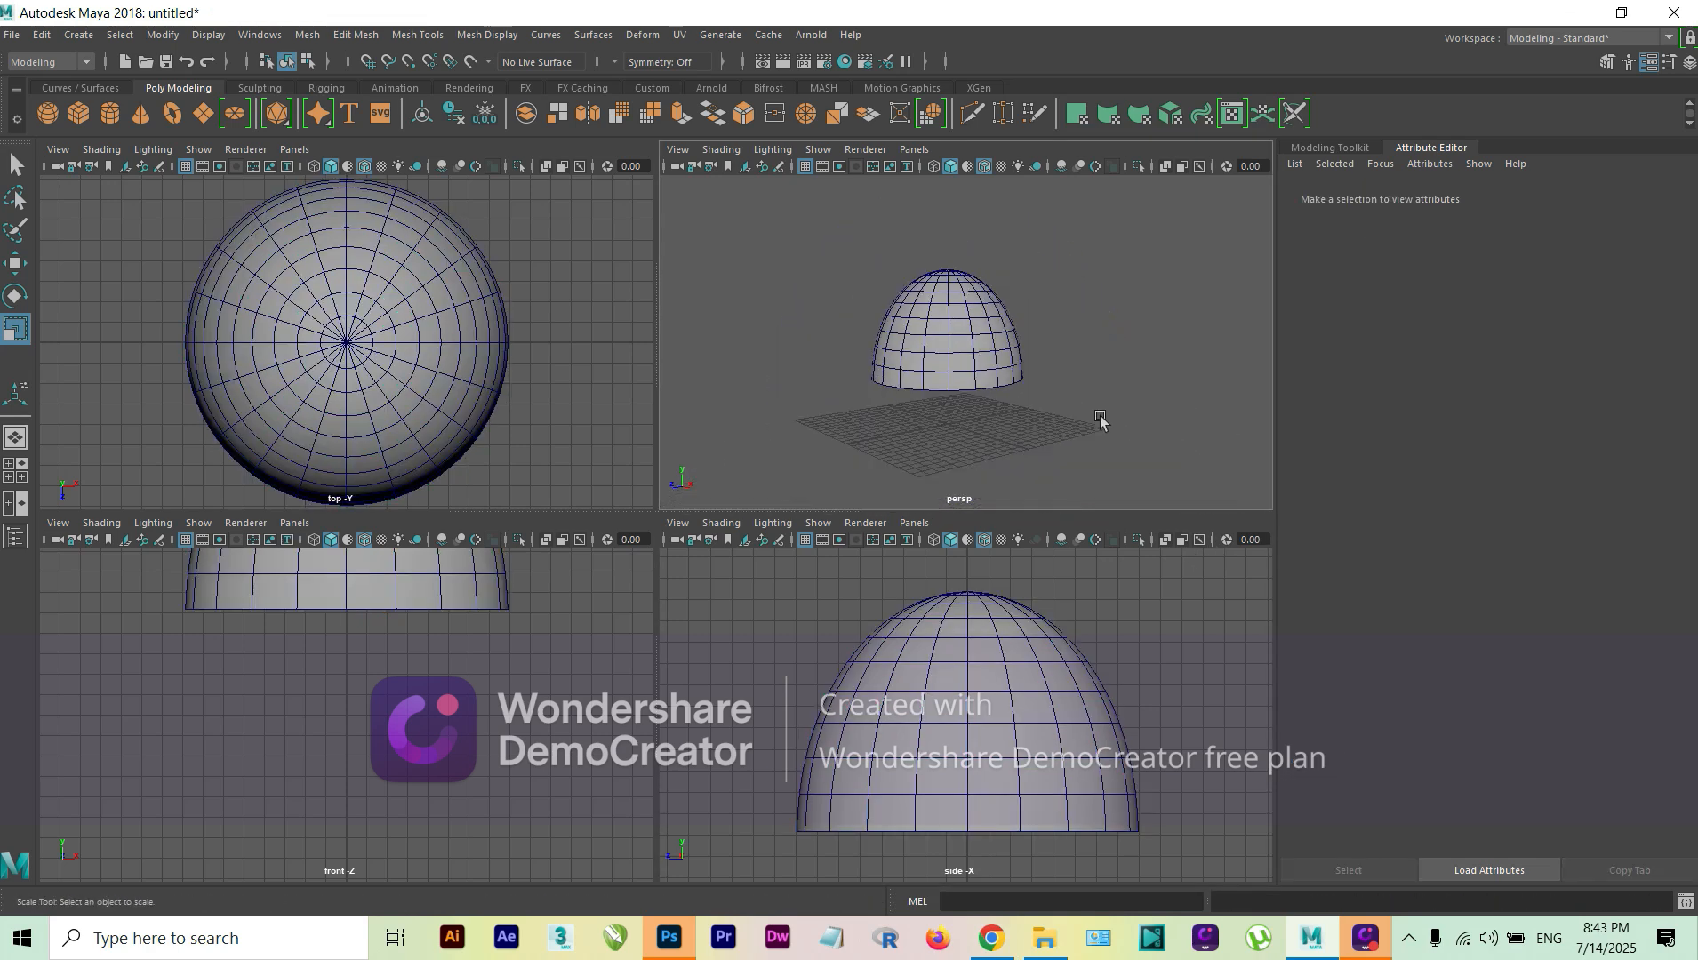
- Raise the dome above the grid to a Translate Y of about 22.53 and deselect it
{"action": "left_click", "coordinate": [982, 351]}
{"action": "key", "text": "w"}
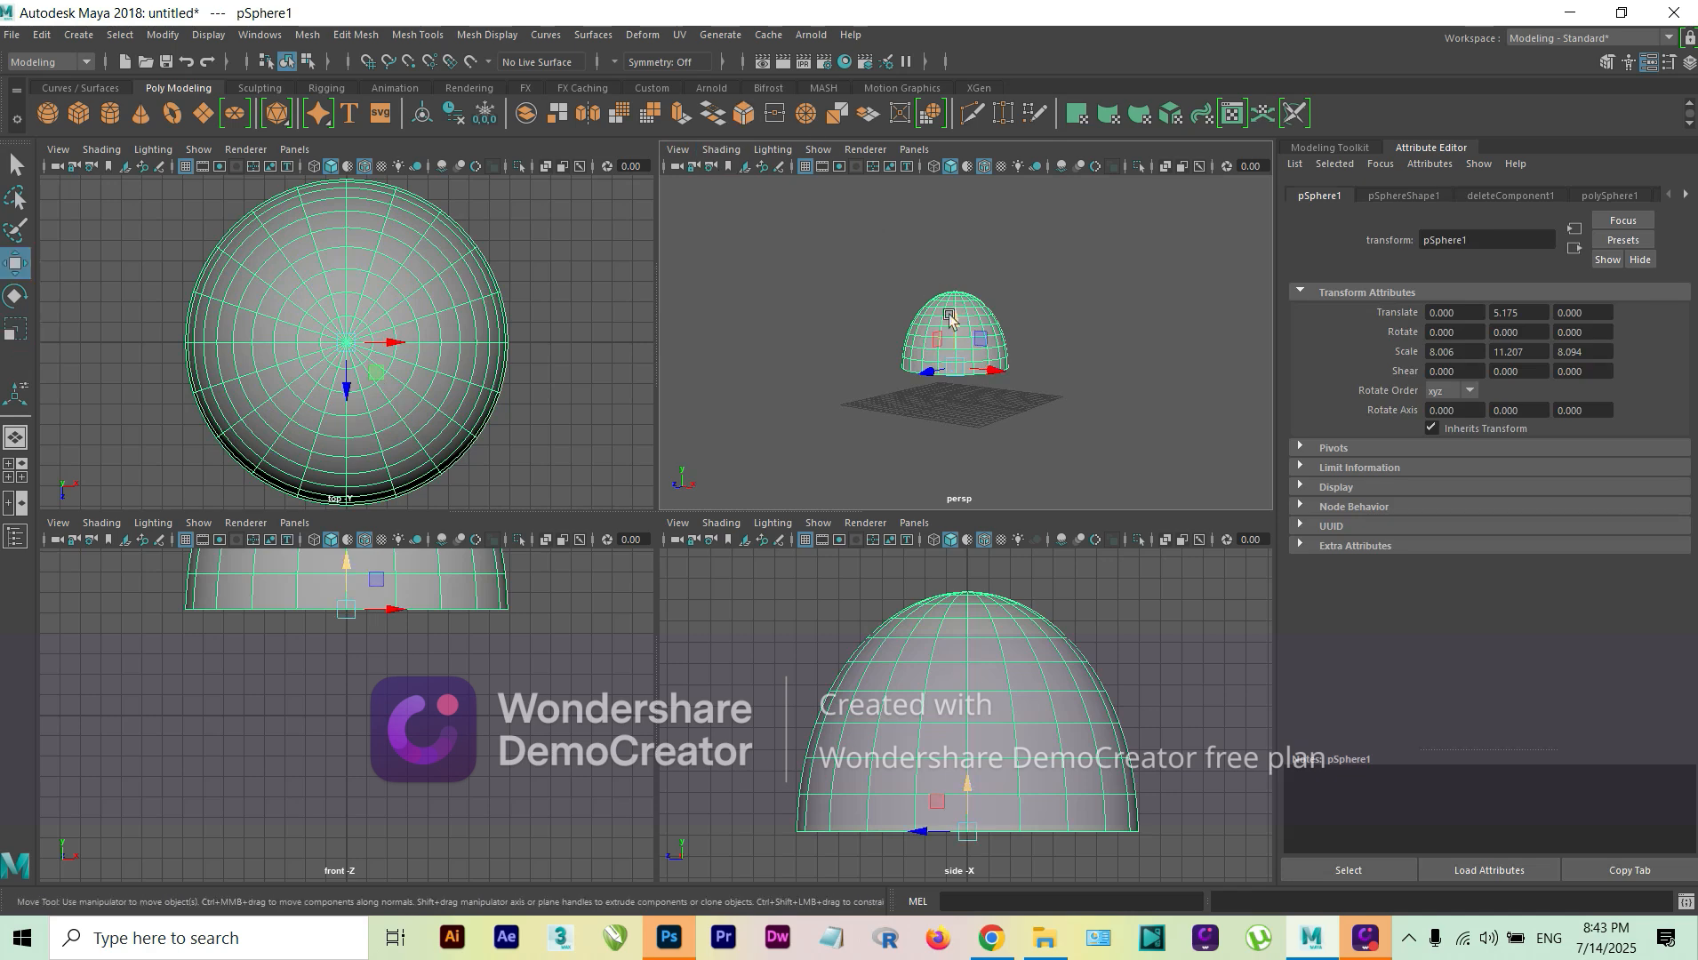
{"action": "left_click_drag", "start_coordinate": [950, 315], "coordinate": [955, 209]}
{"action": "scroll", "coordinate": [935, 320], "scroll_direction": "down", "scroll_amount": 3}
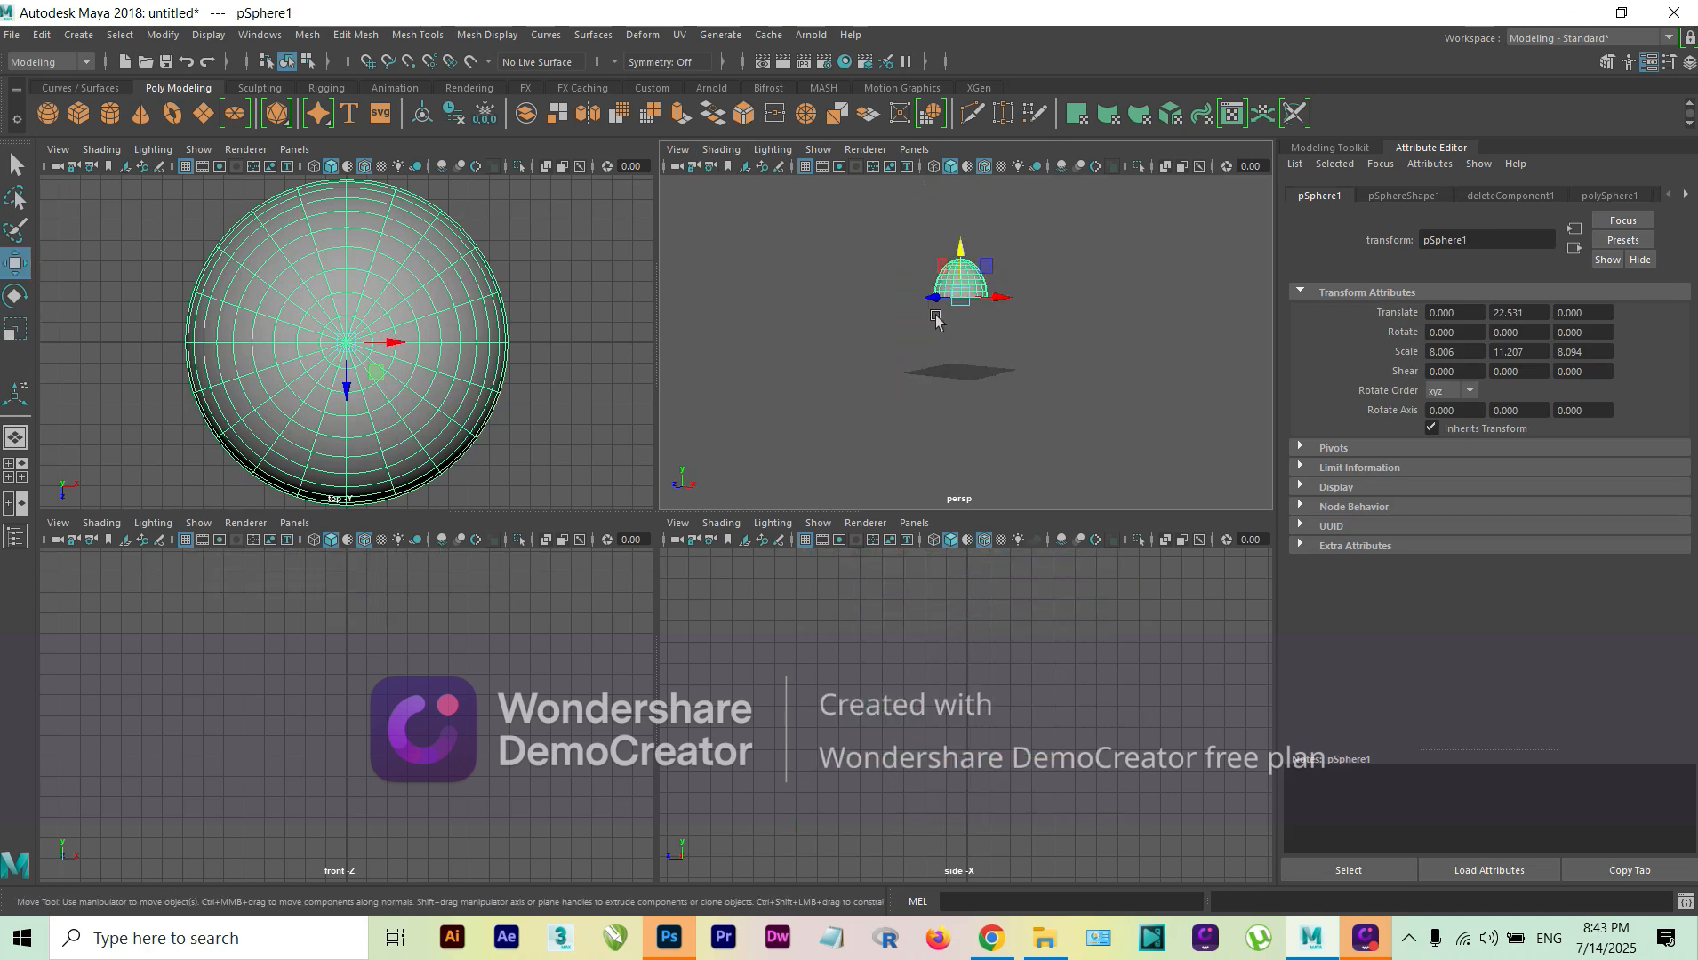
{"action": "left_click_drag", "start_coordinate": [936, 320], "coordinate": [947, 338], "text": "alt"}
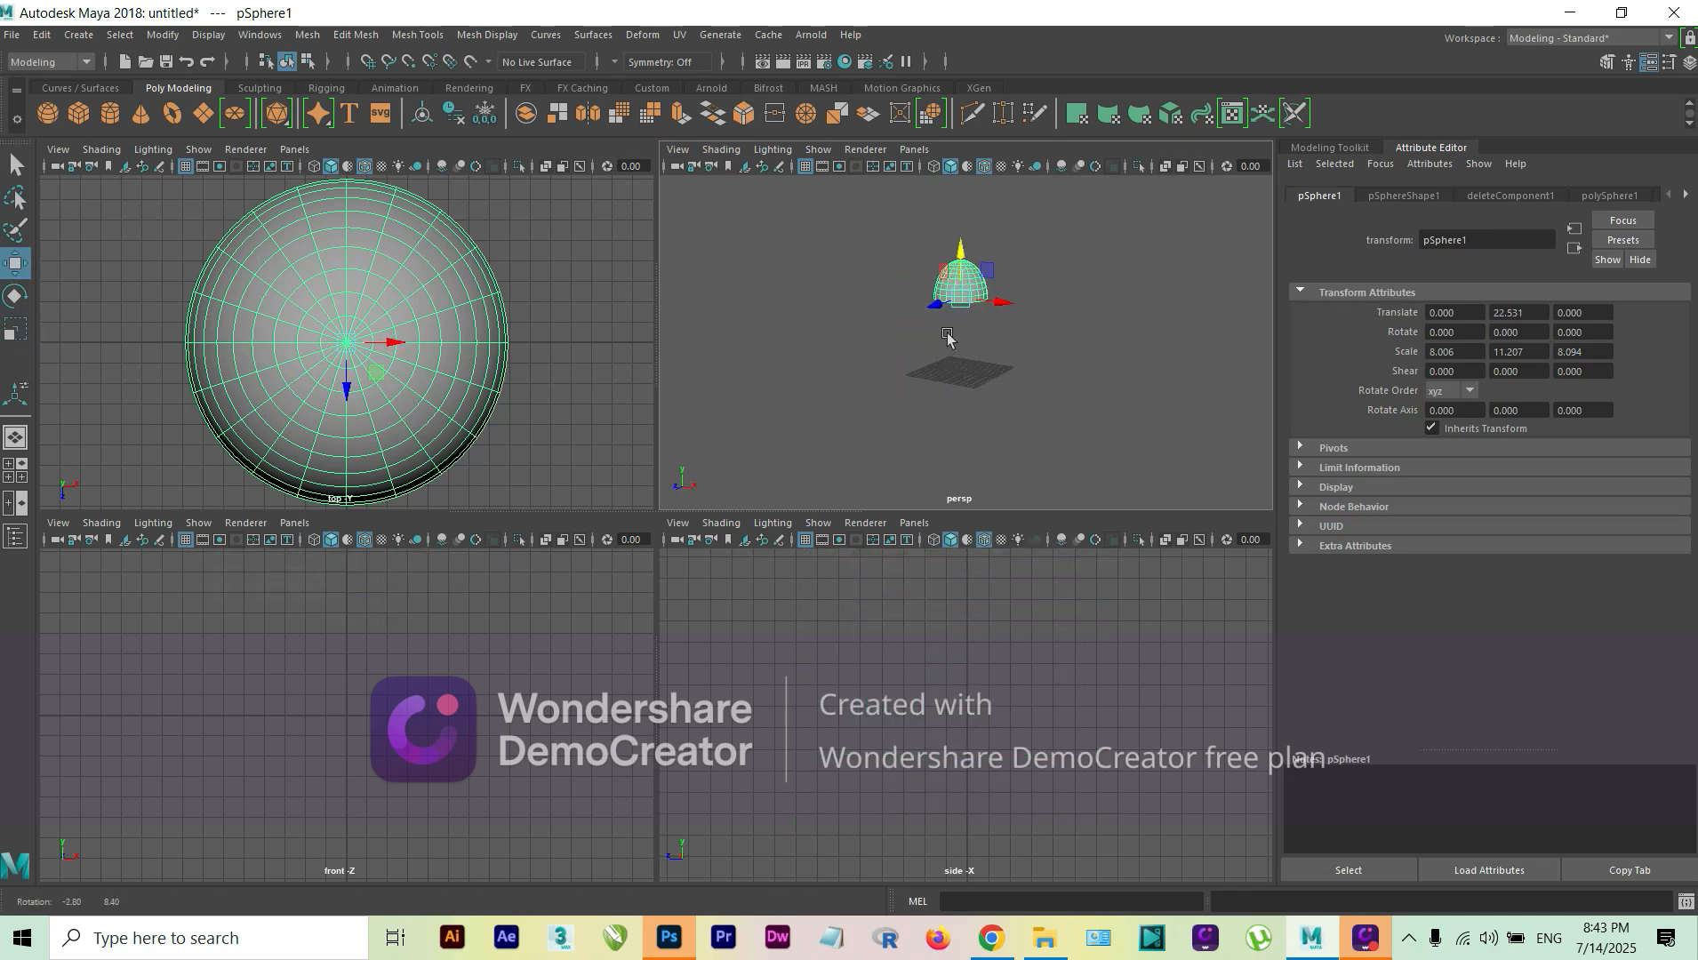
{"action": "left_click", "coordinate": [947, 338]}
{"action": "mouse_move", "coordinate": [1045, 315]}
{"action": "left_mouse_down", "text": "alt"}
{"action": "mouse_move", "coordinate": [1061, 345]}
{"action": "mouse_move", "coordinate": [1048, 320]}
{"action": "left_mouse_up", "text": "alt"}
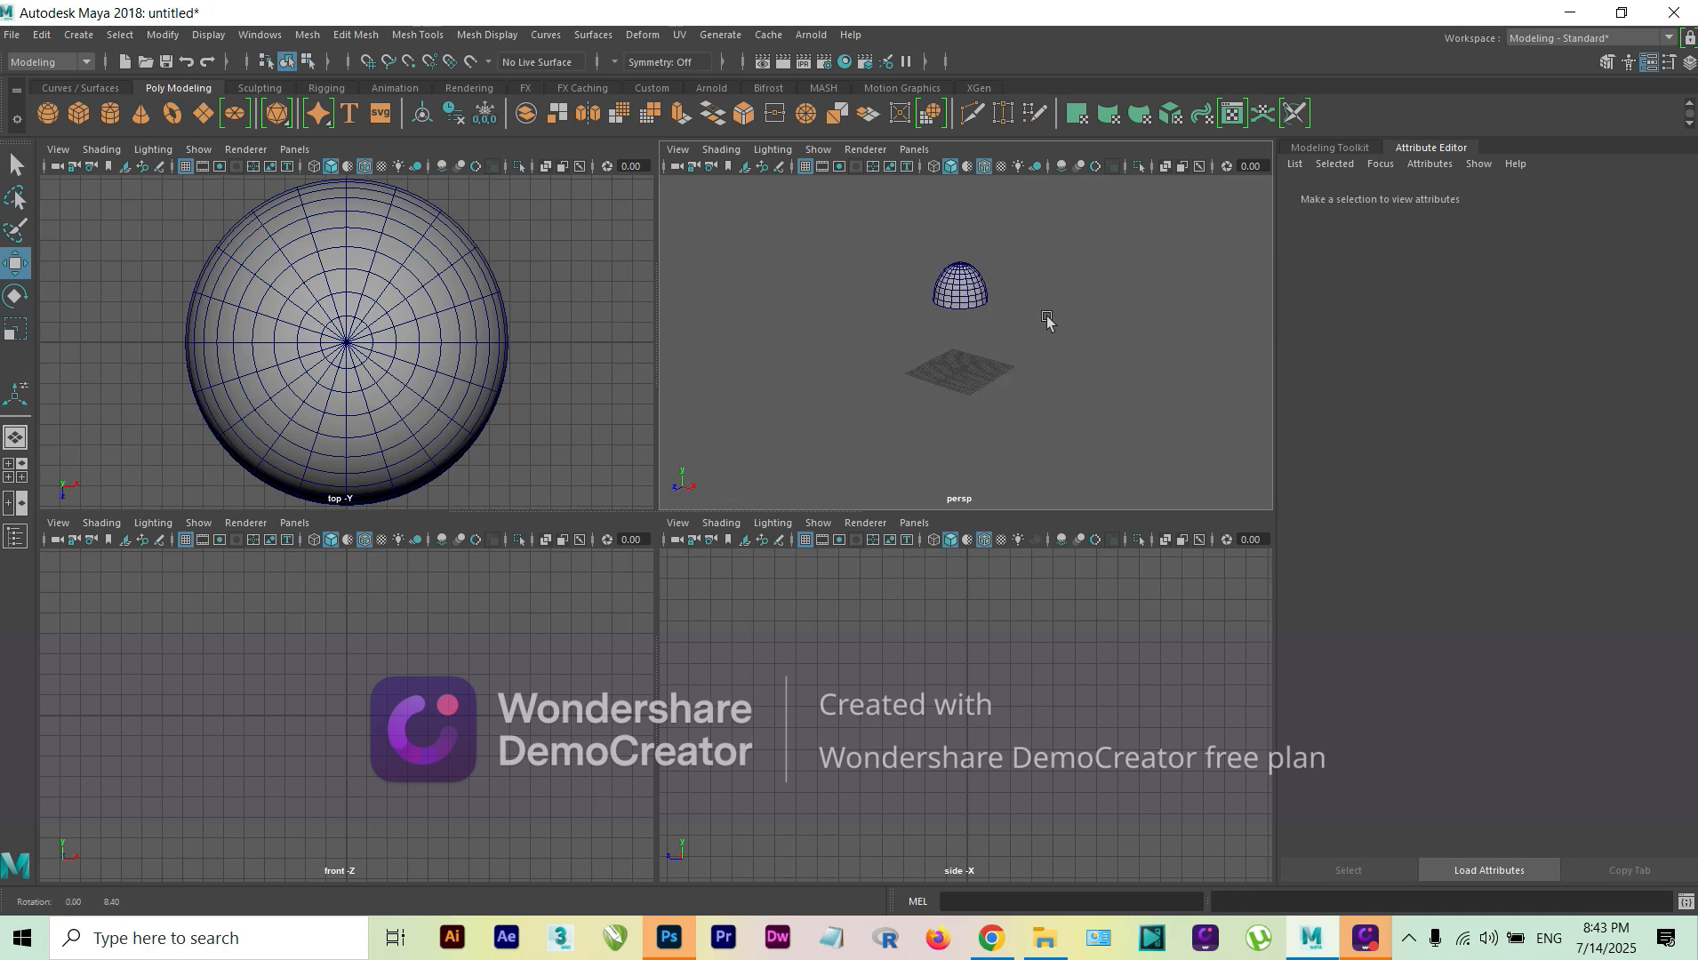
- Open the scene vic.ma from the victoria nad other works folder without saving the current scene, and dismiss the mental ray notice
{"action": "left_click", "coordinate": [11, 34]}
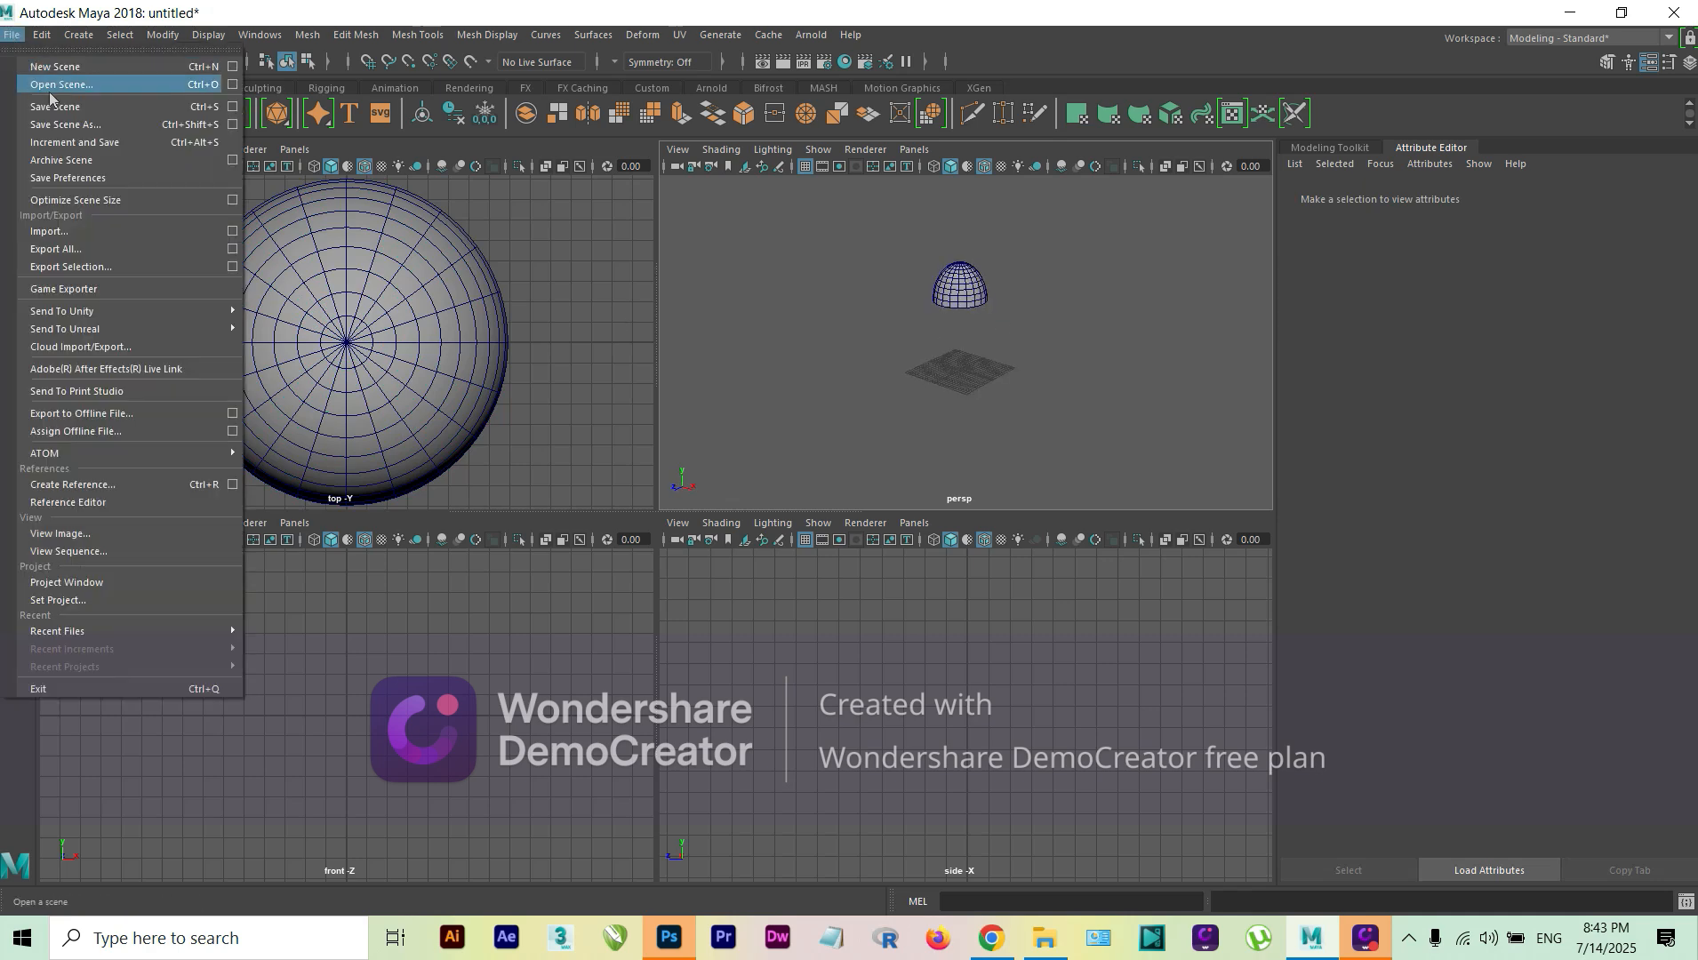
{"action": "left_click", "coordinate": [50, 88]}
{"action": "left_click", "coordinate": [206, 302]}
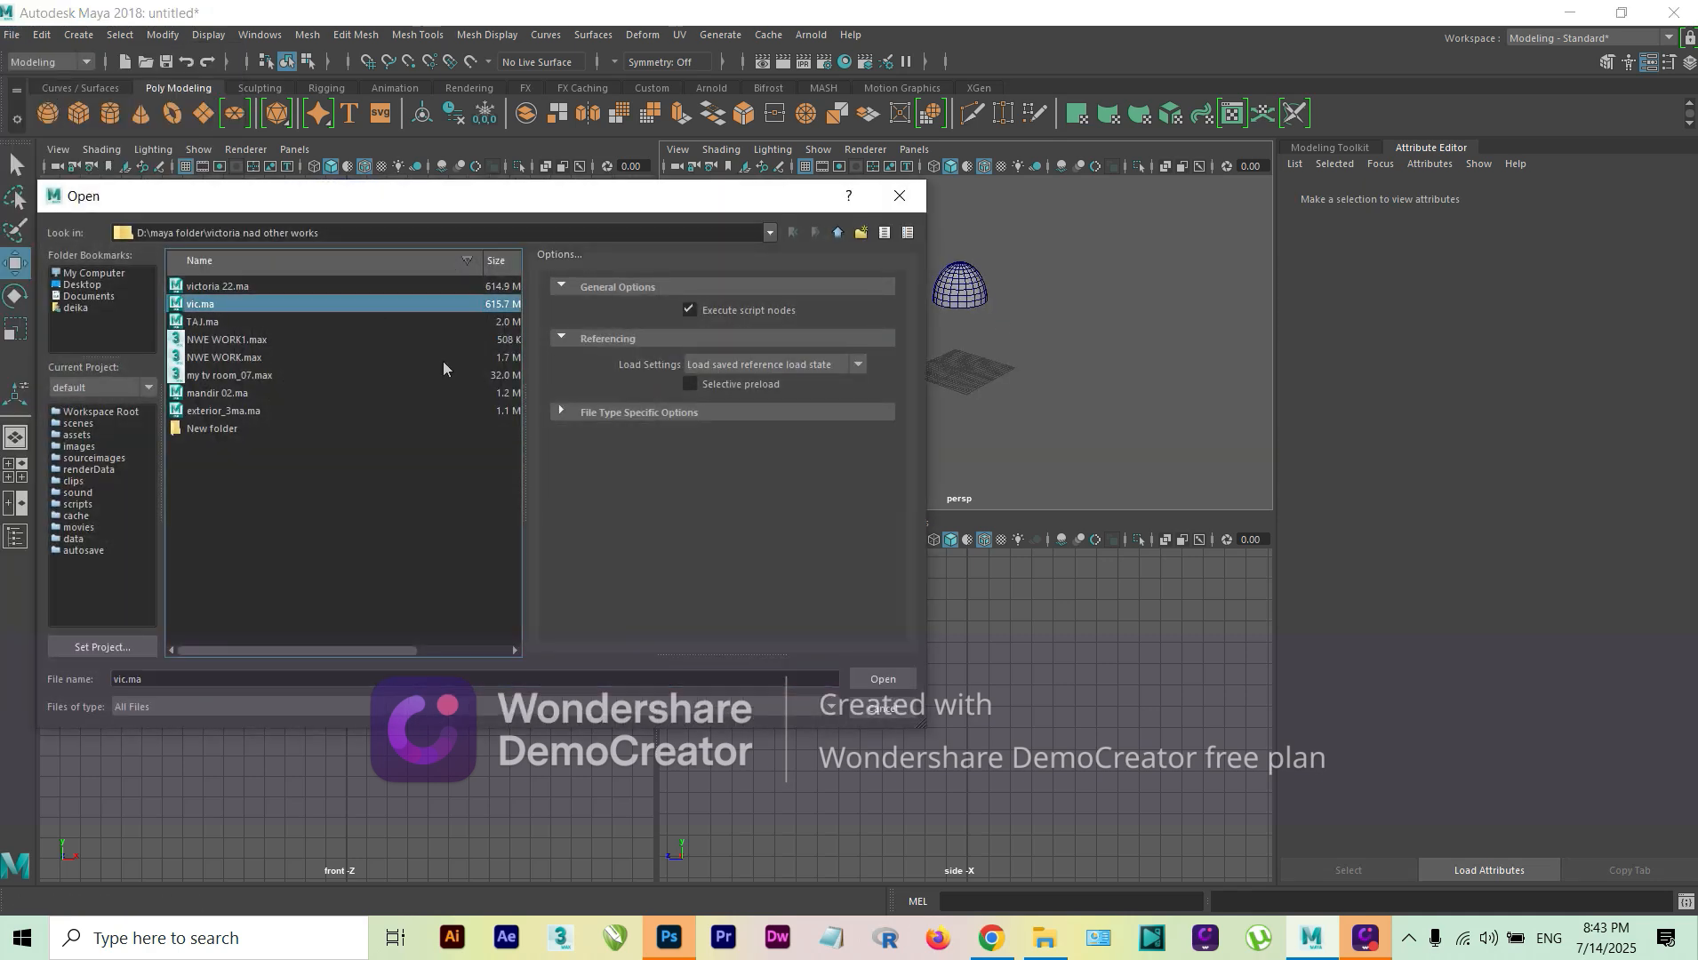
{"action": "left_click", "coordinate": [883, 679]}
{"action": "left_click", "coordinate": [870, 476]}
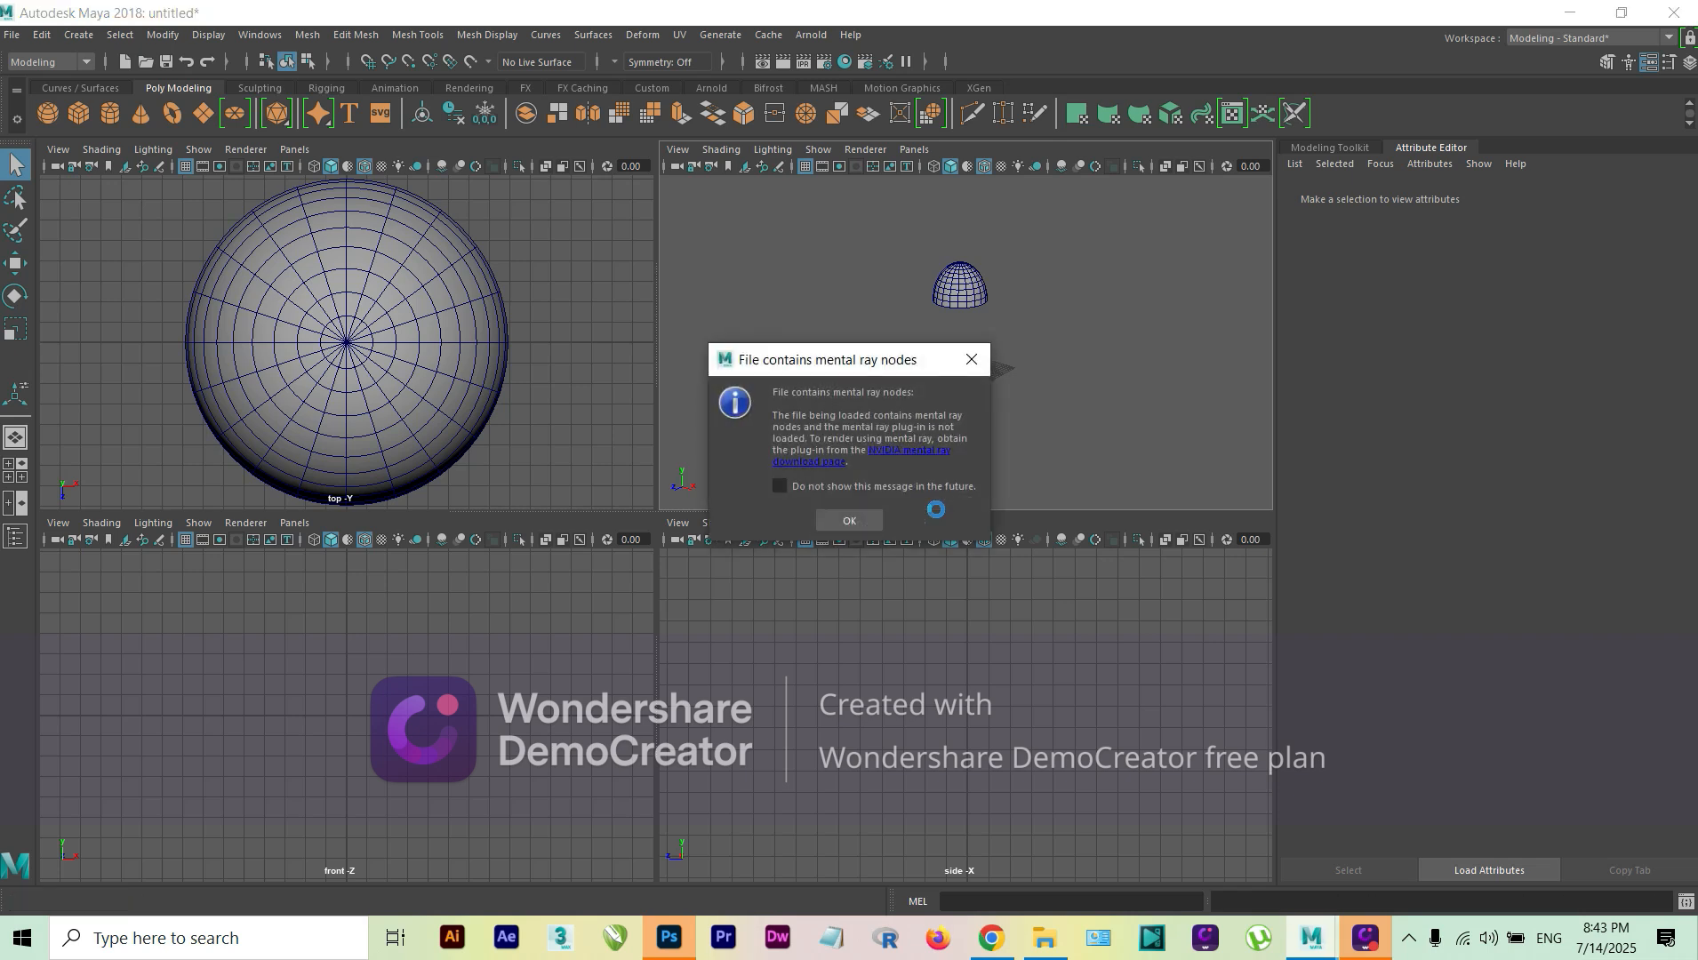
{"action": "left_click", "coordinate": [861, 528]}
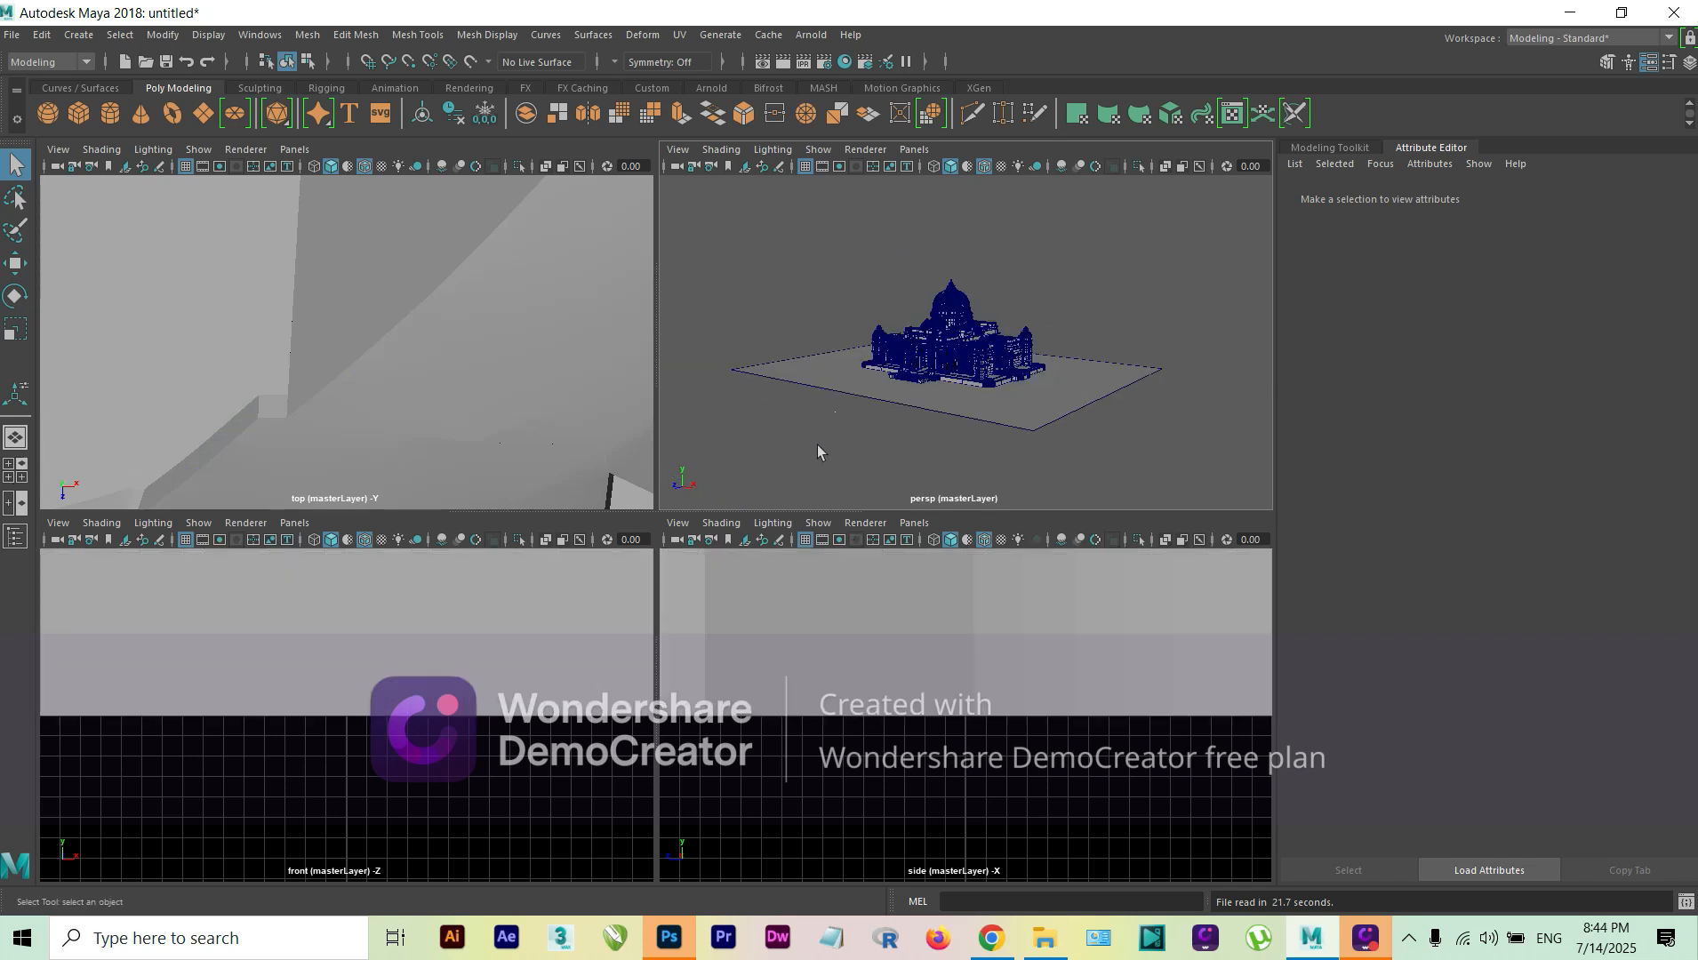
- Examine the Victoria building model in a maximized perspective view, checking its main dome, corner turrets and facades from several angles
{"action": "key", "text": "space"}
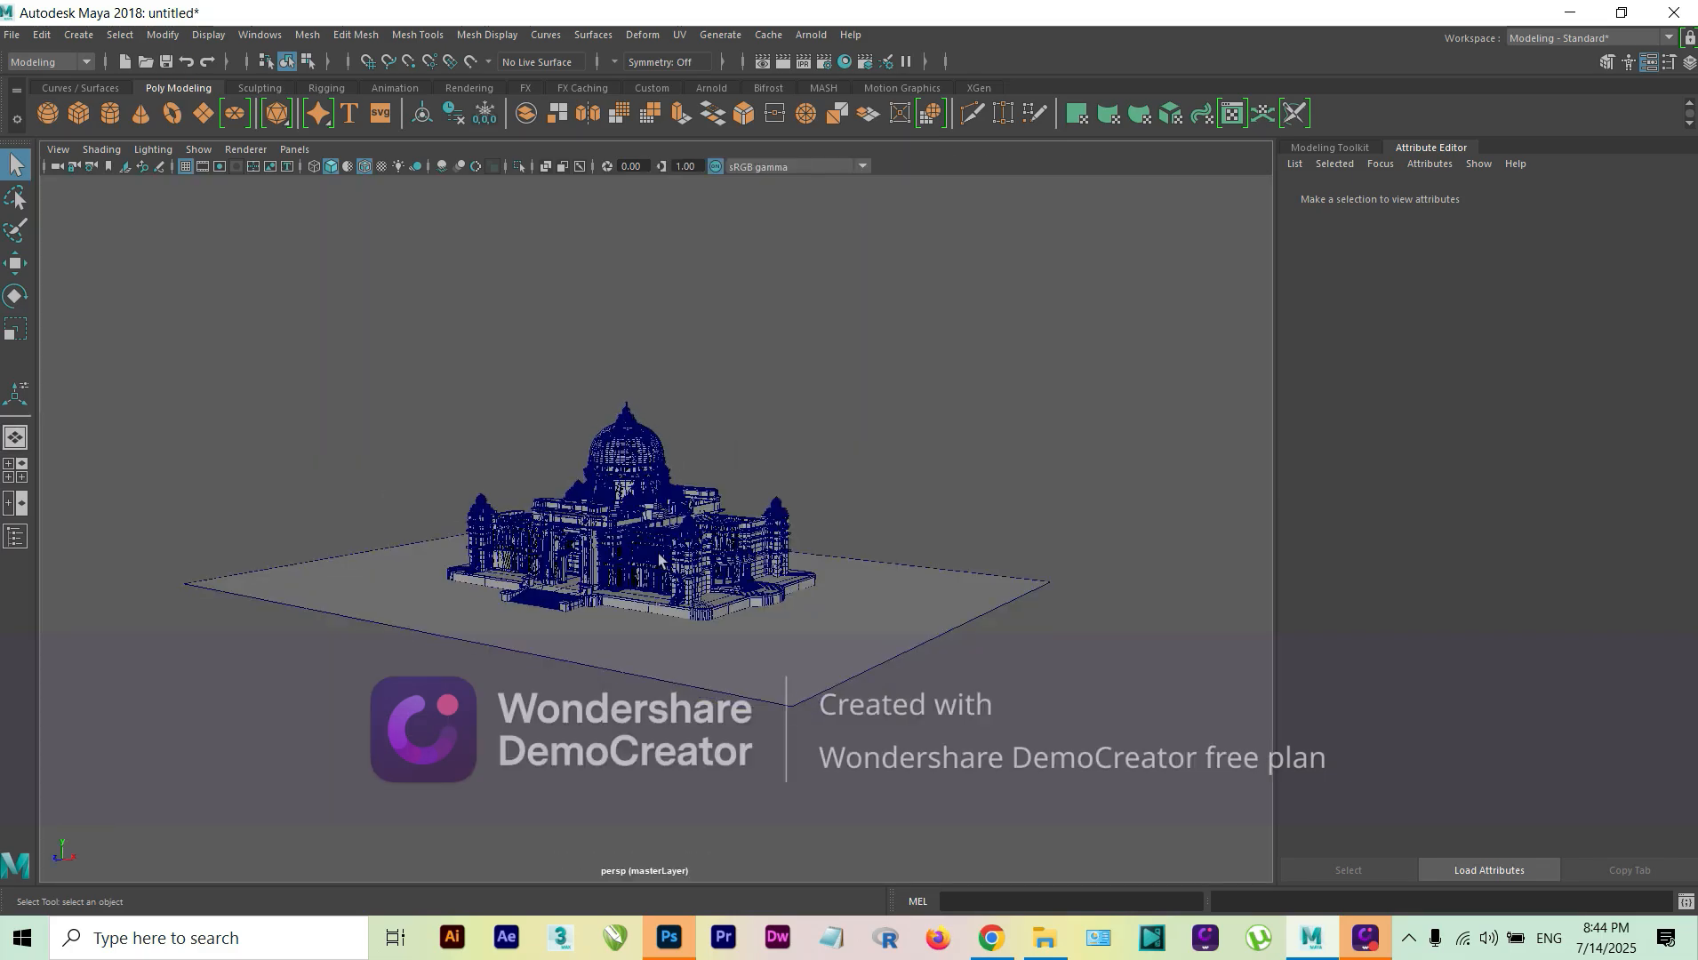
{"action": "scroll", "coordinate": [658, 555], "scroll_direction": "up", "scroll_amount": 3}
{"action": "scroll", "coordinate": [635, 553], "scroll_direction": "up", "scroll_amount": 3}
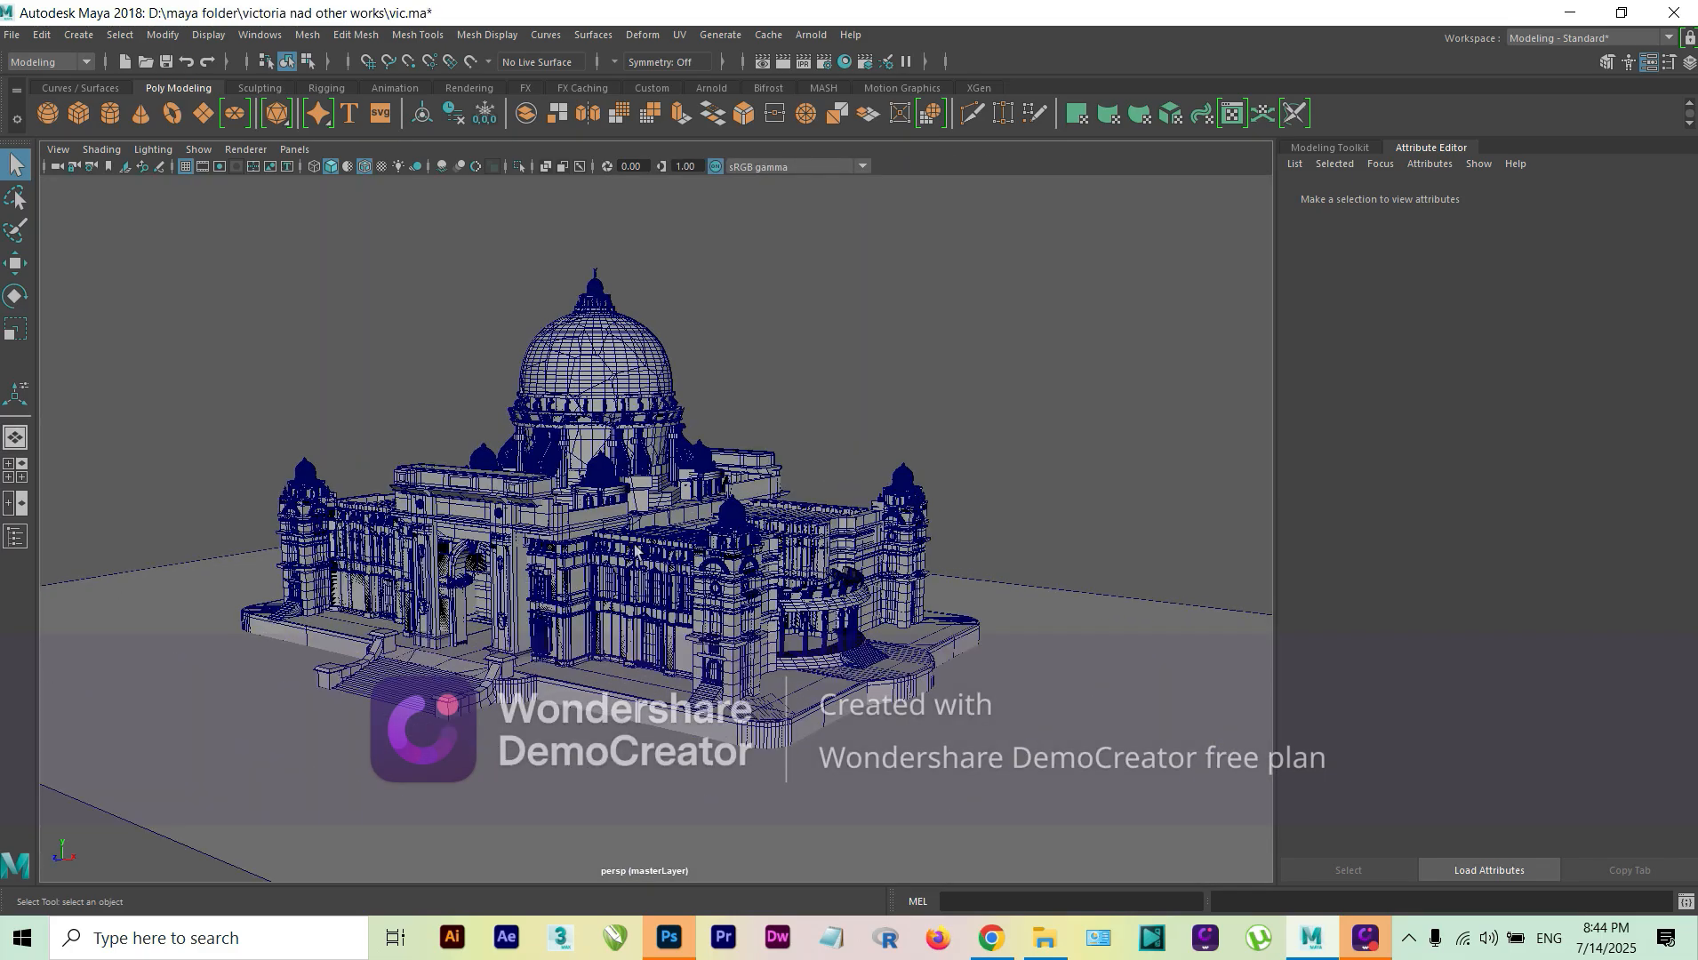
{"action": "scroll", "coordinate": [635, 551], "scroll_direction": "up", "scroll_amount": 3}
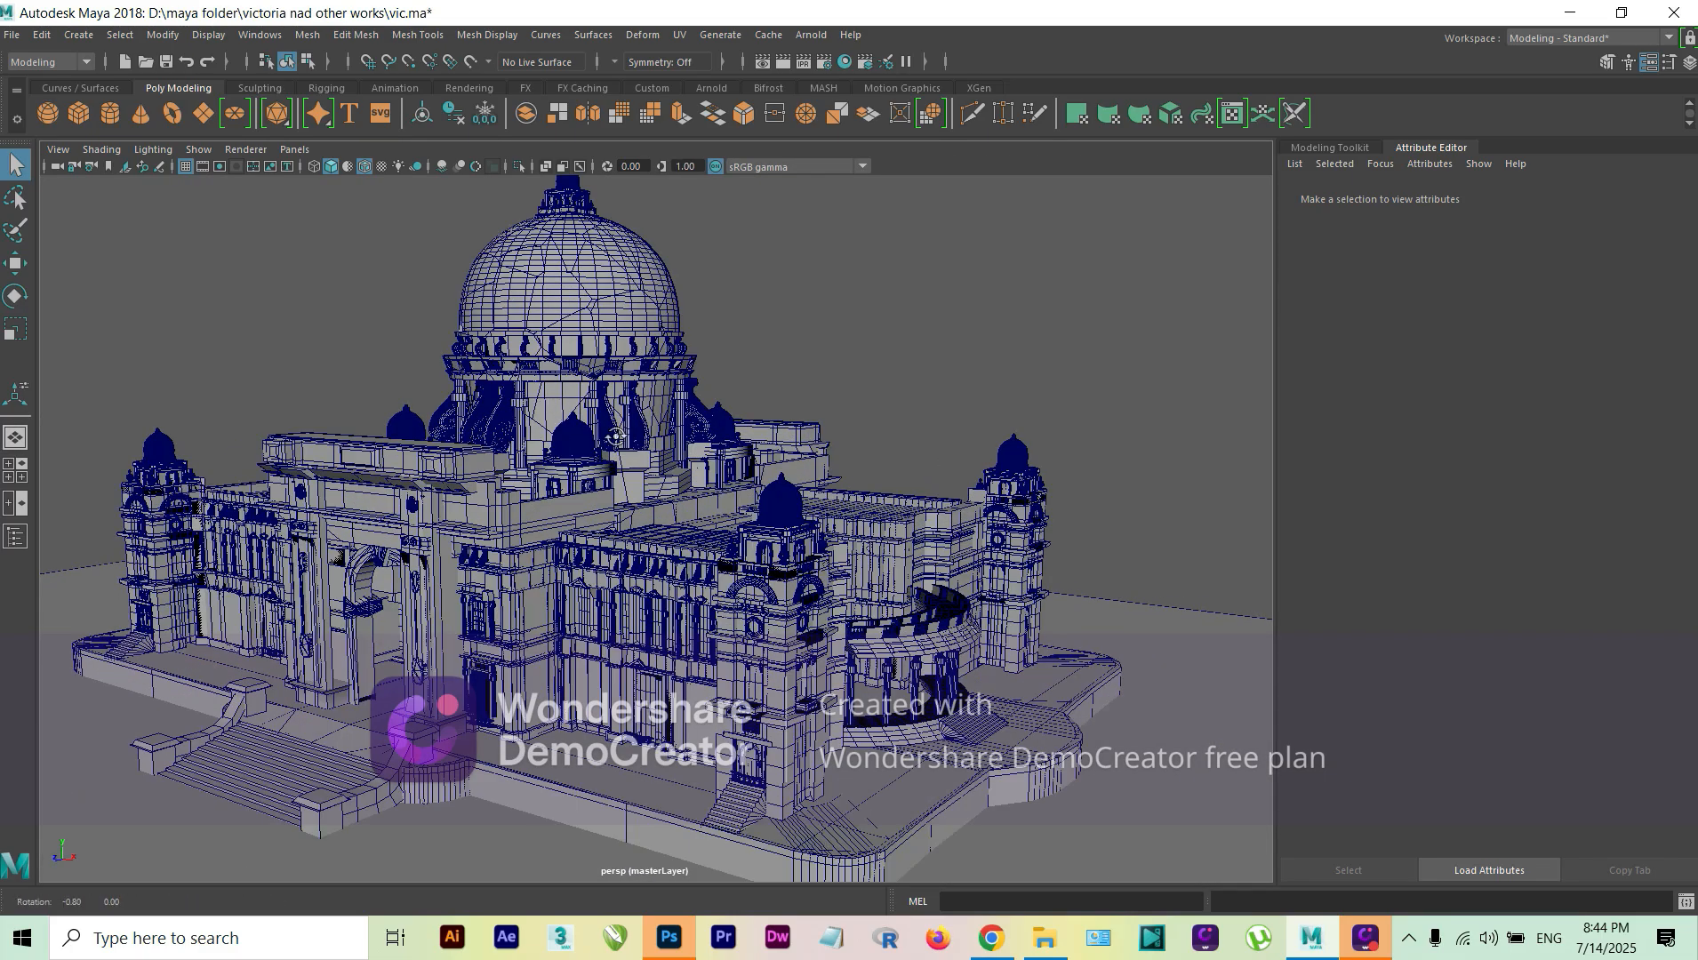
{"action": "left_click_drag", "start_coordinate": [615, 437], "coordinate": [716, 436], "text": "alt"}
{"action": "middle_click_drag", "start_coordinate": [741, 552], "coordinate": [648, 479], "text": "alt"}
{"action": "scroll", "coordinate": [630, 490], "scroll_direction": "down", "scroll_amount": 5}
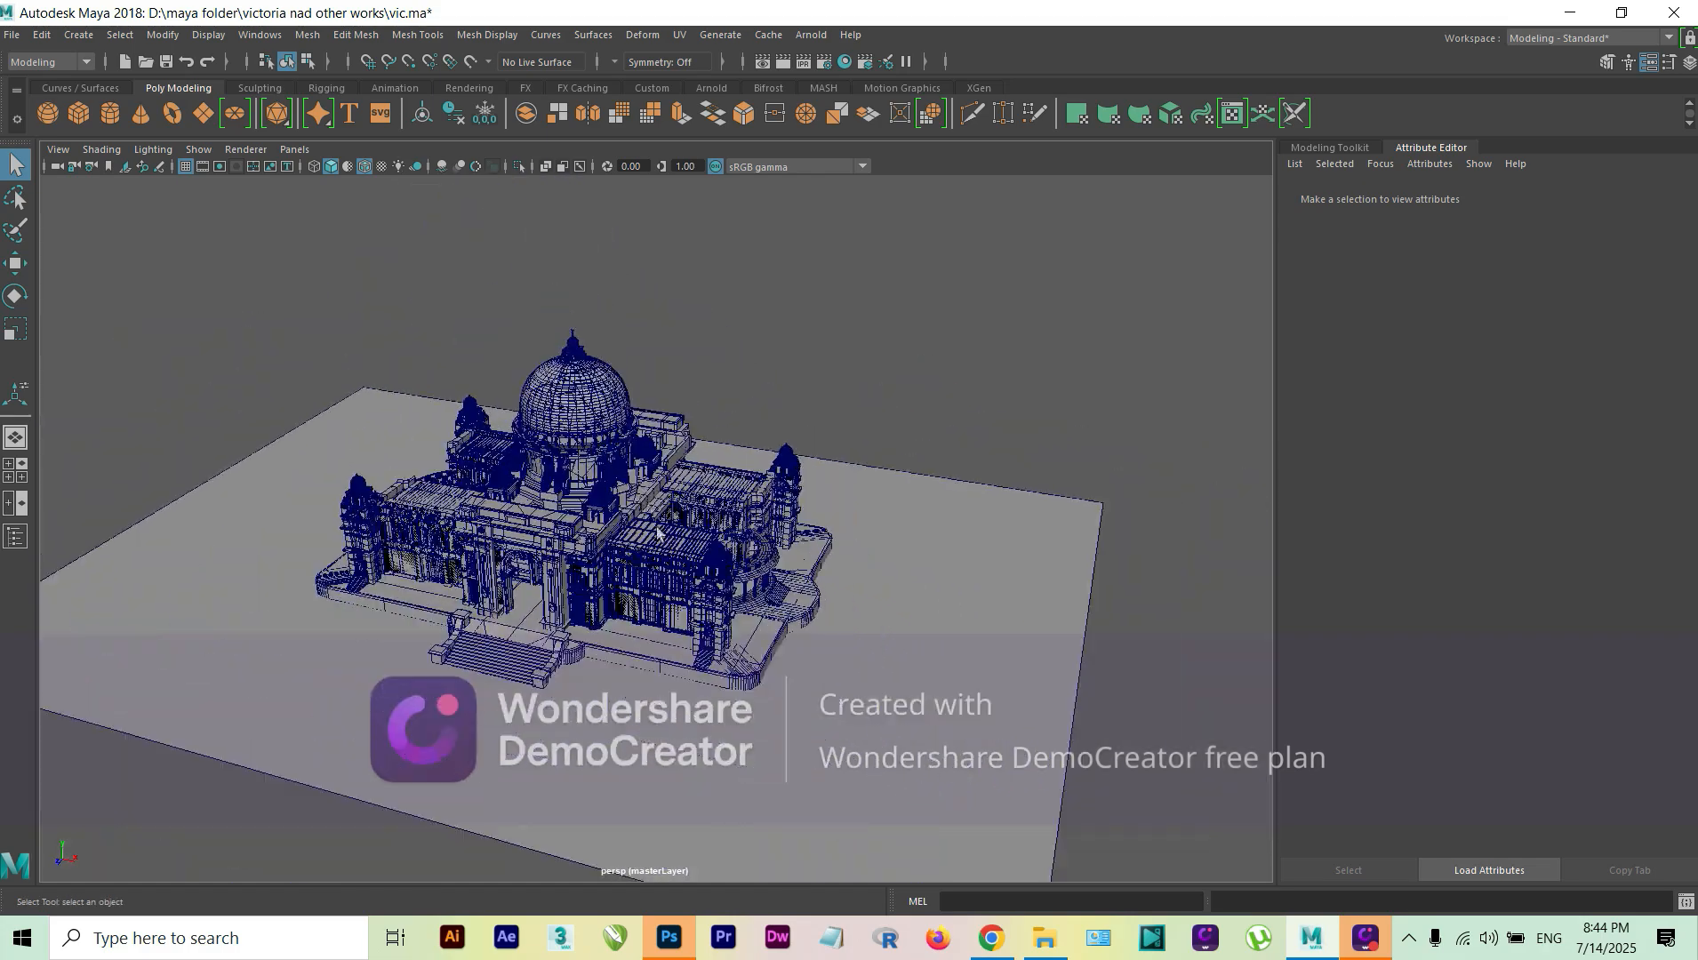
{"action": "mouse_move", "coordinate": [658, 532]}
{"action": "left_mouse_down", "text": "alt"}
{"action": "mouse_move", "coordinate": [682, 500]}
{"action": "mouse_move", "coordinate": [682, 529]}
{"action": "mouse_move", "coordinate": [768, 572]}
{"action": "mouse_move", "coordinate": [688, 525]}
{"action": "mouse_move", "coordinate": [716, 490]}
{"action": "mouse_move", "coordinate": [652, 497]}
{"action": "mouse_move", "coordinate": [685, 529]}
{"action": "left_mouse_up", "text": "alt"}
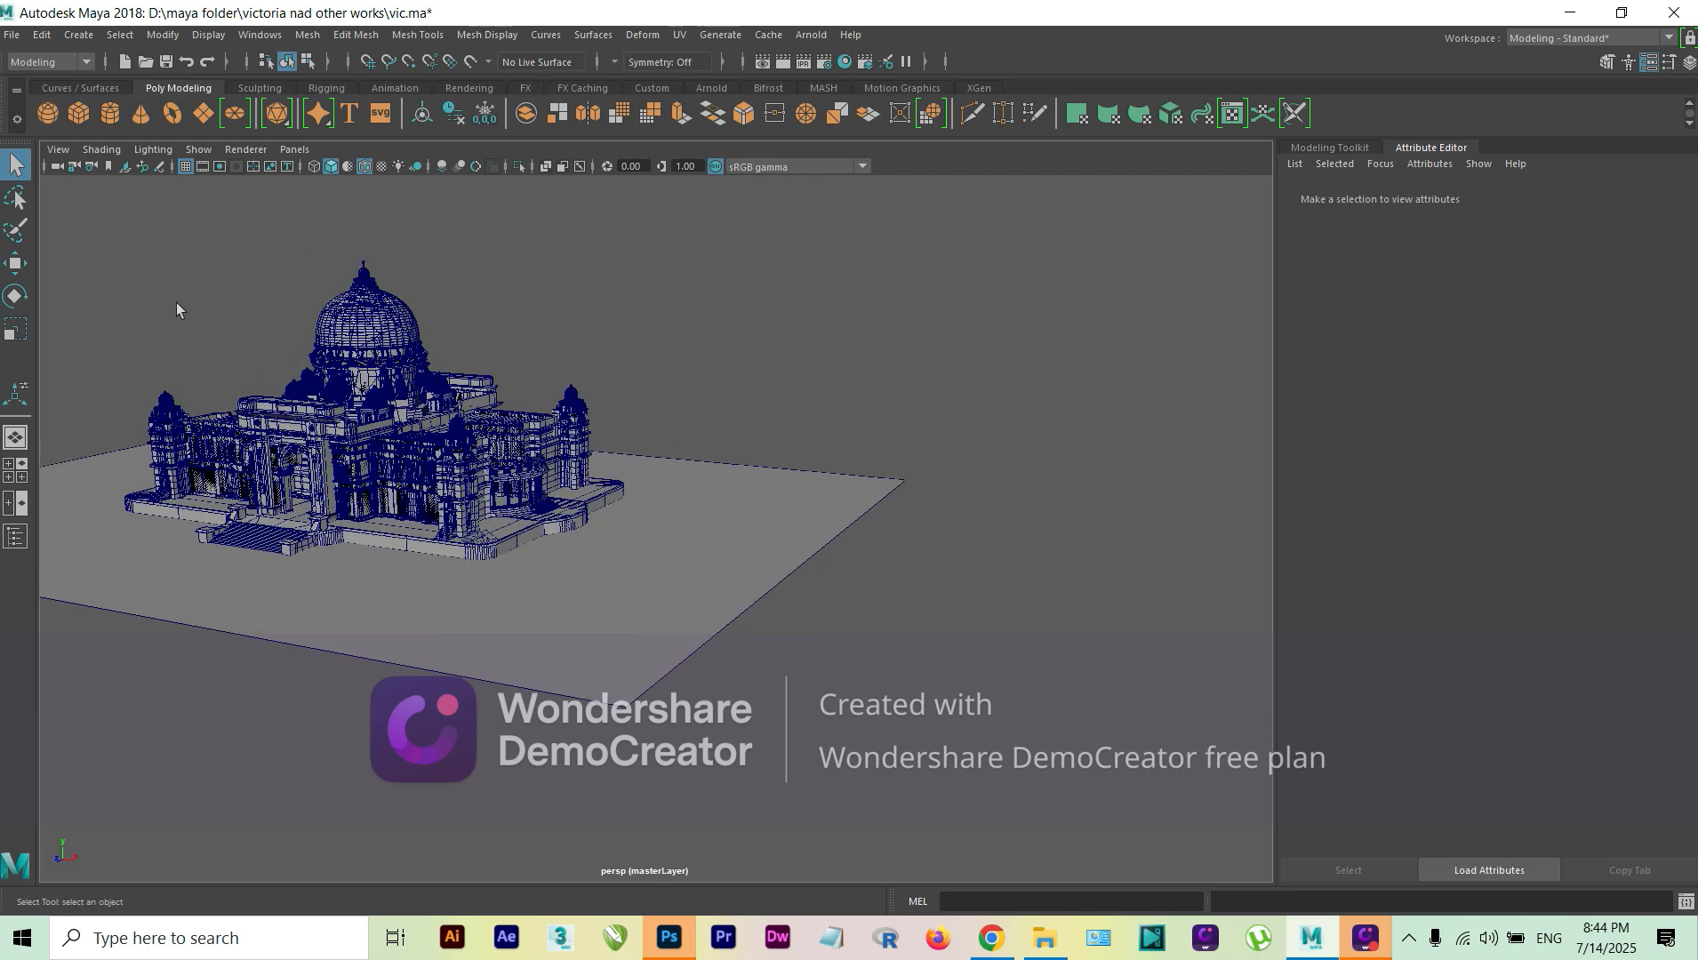
- Create a polygon sphere beside the Victoria building, just off the ground plane, and scale it up uniformly to a size comparable to the building
{"action": "key", "text": "g"}
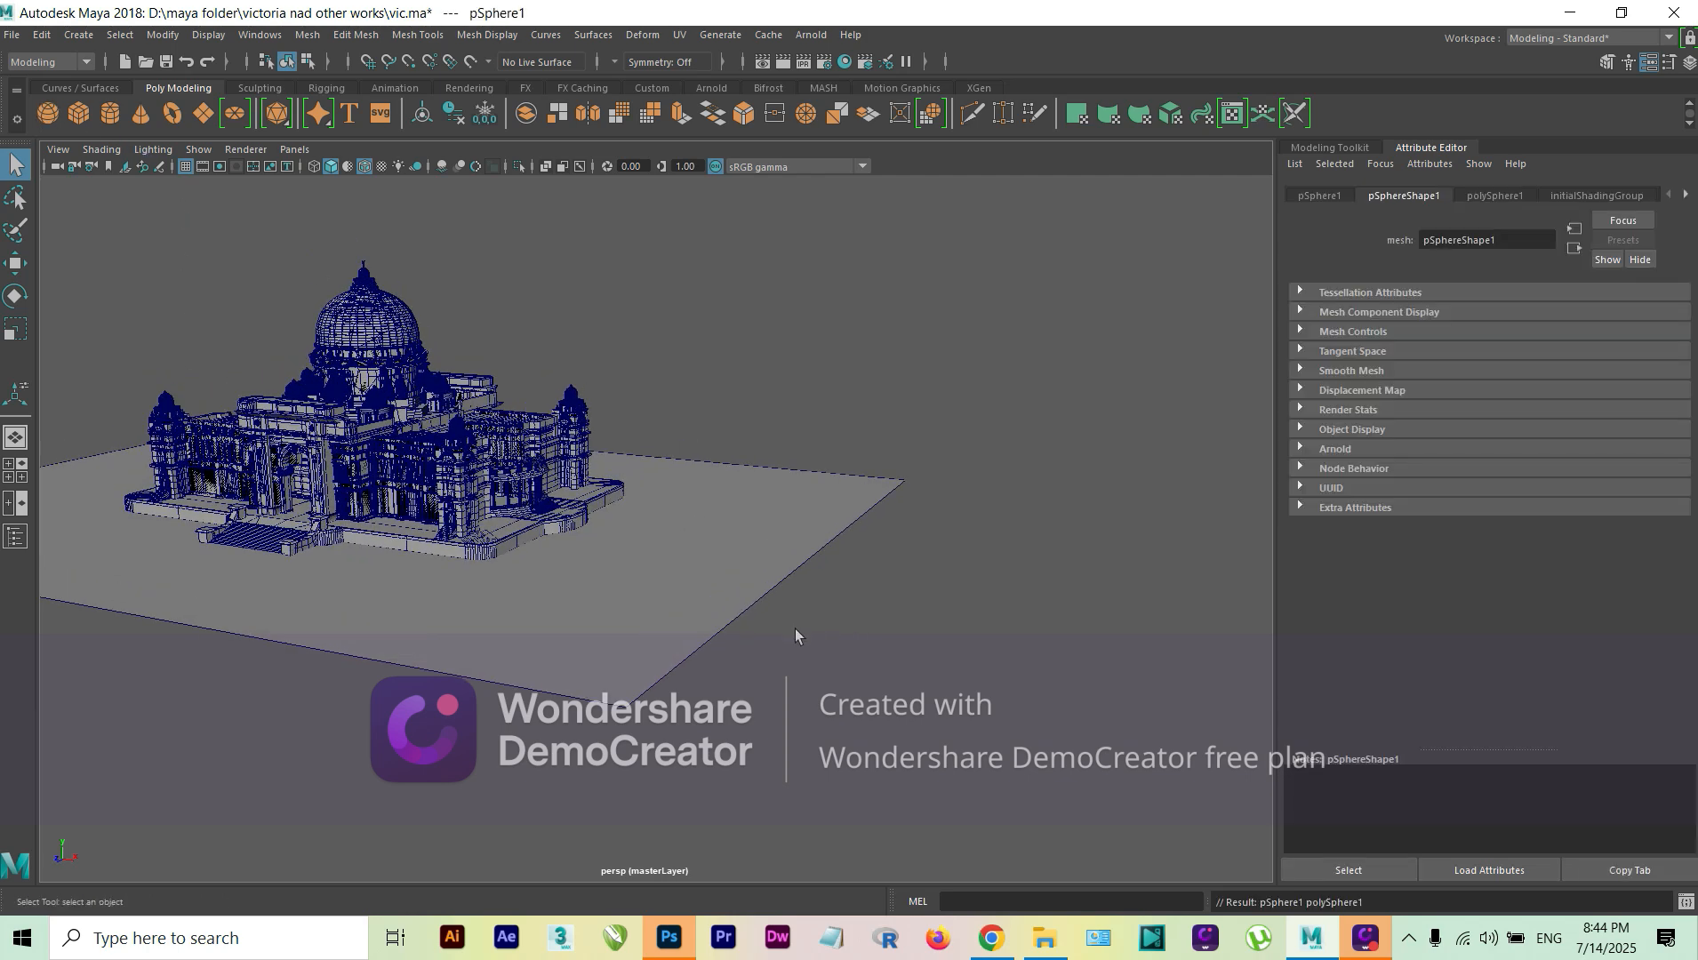
{"action": "key", "text": "w"}
{"action": "left_click_drag", "start_coordinate": [398, 513], "coordinate": [601, 565]}
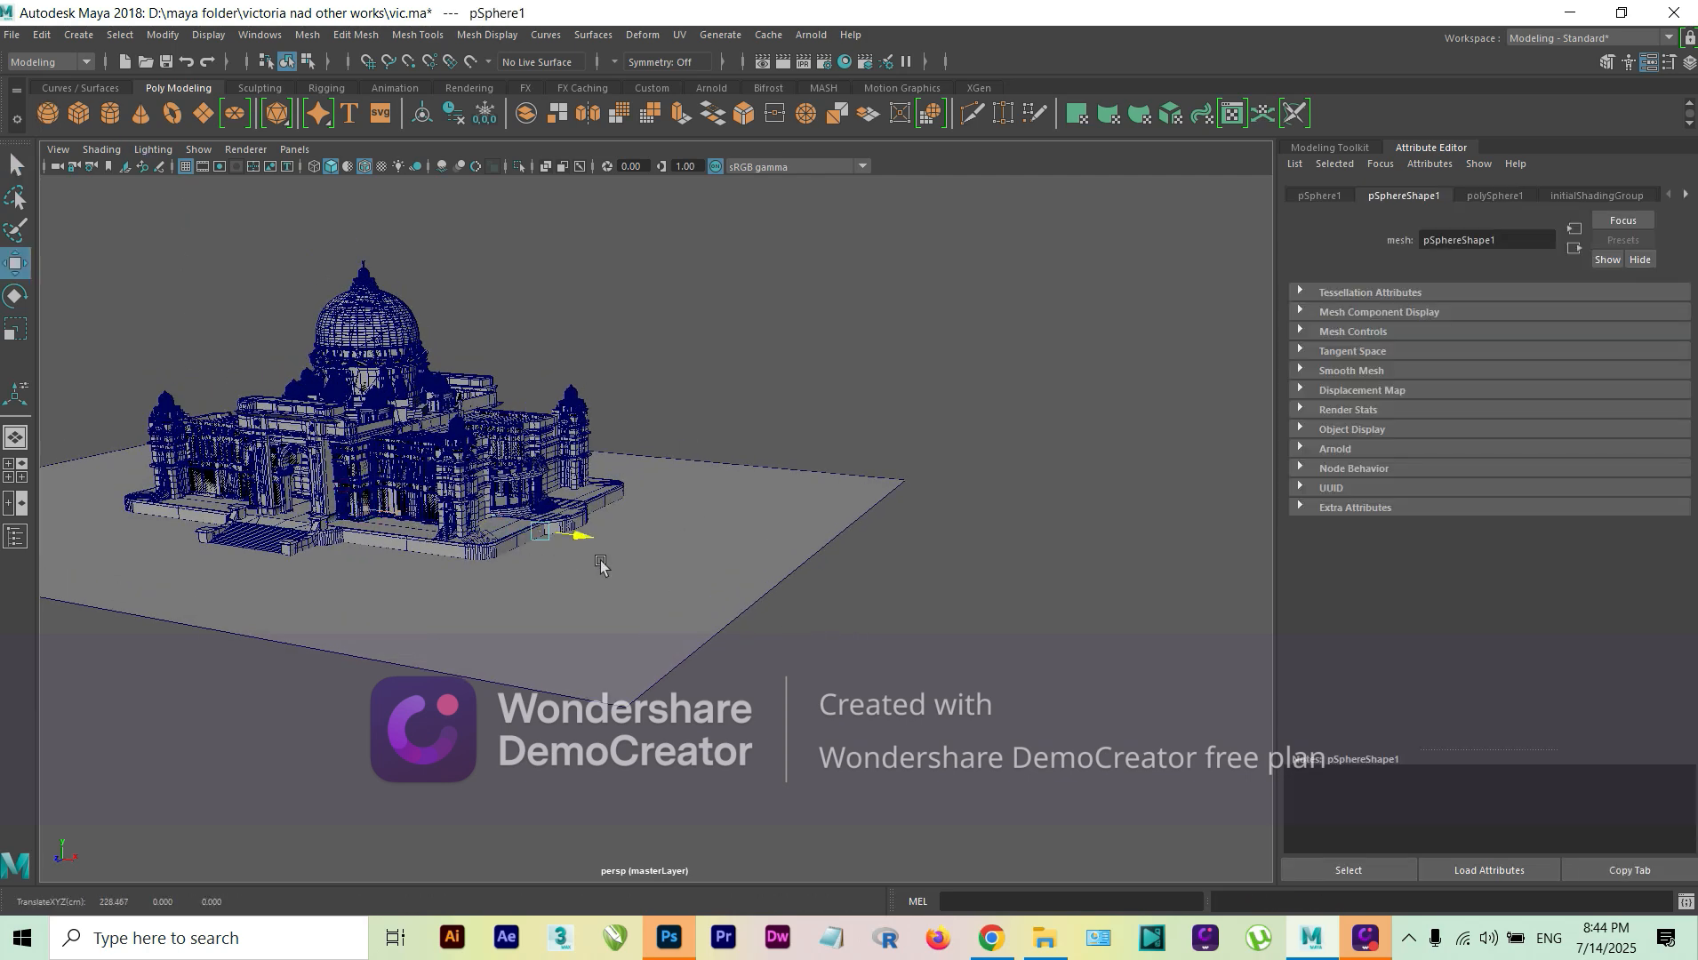
{"action": "left_click_drag", "start_coordinate": [934, 665], "coordinate": [1112, 512]}
{"action": "key", "text": "r"}
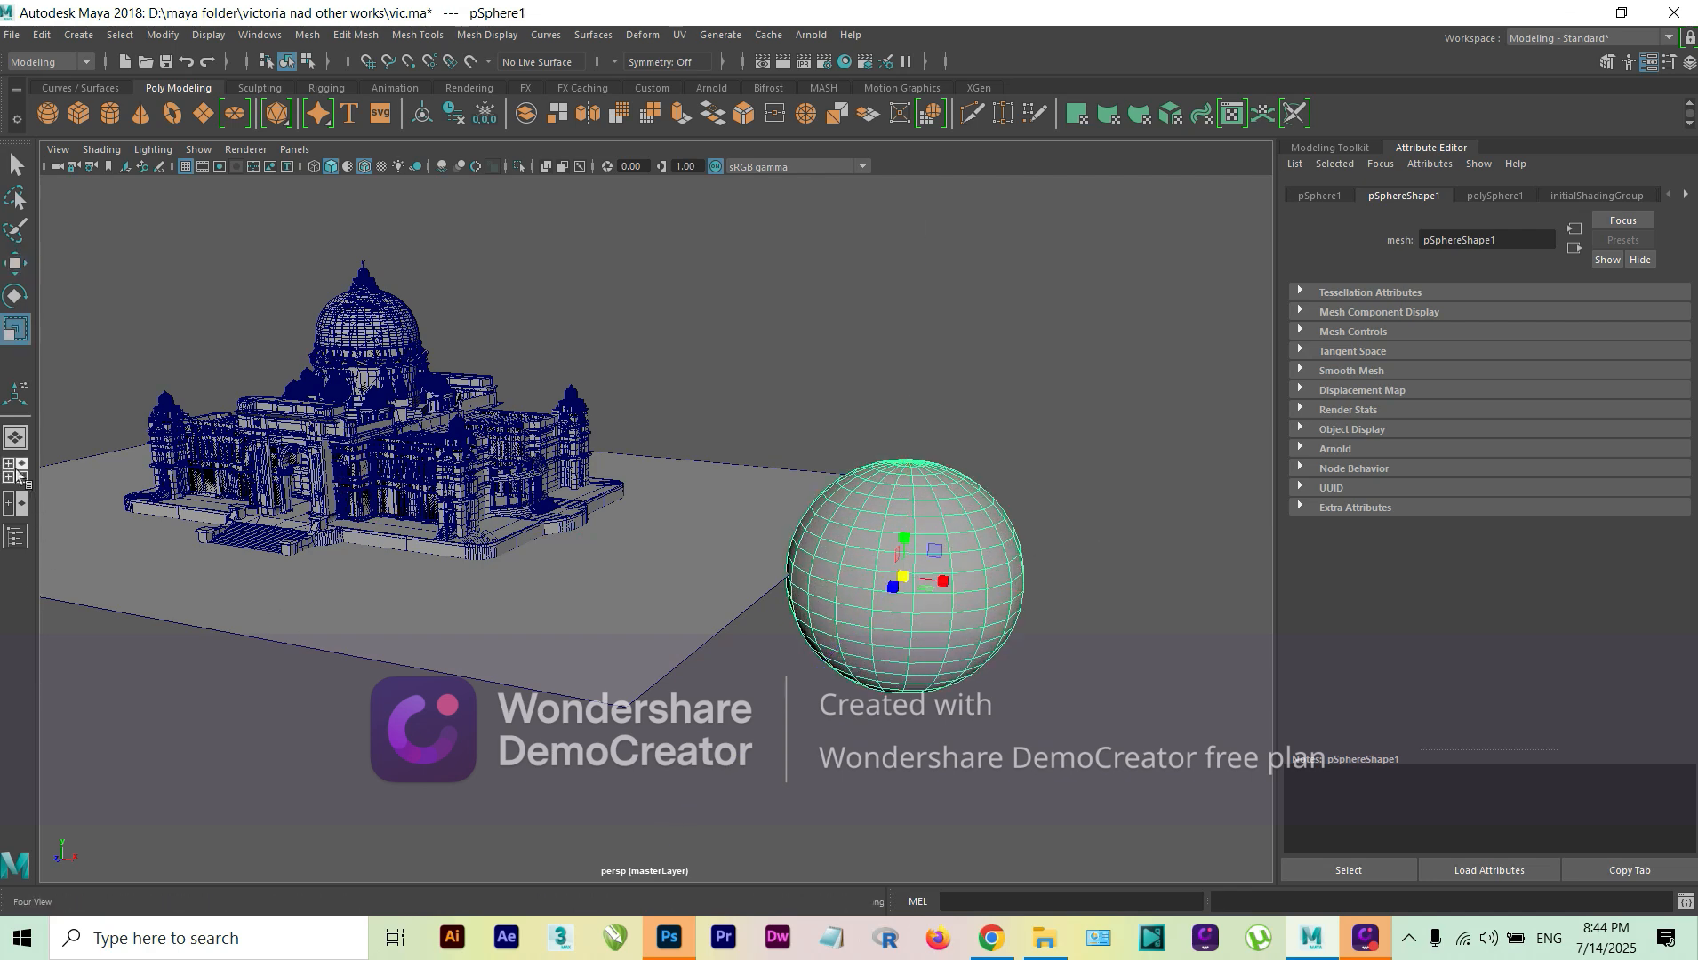
- Show the scene in four views and display wireframe on shaded in the side, front and top views, fitting the building in each
{"action": "key", "text": "space"}
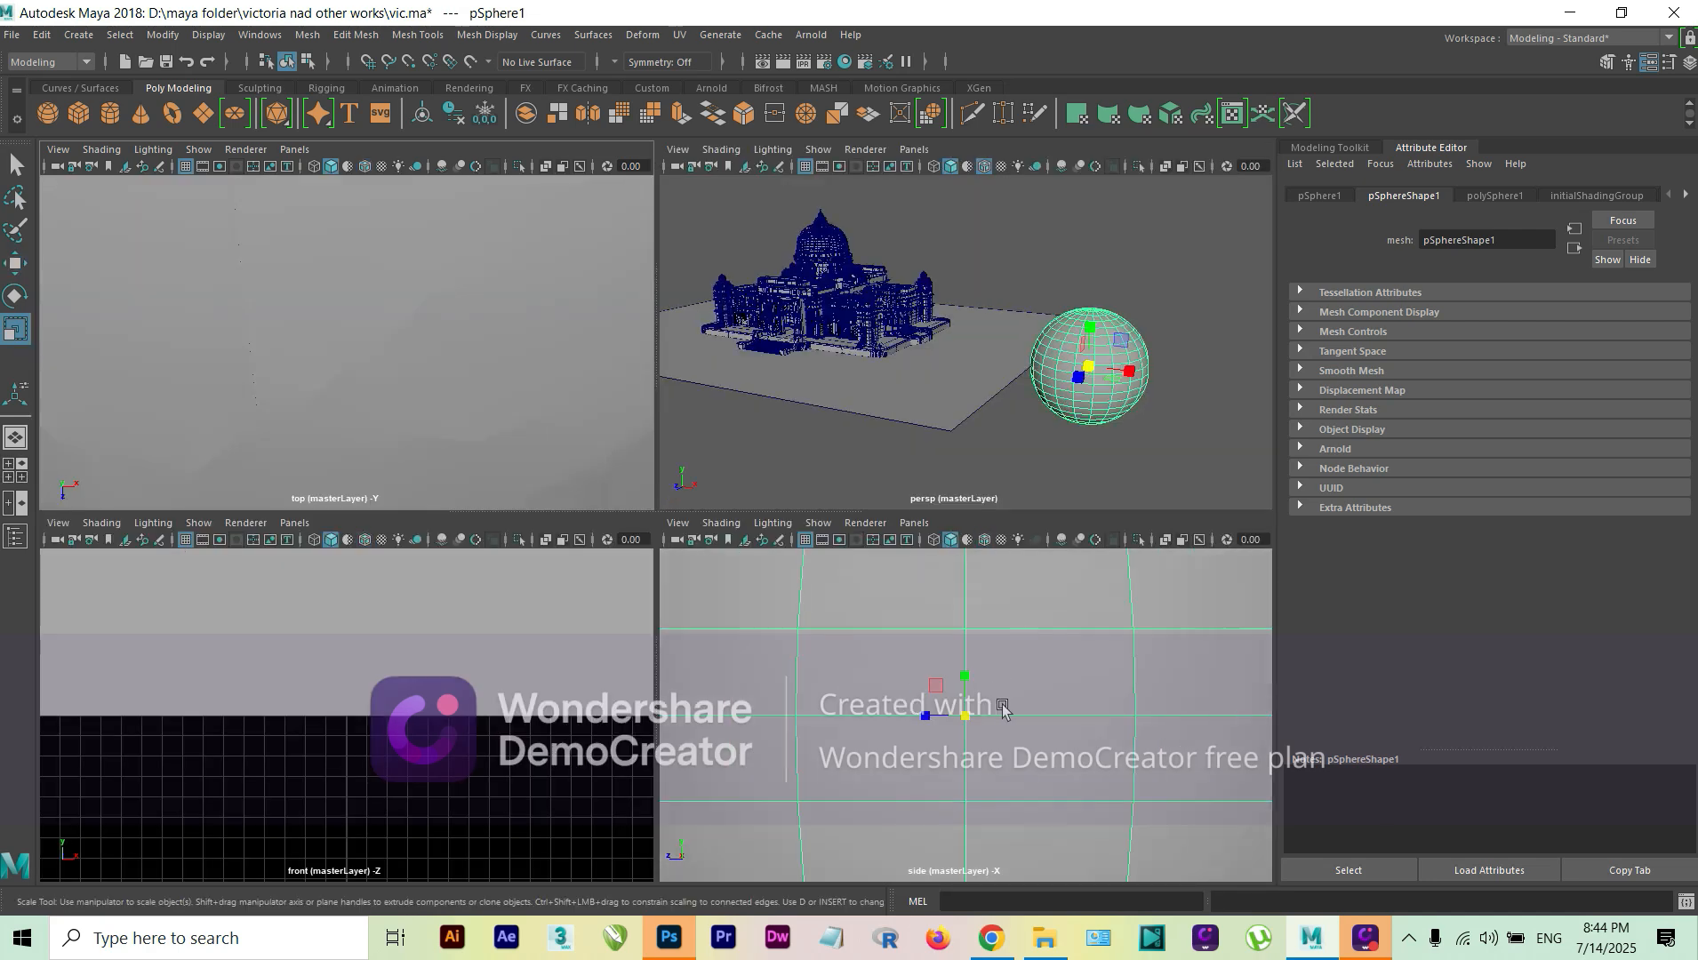
{"action": "scroll", "coordinate": [1005, 702], "scroll_direction": "down", "scroll_amount": 6}
{"action": "scroll", "coordinate": [1008, 705], "scroll_direction": "down", "scroll_amount": 2}
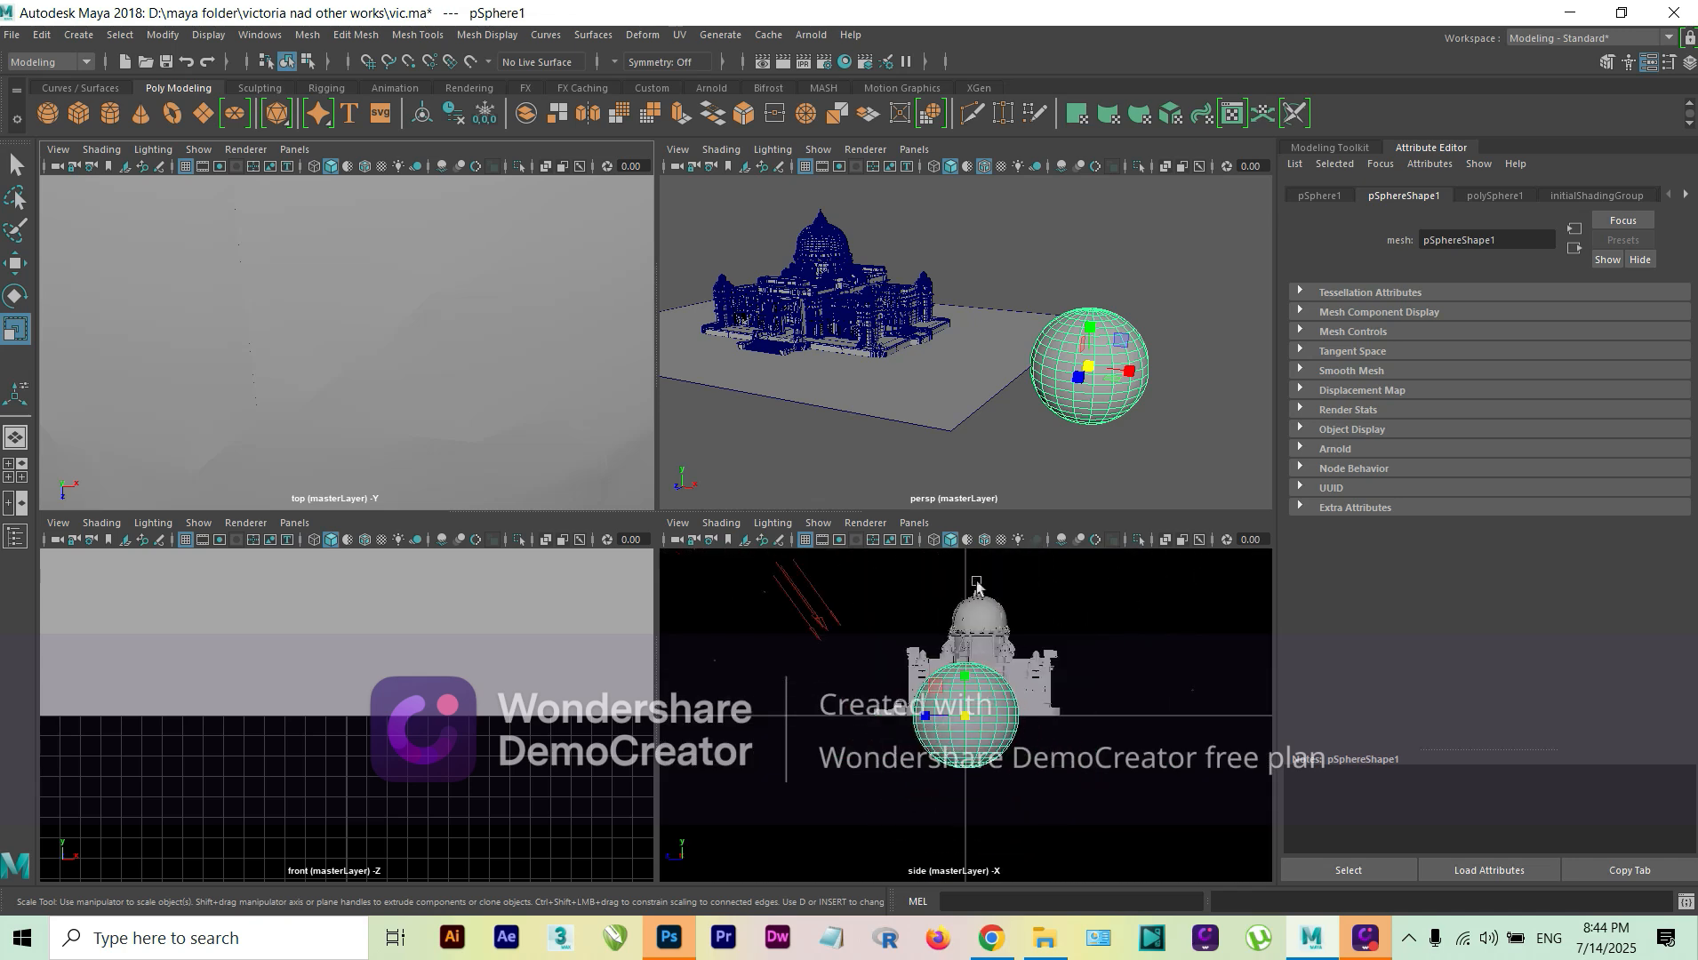
{"action": "left_click", "coordinate": [984, 539]}
{"action": "scroll", "coordinate": [347, 671], "scroll_direction": "down", "scroll_amount": 6}
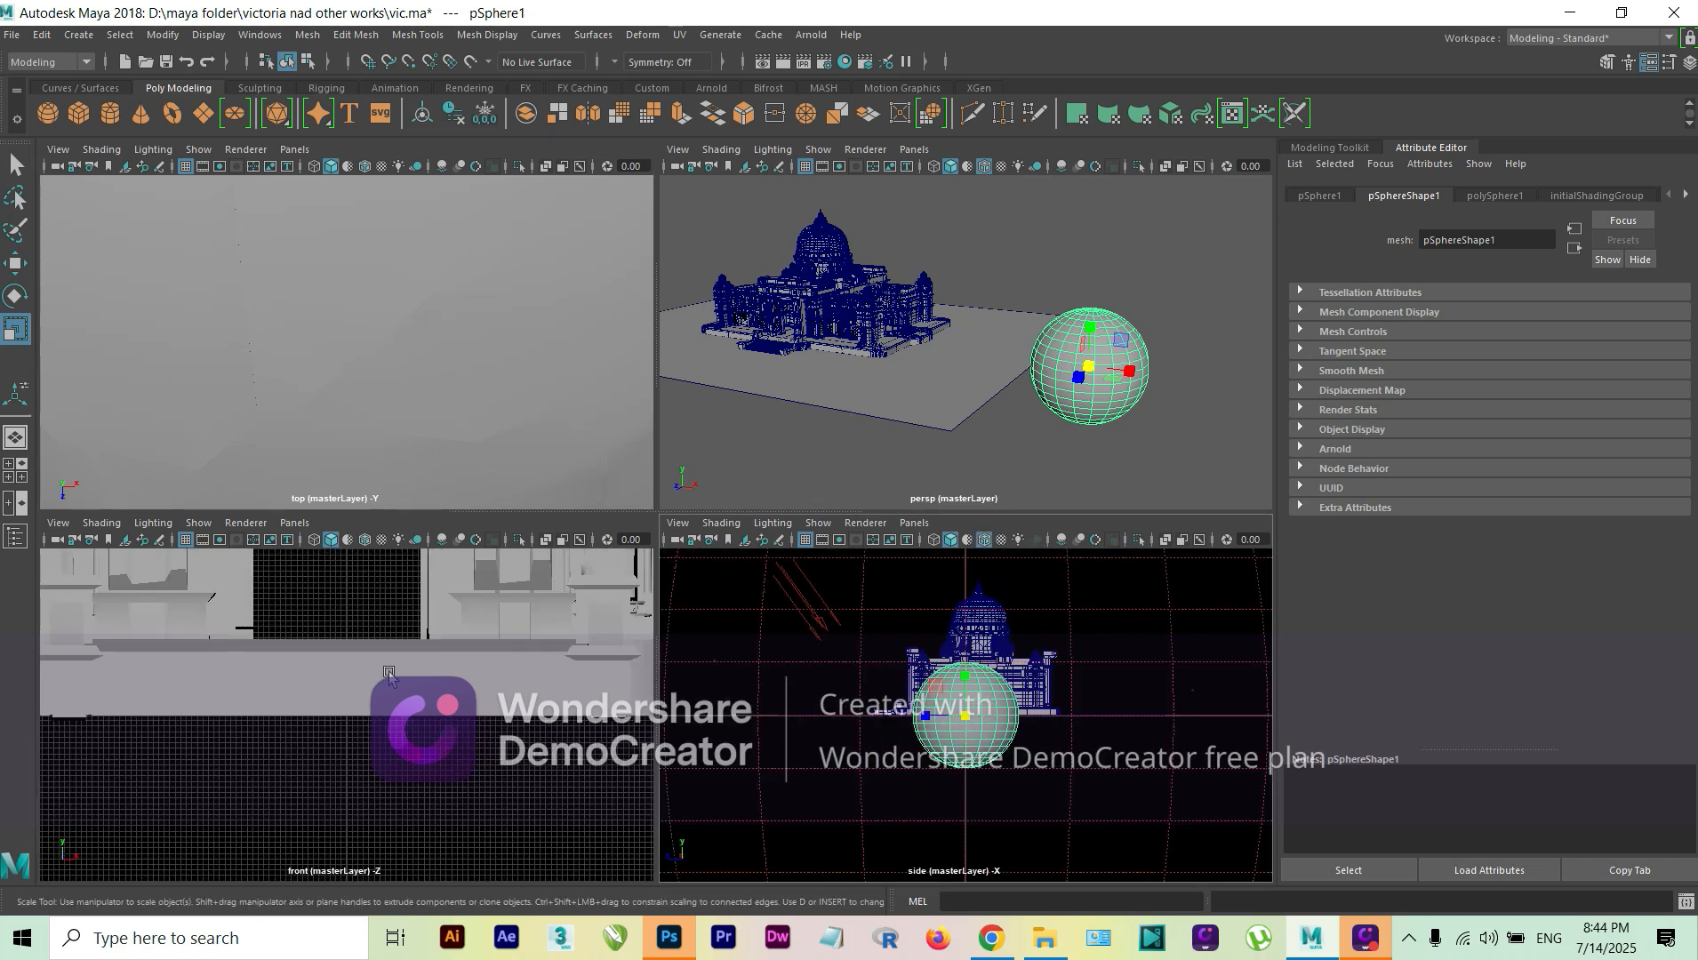
{"action": "scroll", "coordinate": [389, 685], "scroll_direction": "down", "scroll_amount": 3}
{"action": "left_click", "coordinate": [364, 540]}
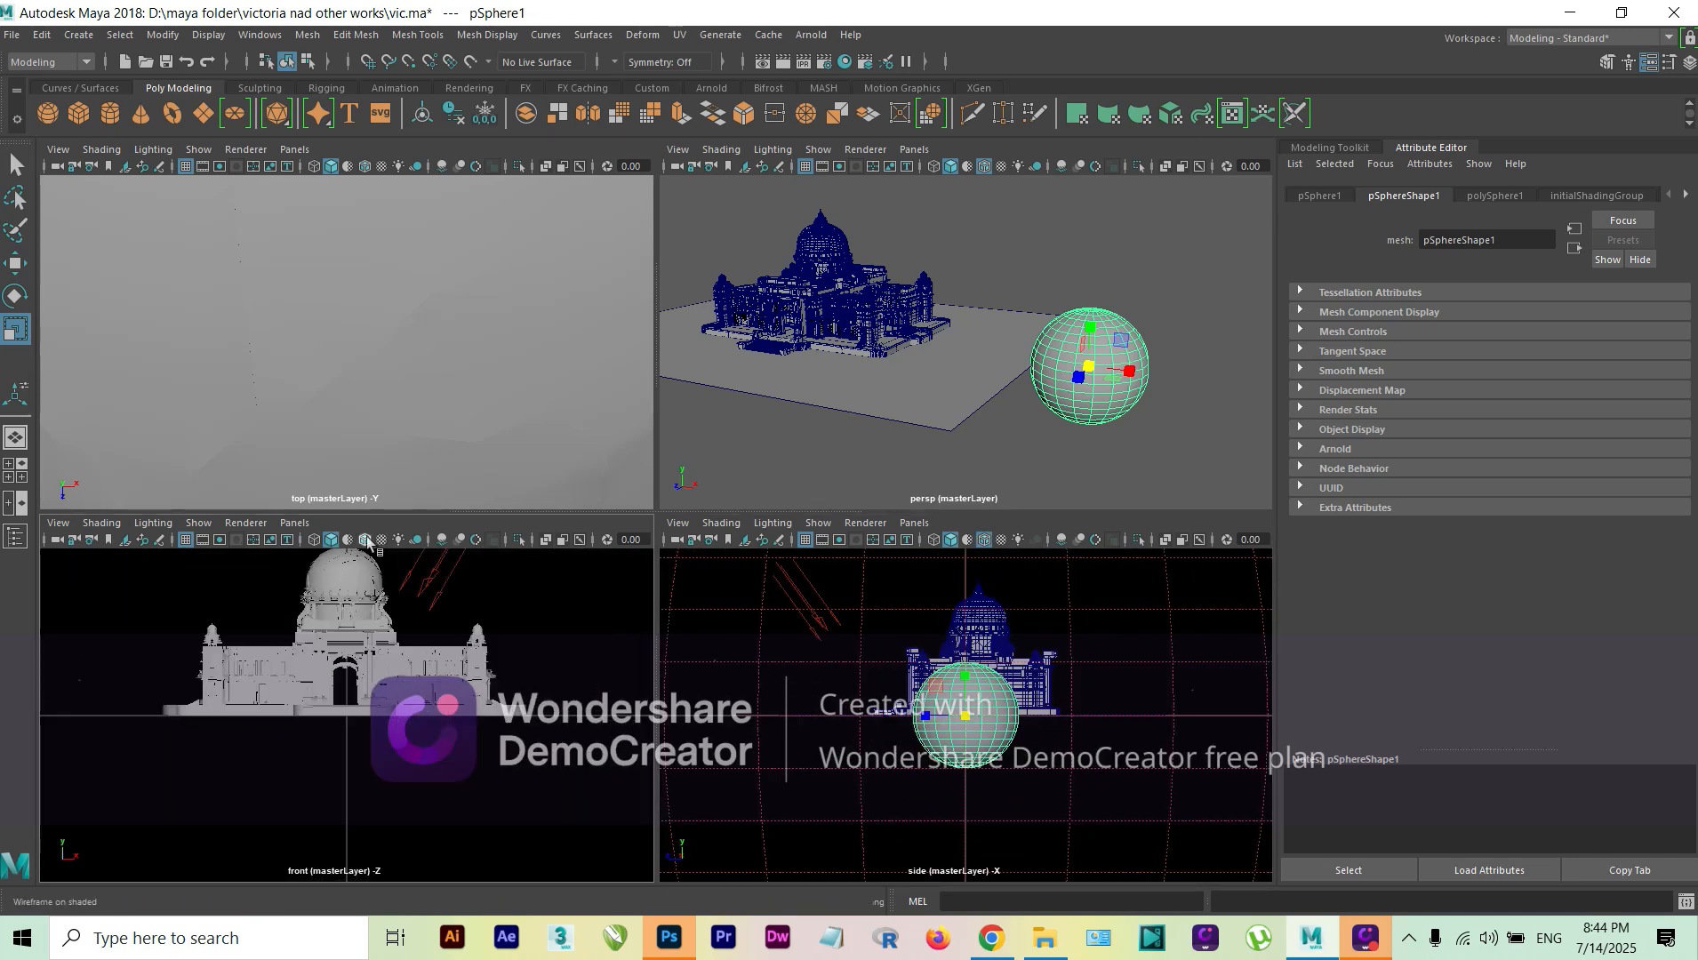
{"action": "left_click", "coordinate": [348, 325]}
{"action": "scroll", "coordinate": [391, 353], "scroll_direction": "down", "scroll_amount": 8}
{"action": "scroll", "coordinate": [404, 366], "scroll_direction": "down", "scroll_amount": 6}
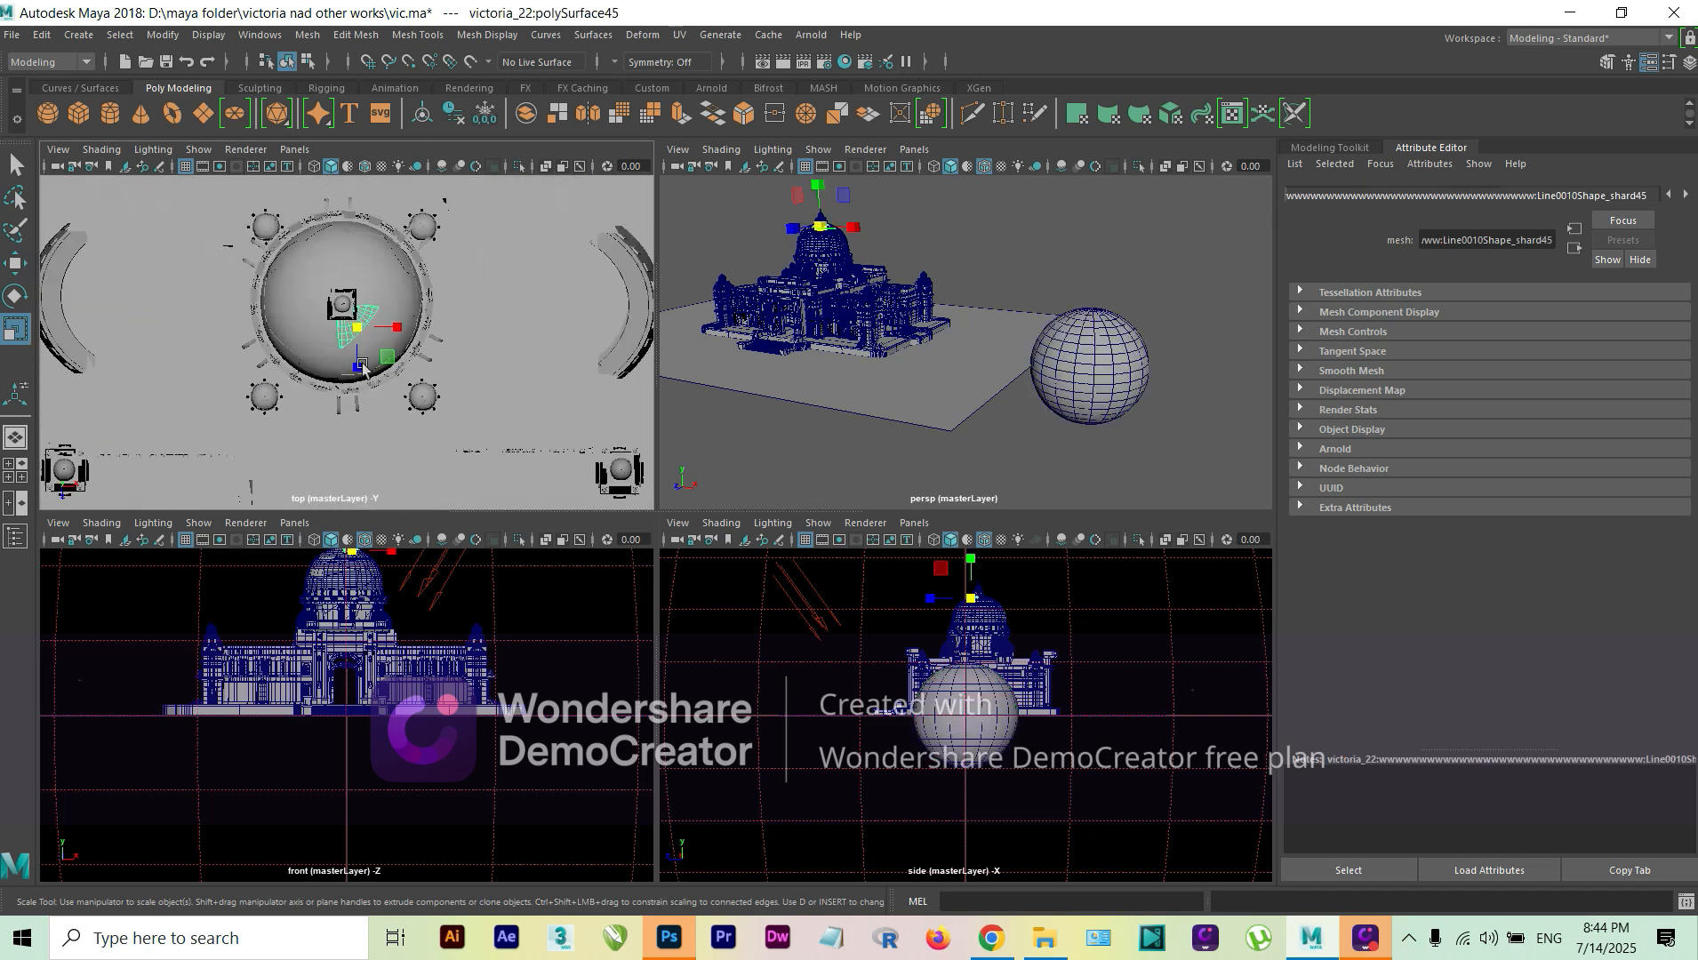
{"action": "left_click", "coordinate": [364, 167]}
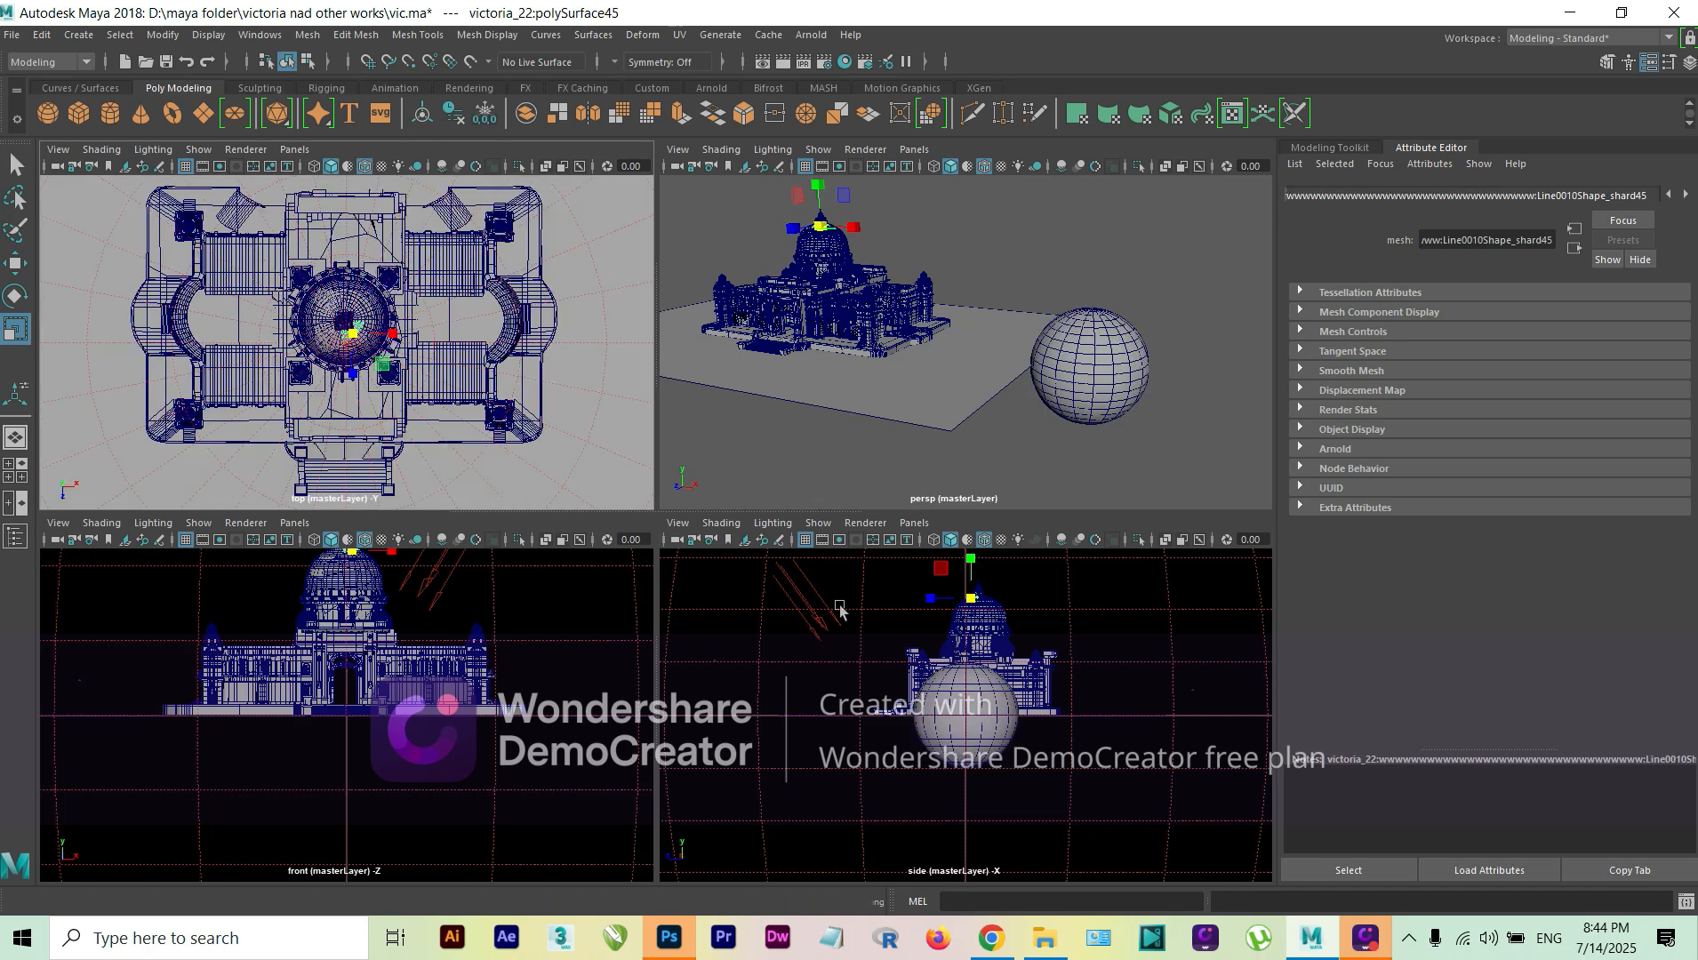
- Select the sphere, raise it and scale it down uniformly in the side view so that it overlaps the building's main dome
{"action": "middle_click_drag", "start_coordinate": [487, 671], "coordinate": [491, 778], "text": "alt"}
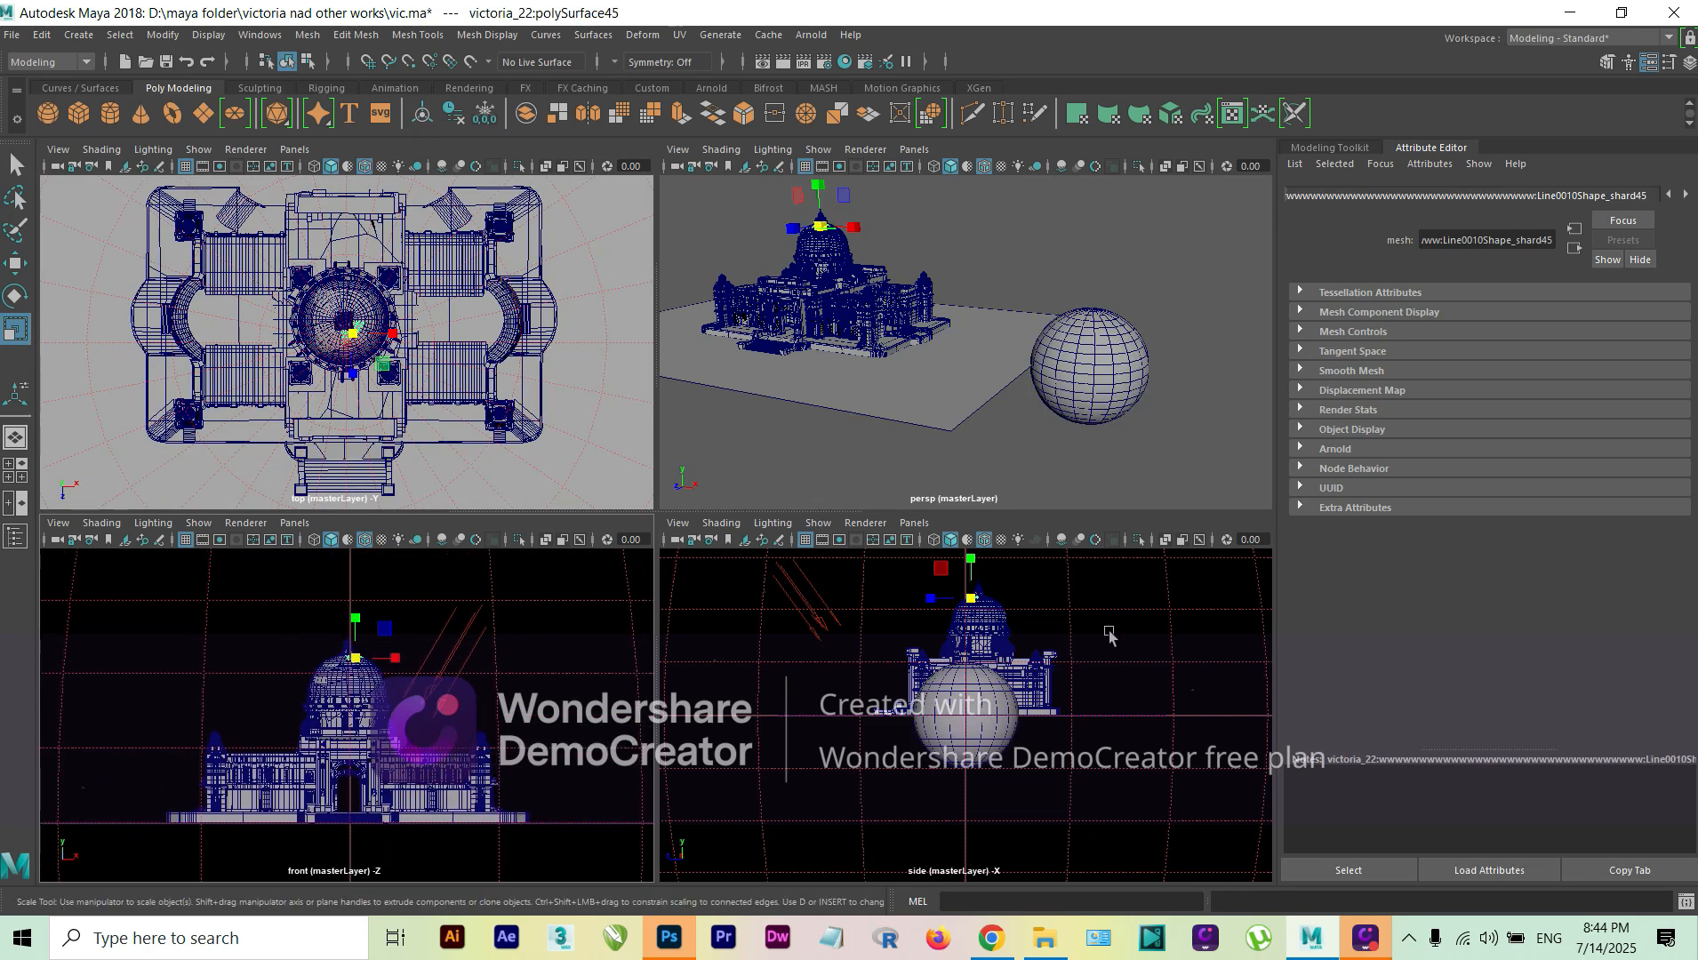
{"action": "middle_click_drag", "start_coordinate": [983, 687], "coordinate": [978, 738], "text": "alt"}
{"action": "left_click", "coordinate": [981, 756]}
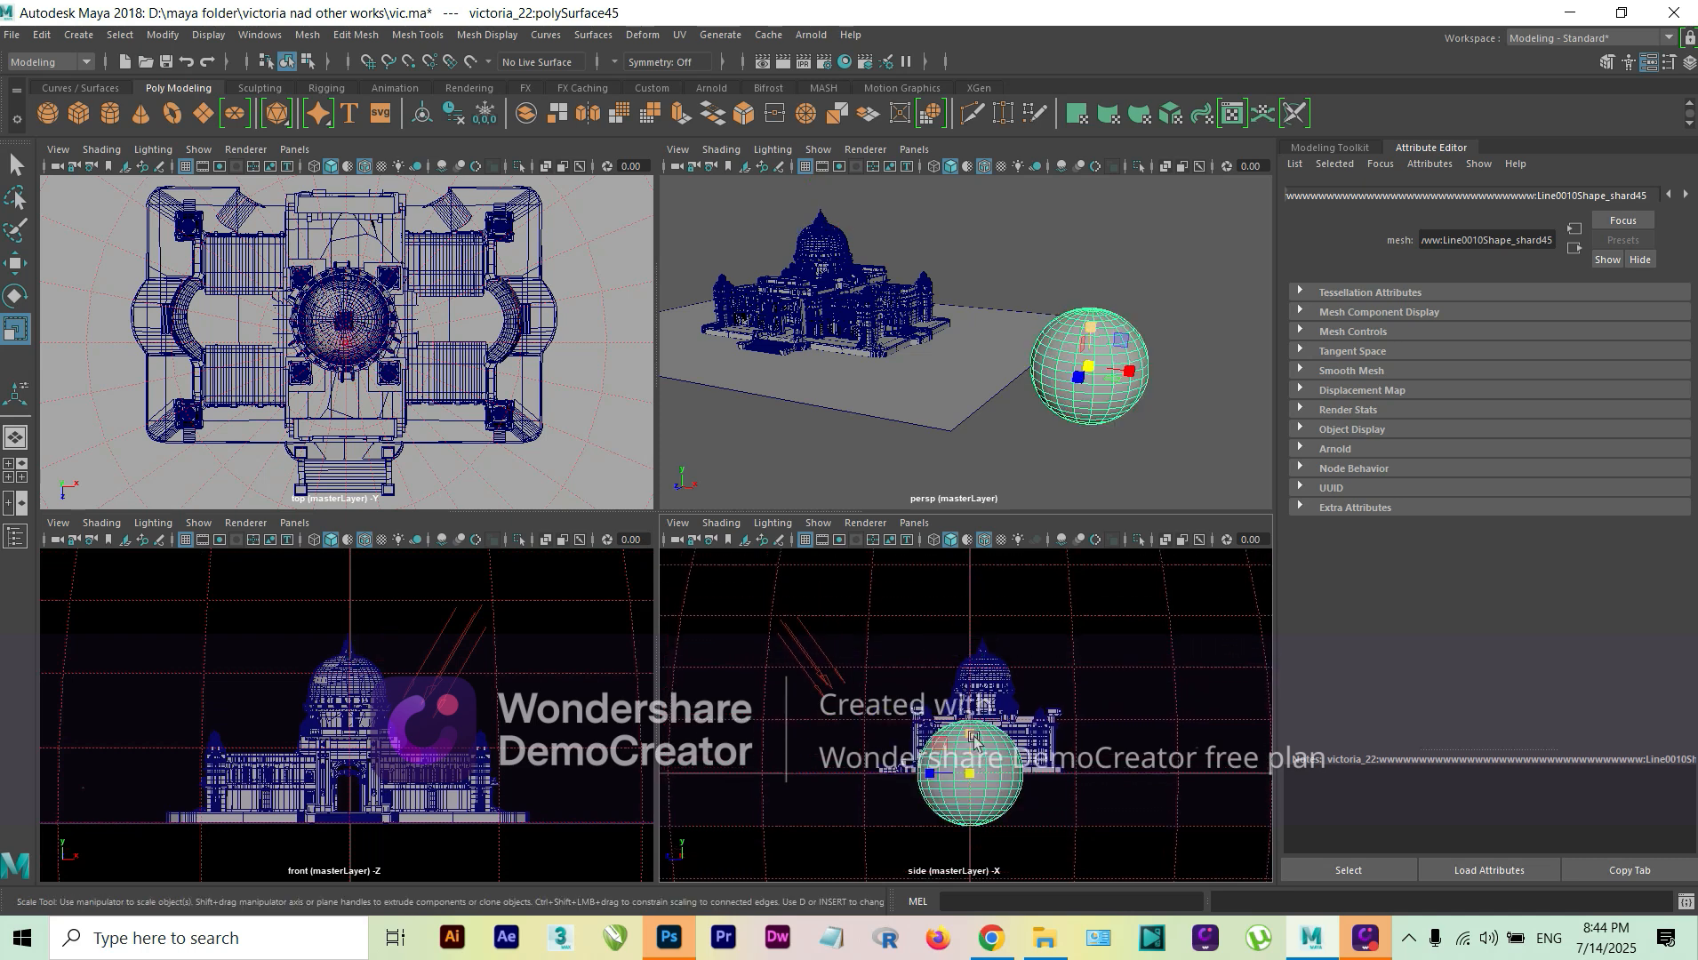
{"action": "scroll", "coordinate": [974, 740], "scroll_direction": "up", "scroll_amount": 5}
{"action": "key", "text": "w"}
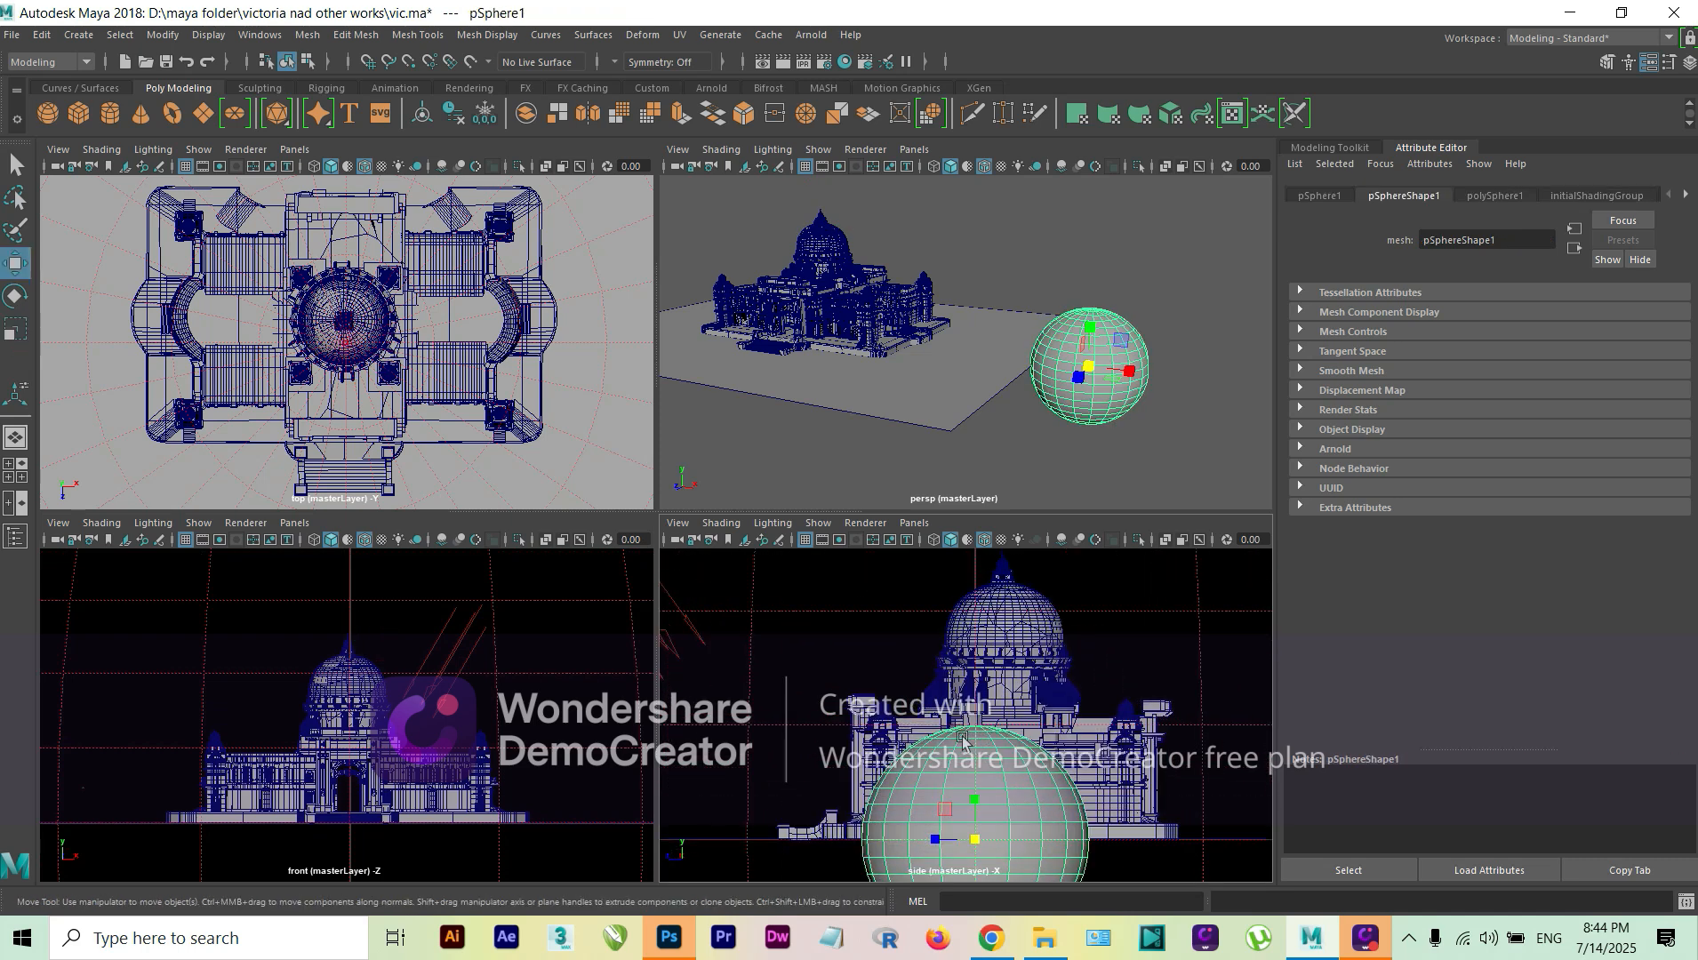
{"action": "left_click_drag", "start_coordinate": [985, 766], "coordinate": [925, 731]}
{"action": "scroll", "coordinate": [1005, 656], "scroll_direction": "down", "scroll_amount": 2}
{"action": "key", "text": "r"}
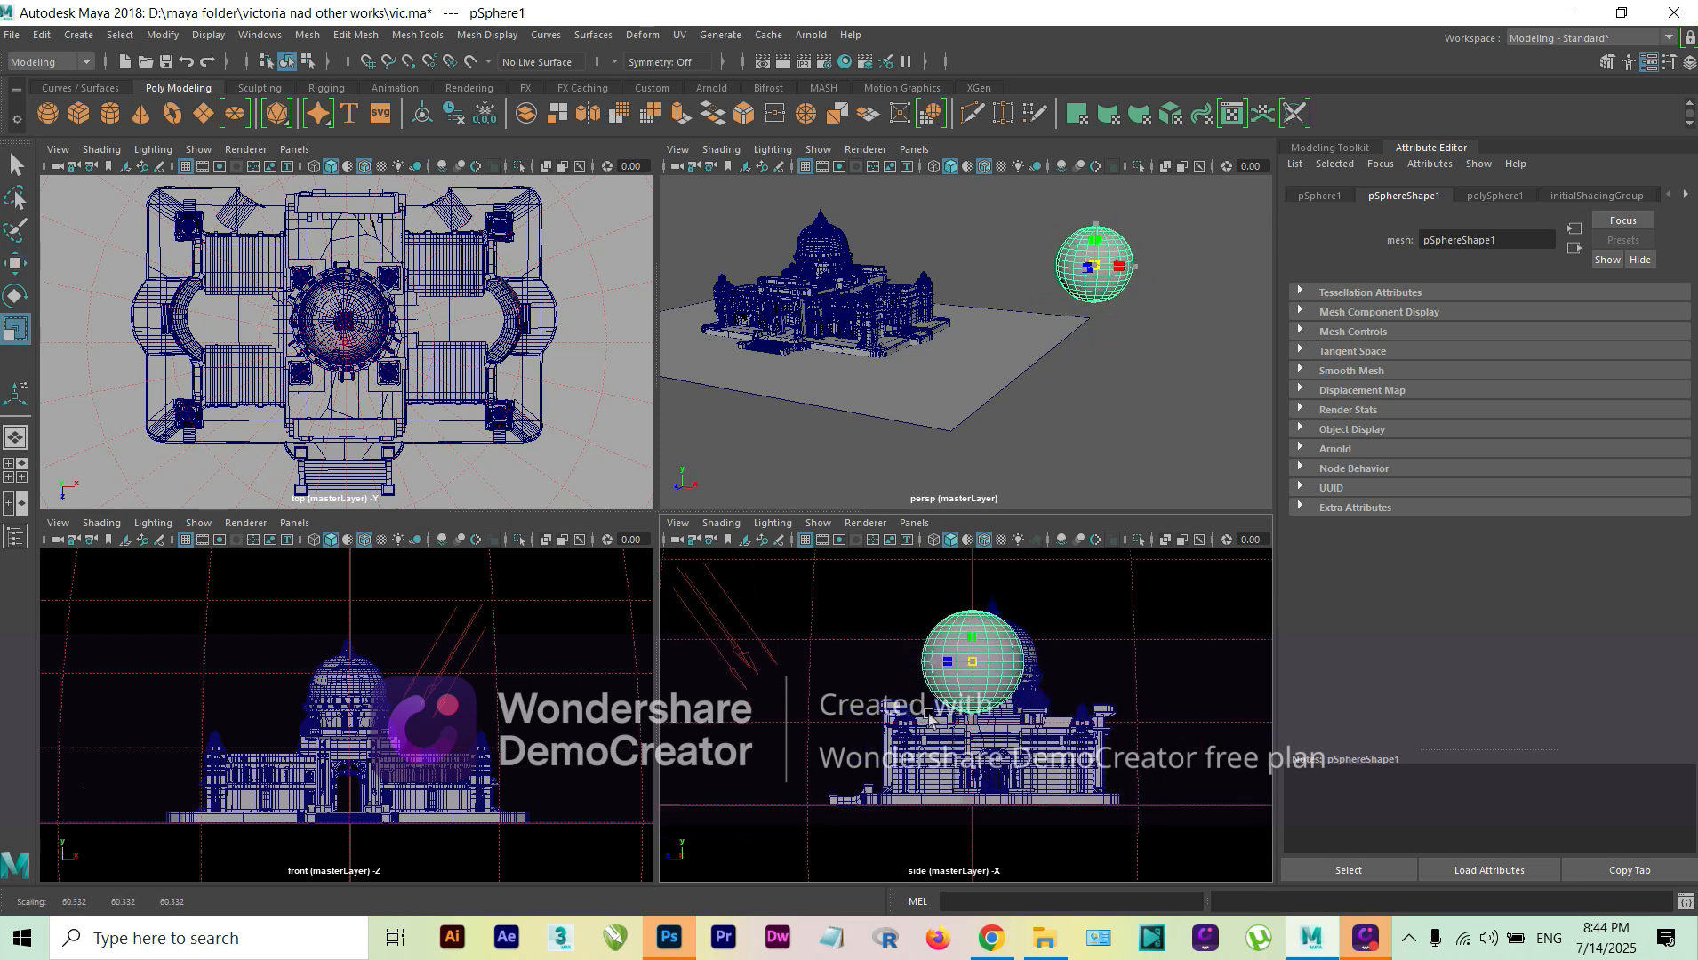
{"action": "key", "text": "w"}
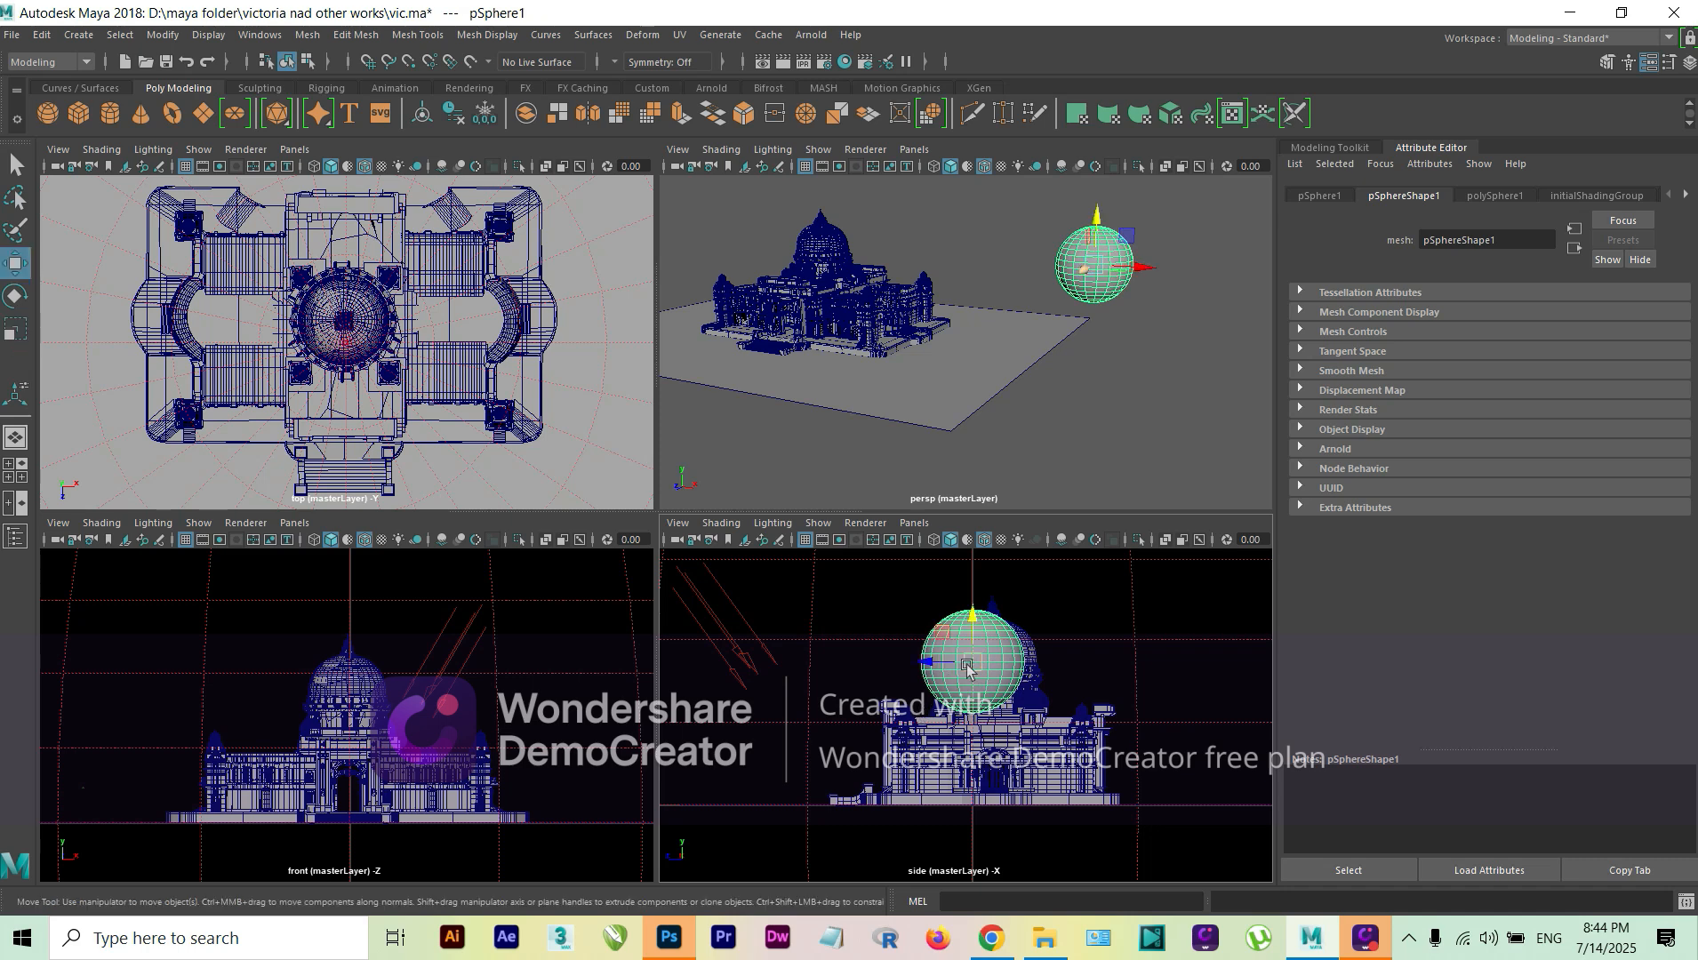
{"action": "left_click_drag", "start_coordinate": [967, 669], "coordinate": [972, 671]}
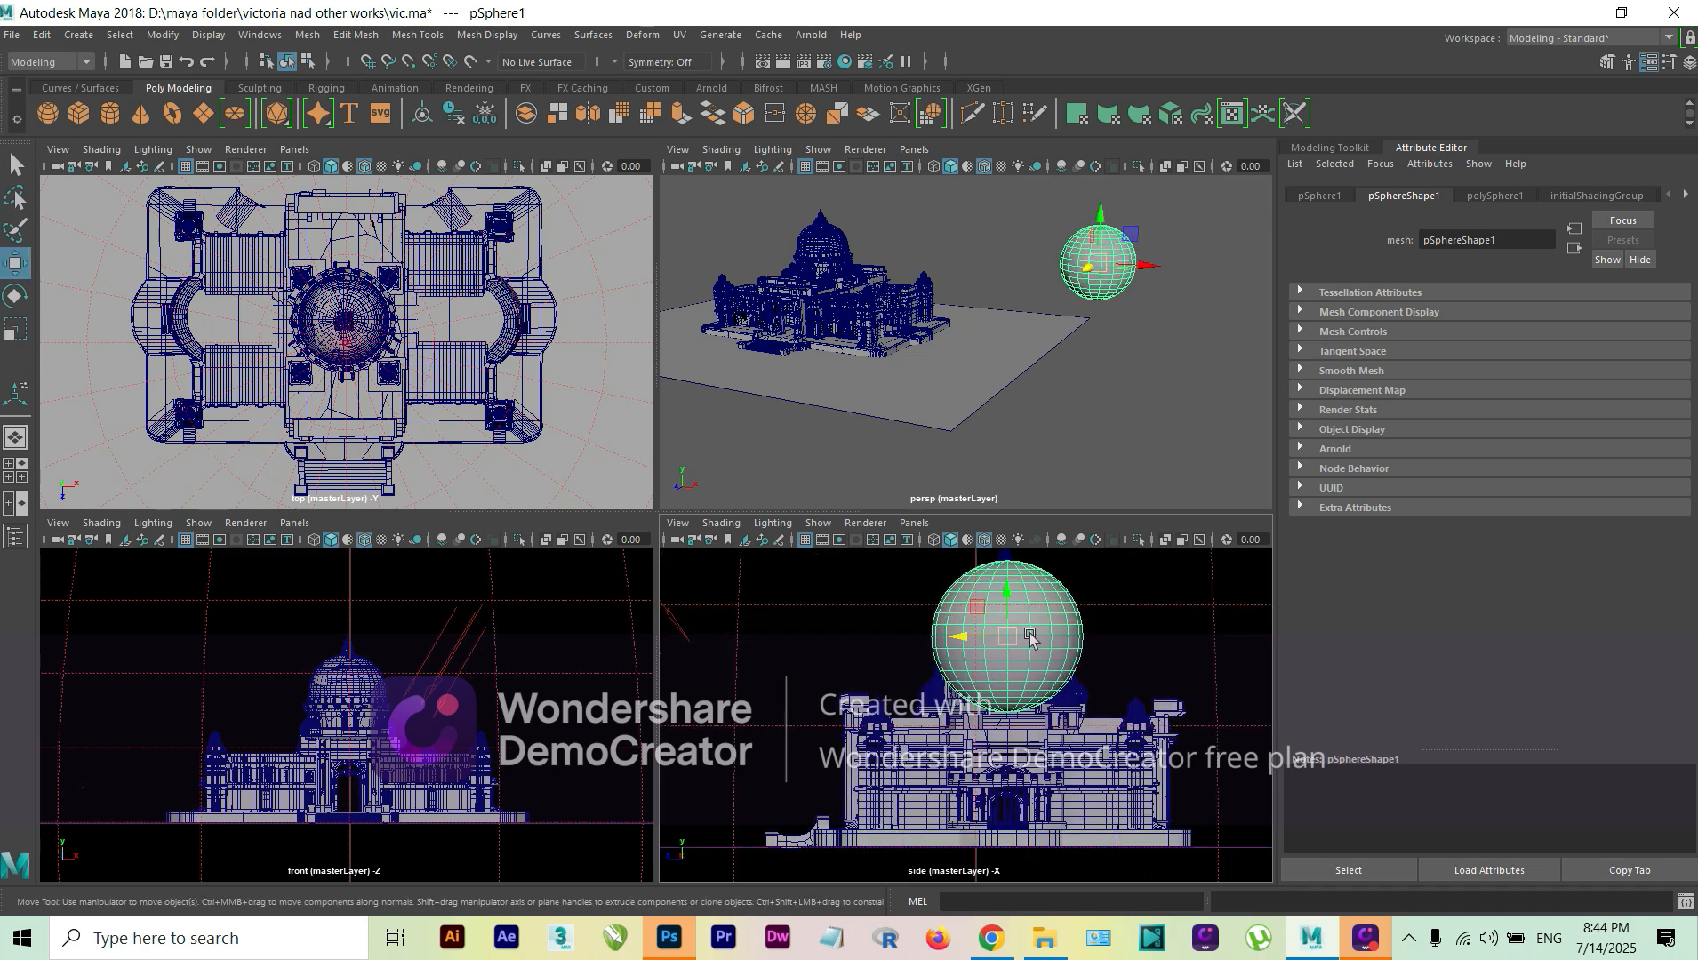
{"action": "scroll", "coordinate": [1029, 633], "scroll_direction": "up", "scroll_amount": 5}
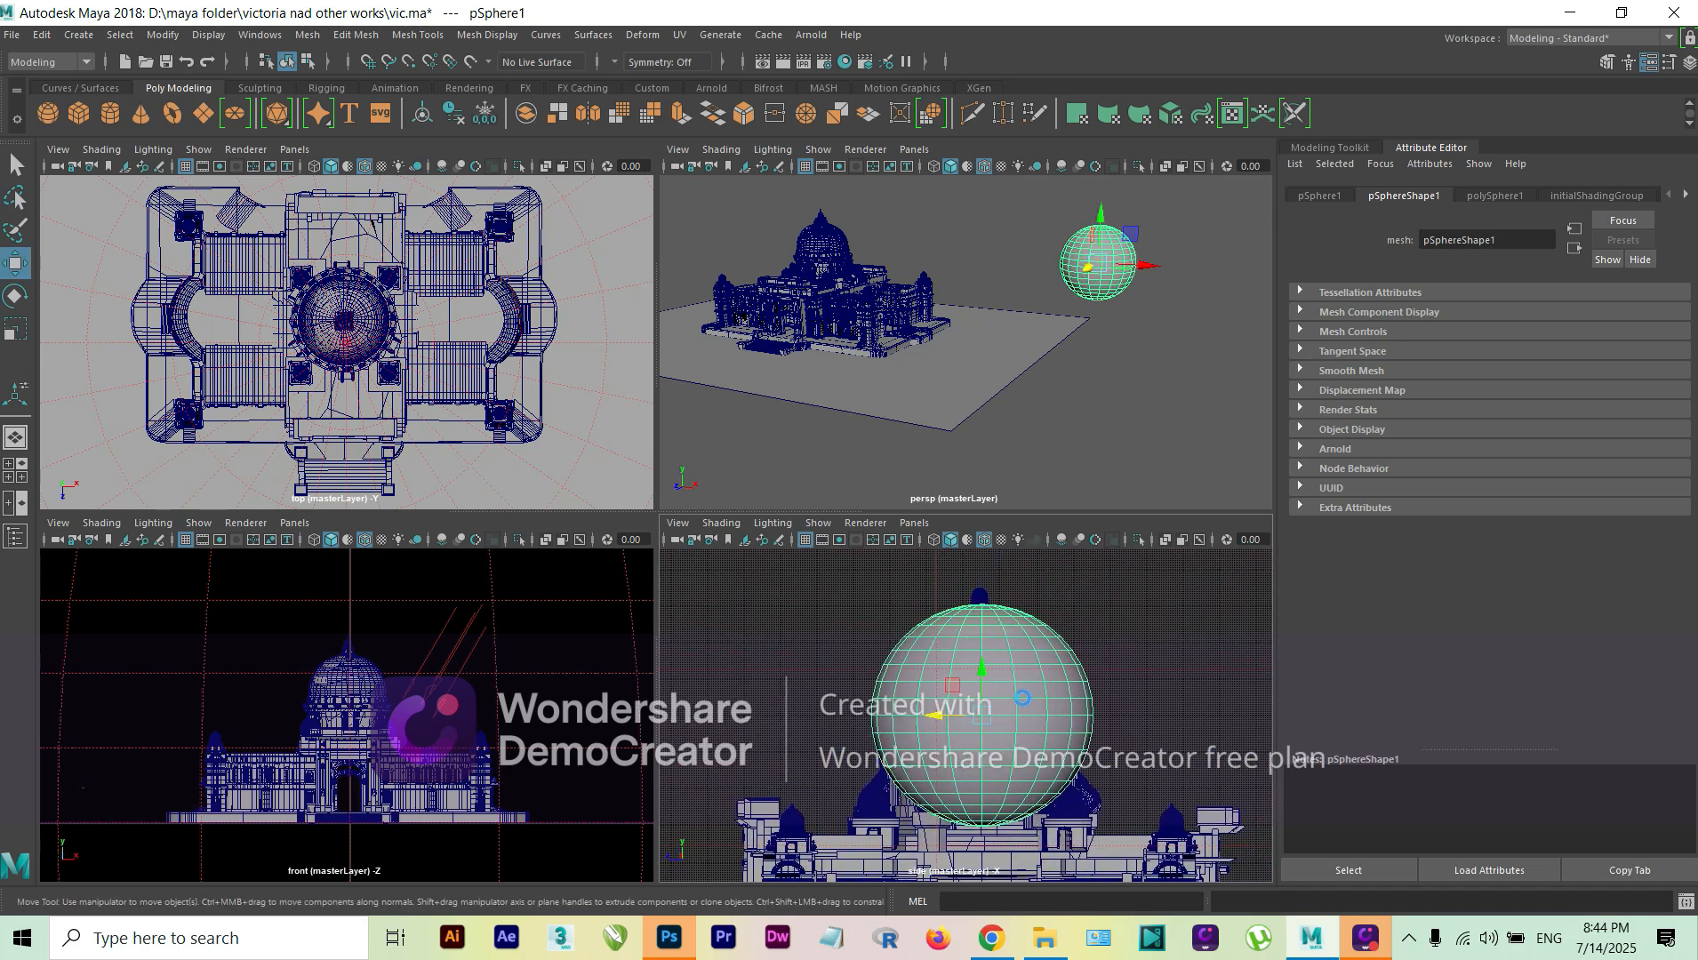
- Delete the faces of the sphere's lower half in the side view, leaving a hemisphere
{"action": "right_click_drag", "start_coordinate": [1007, 471], "coordinate": [1003, 508]}
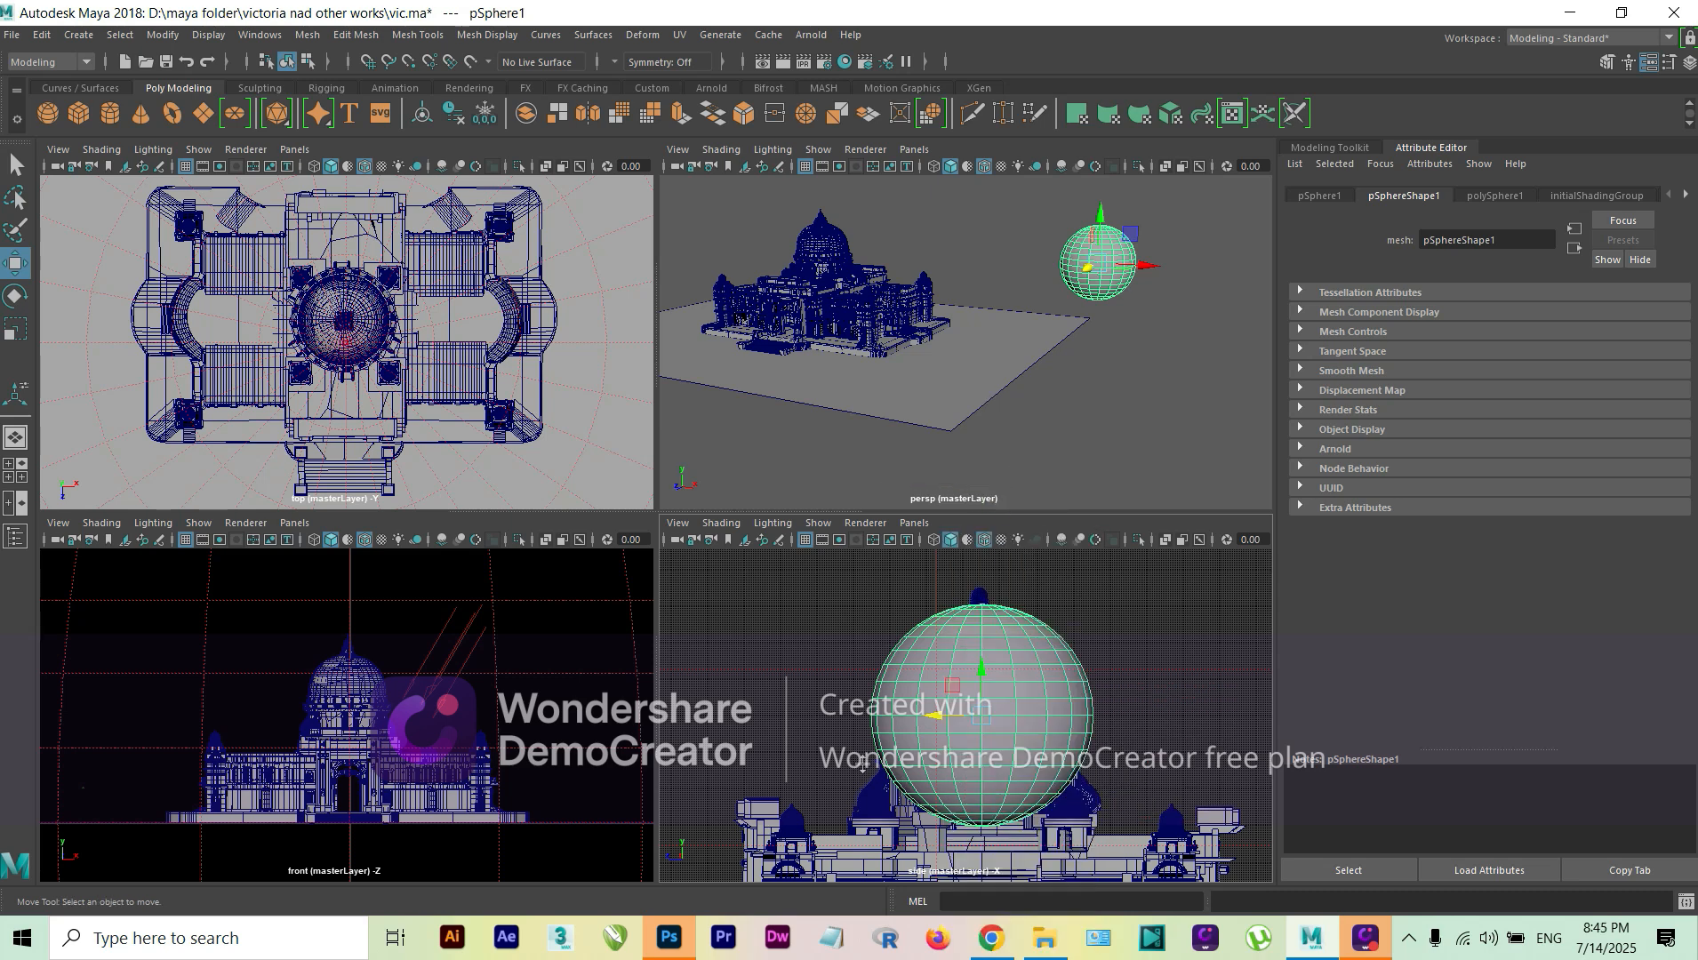
{"action": "left_click_drag", "start_coordinate": [1144, 845], "coordinate": [845, 723]}
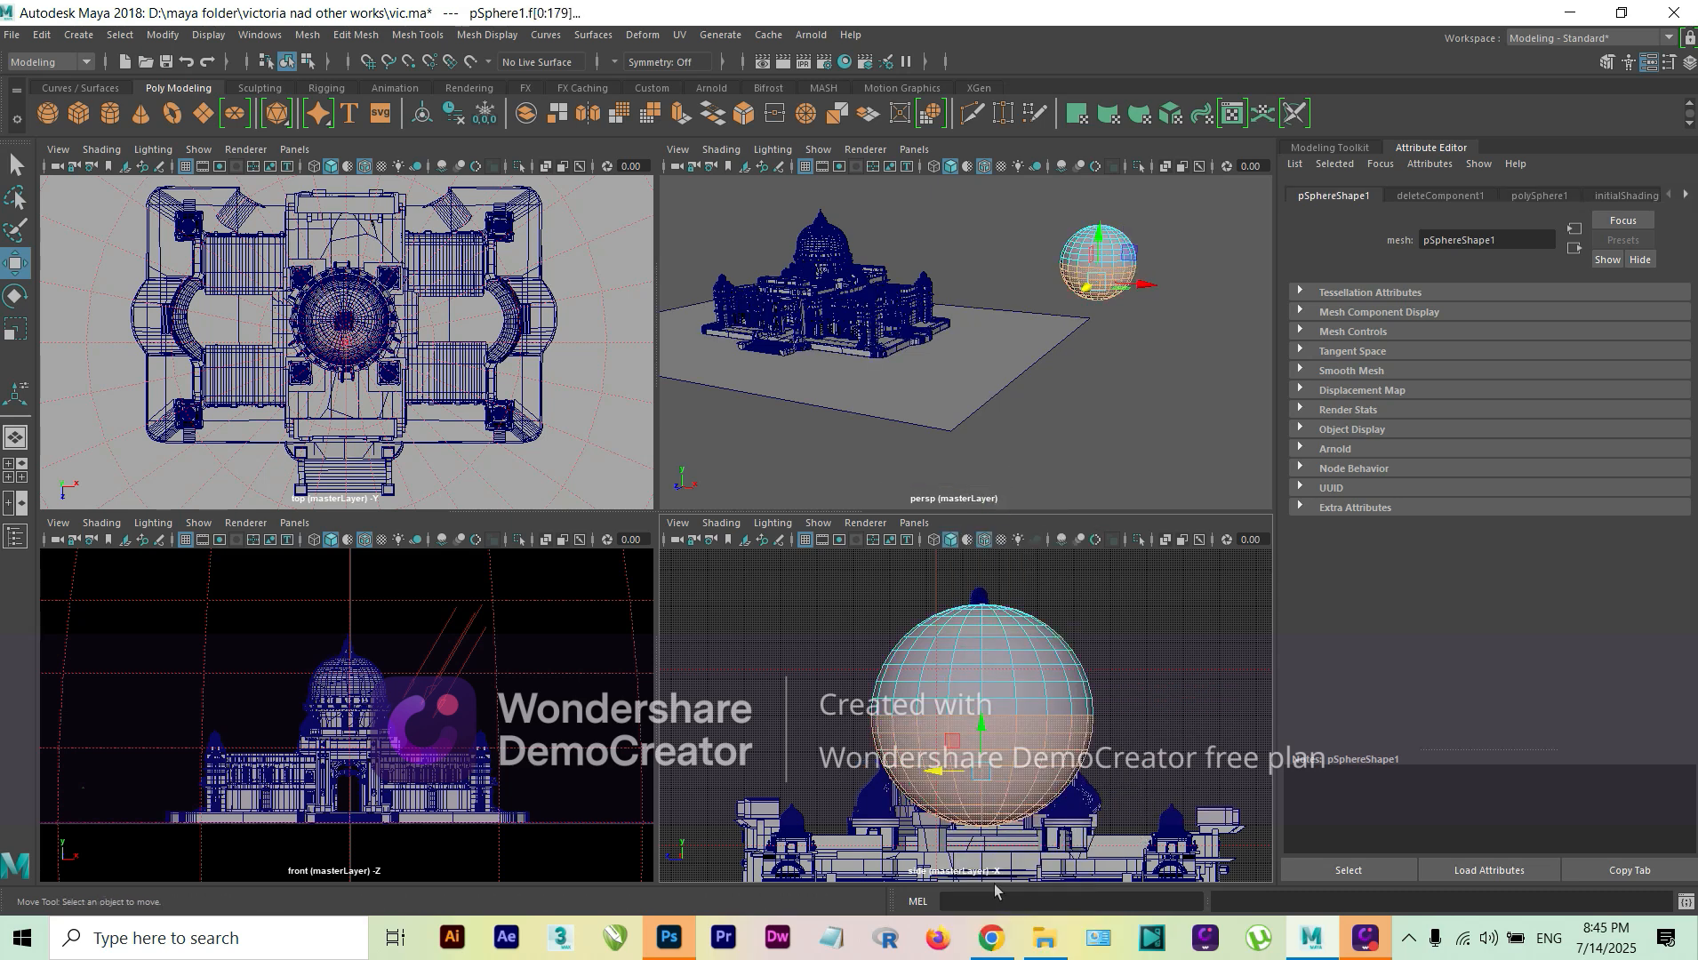
{"action": "key", "text": "Delete"}
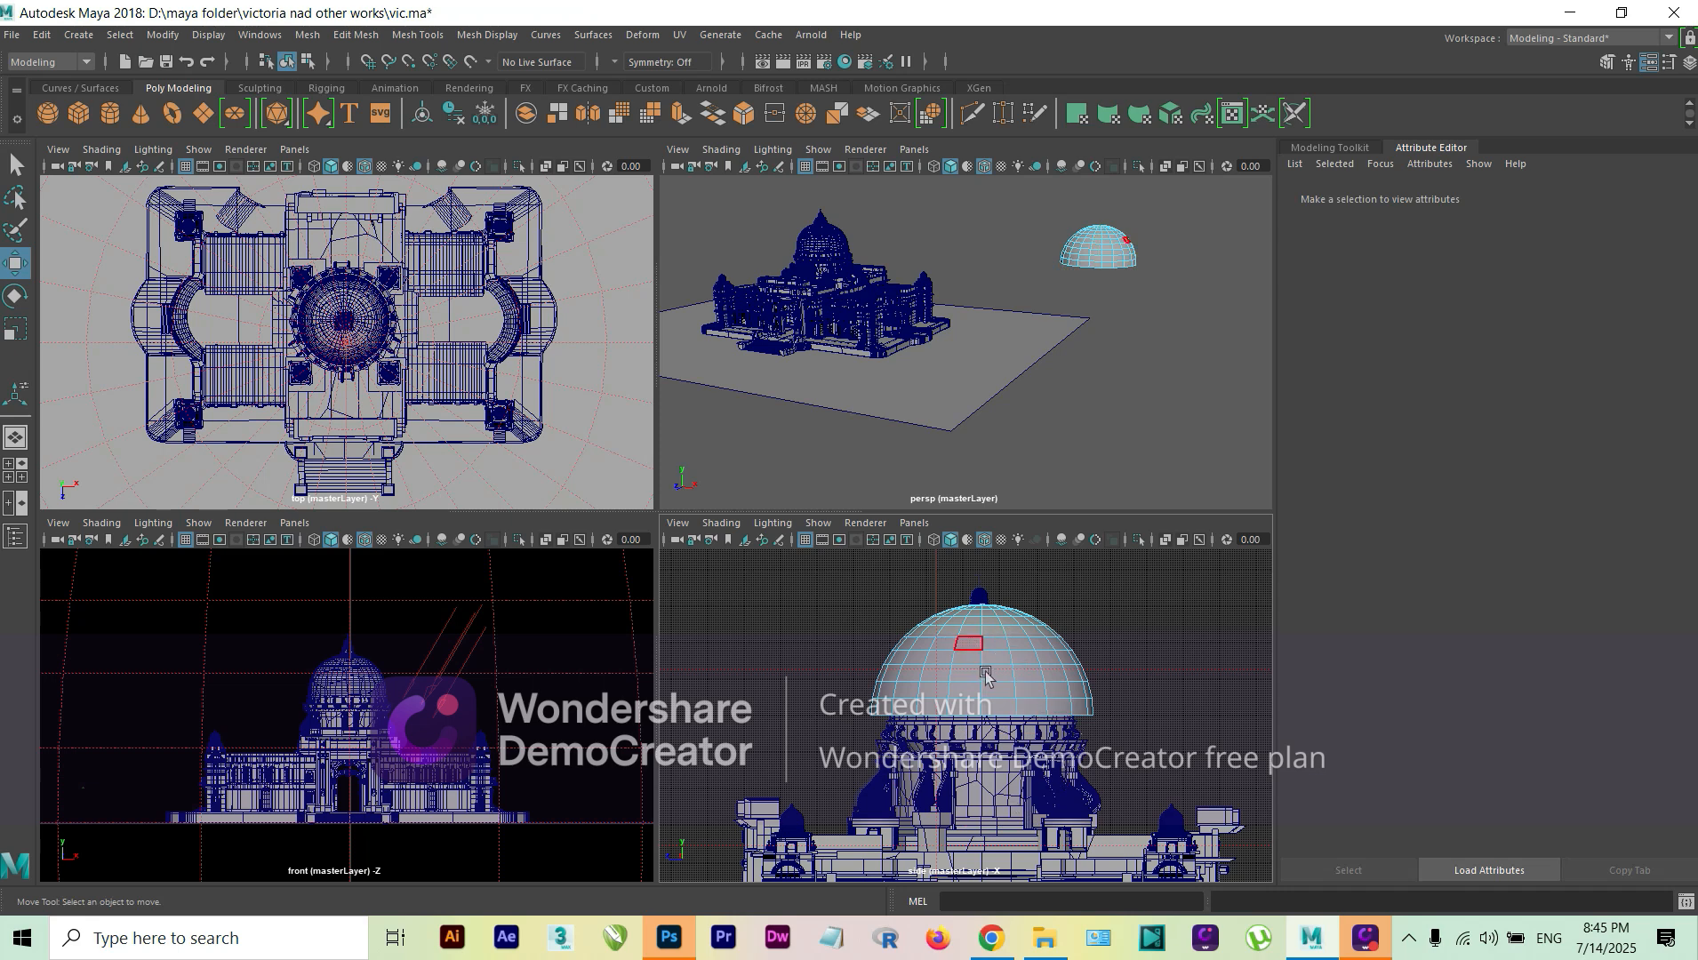
- Return the hemisphere to object mode and scale it down uniformly to about 53.3, matching the main dome's width in the side view
{"action": "right_click_drag", "start_coordinate": [969, 683], "coordinate": [1051, 429]}
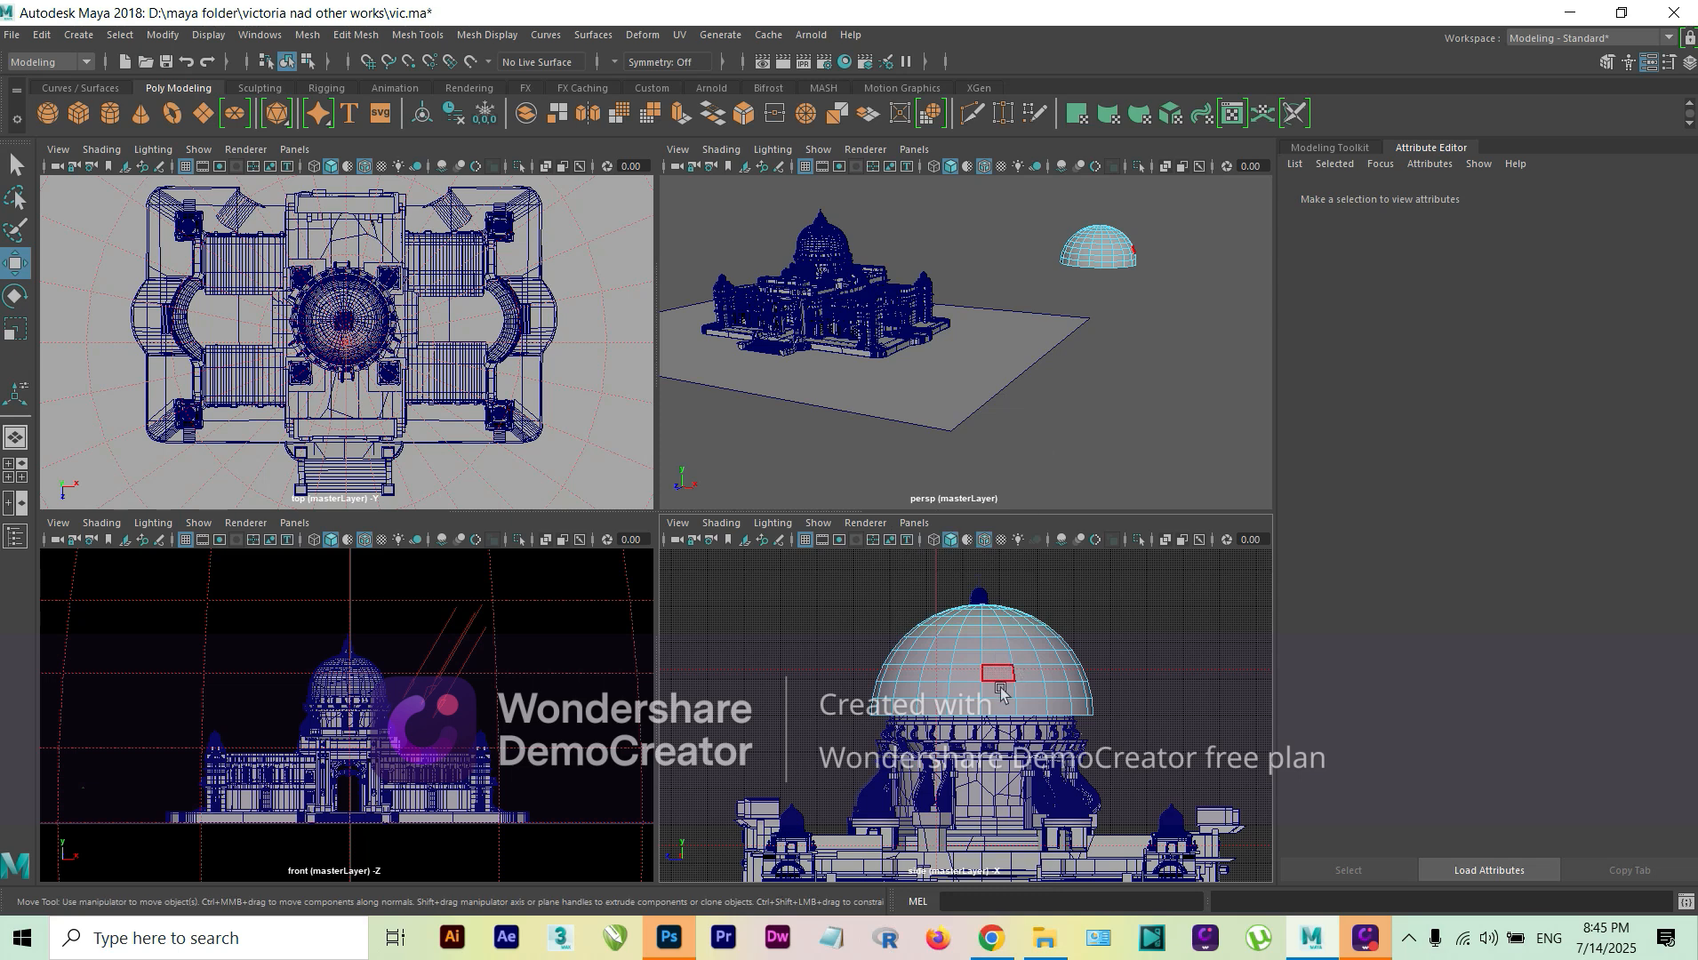
{"action": "left_click_drag", "start_coordinate": [998, 686], "coordinate": [1000, 688]}
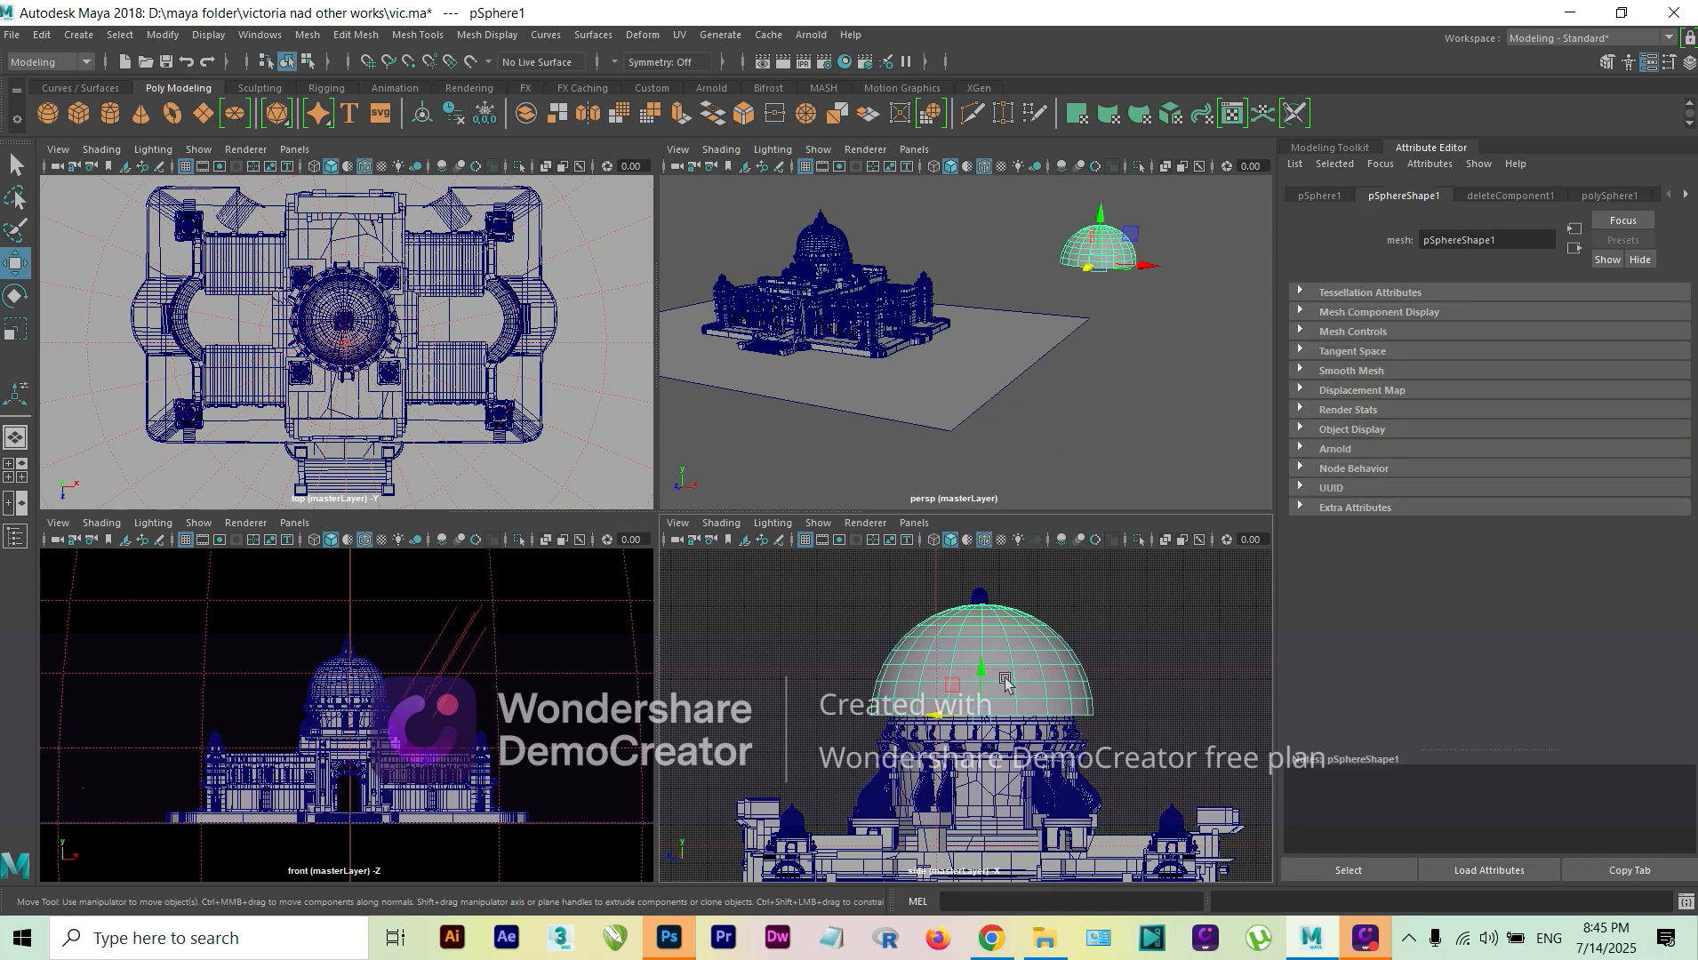
{"action": "key", "text": "r"}
{"action": "left_click_drag", "start_coordinate": [985, 718], "coordinate": [965, 758]}
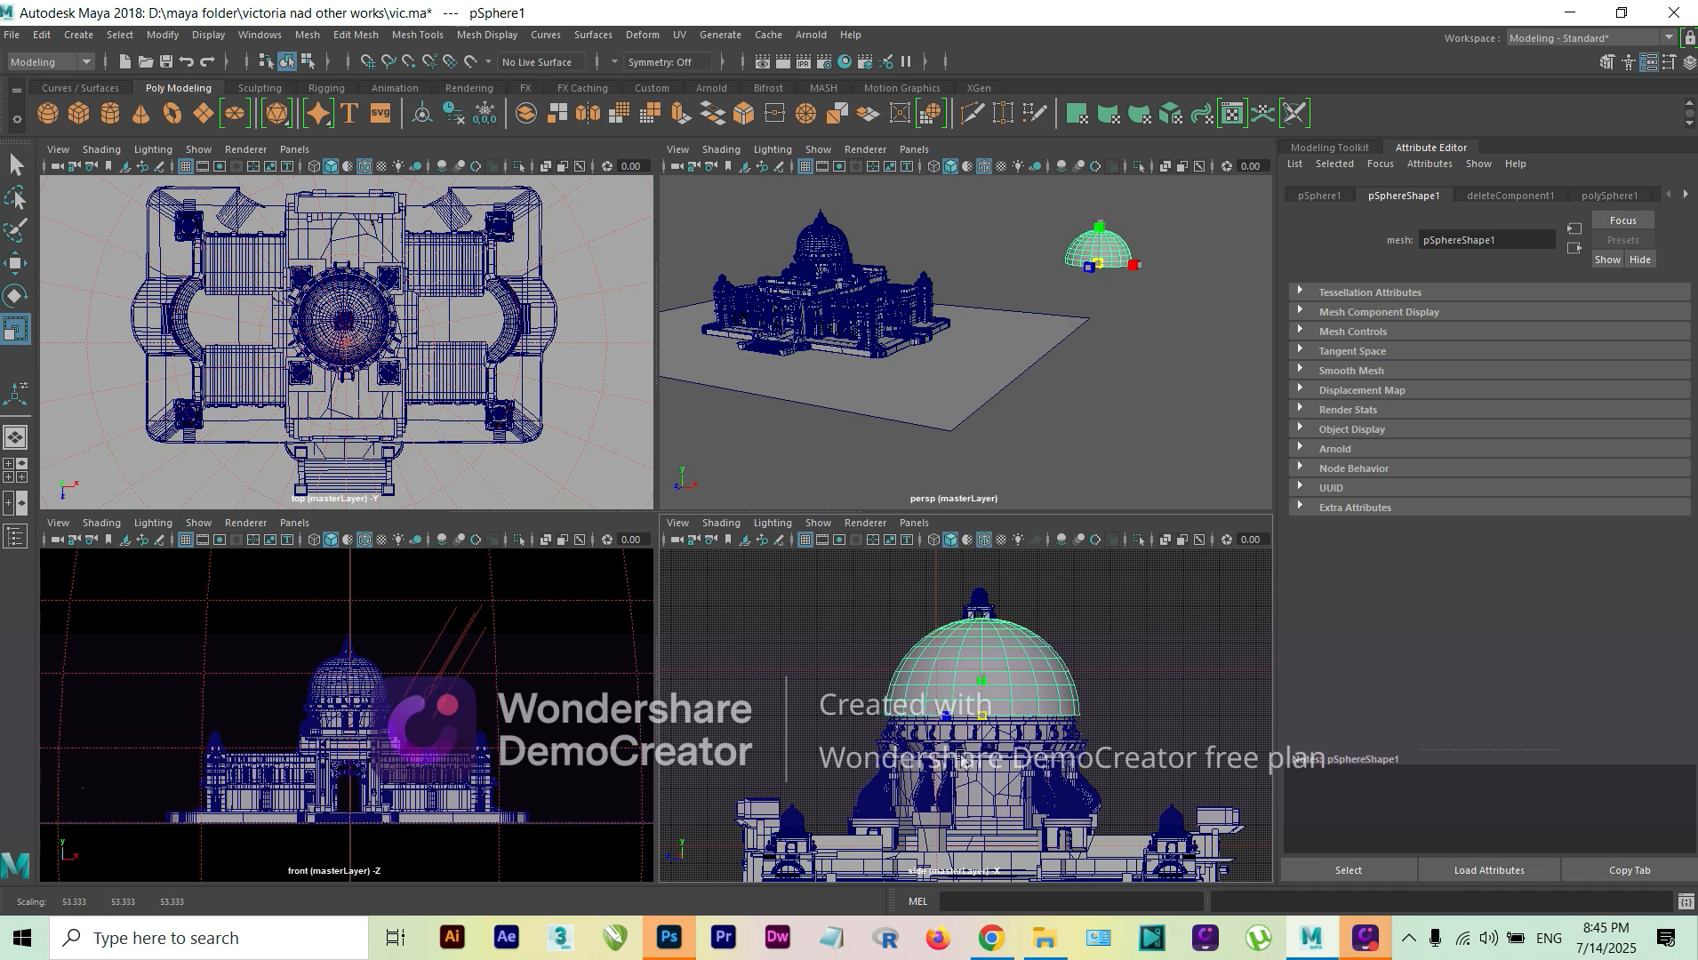
- Compare the hemisphere's shape and size with the building's main dome in the perspective and side views
{"action": "left_click", "coordinate": [1124, 398]}
{"action": "mouse_move", "coordinate": [1111, 328]}
{"action": "left_mouse_down", "text": "alt"}
{"action": "mouse_move", "coordinate": [1149, 375]}
{"action": "mouse_move", "coordinate": [1119, 319]}
{"action": "mouse_move", "coordinate": [1105, 353]}
{"action": "left_mouse_up", "text": "alt"}
{"action": "left_click", "coordinate": [960, 718]}
{"action": "left_click_drag", "start_coordinate": [1119, 252], "coordinate": [1120, 296]}
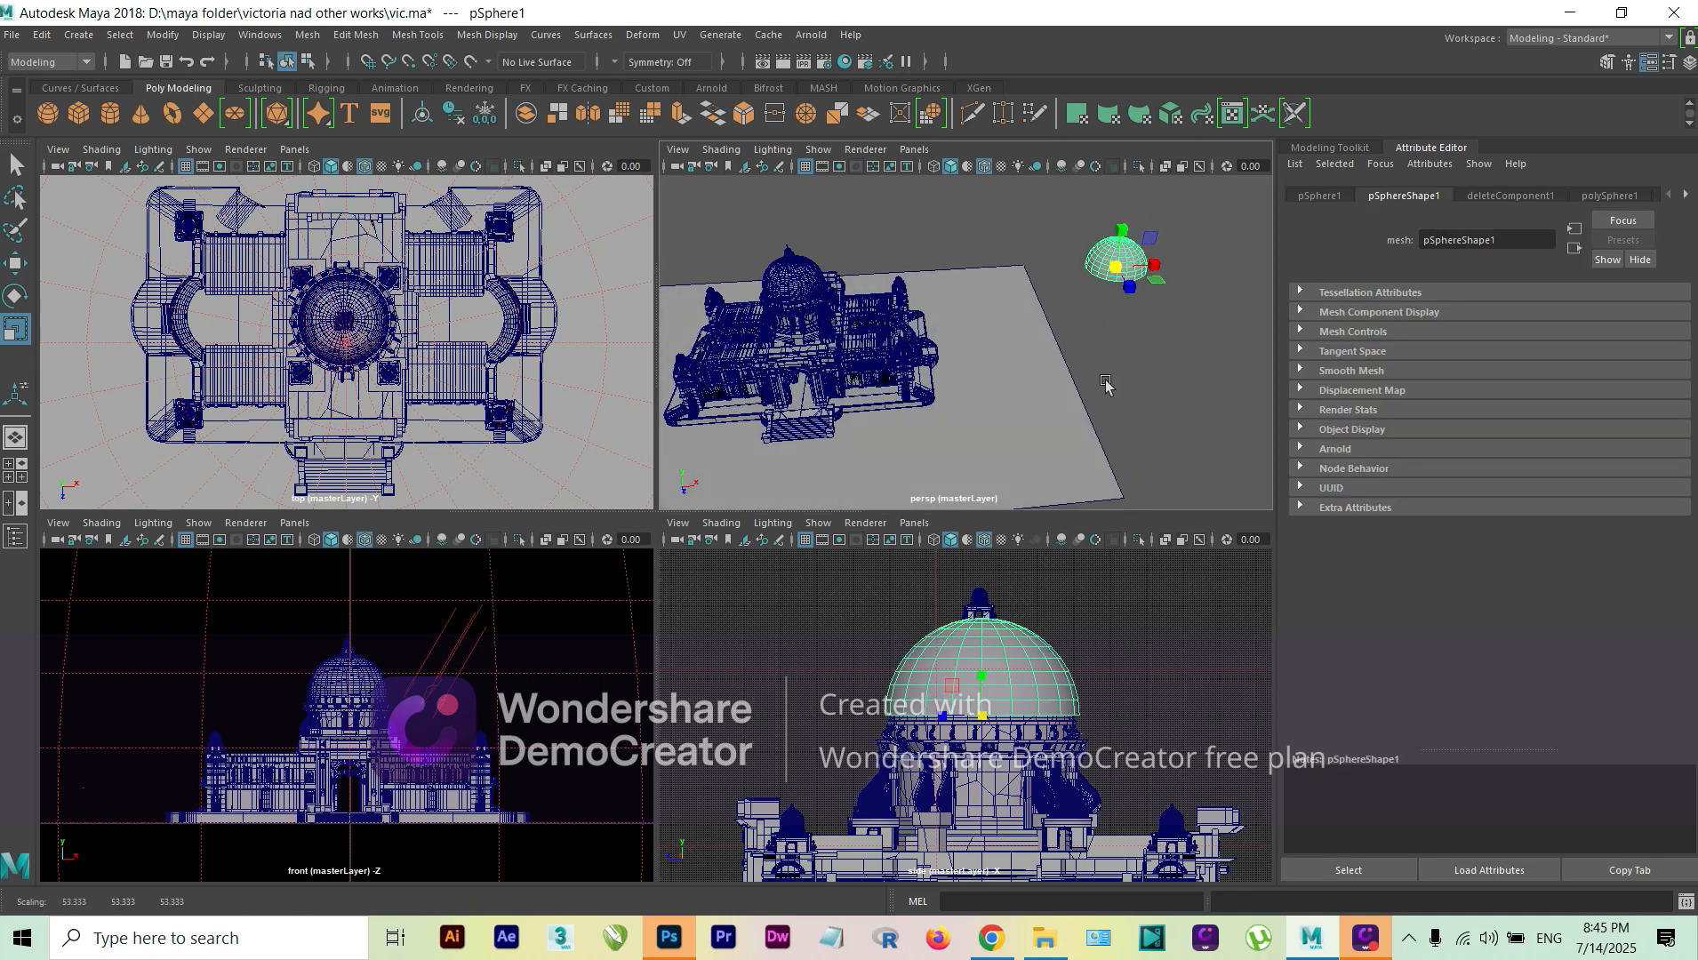
{"action": "left_click", "coordinate": [1104, 668]}
{"action": "scroll", "coordinate": [1054, 614], "scroll_direction": "up", "scroll_amount": 3}
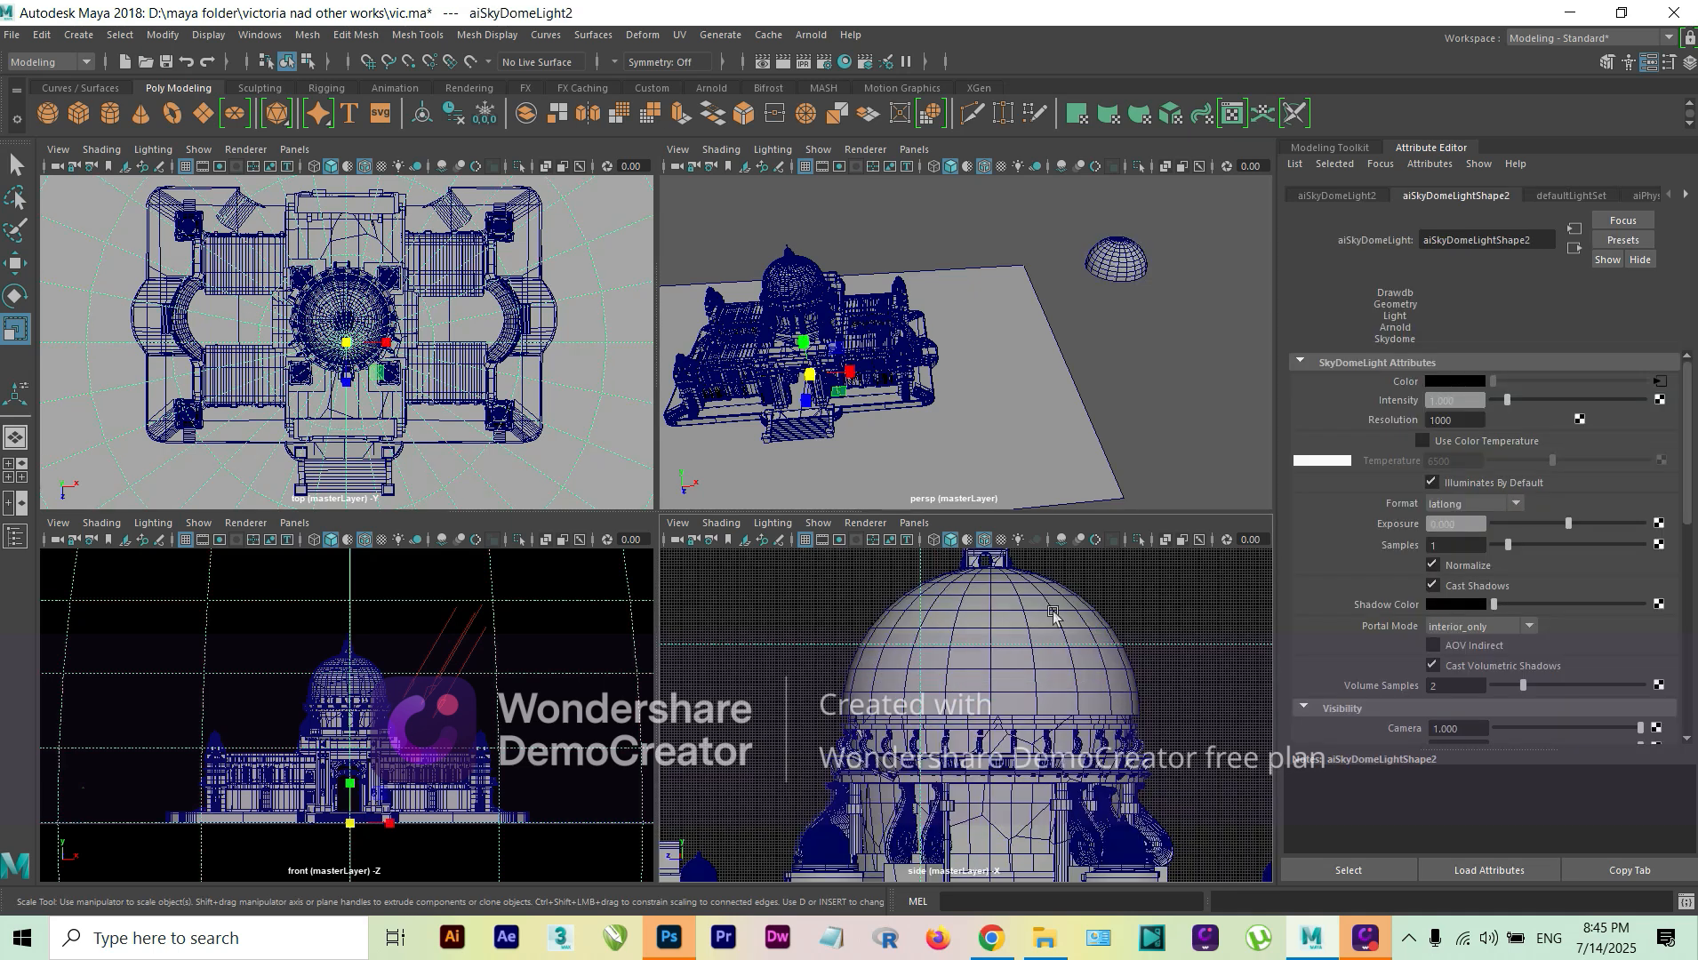
{"action": "left_click", "coordinate": [1054, 614]}
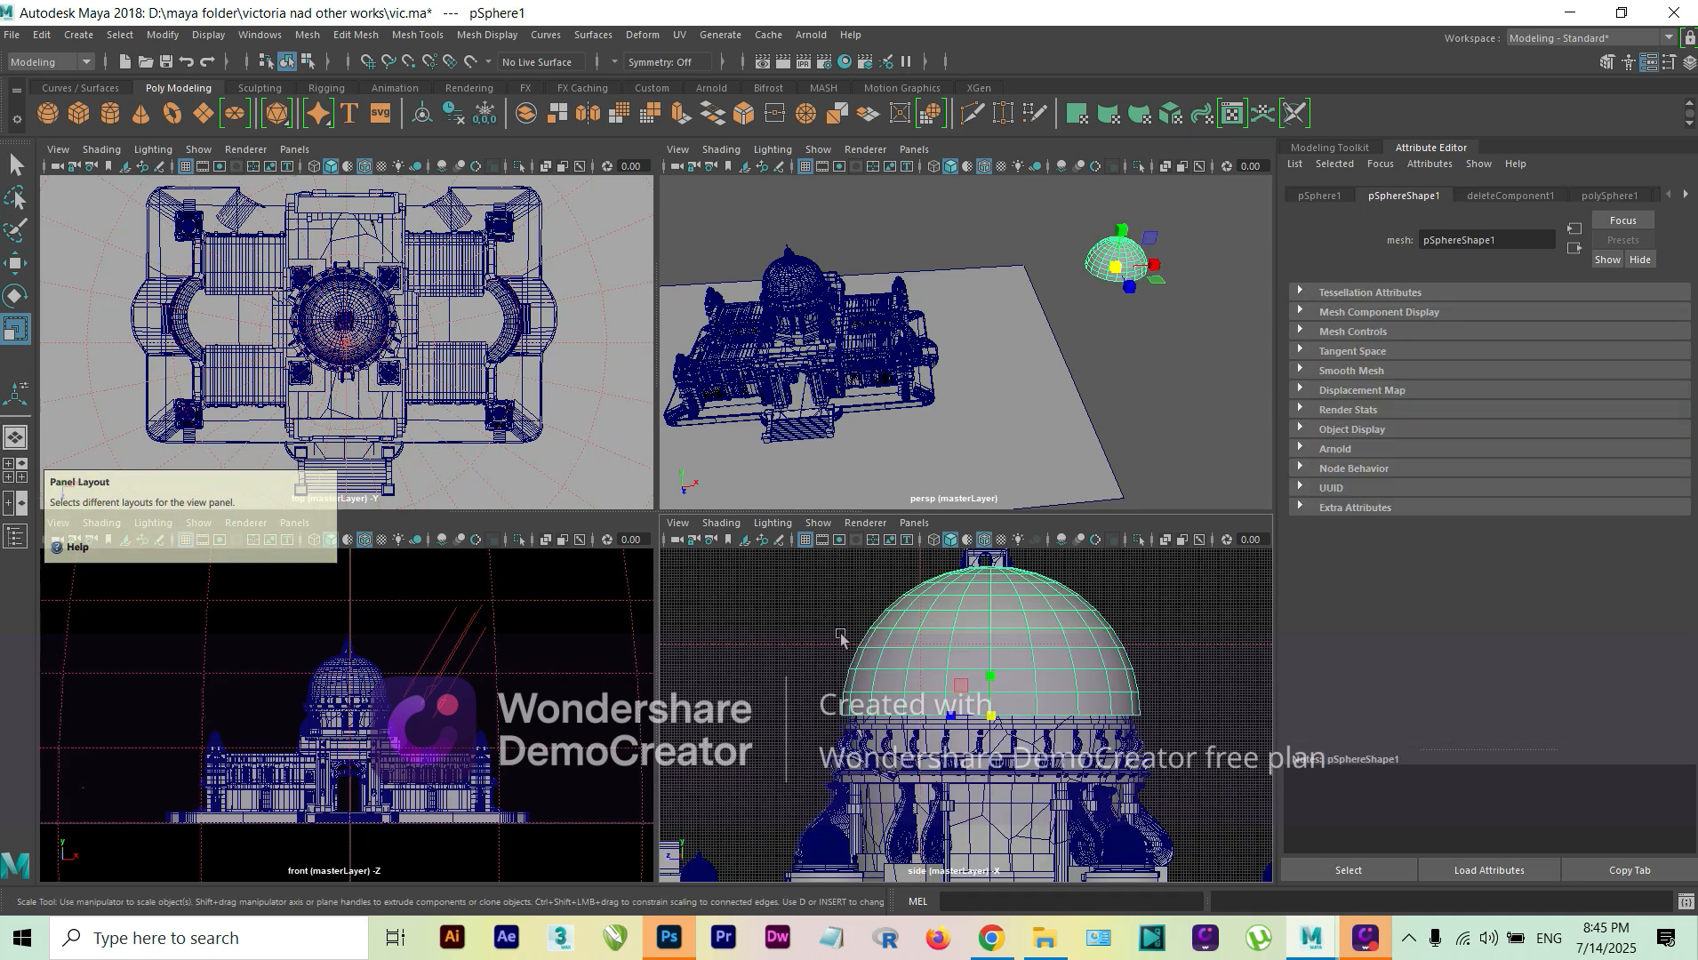
{"action": "left_click", "coordinate": [956, 616]}
- Examine the Victoria building's facades, corner turrets and curved colonnade up close in a maximized perspective view, finishing with the hemisphere beside it
{"action": "left_click", "coordinate": [15, 436]}
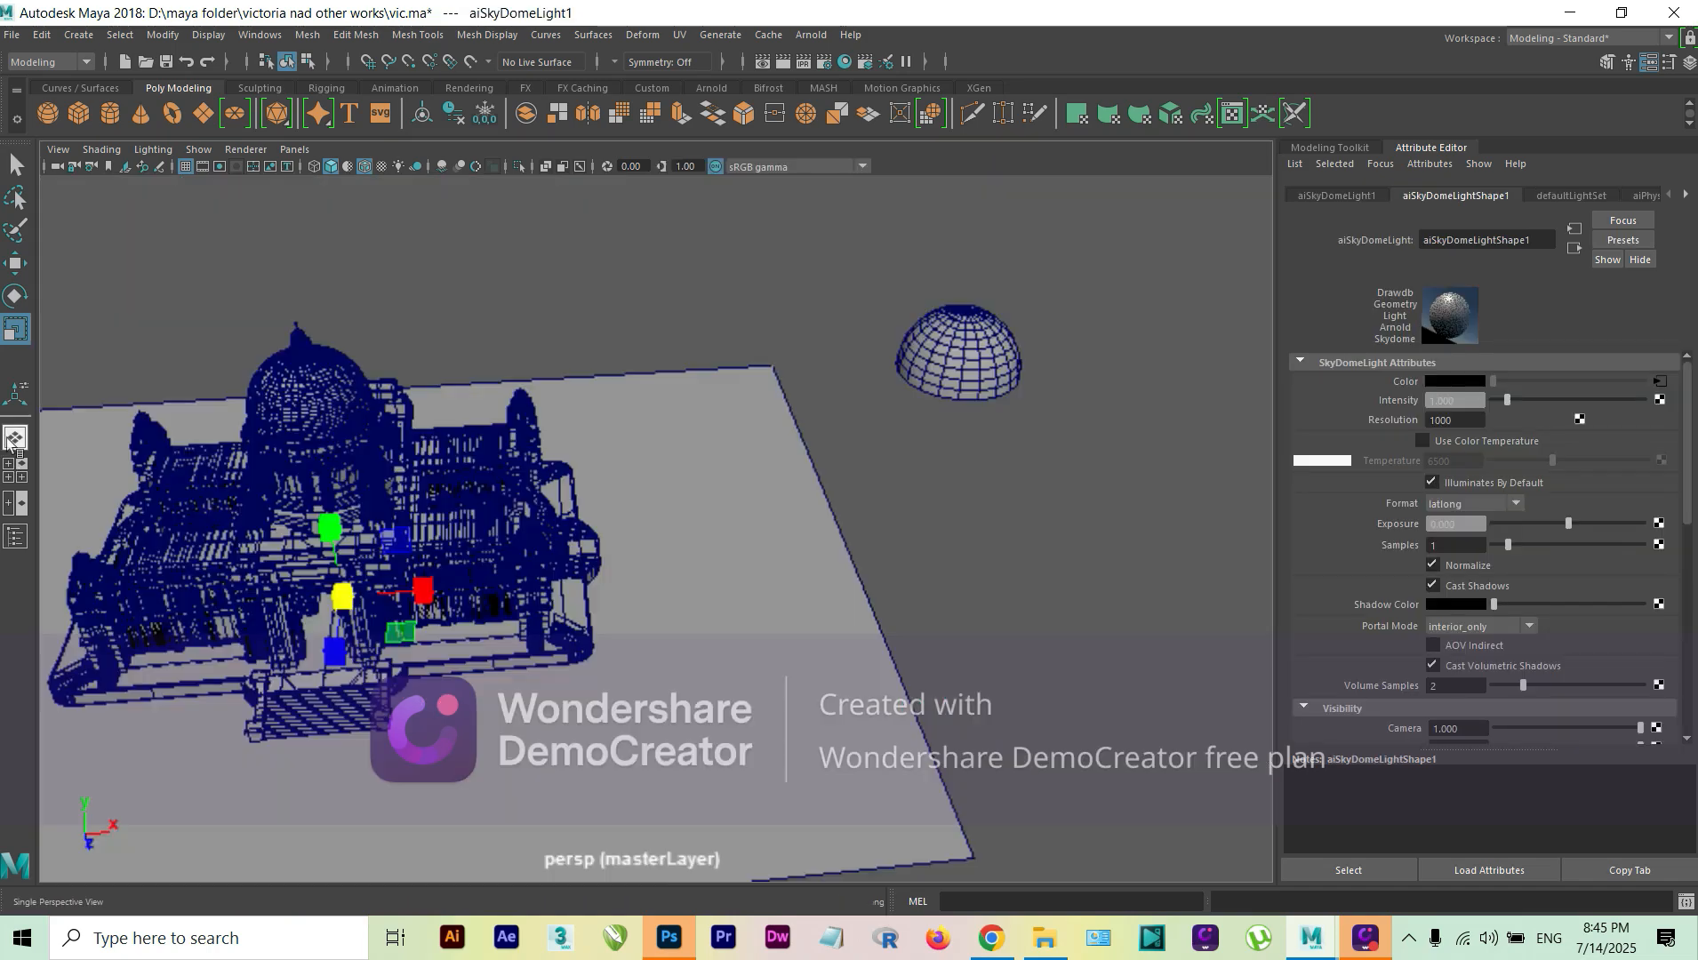
{"action": "left_click_drag", "start_coordinate": [534, 498], "coordinate": [721, 462], "text": "alt"}
{"action": "left_click_drag", "start_coordinate": [817, 514], "coordinate": [626, 578], "text": "alt"}
{"action": "left_click", "coordinate": [950, 532]}
{"action": "left_click", "coordinate": [464, 473]}
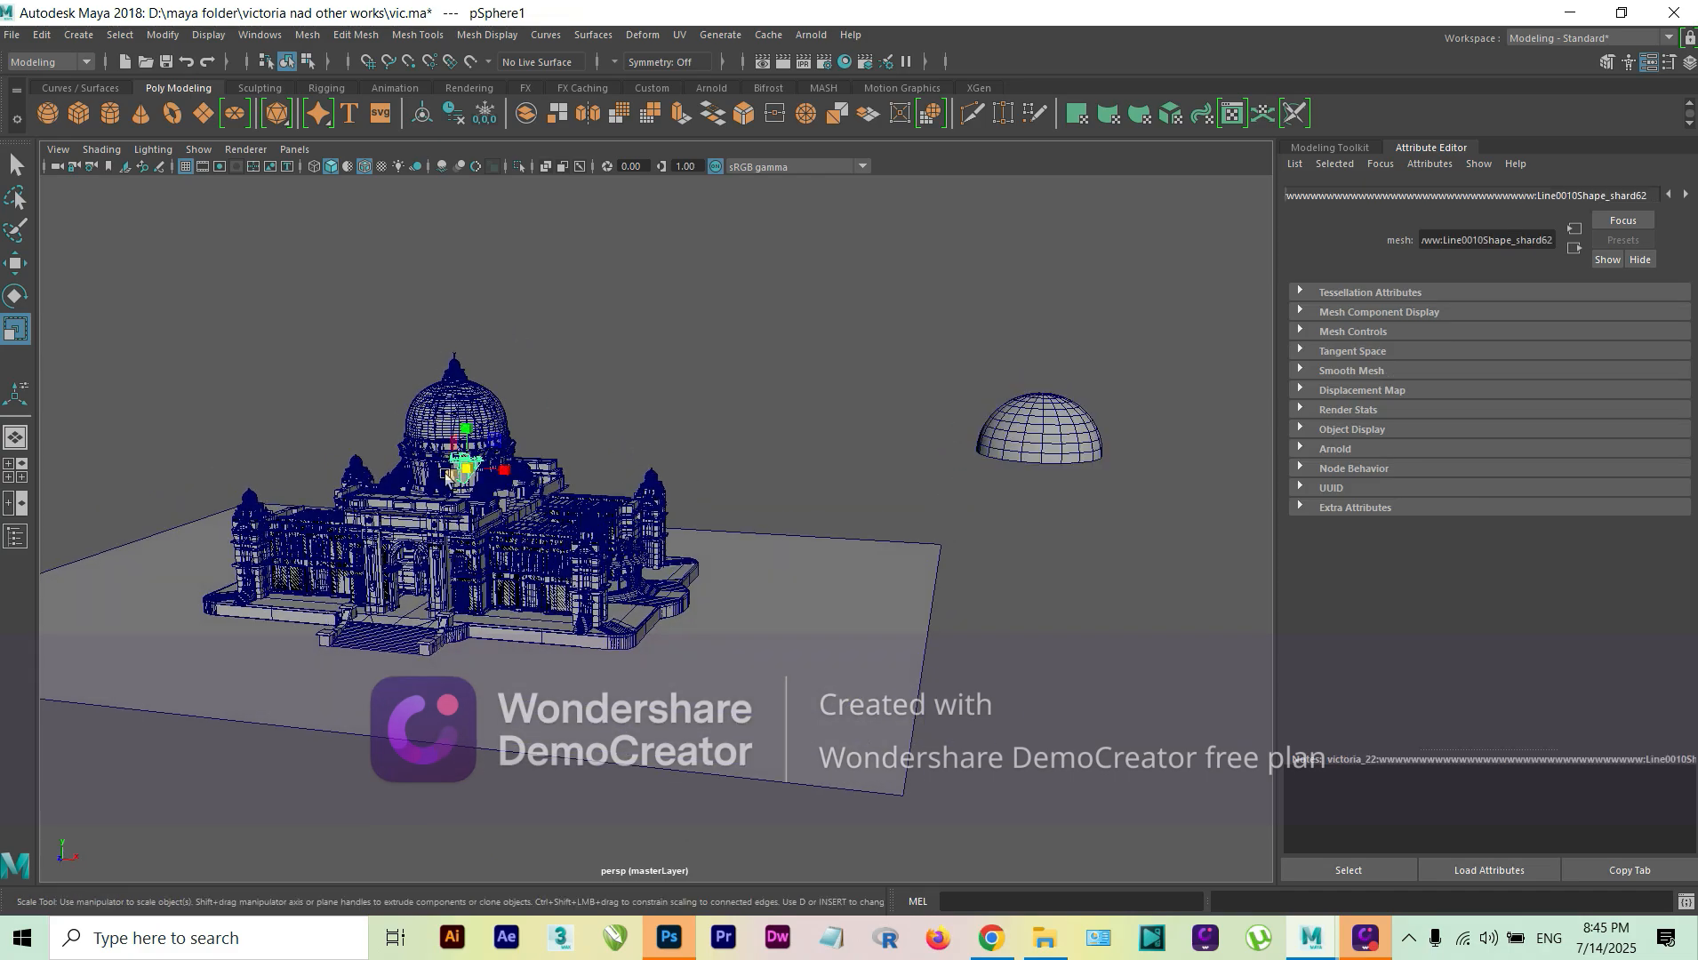
{"action": "scroll", "coordinate": [482, 478], "scroll_direction": "up", "scroll_amount": 3}
{"action": "scroll", "coordinate": [429, 528], "scroll_direction": "up", "scroll_amount": 5}
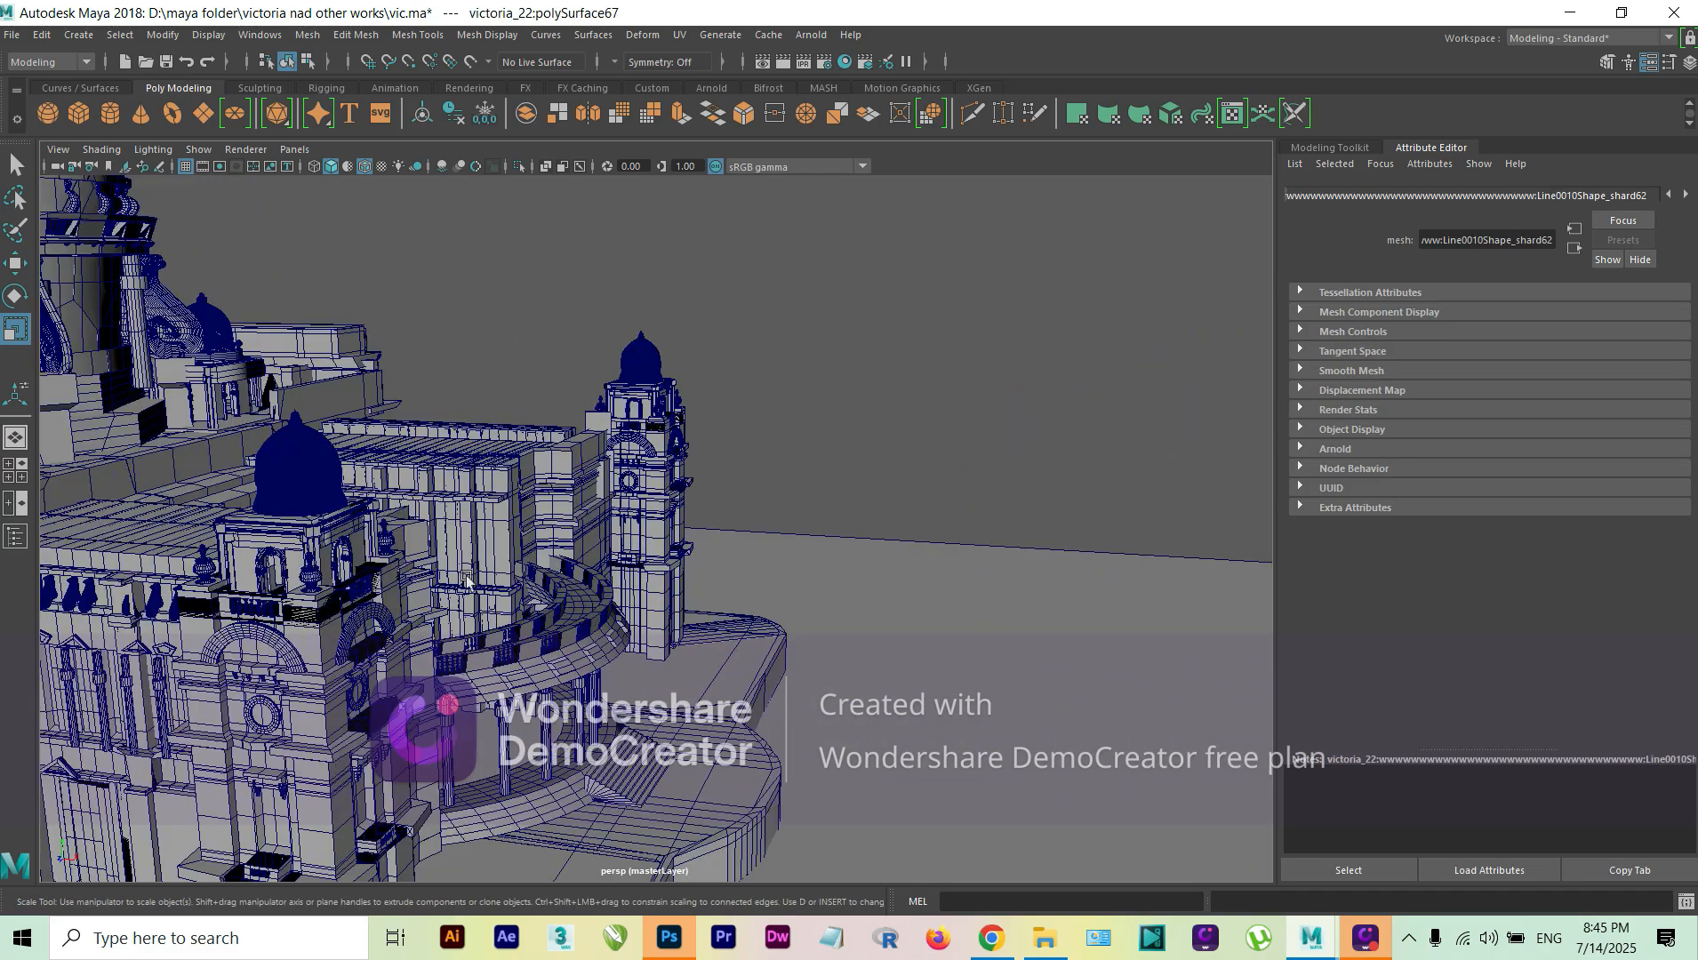
{"action": "left_click_drag", "start_coordinate": [461, 571], "coordinate": [645, 550], "text": "alt"}
{"action": "scroll", "coordinate": [686, 478], "scroll_direction": "up", "scroll_amount": 3}
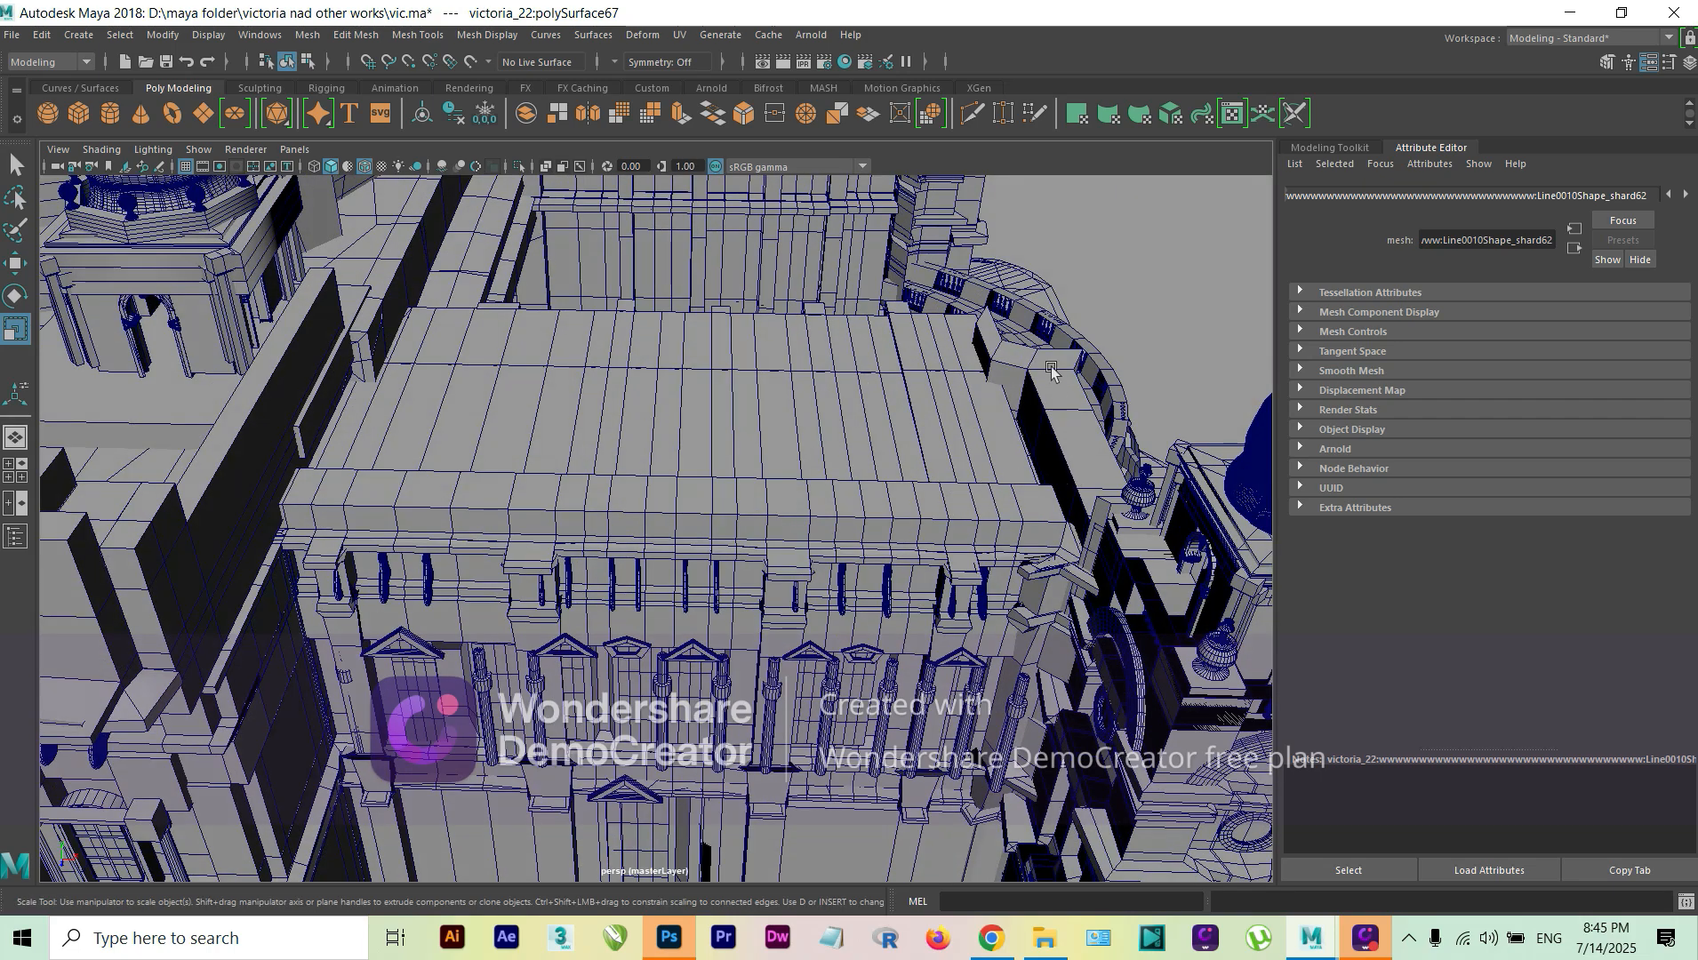
{"action": "left_click_drag", "start_coordinate": [380, 411], "coordinate": [767, 507], "text": "alt"}
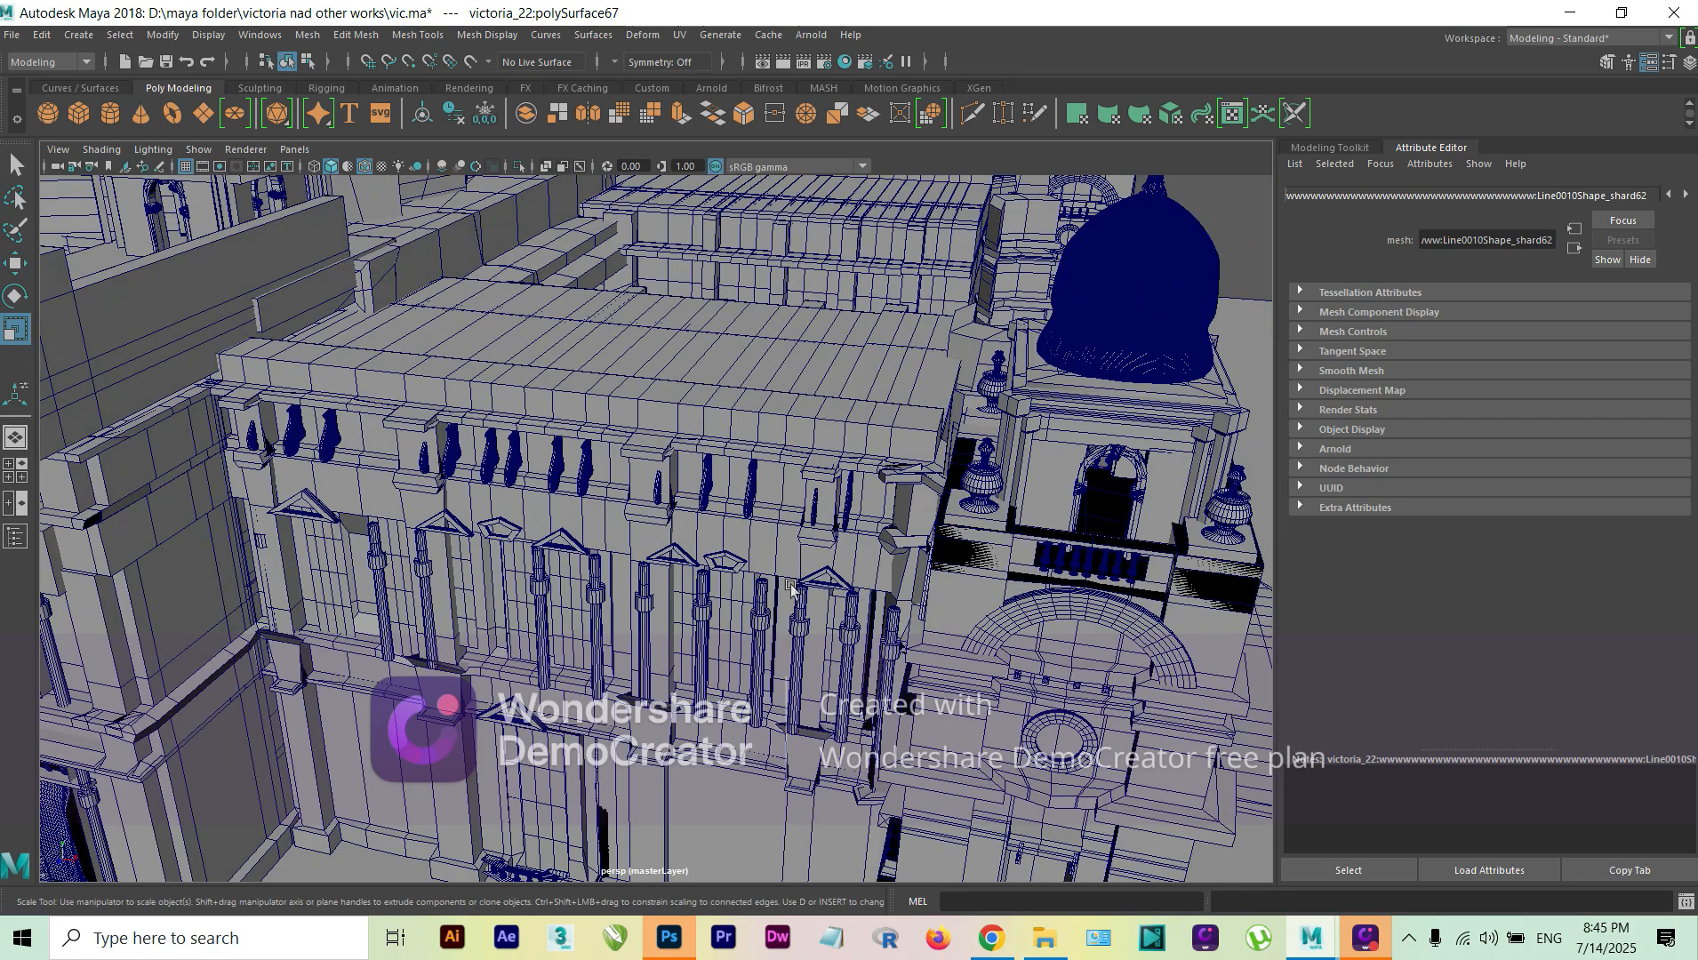
{"action": "left_click_drag", "start_coordinate": [769, 692], "coordinate": [769, 671], "text": "alt"}
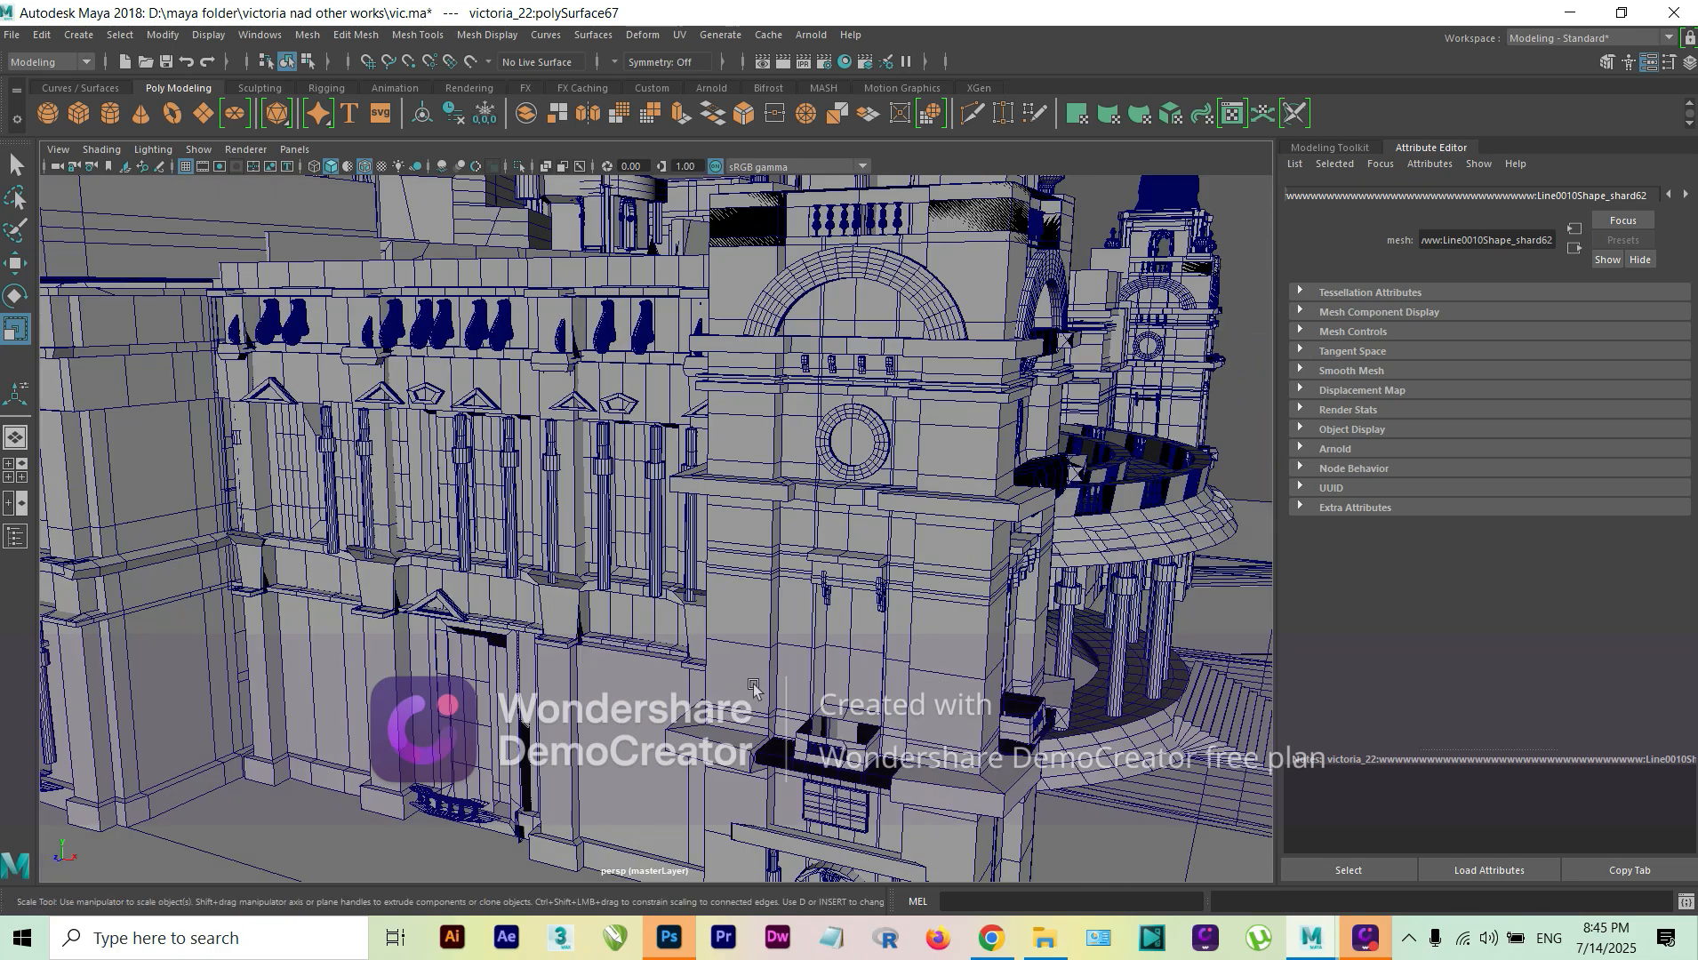
{"action": "left_click_drag", "start_coordinate": [747, 687], "coordinate": [788, 632], "text": "alt"}
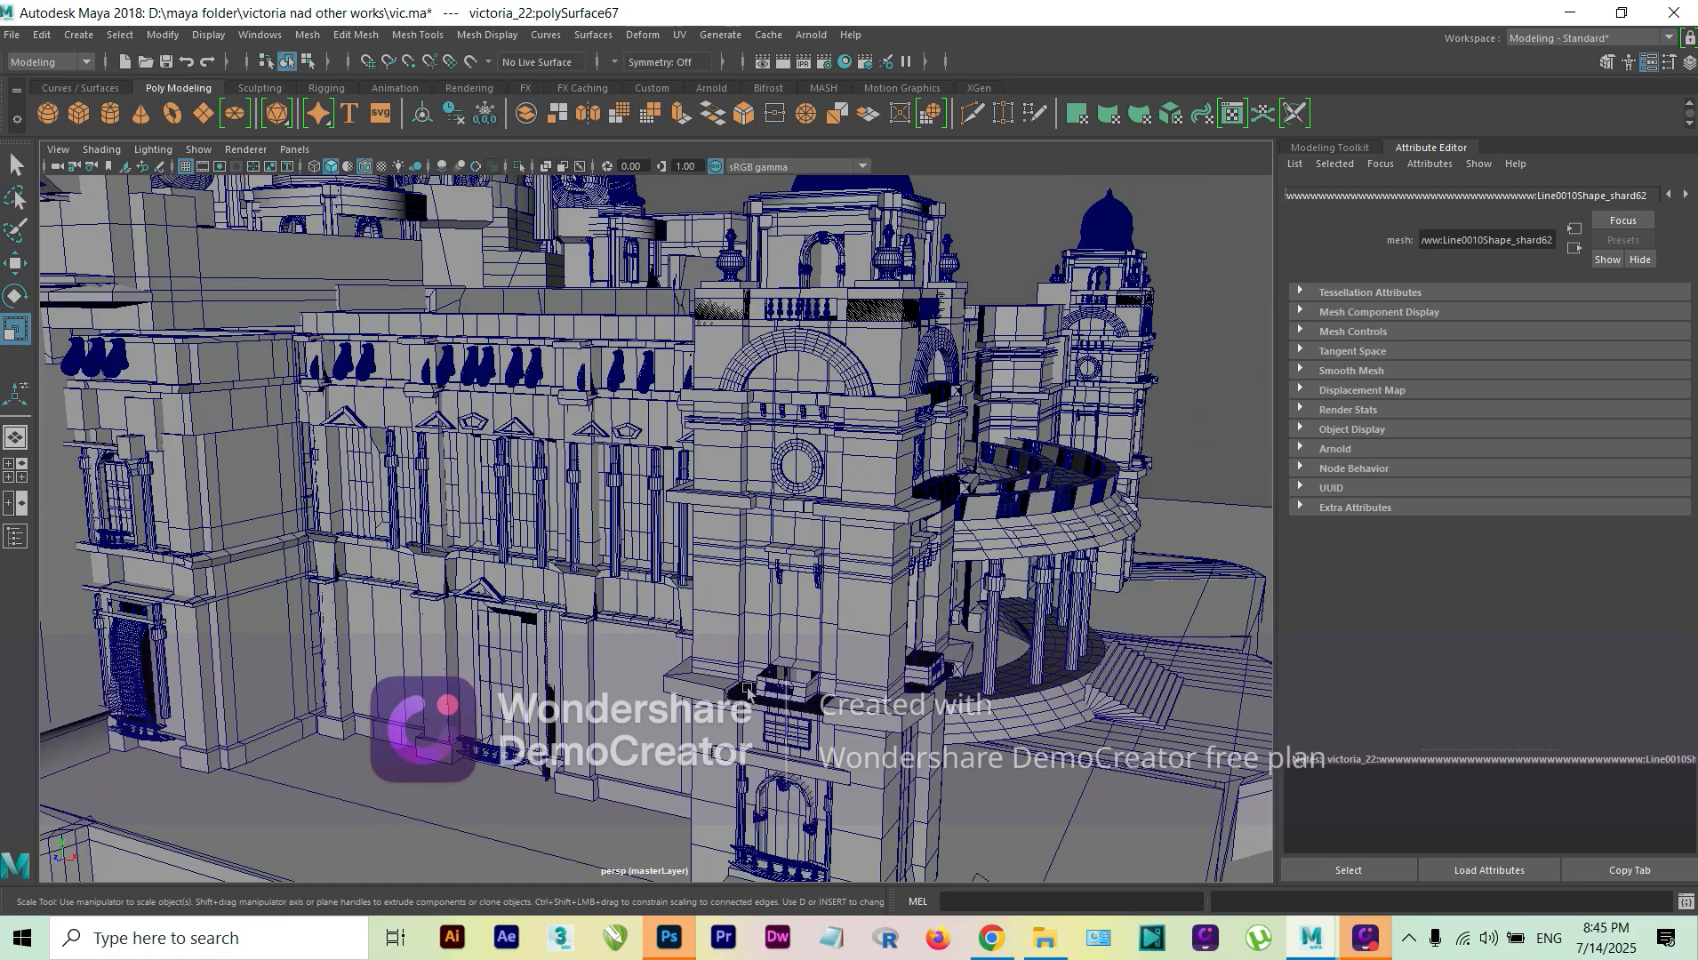
{"action": "left_click_drag", "start_coordinate": [749, 694], "coordinate": [712, 613], "text": "alt"}
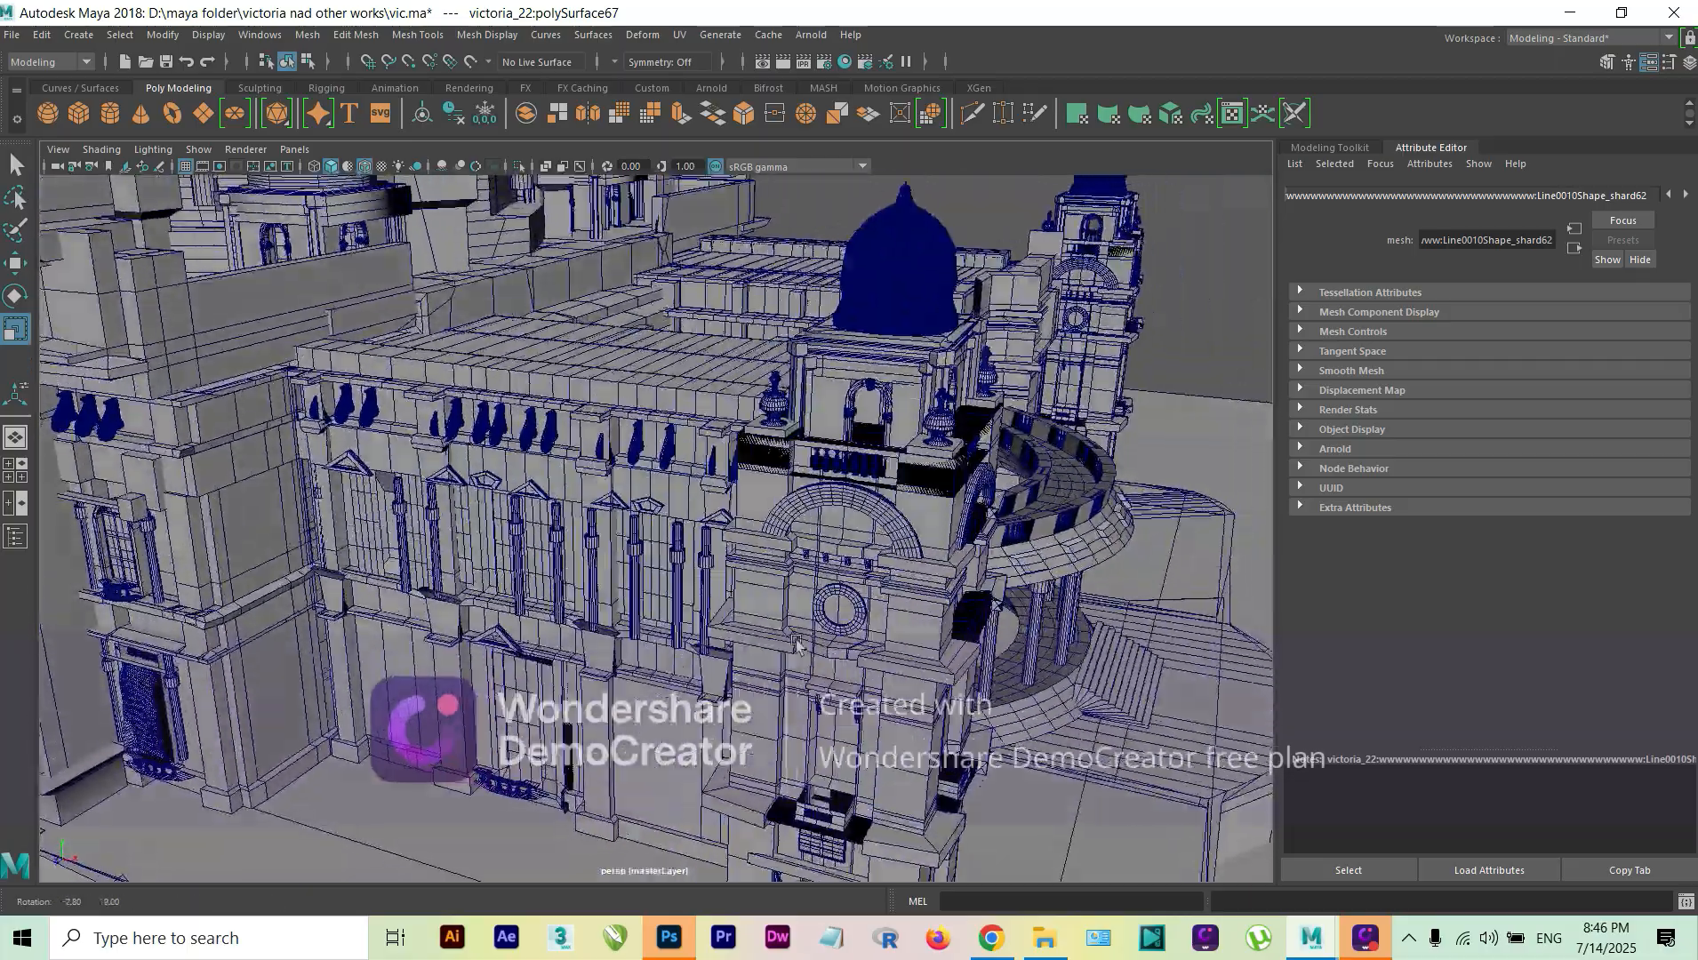
{"action": "scroll", "coordinate": [702, 587], "scroll_direction": "up", "scroll_amount": 5}
{"action": "scroll", "coordinate": [692, 562], "scroll_direction": "down", "scroll_amount": 10}
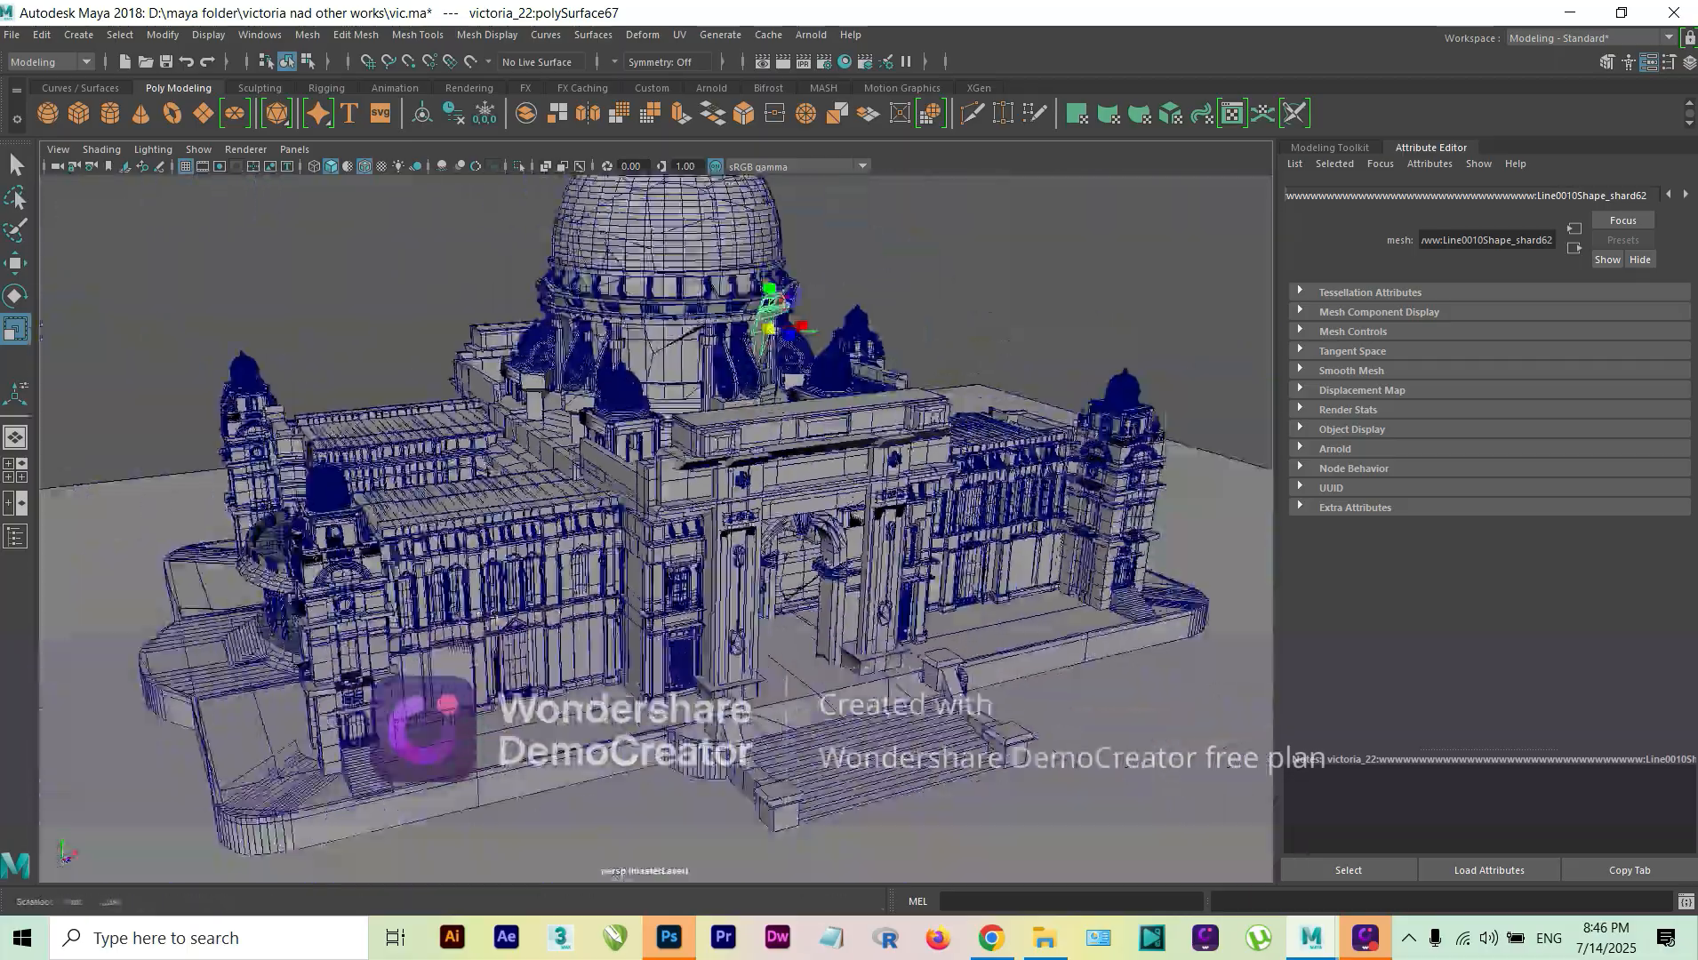
{"action": "left_click_drag", "start_coordinate": [480, 615], "coordinate": [614, 642], "text": "alt"}
{"action": "middle_click_drag", "start_coordinate": [355, 731], "coordinate": [604, 750], "text": "alt"}
{"action": "scroll", "coordinate": [551, 601], "scroll_direction": "up", "scroll_amount": 5}
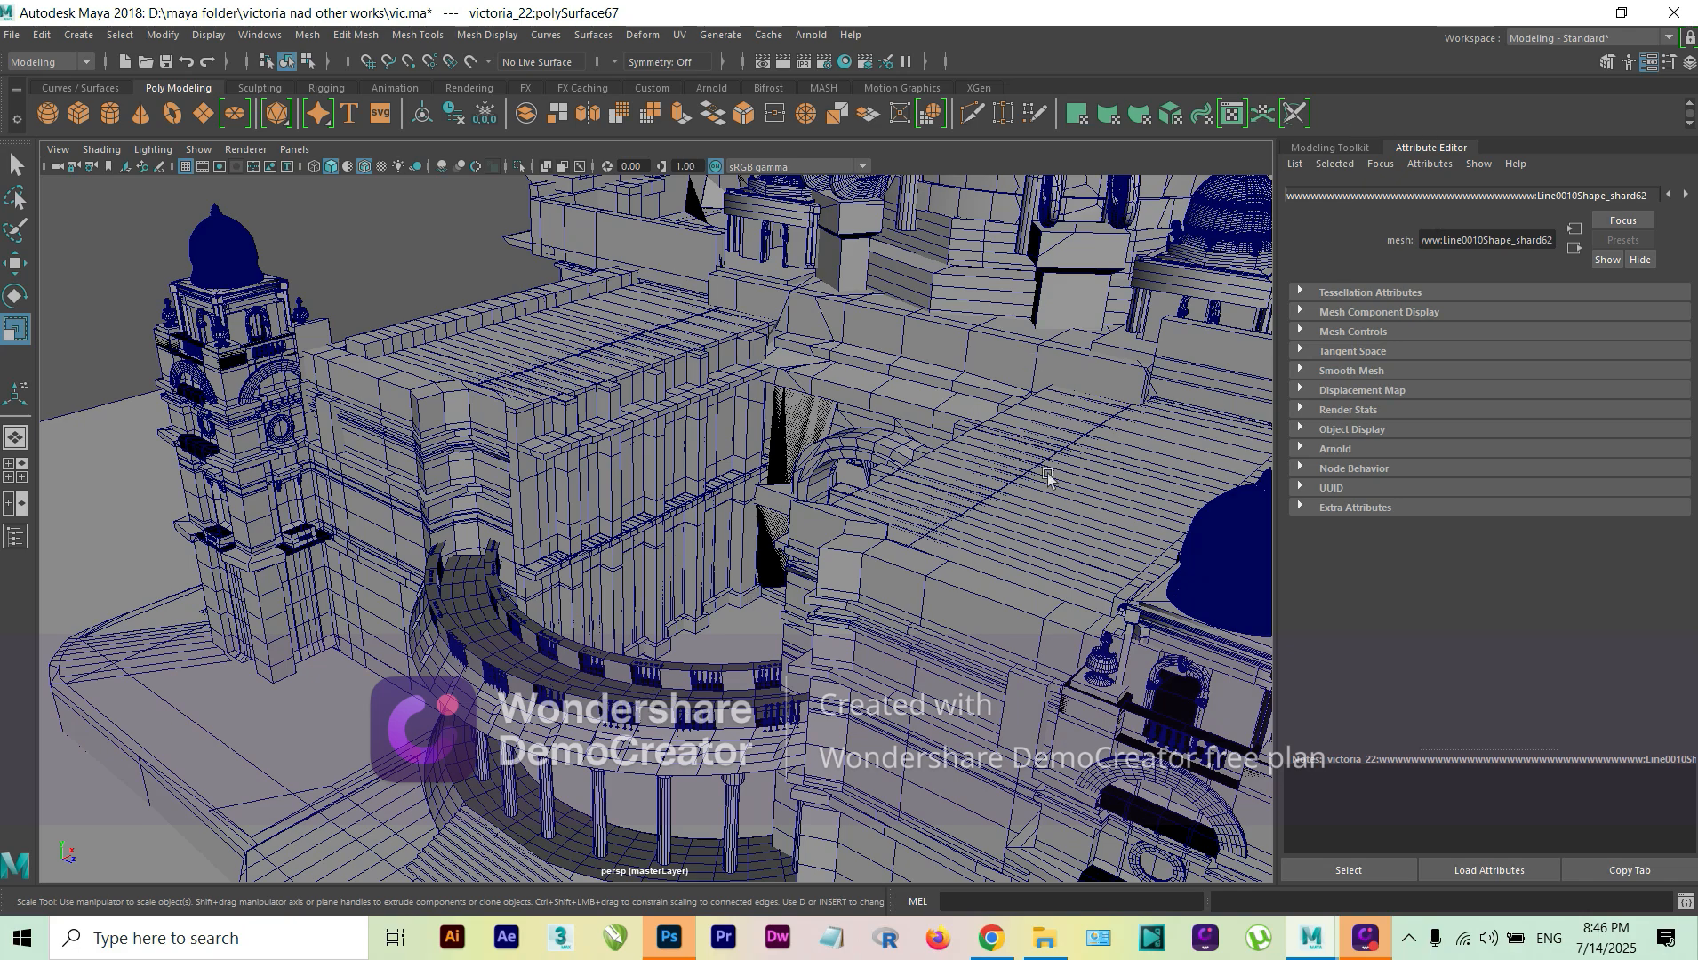
{"action": "scroll", "coordinate": [1048, 478], "scroll_direction": "down", "scroll_amount": 10}
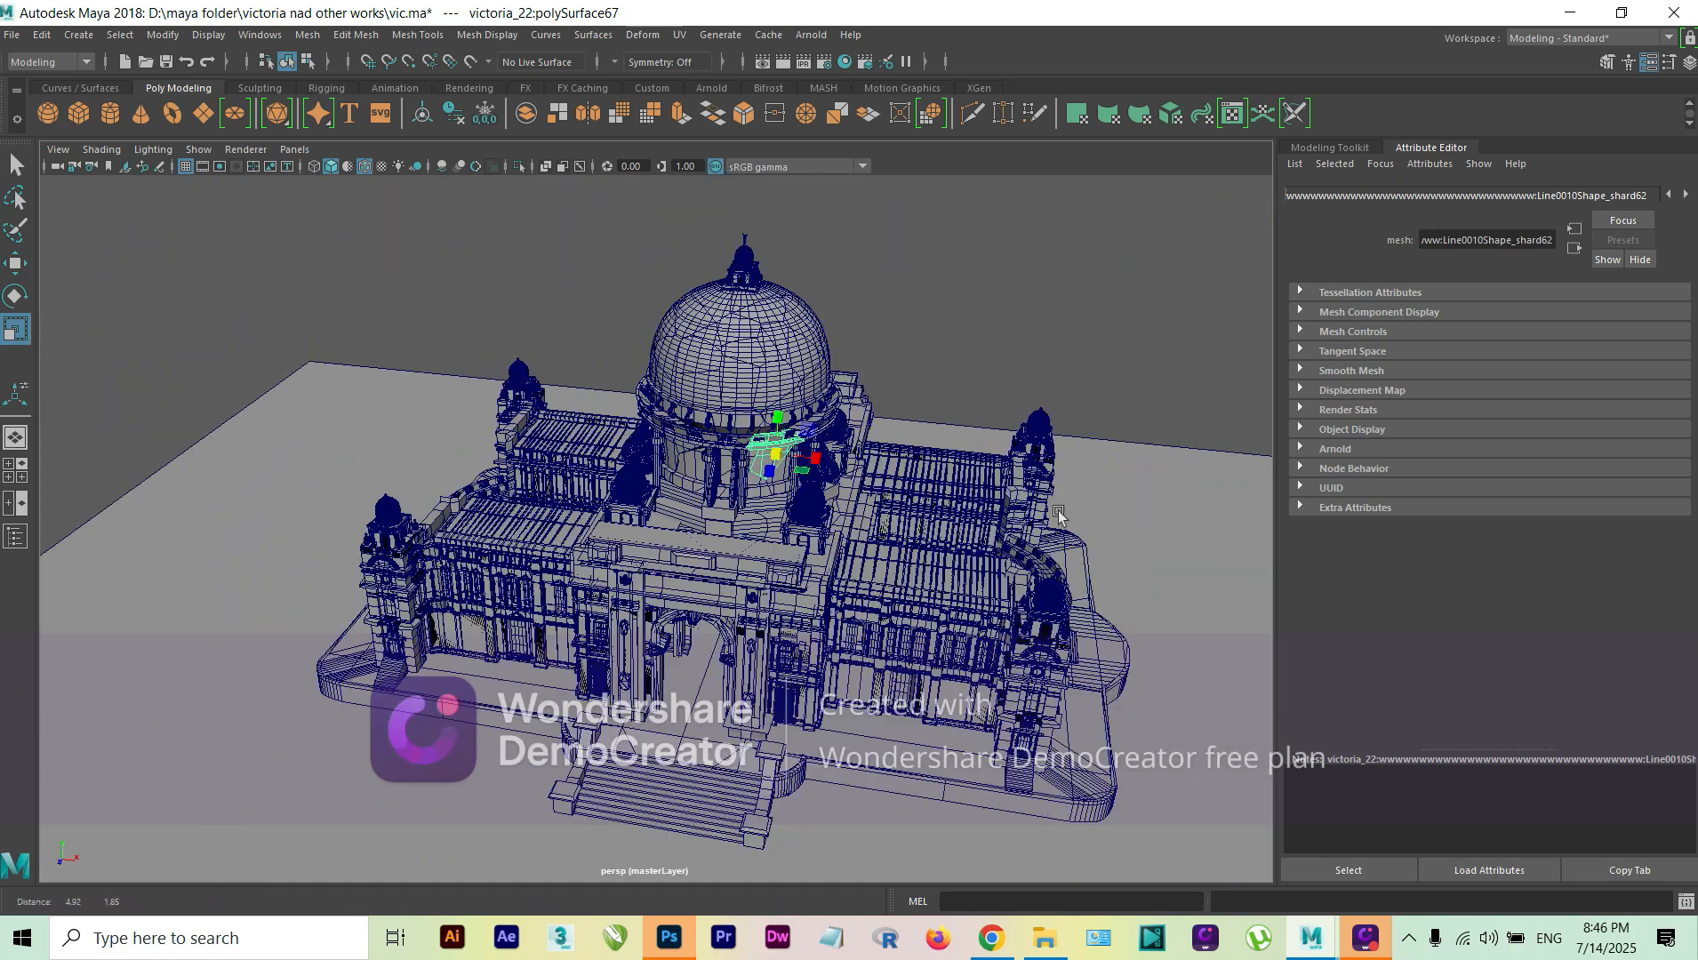
{"action": "left_click_drag", "start_coordinate": [1058, 514], "coordinate": [837, 485], "text": "alt"}
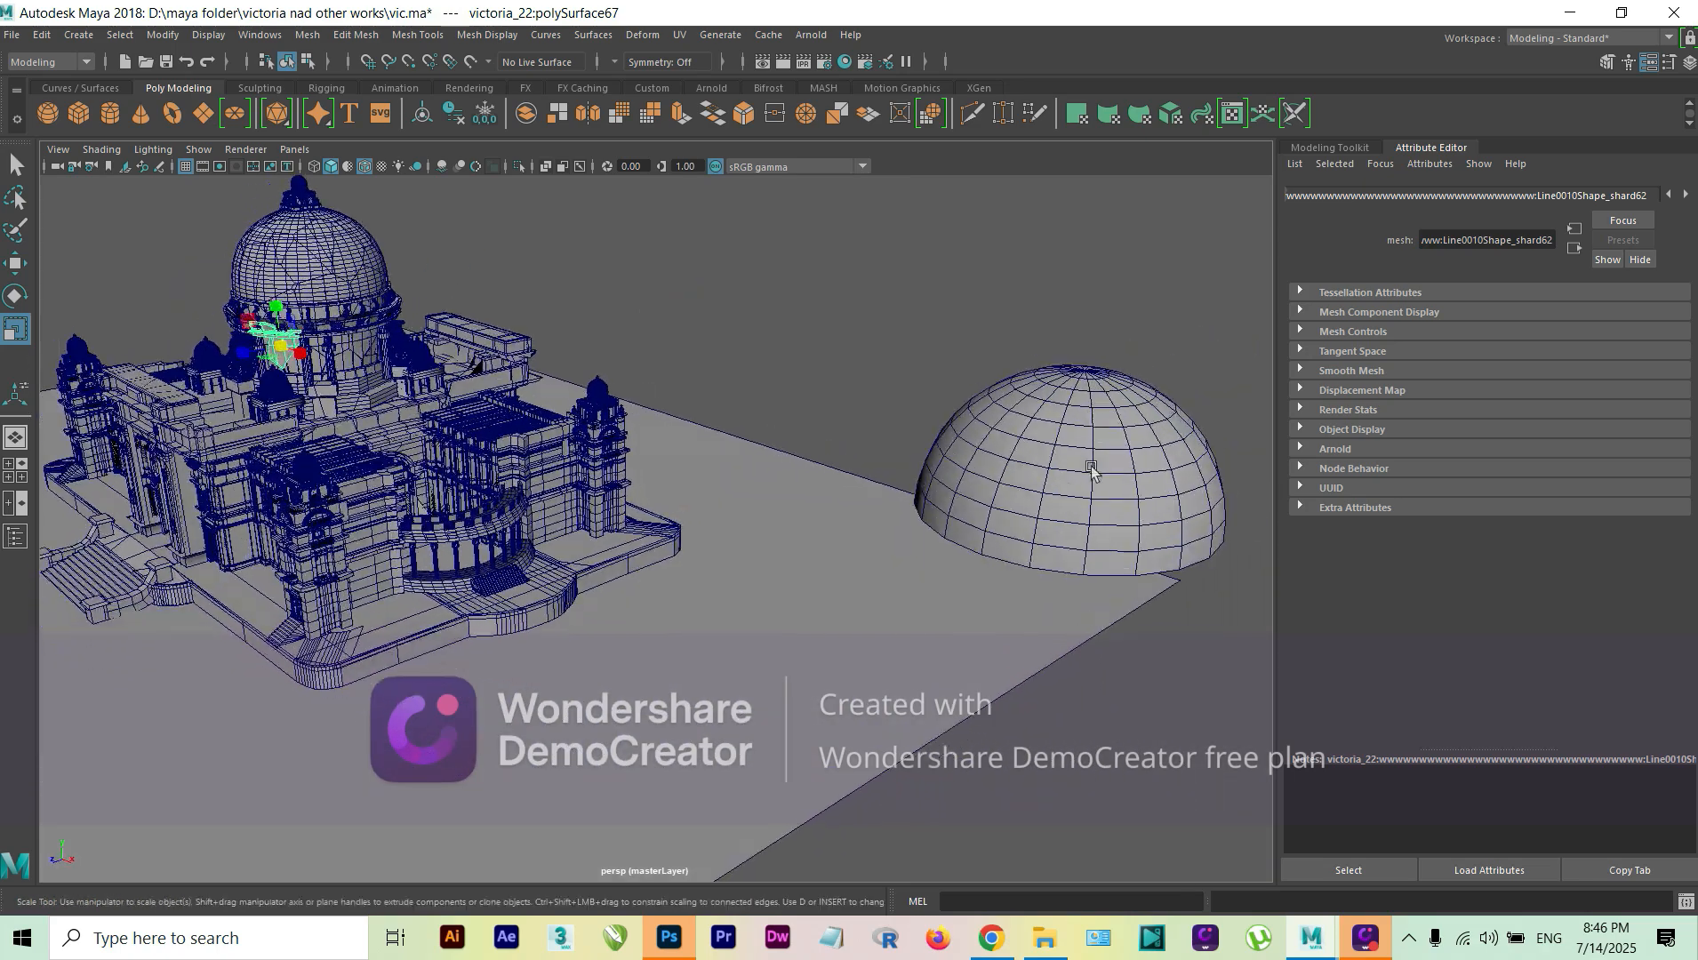